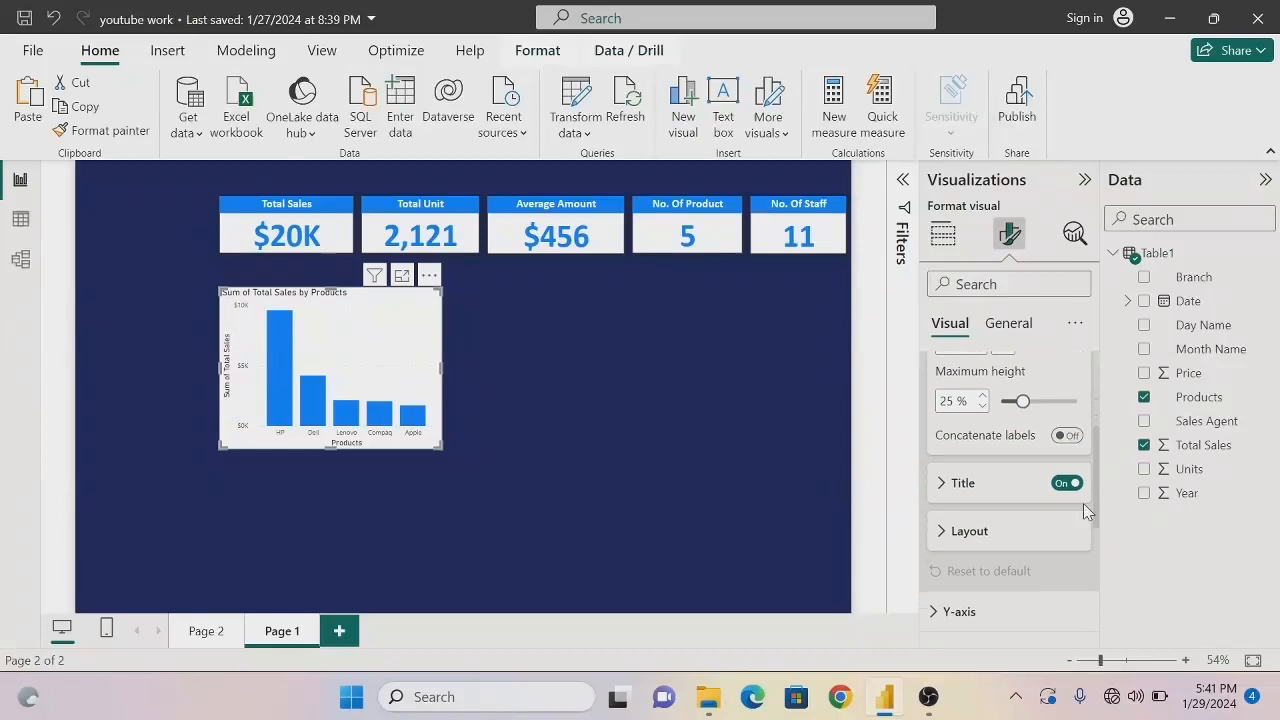
Turn off the column chart's X-axis title and its Y-axis values and title
left_click(1073, 485)
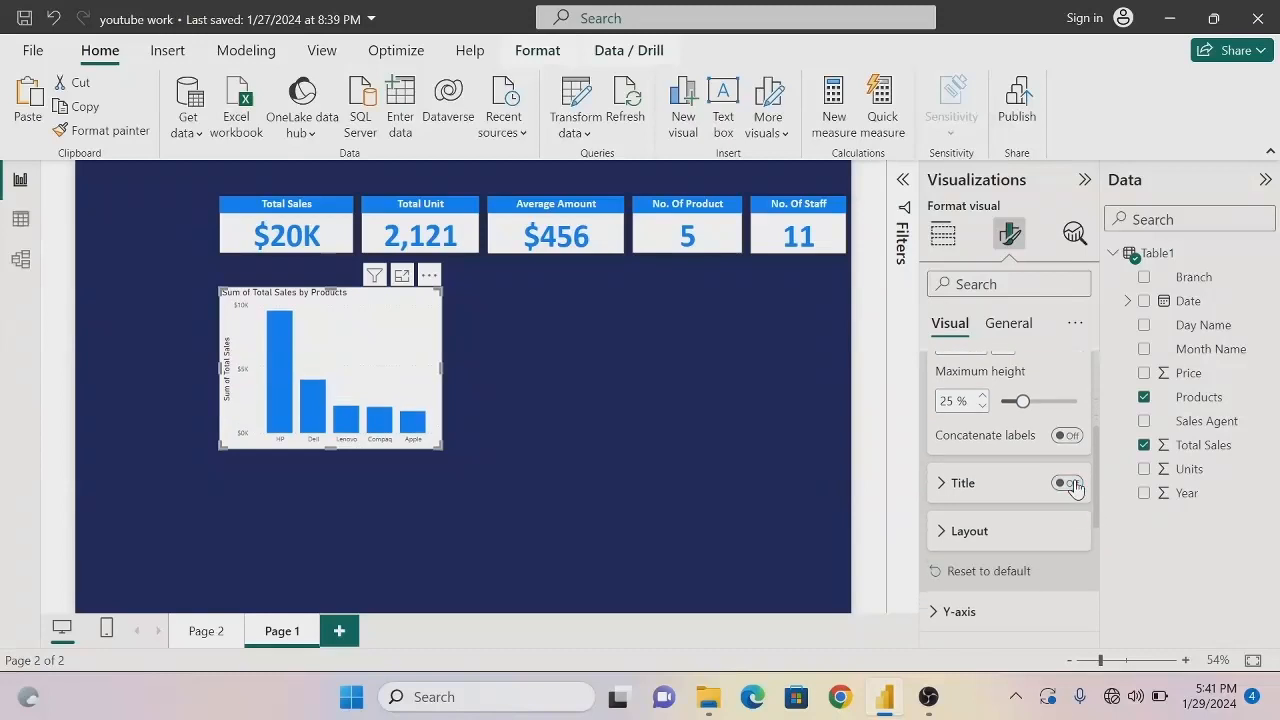
left_click_drag(1098, 490, 1101, 540)
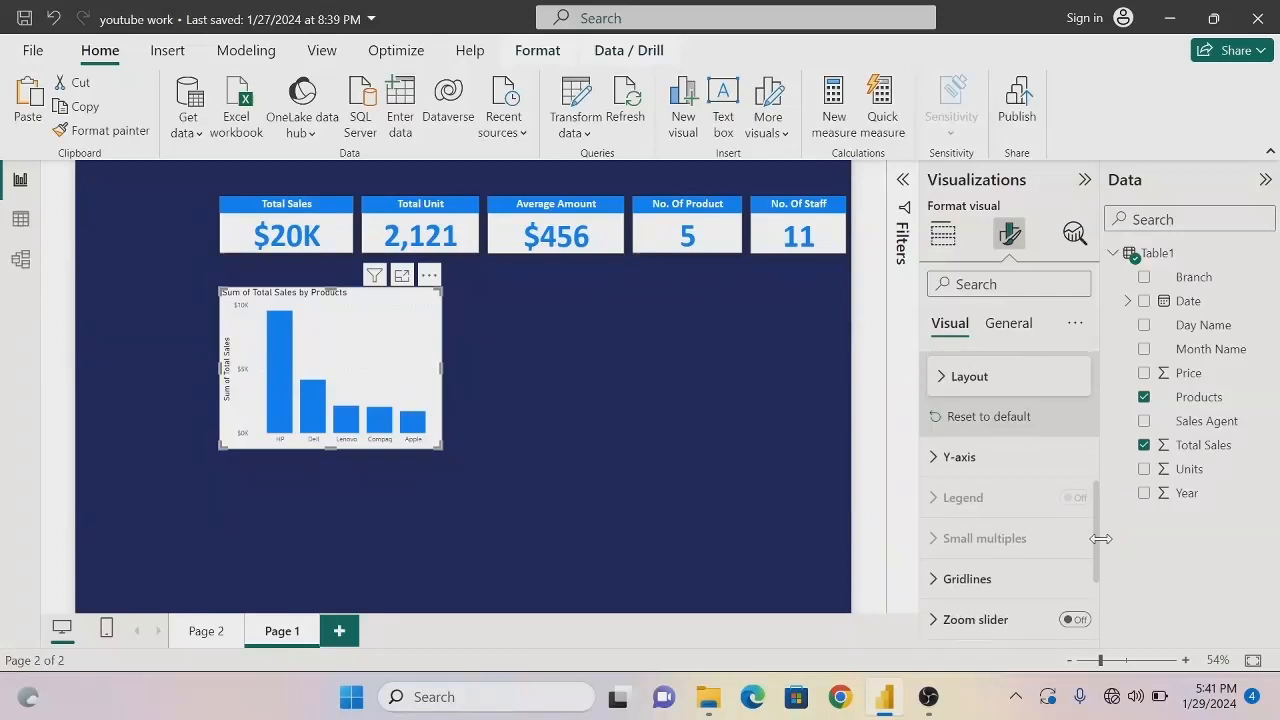
left_click(930, 456)
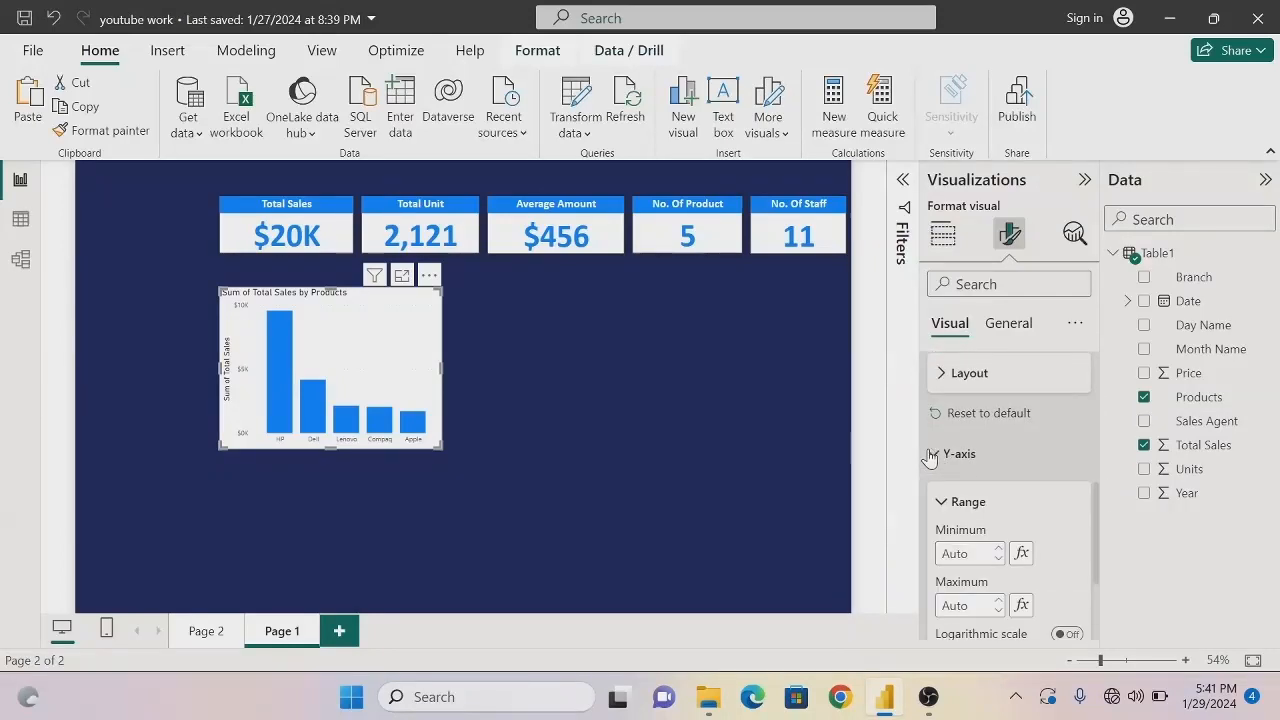
left_click_drag(1100, 516, 1098, 572)
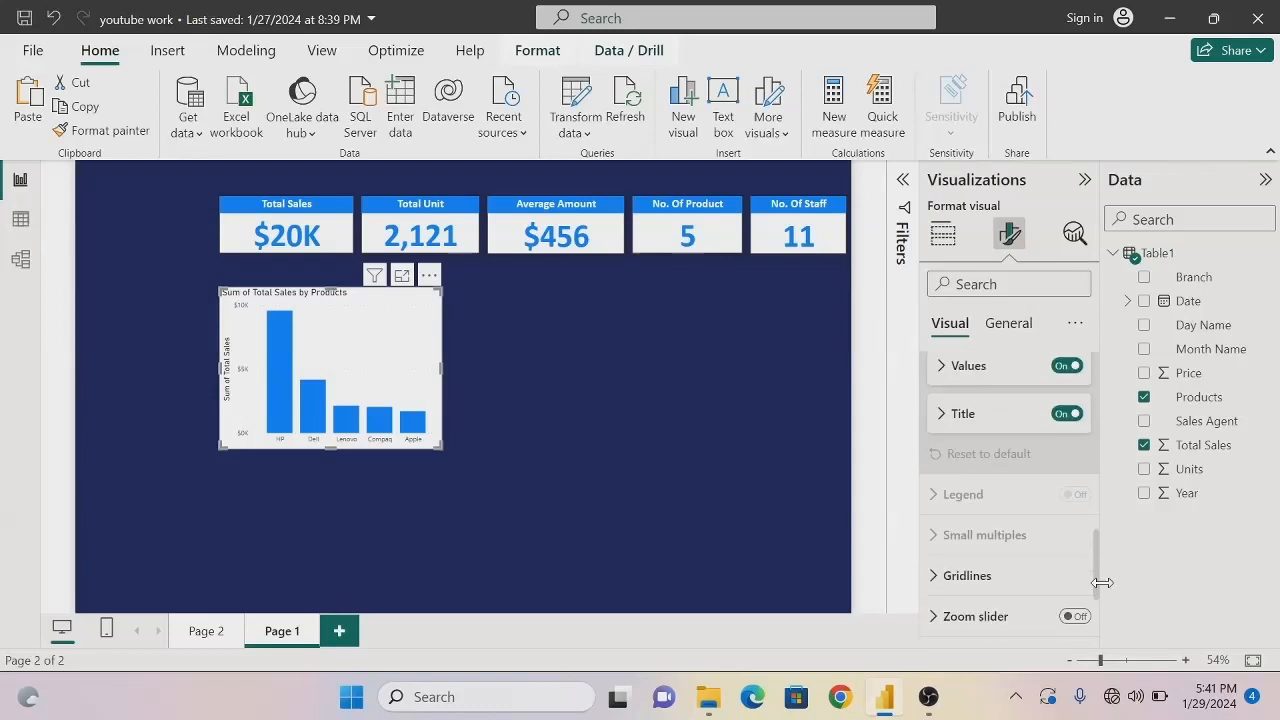
left_click(1075, 368)
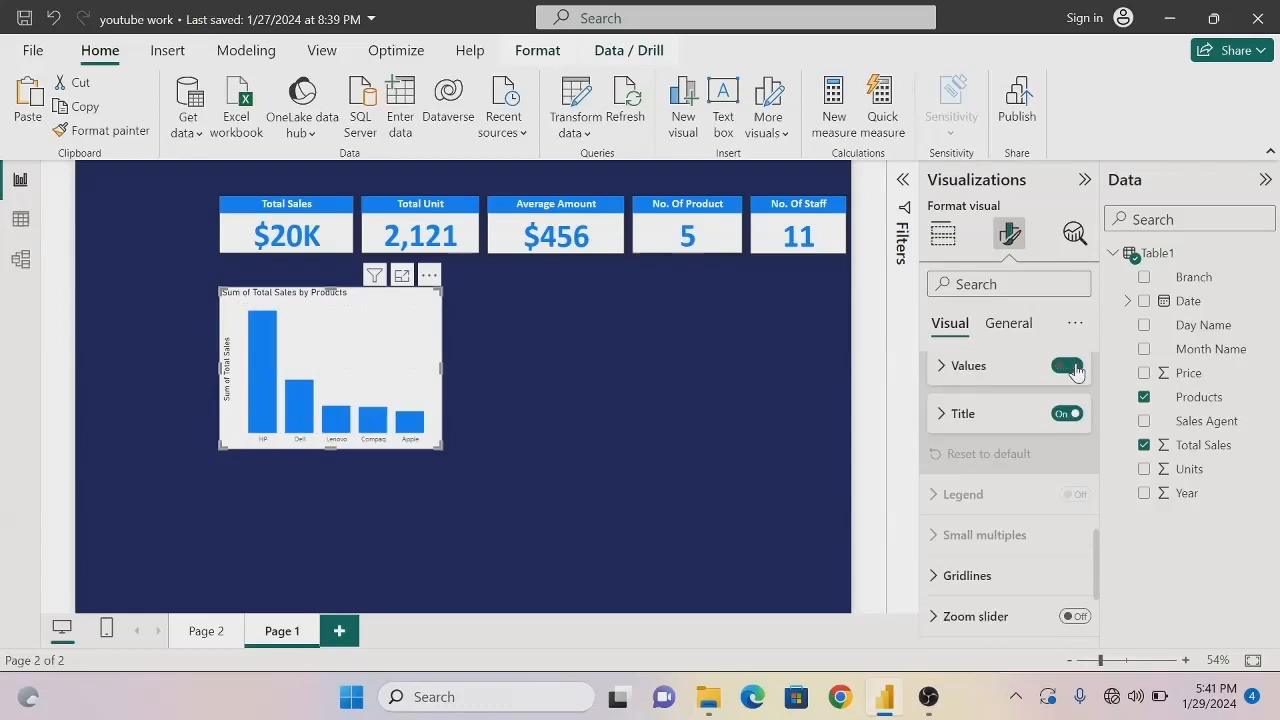
left_click(1073, 415)
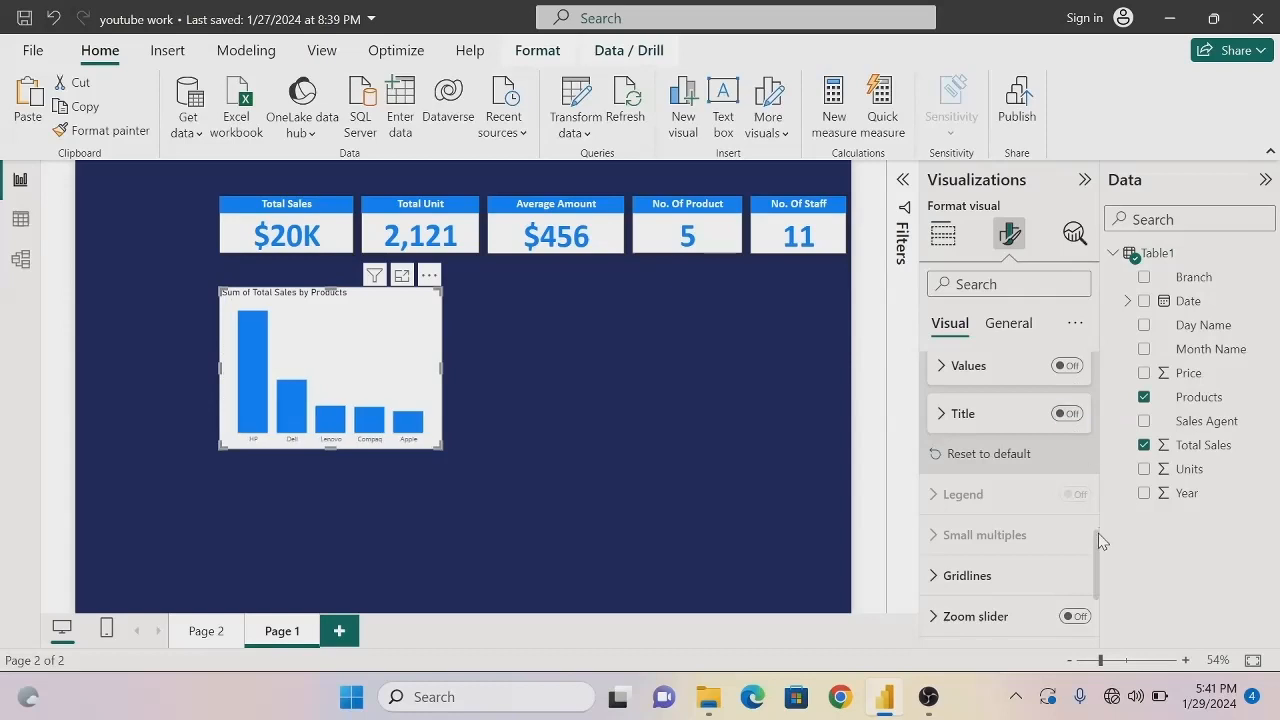
Turn on data labels for the column chart
left_click_drag(1096, 543, 1097, 600)
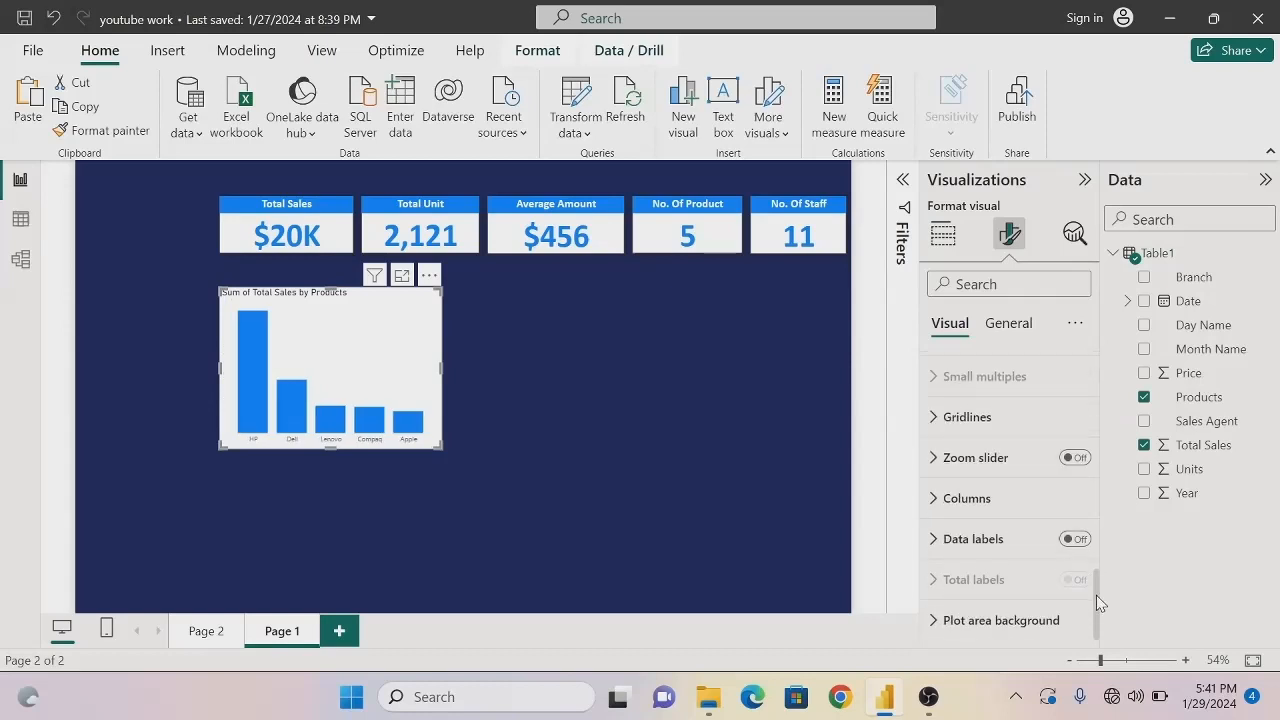
left_click(1076, 541)
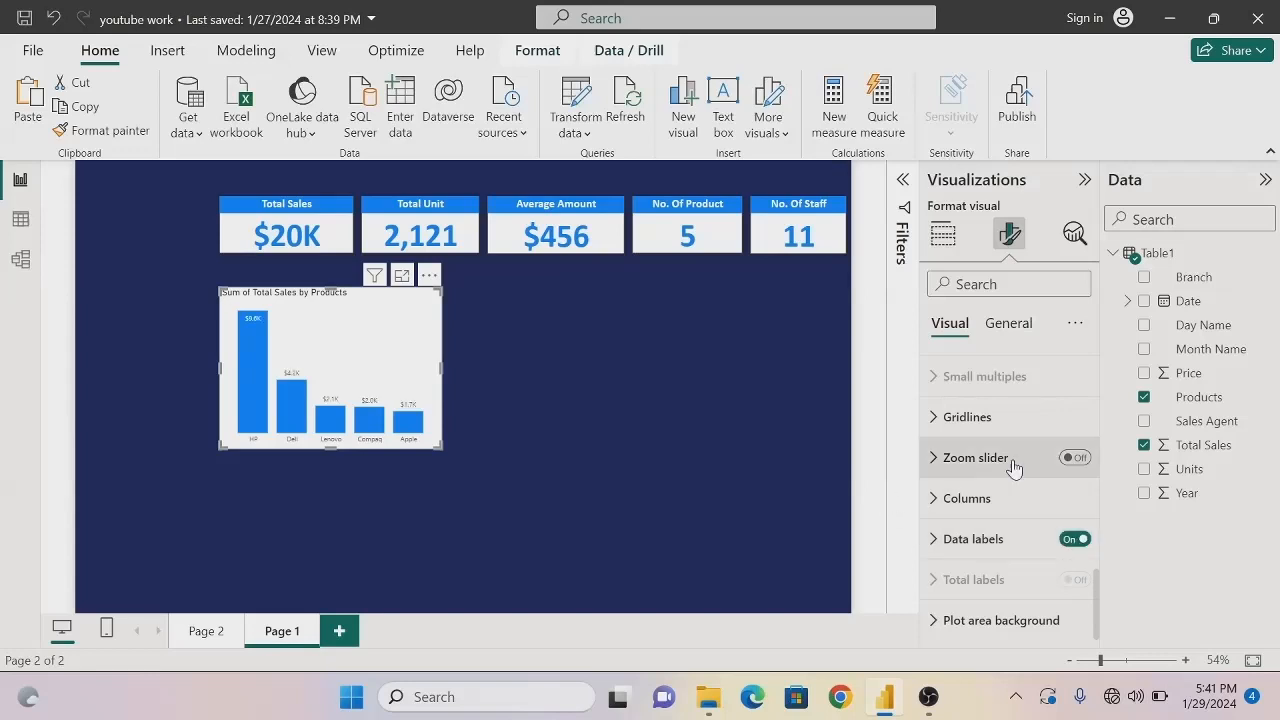
Try a dark navy default colour for the chart's columns and undo the change
left_click(938, 500)
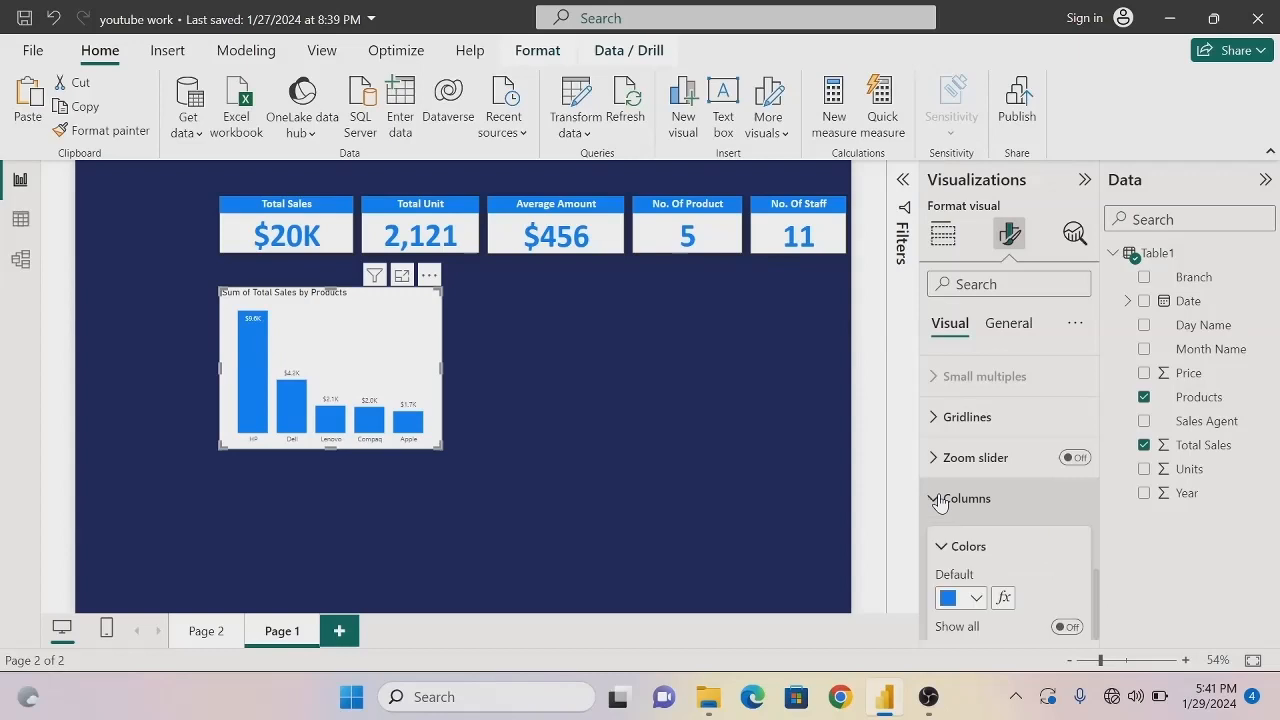
left_click(976, 598)
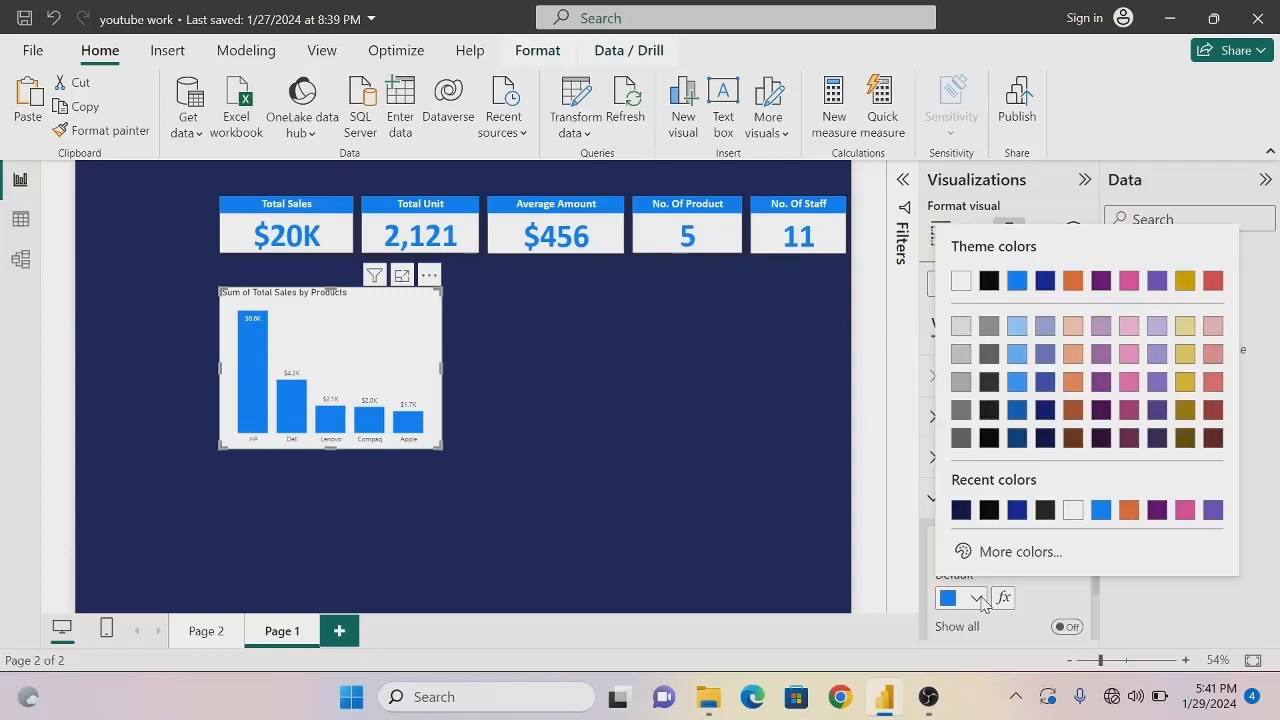
left_click(960, 511)
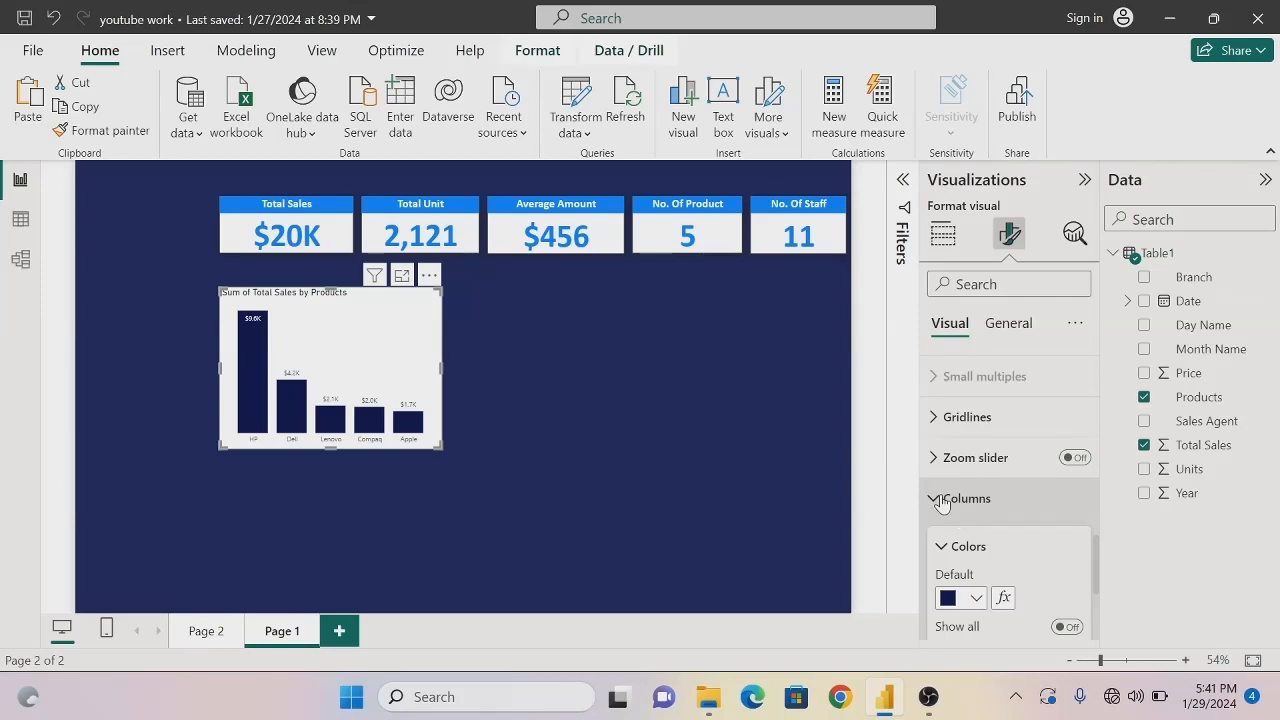
key("ctrl+z")
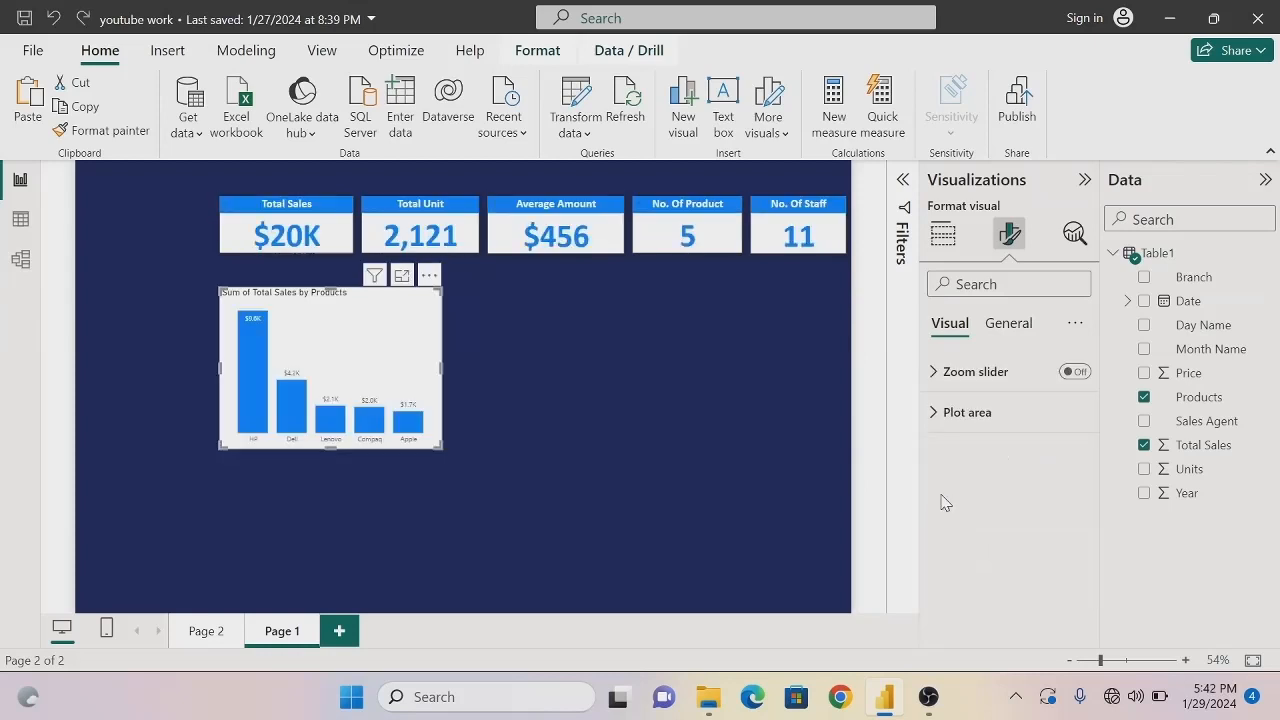
key("ctrl+y")
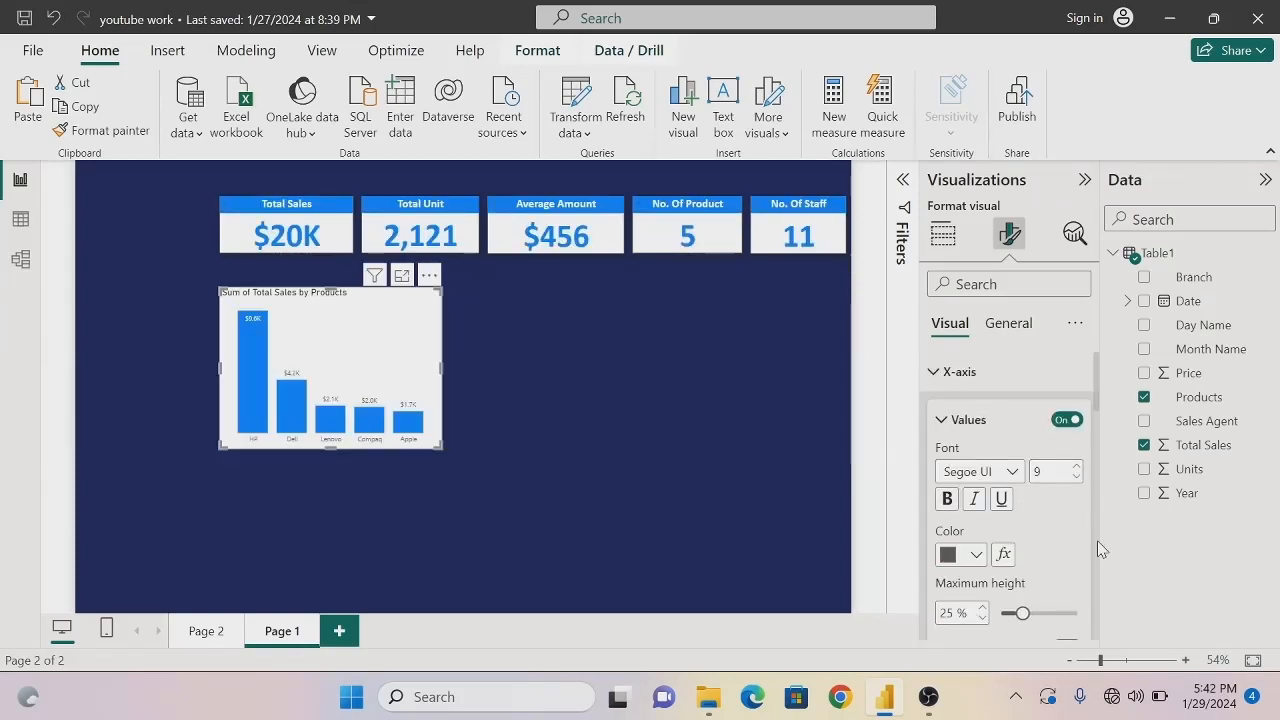
Set the column chart's background to the dark navy recent colour
left_click(1010, 330)
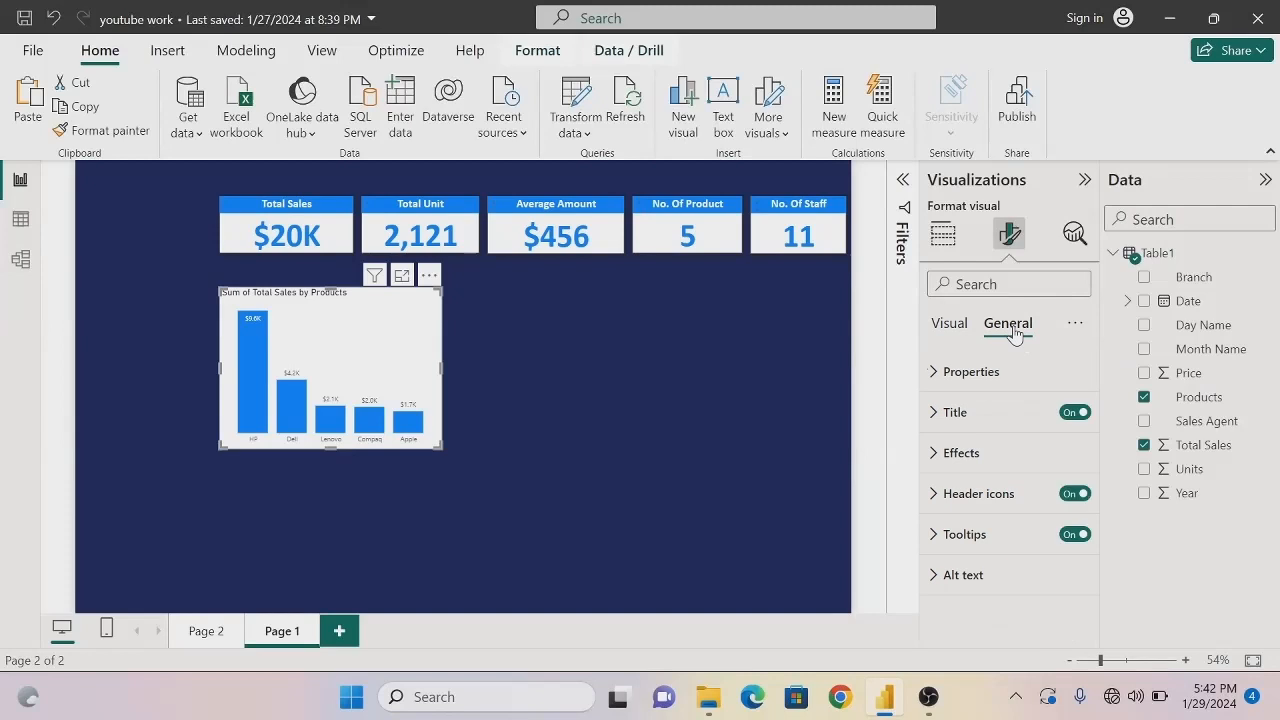
left_click(935, 456)
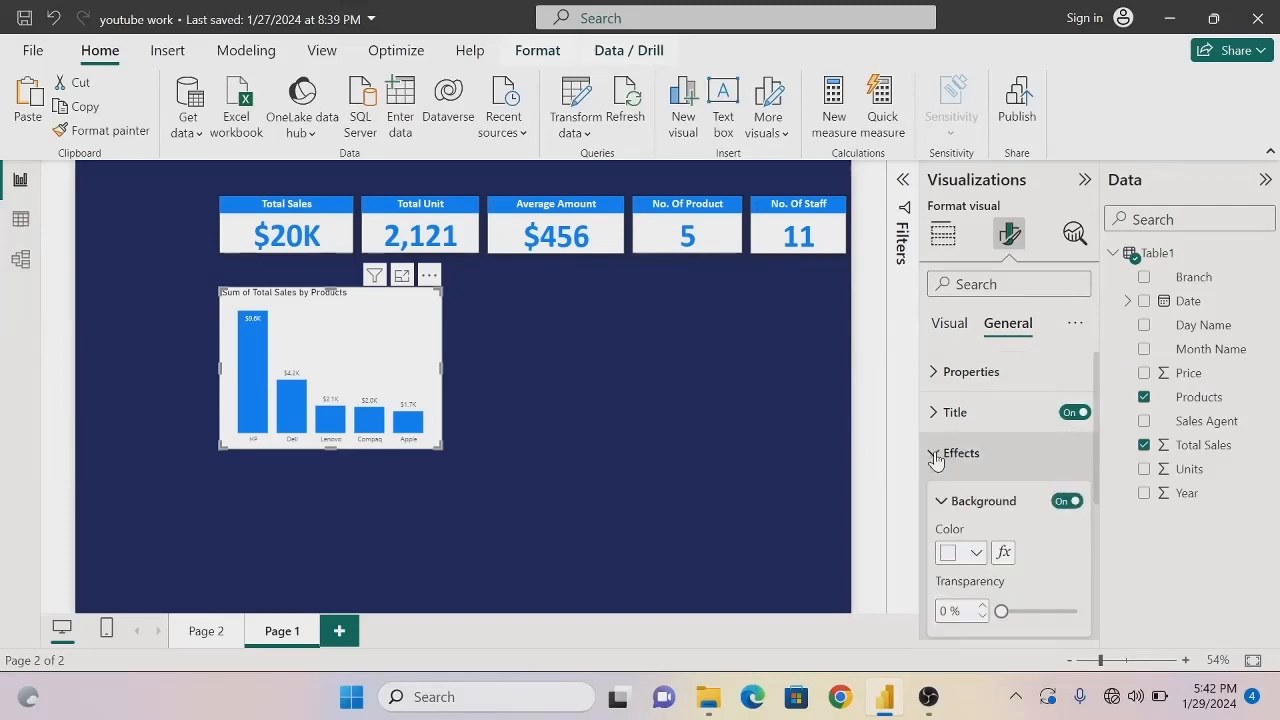
left_click(977, 560)
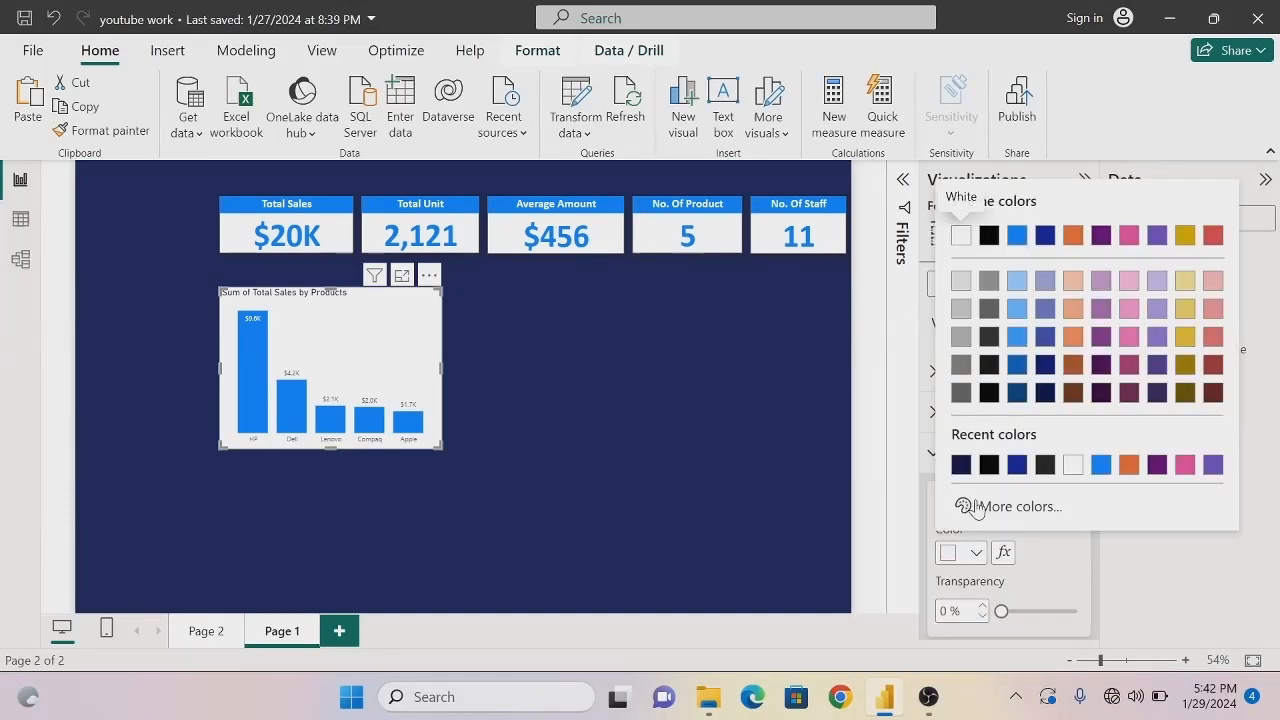
left_click(963, 462)
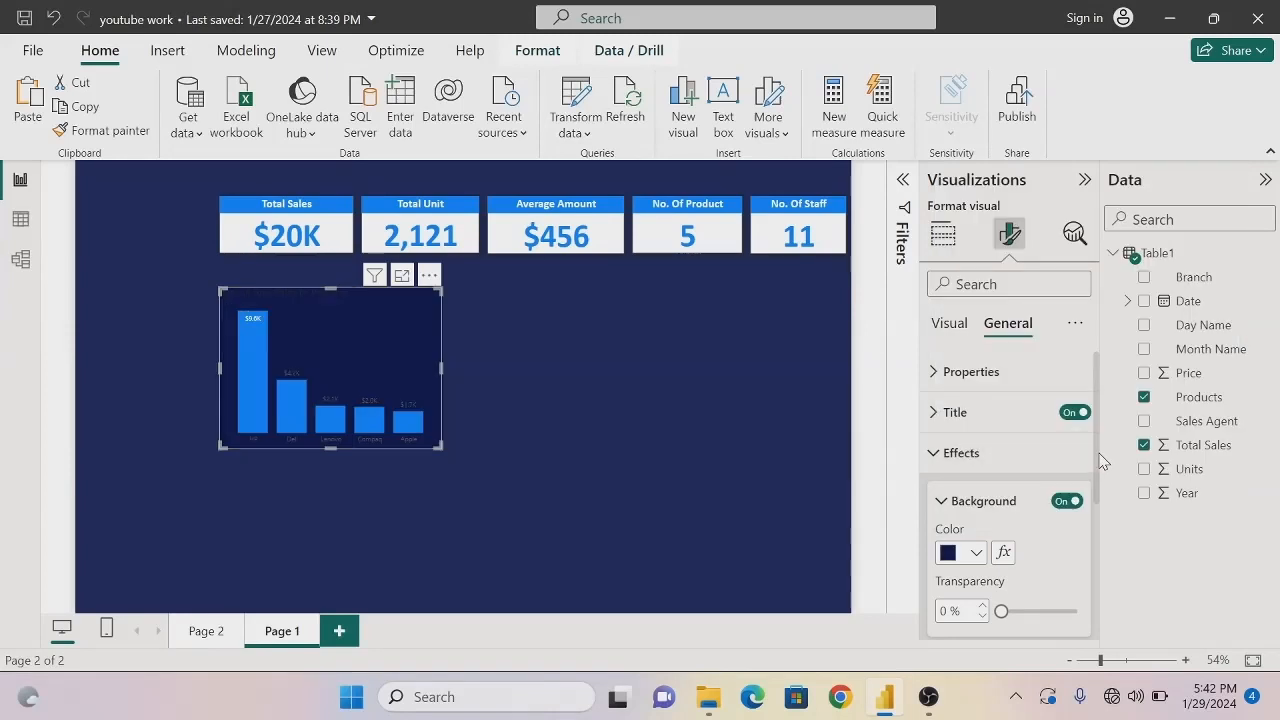
Turn on the visual border and the shadow for the column chart
left_click_drag(1097, 461, 1099, 545)
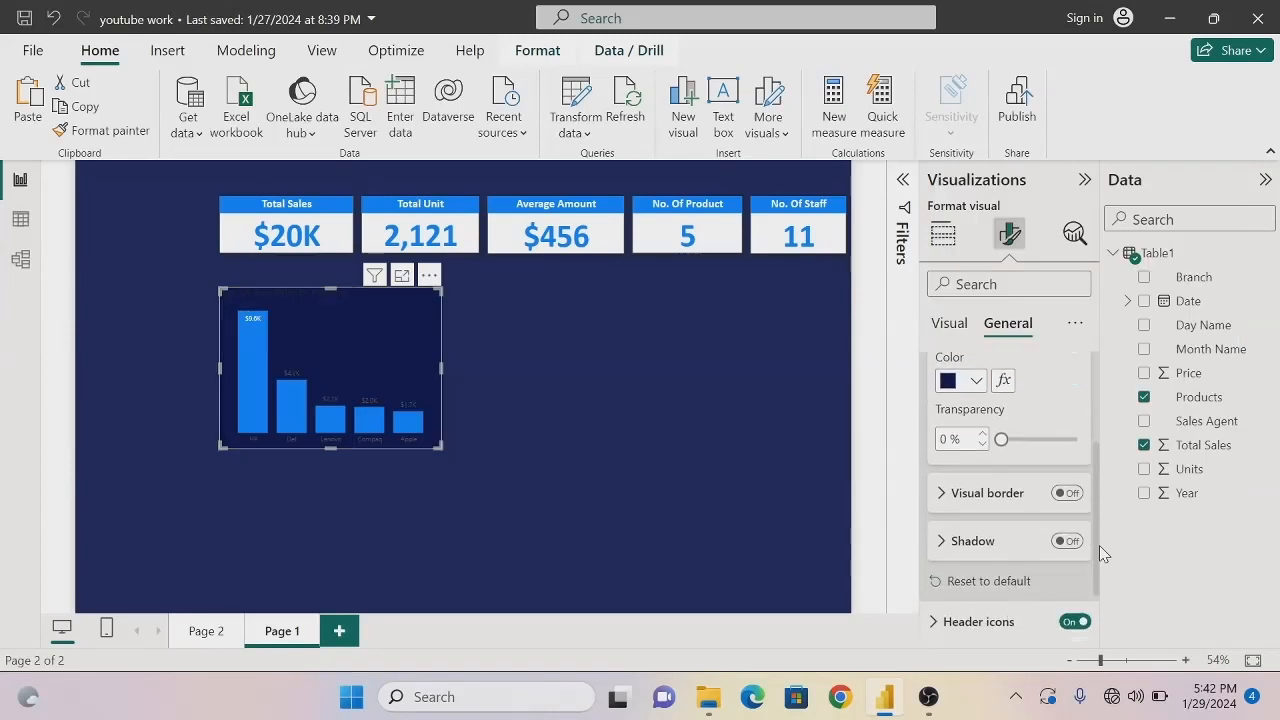
left_click(1069, 497)
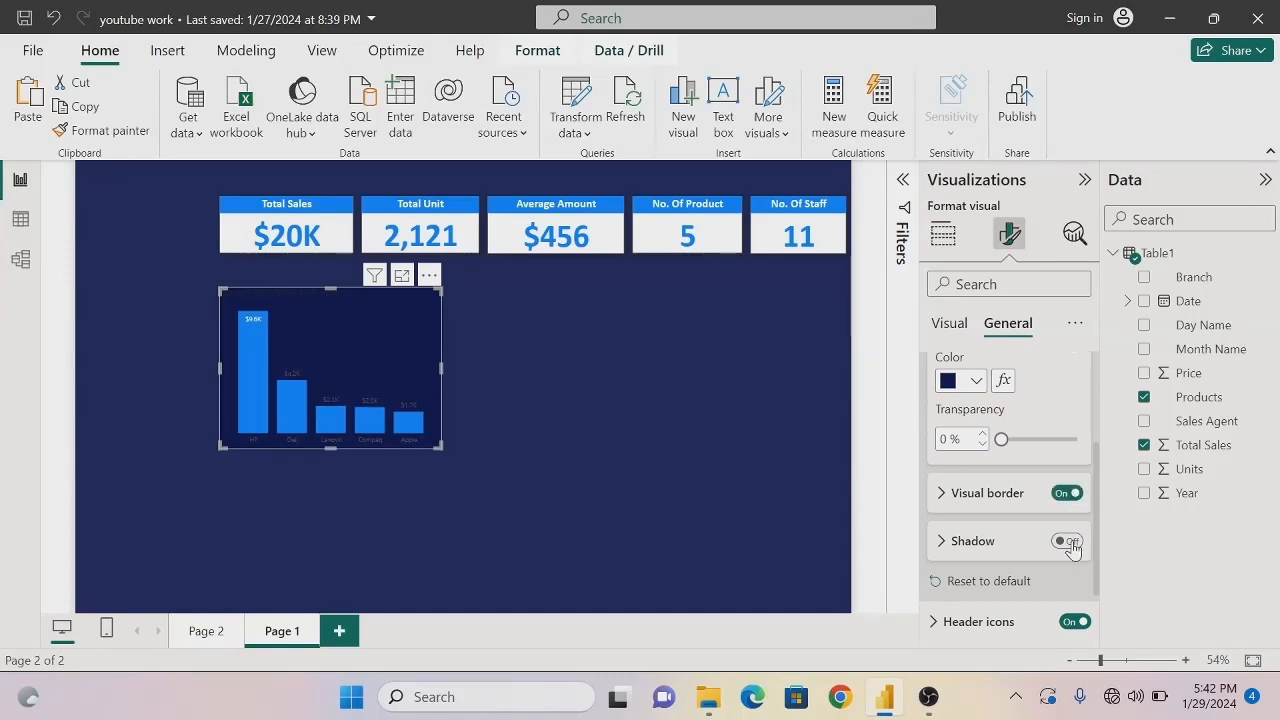
left_click(1068, 541)
Set the colour of the column chart's X-axis values to white
left_click_drag(1100, 500, 1108, 366)
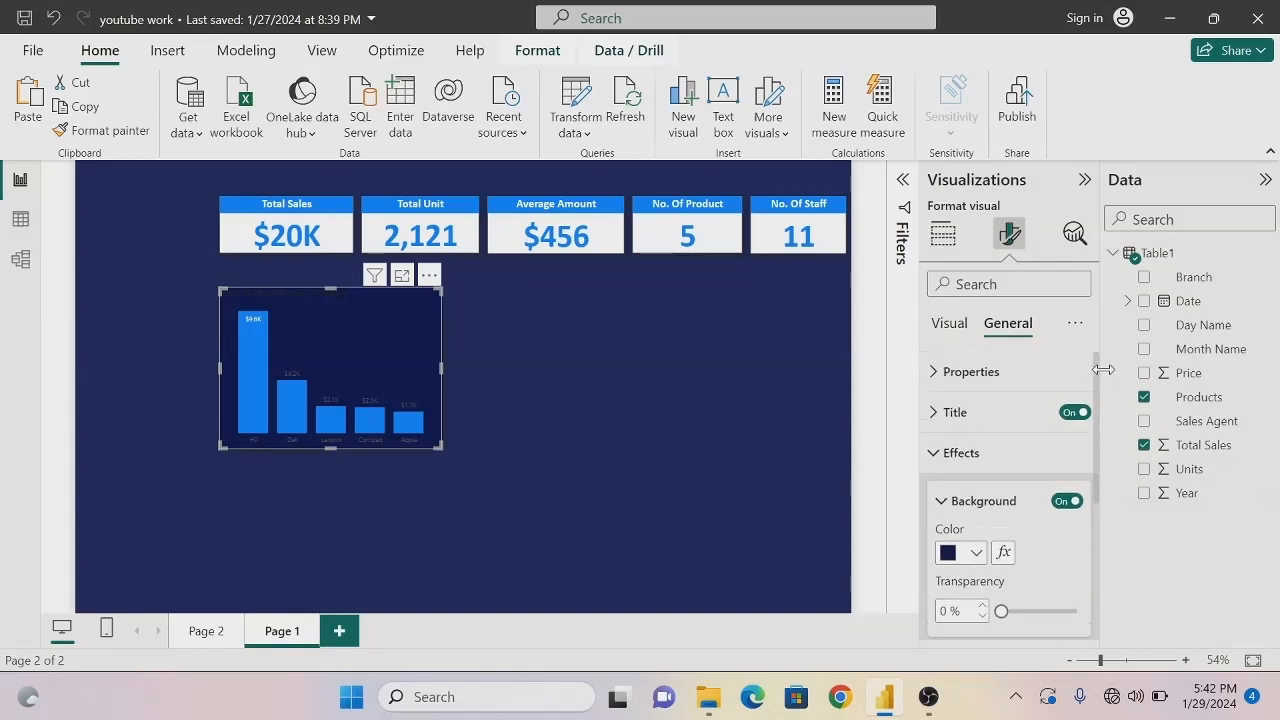
left_click(947, 326)
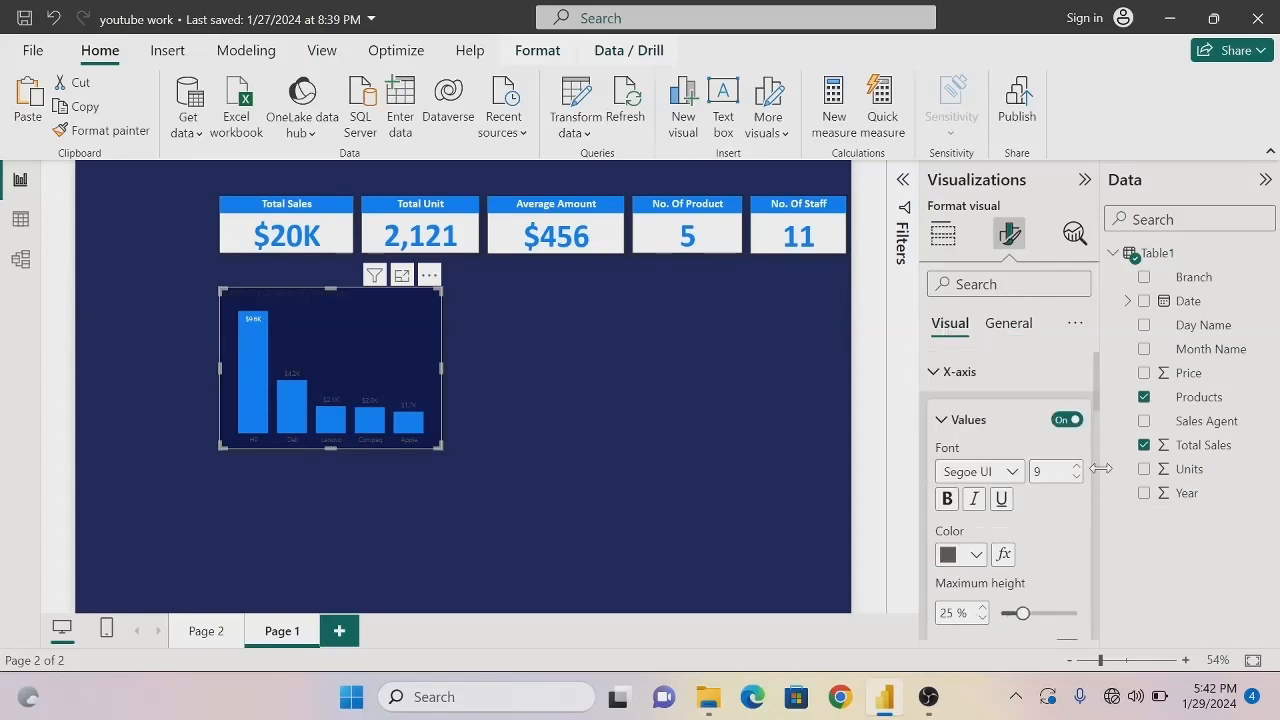
left_click(977, 556)
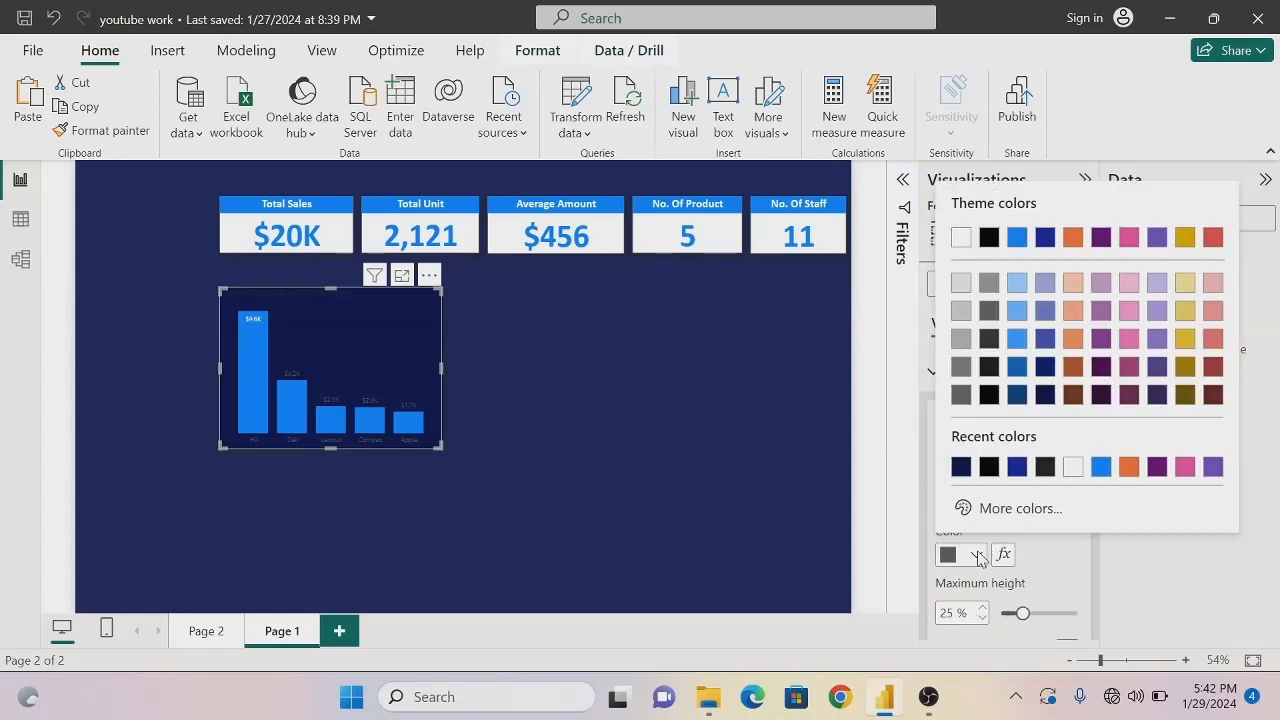
left_click(961, 238)
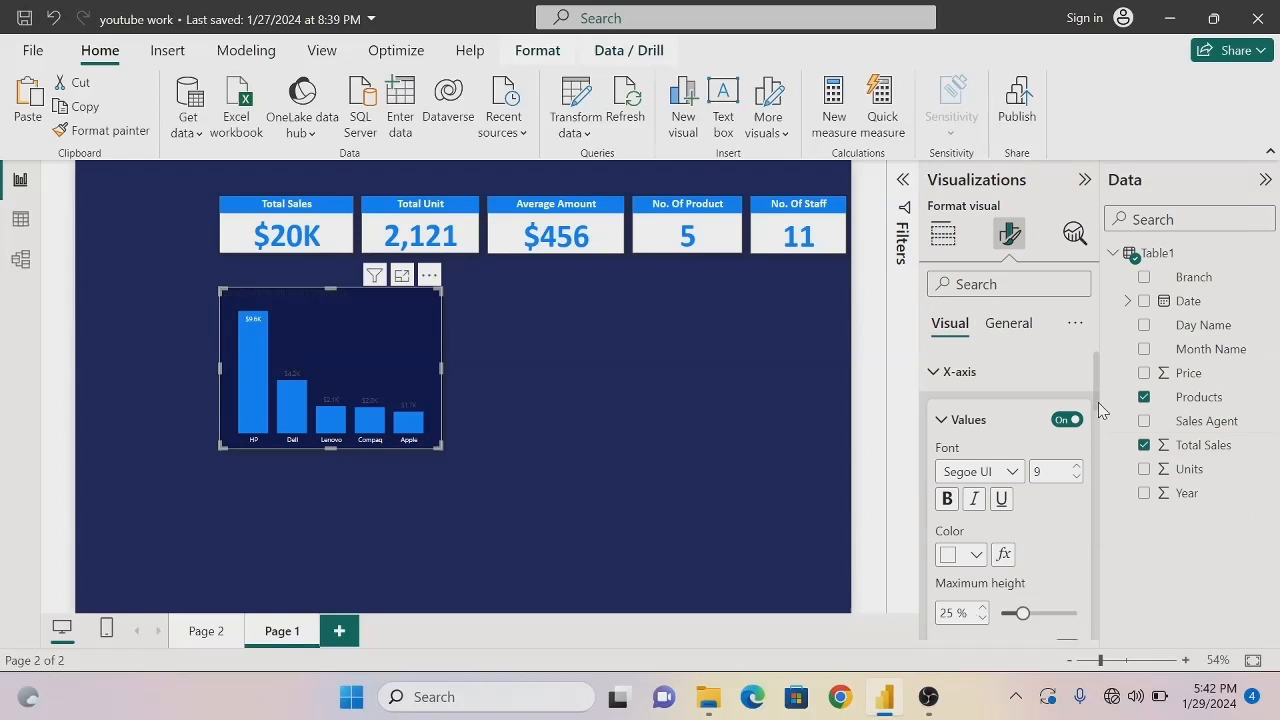
Set the colour of the column chart's data label values to white
left_click_drag(1098, 402, 1095, 663)
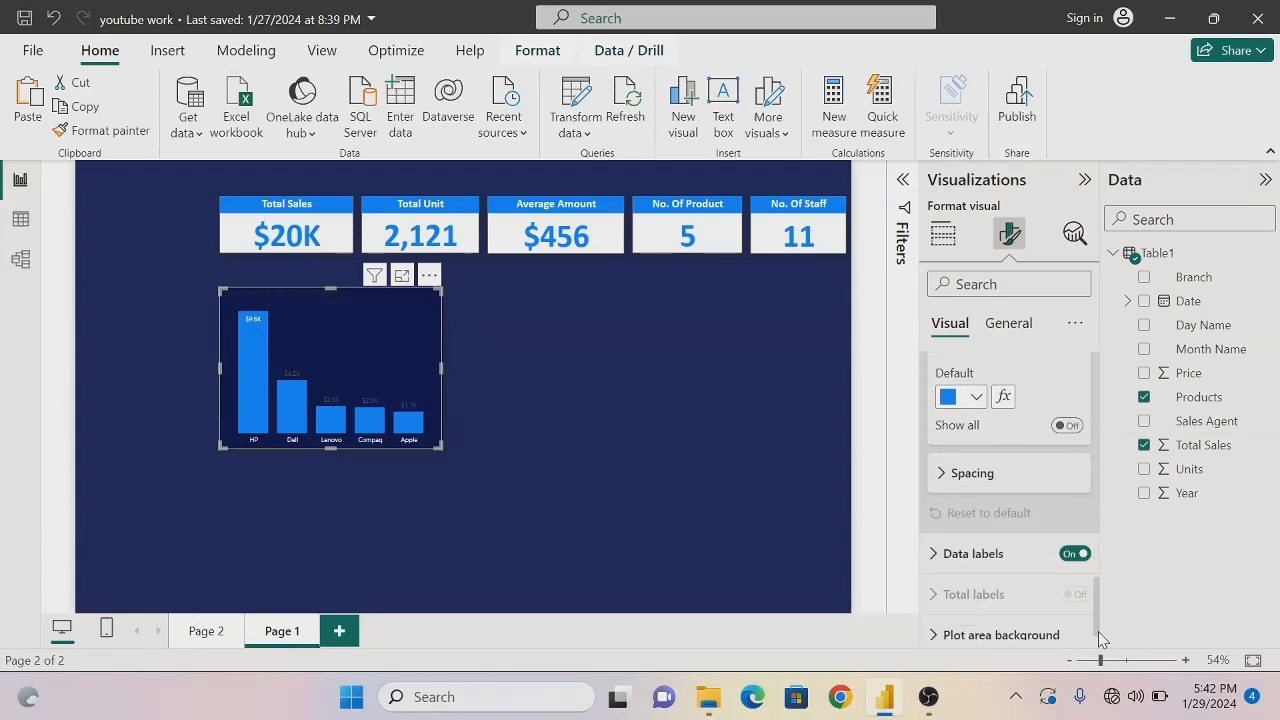
left_click(933, 541)
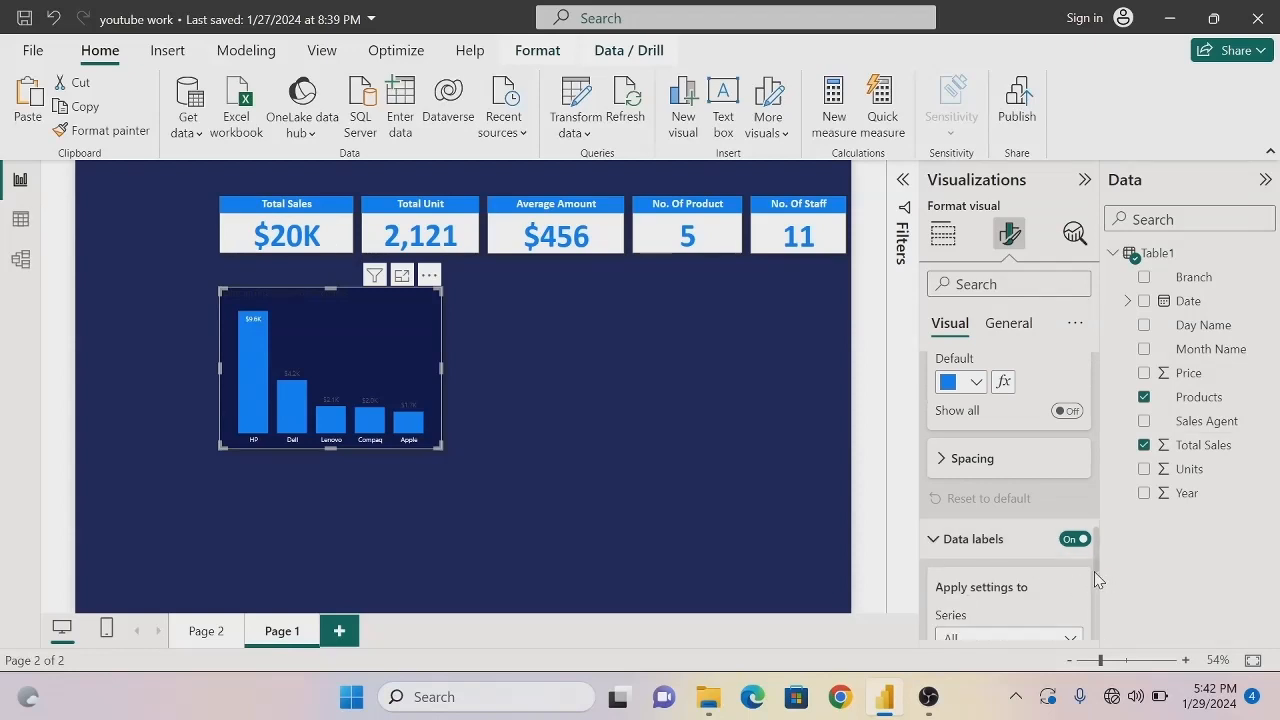
left_click_drag(1095, 568, 1105, 652)
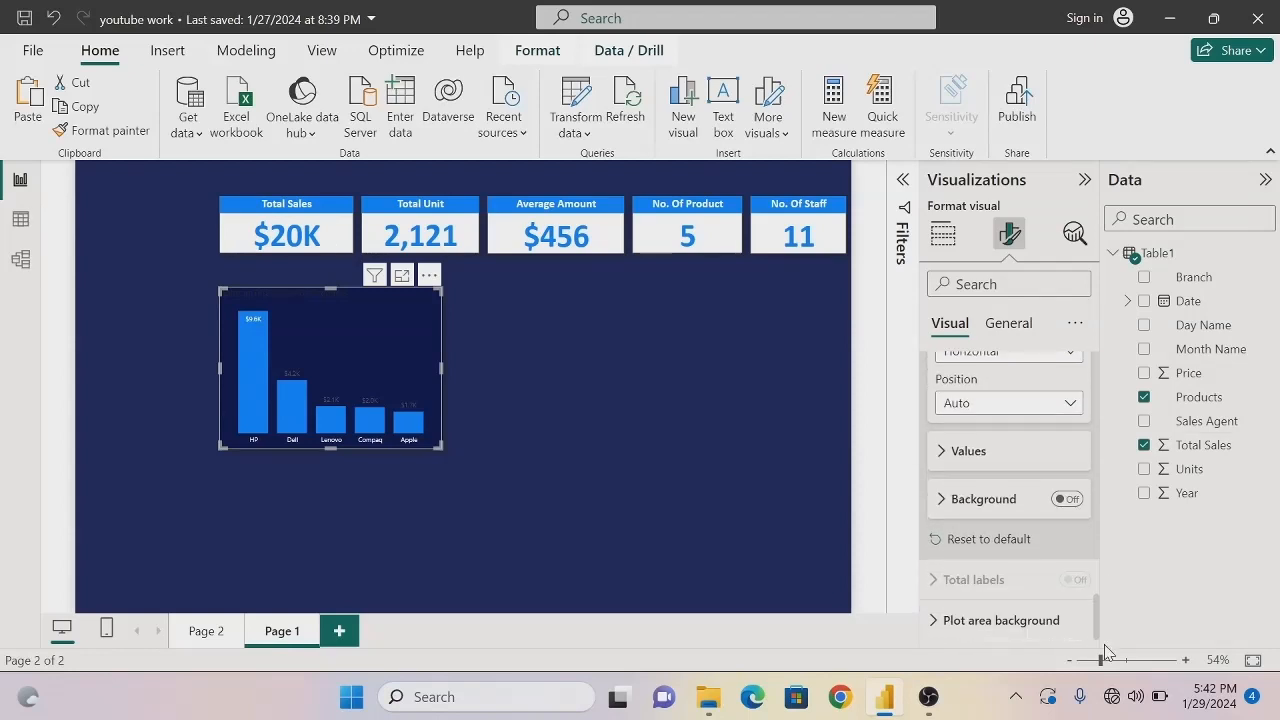
left_click(943, 455)
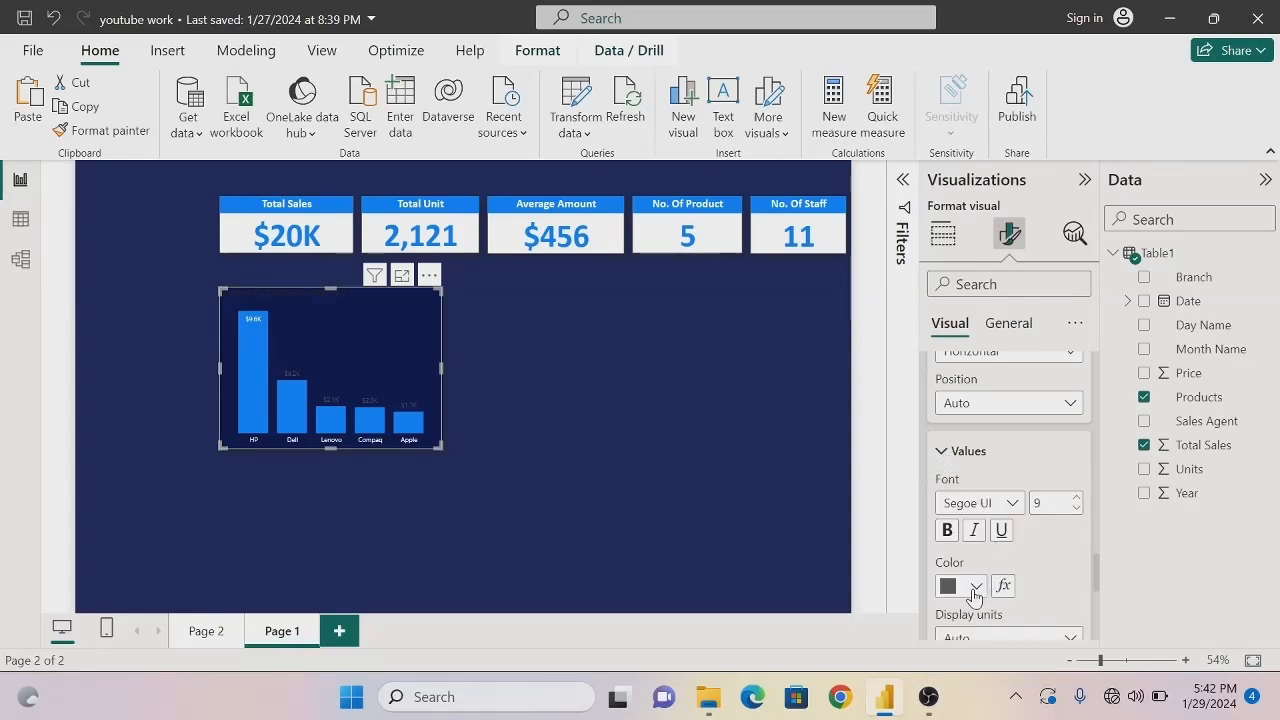
left_click(975, 590)
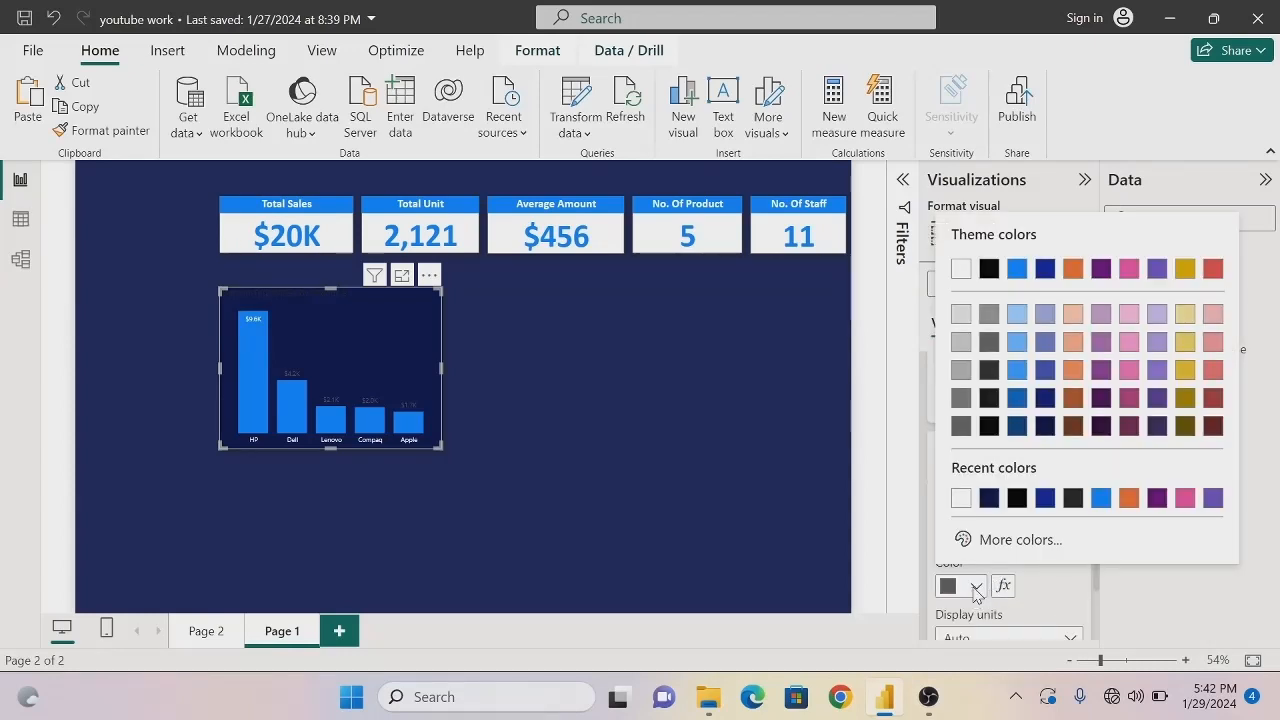
left_click(961, 270)
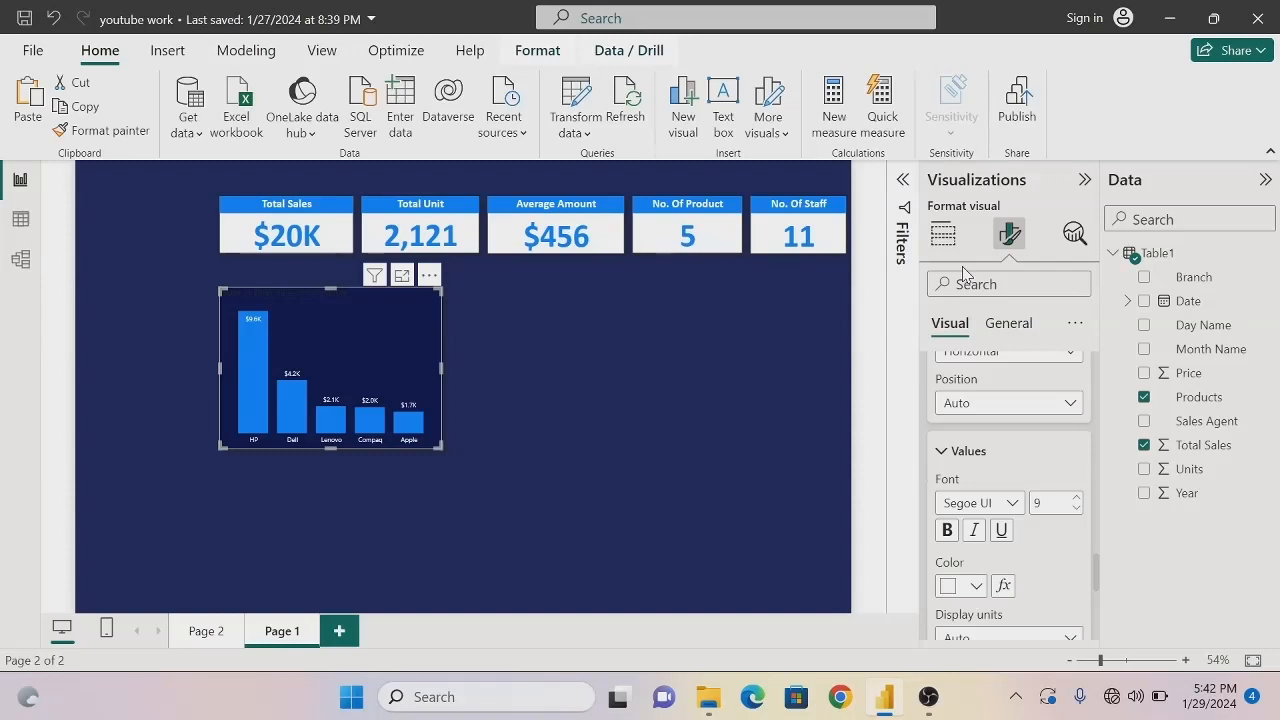
Shorten the column chart's title text to "Sales by Products"
scroll(1084, 505, "up", 5)
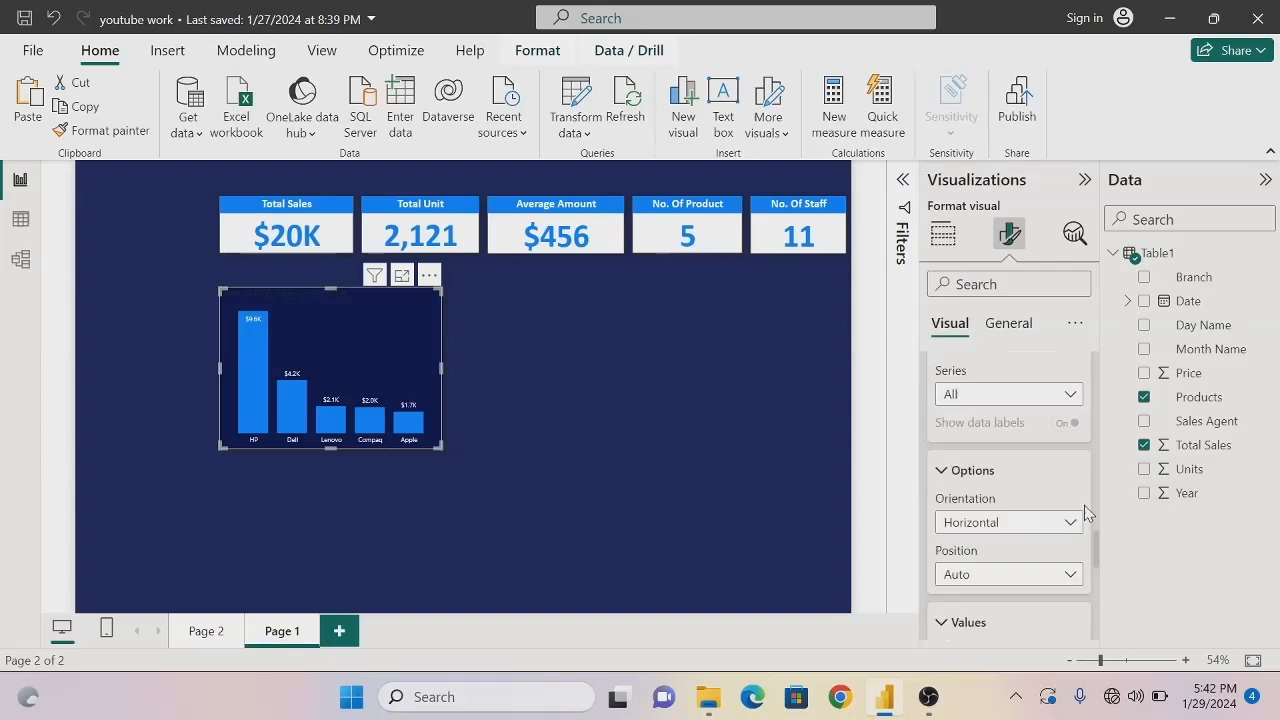
left_click(1010, 322)
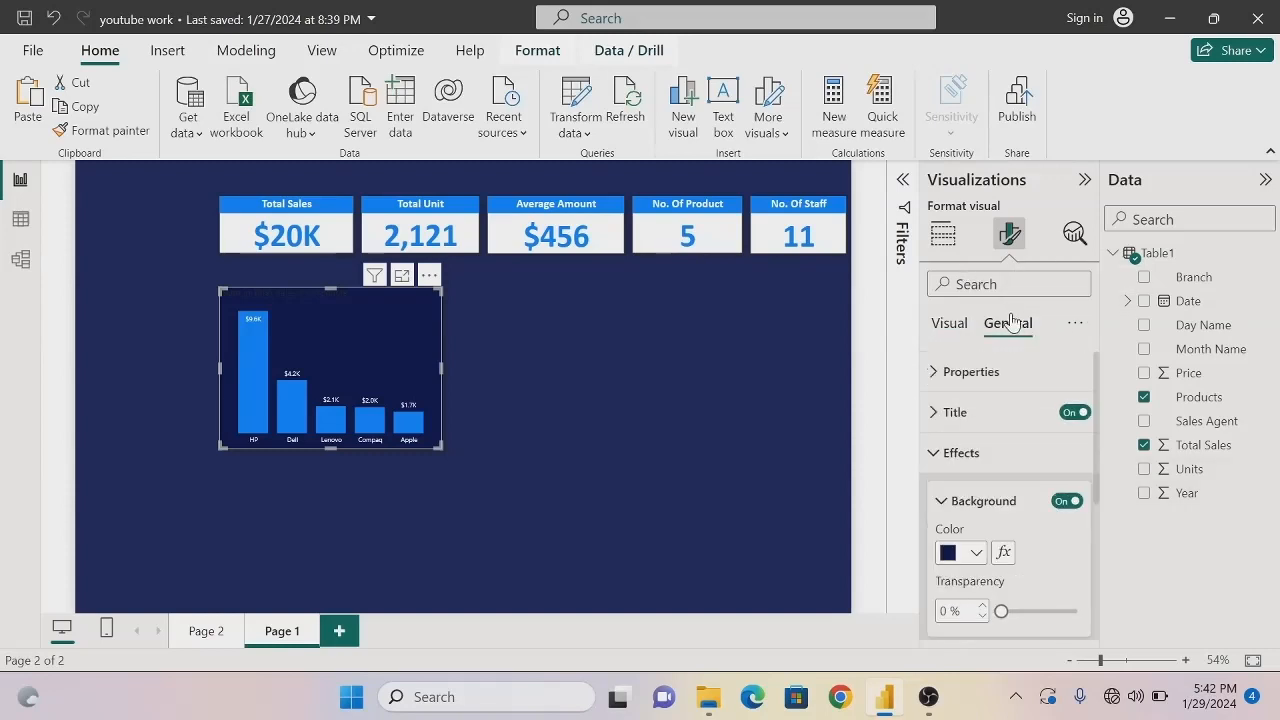
left_click(936, 413)
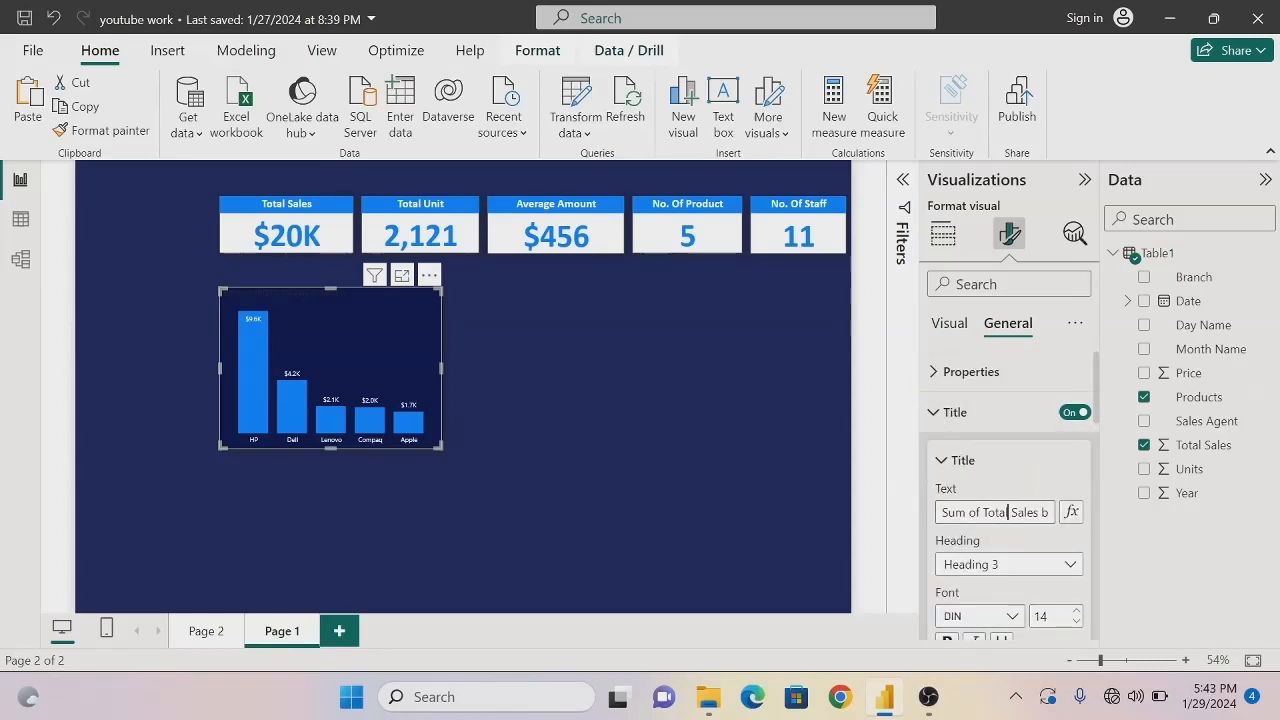
key("BackSpace")
key("BackSpace")
key("BackSpace")
key("BackSpace")
key("BackSpace")
key("BackSpace")
key("BackSpace")
key("BackSpace")
key("BackSpace")
key("BackSpace")
key("BackSpace")
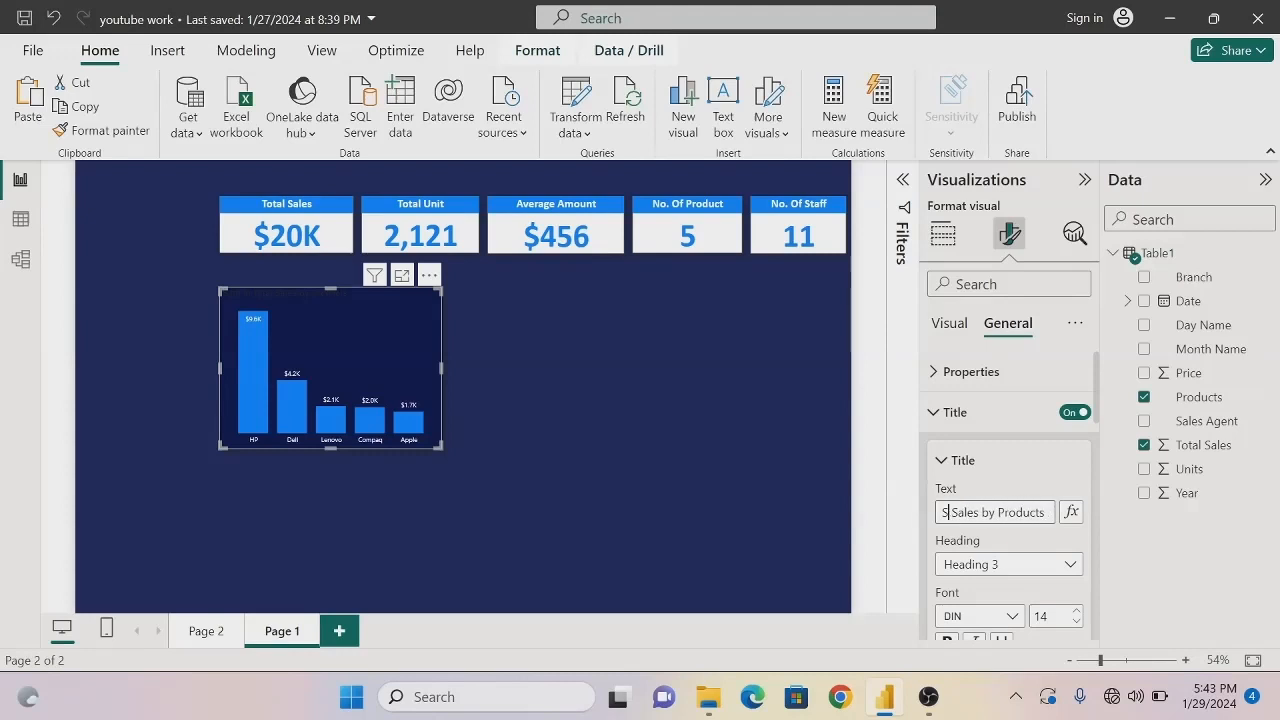
key("BackSpace")
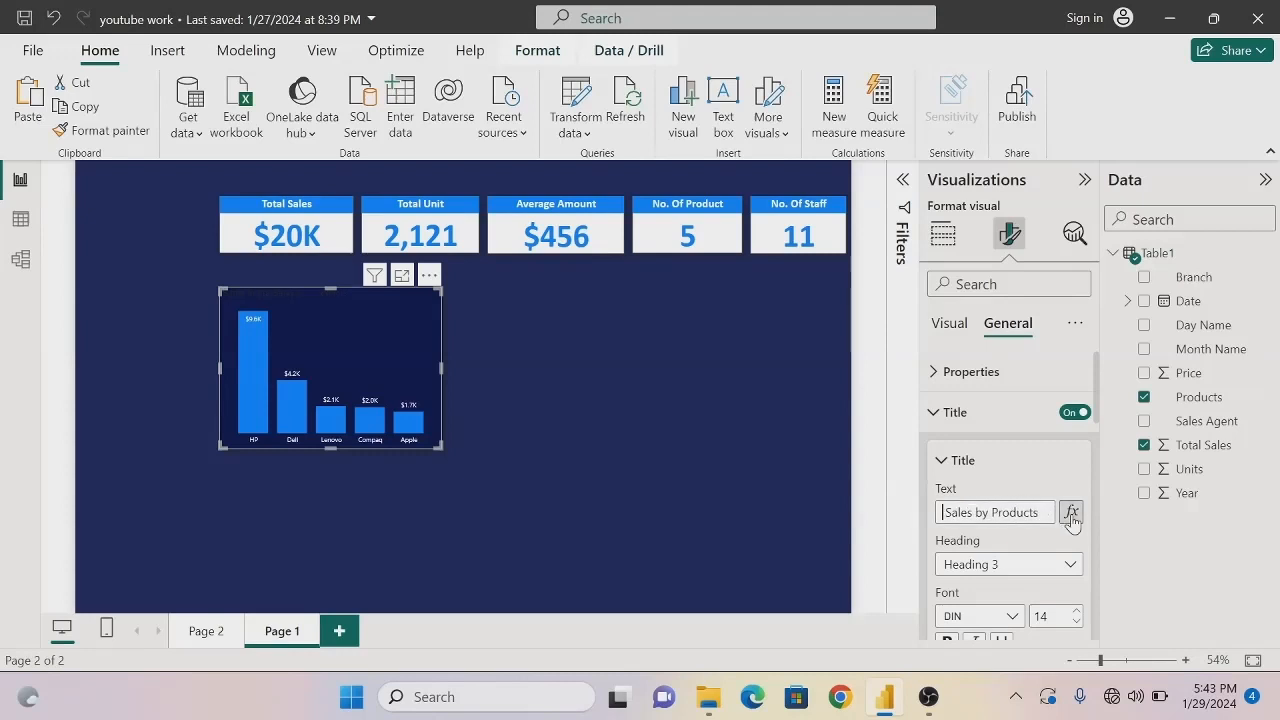
scroll(1100, 500, "down", 3)
scroll(1100, 500, "down", 2)
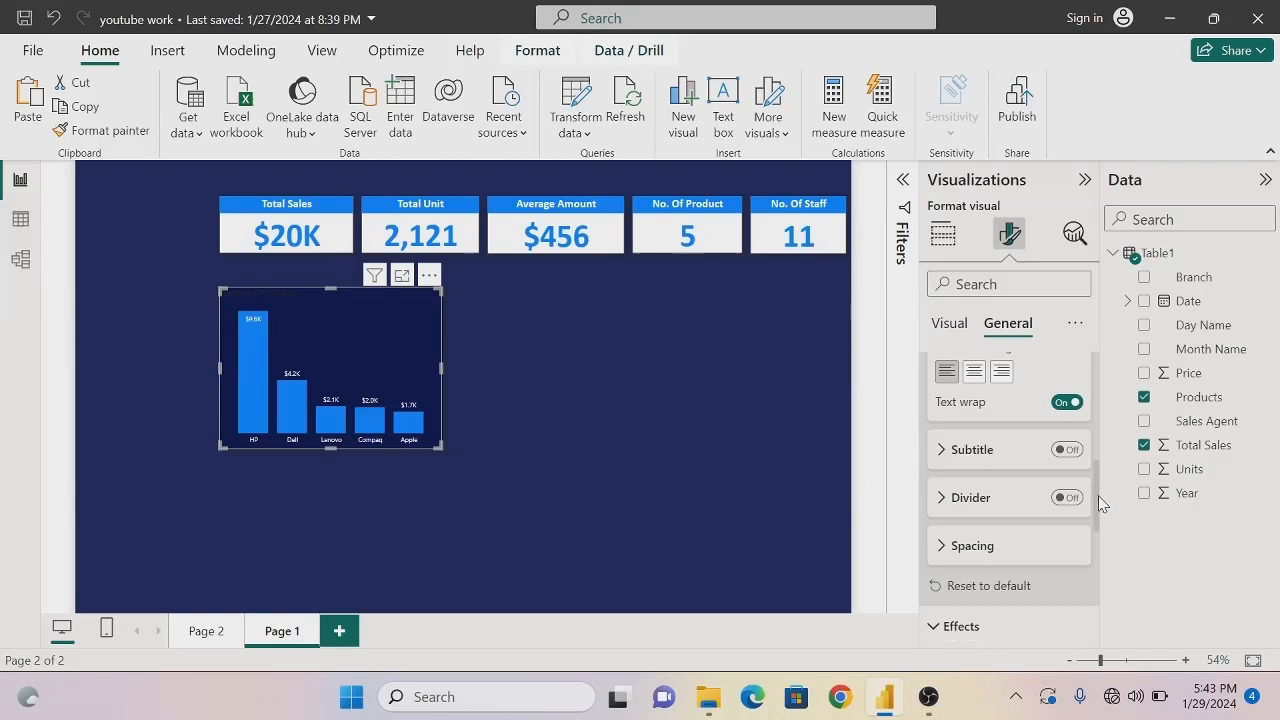
Set the column chart title's text colour to white and centre the title horizontally
left_click_drag(1097, 495, 1099, 439)
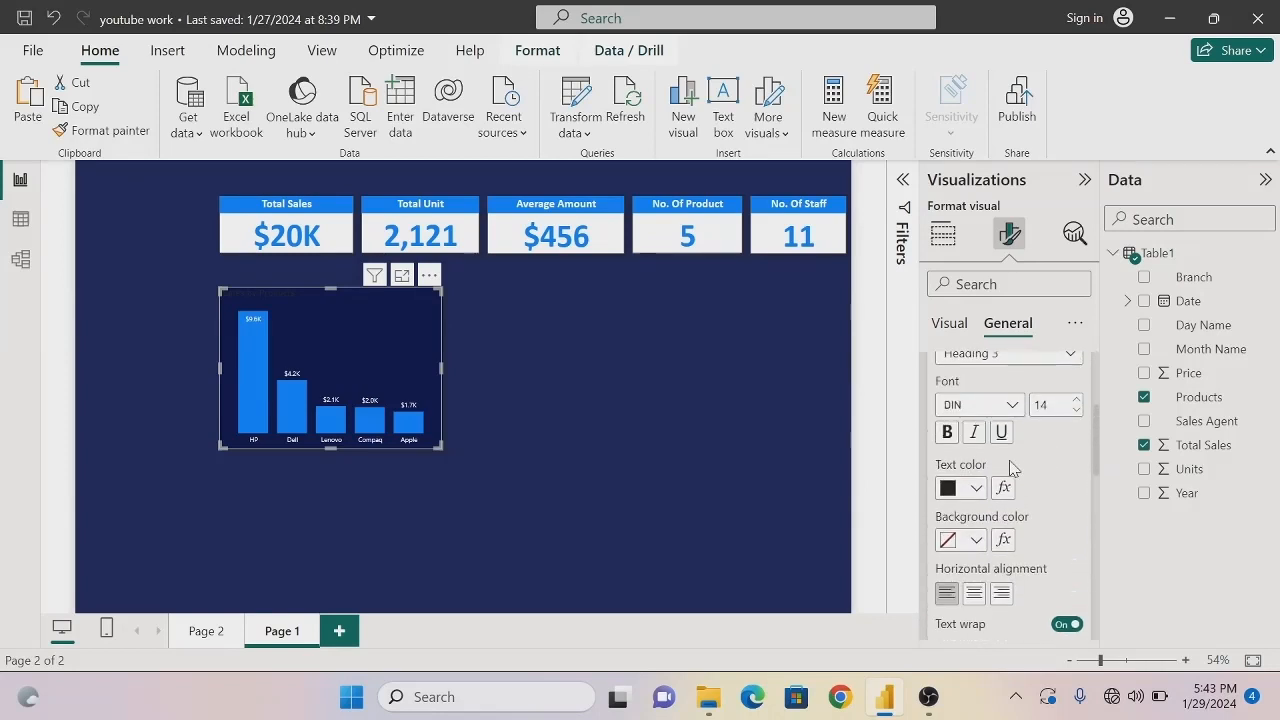
left_click(976, 488)
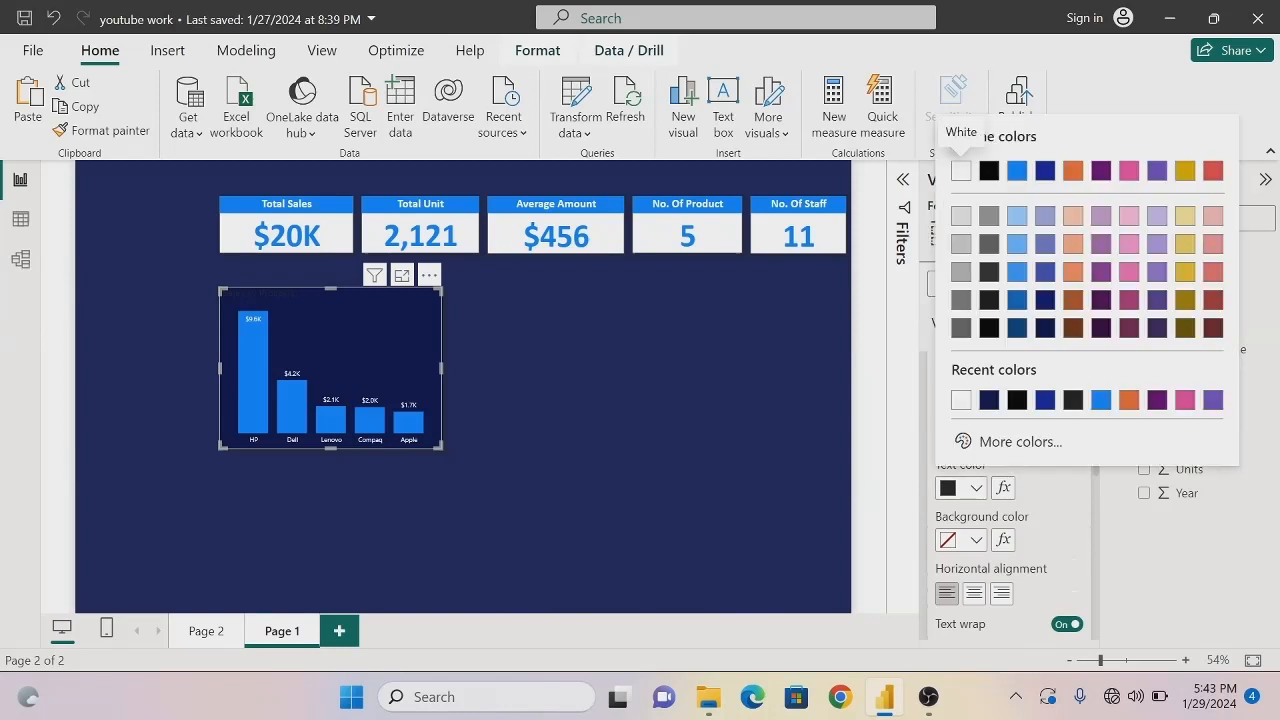
left_click(961, 172)
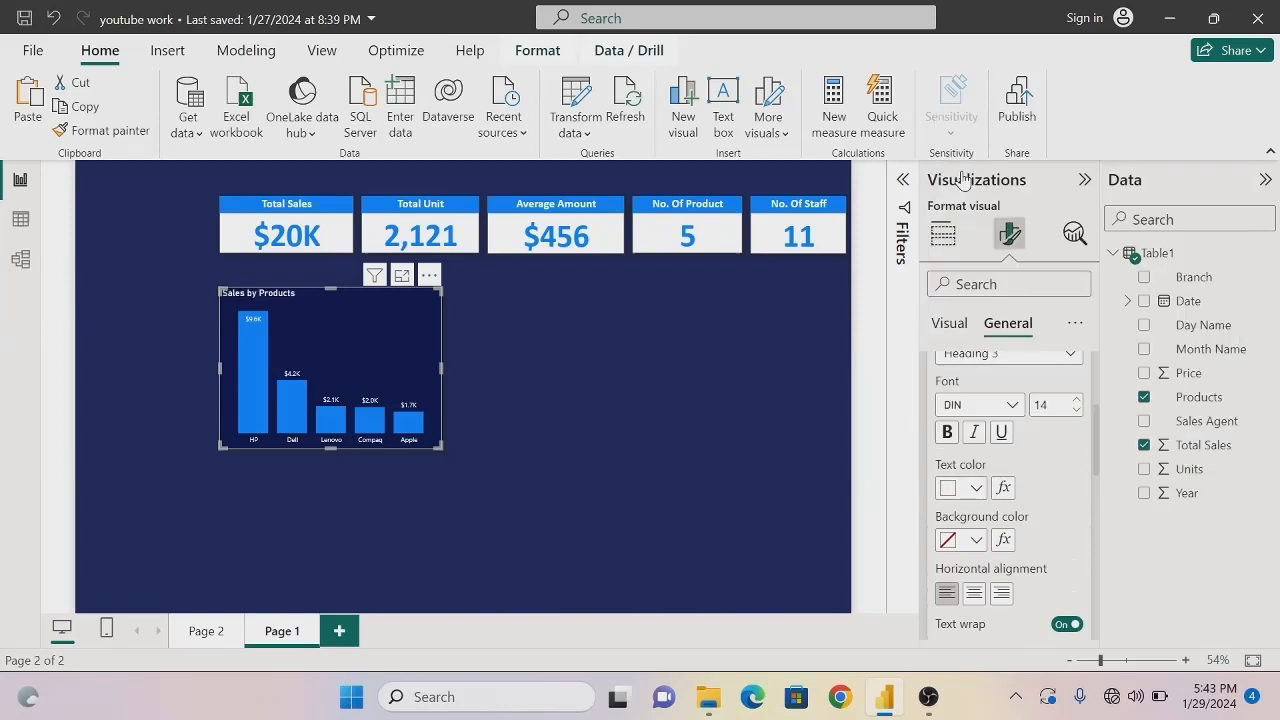
left_click(975, 593)
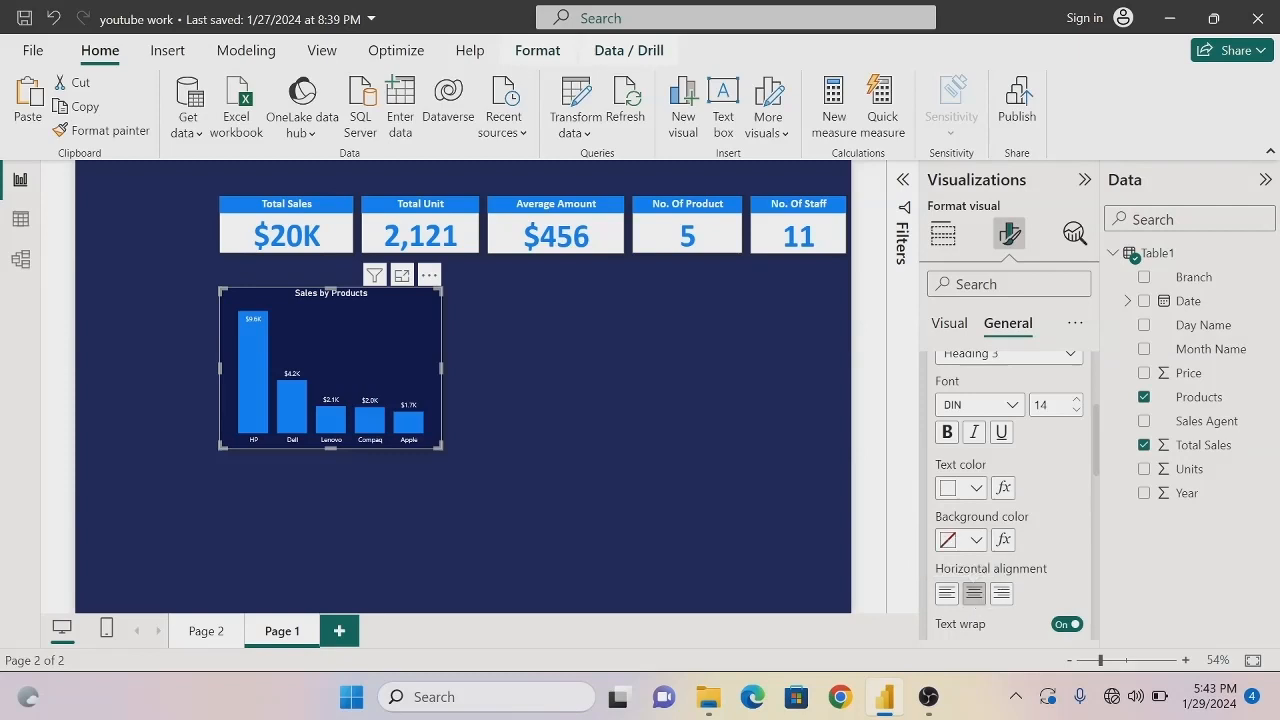
Fill the column chart title's background with the bright blue theme colour used on the card headers
left_click(976, 541)
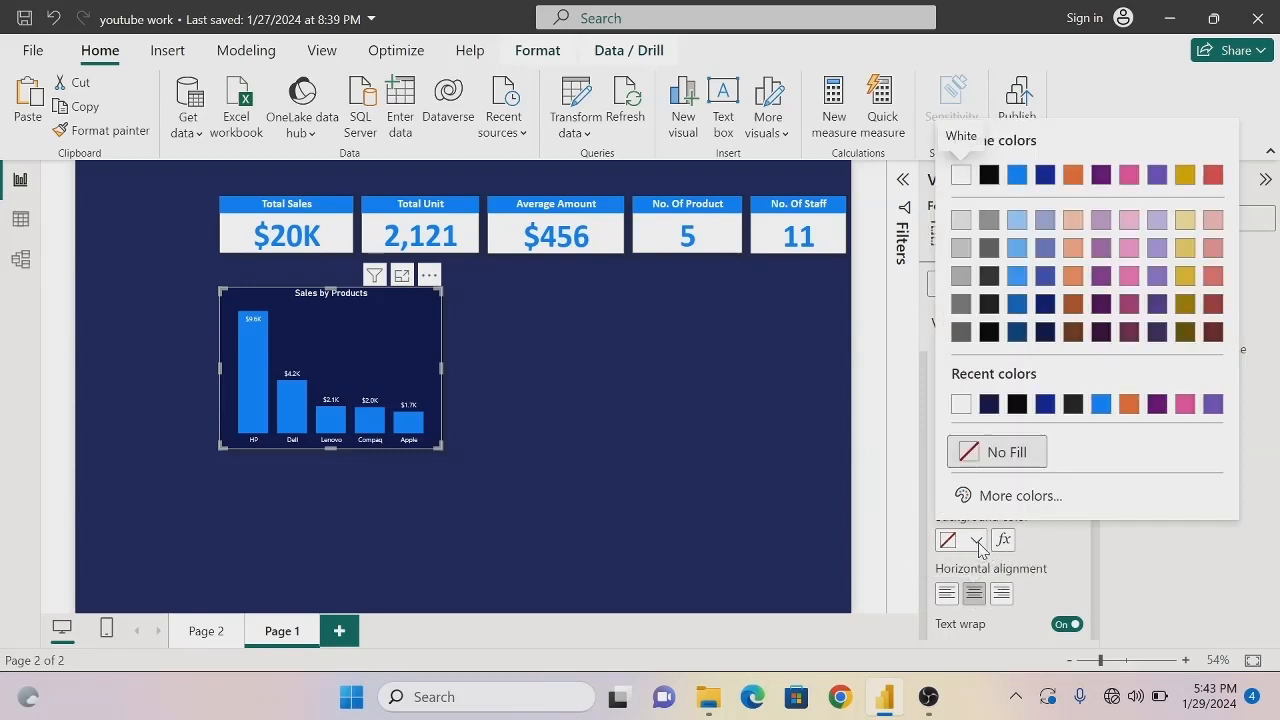
left_click(1015, 220)
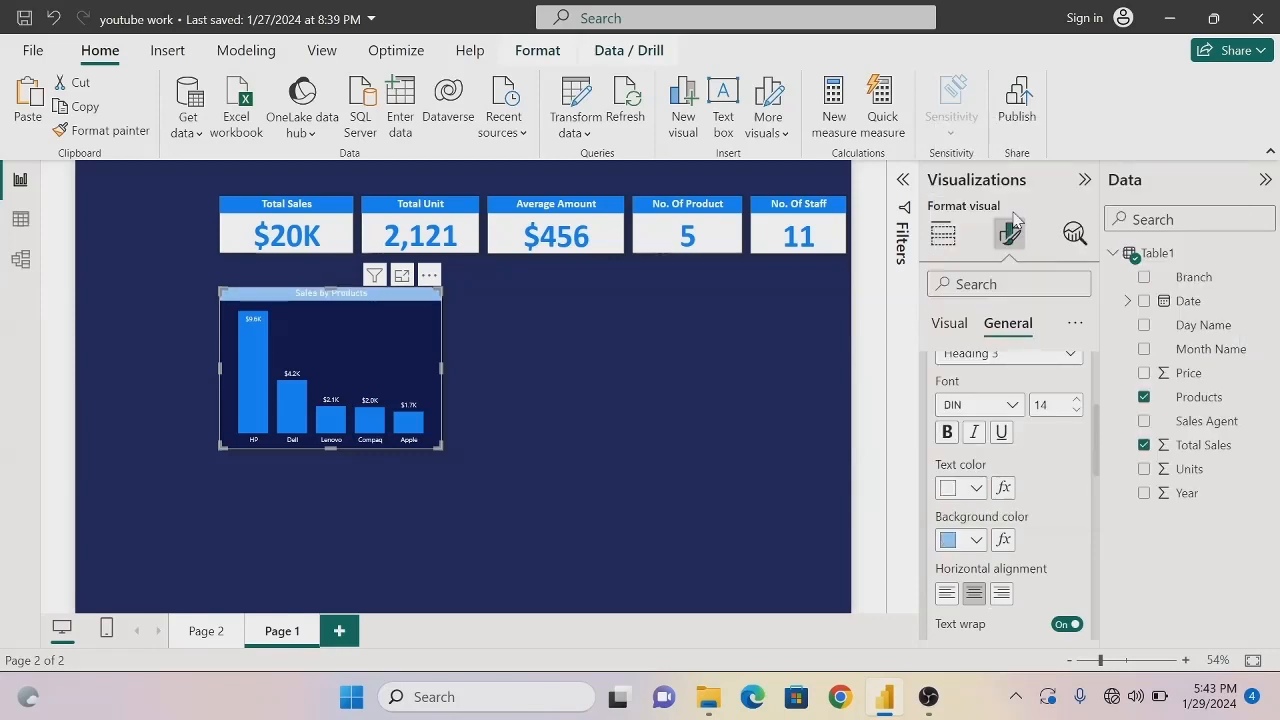
left_click(977, 541)
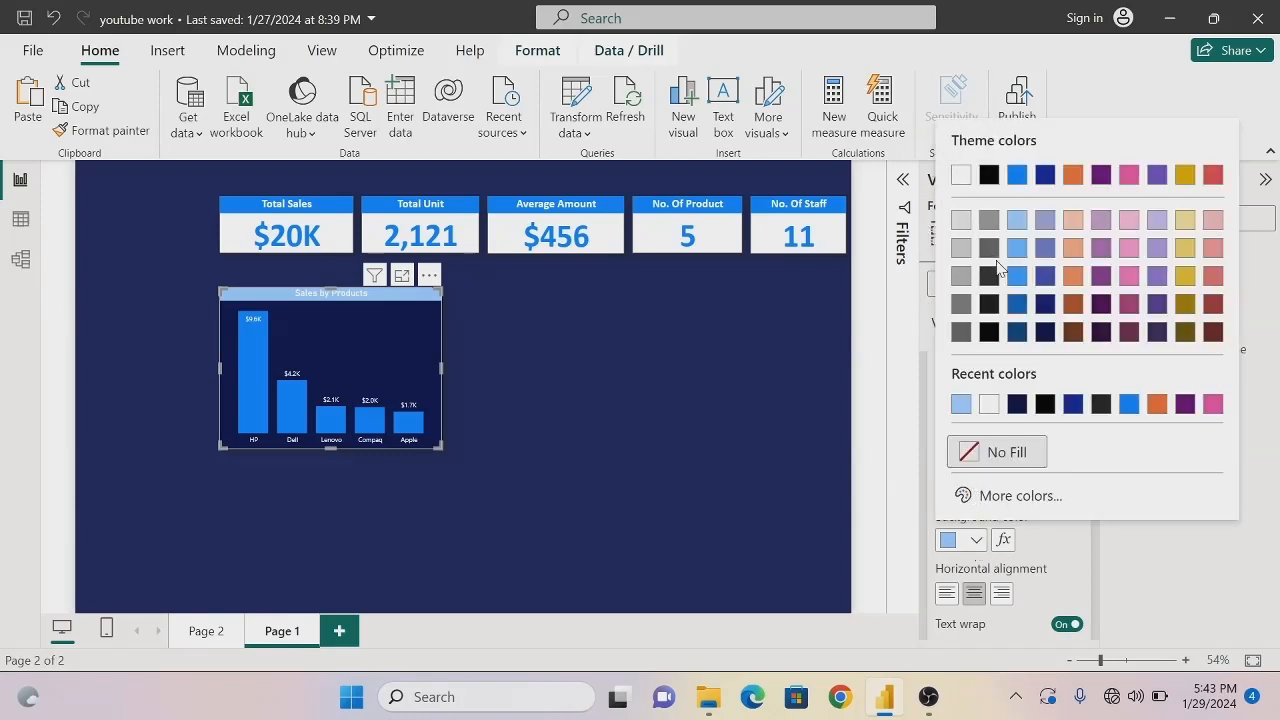
left_click(1016, 178)
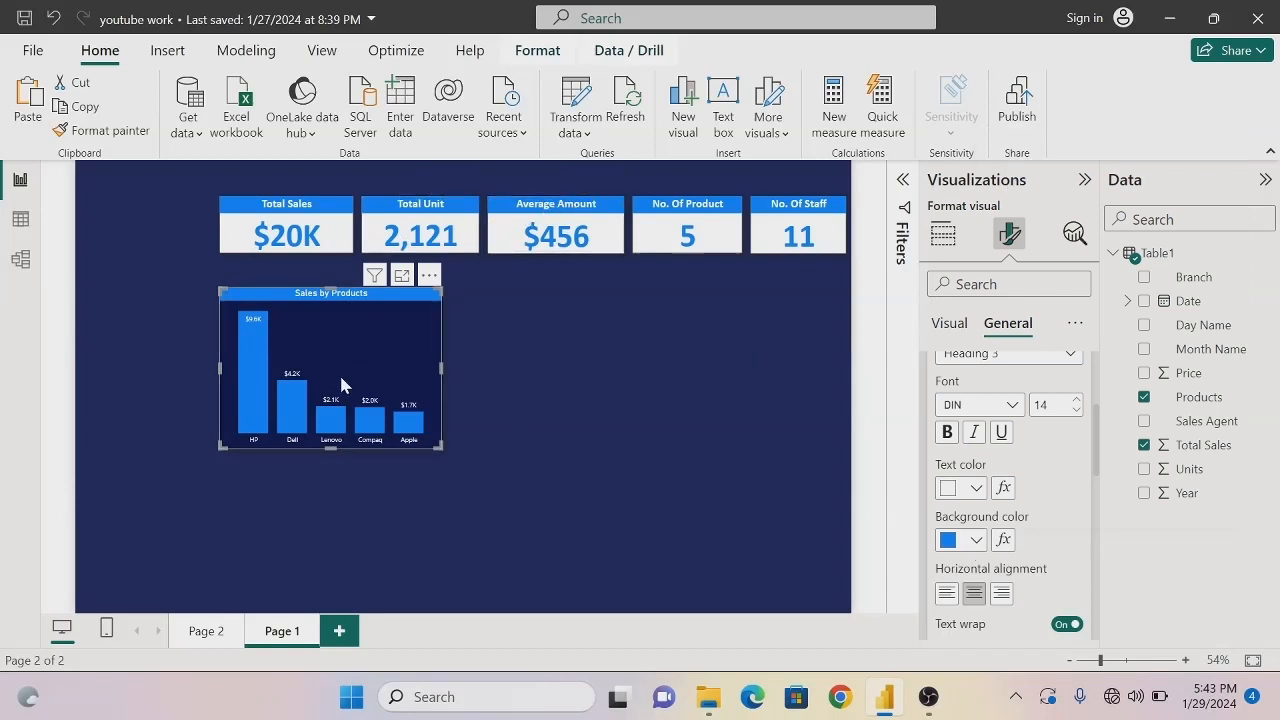
left_click(540, 391)
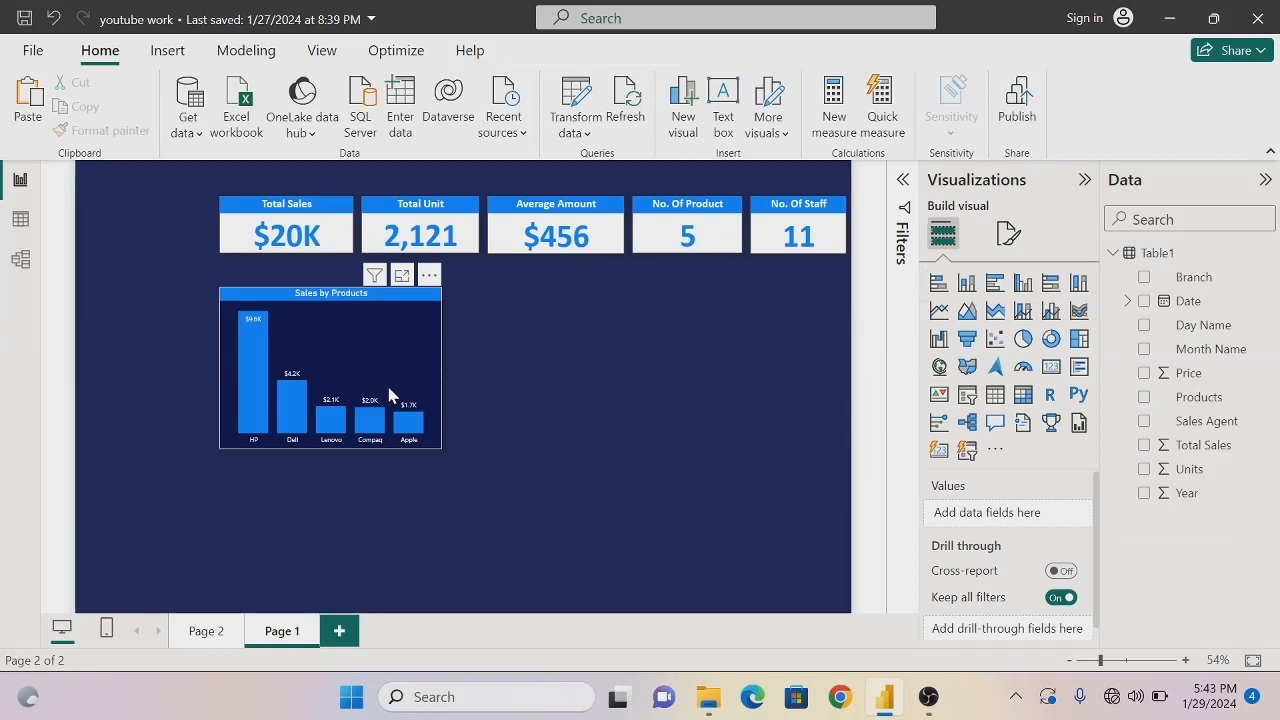
Move the Sales by Products chart straight up until it sits just beneath the row of cards
key("Tab")
left_click(333, 335)
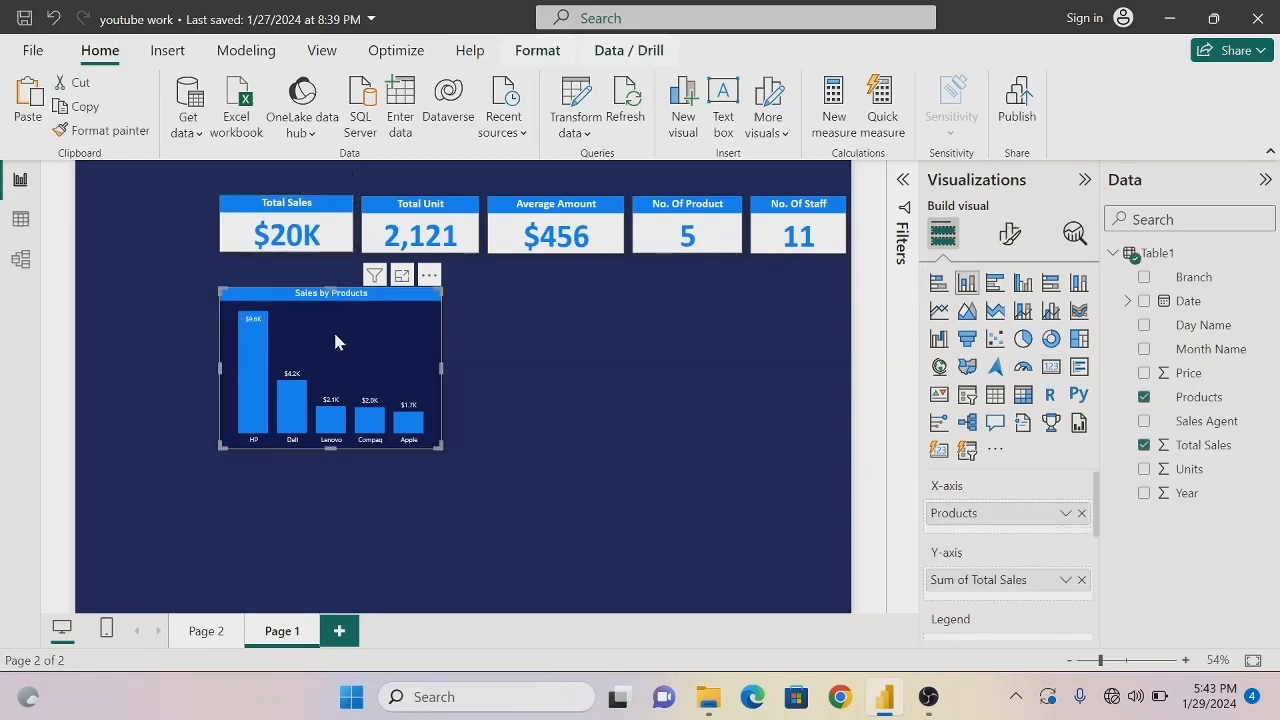
key("ctrl+z")
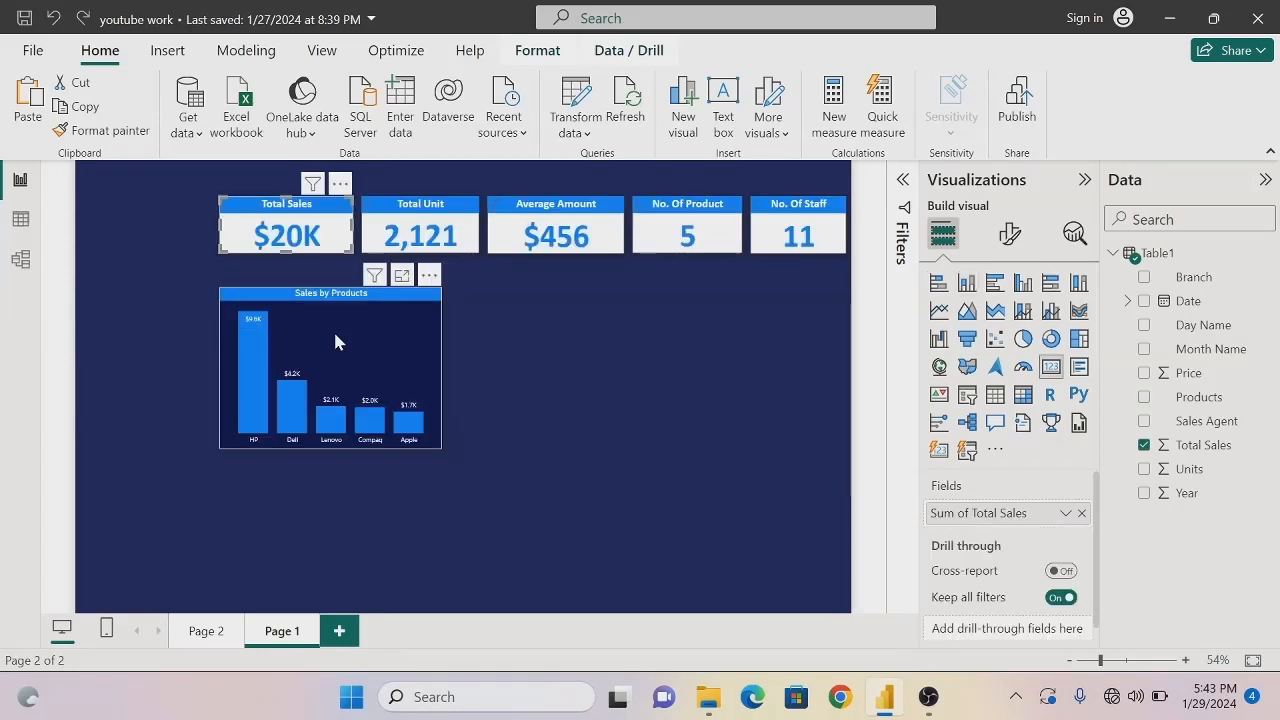
key("ctrl+y")
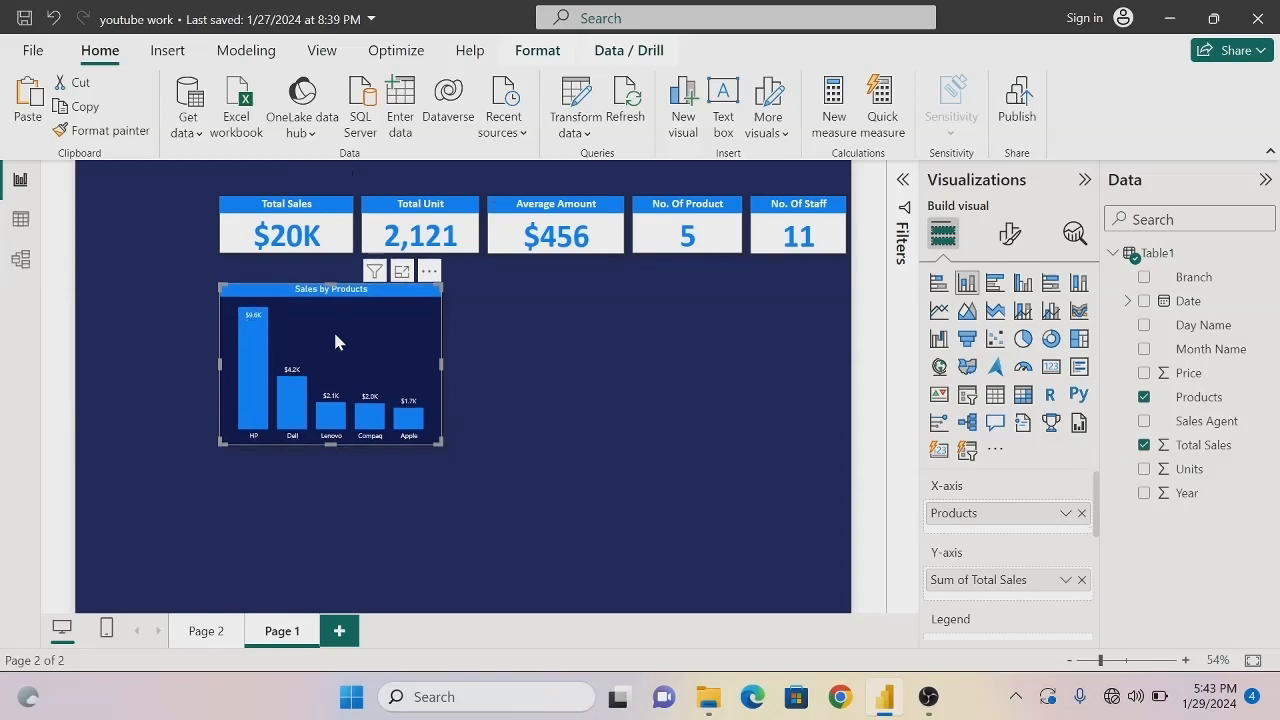
key("Up")
key("Up")
key("Up")
key("Up")
key("Up")
key("Up")
key("Up")
key("Up")
key("Up")
key("Up")
key("Up")
key("Up")
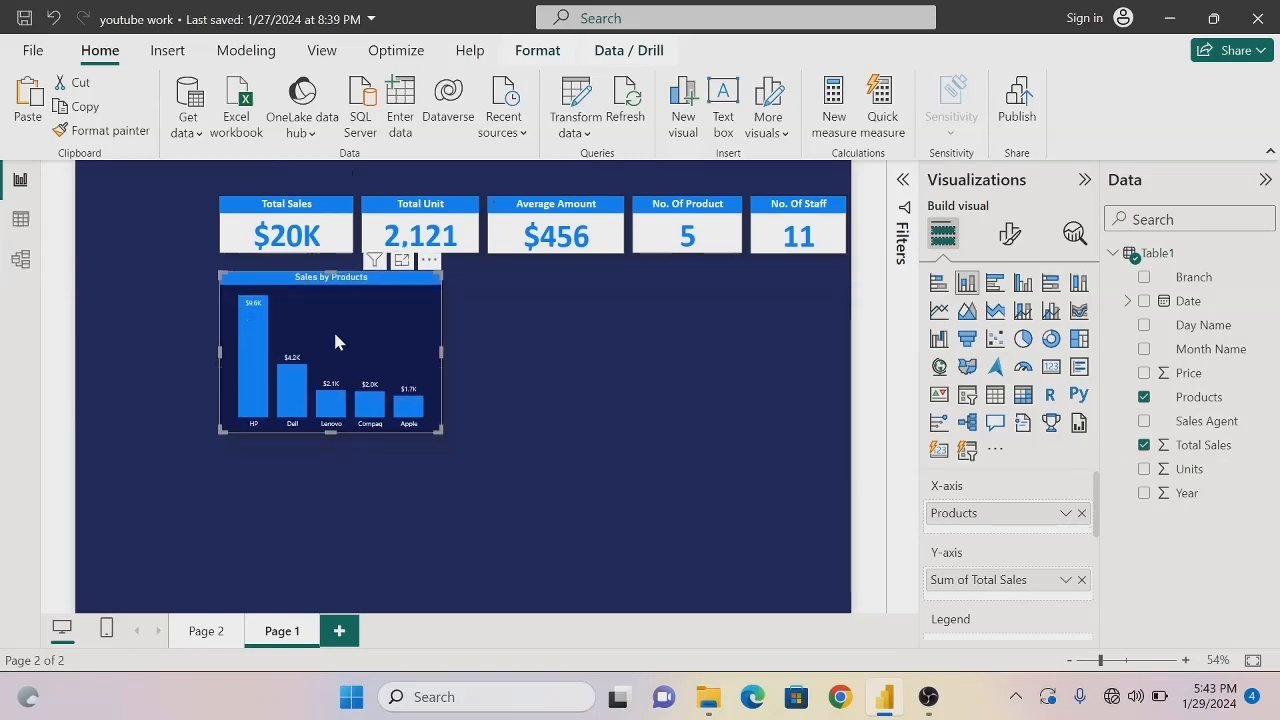
key("Up")
key("Up")
key("Up")
key("Up")
key("Up")
key("Up")
key("Up")
key("Up")
key("Up")
key("Up")
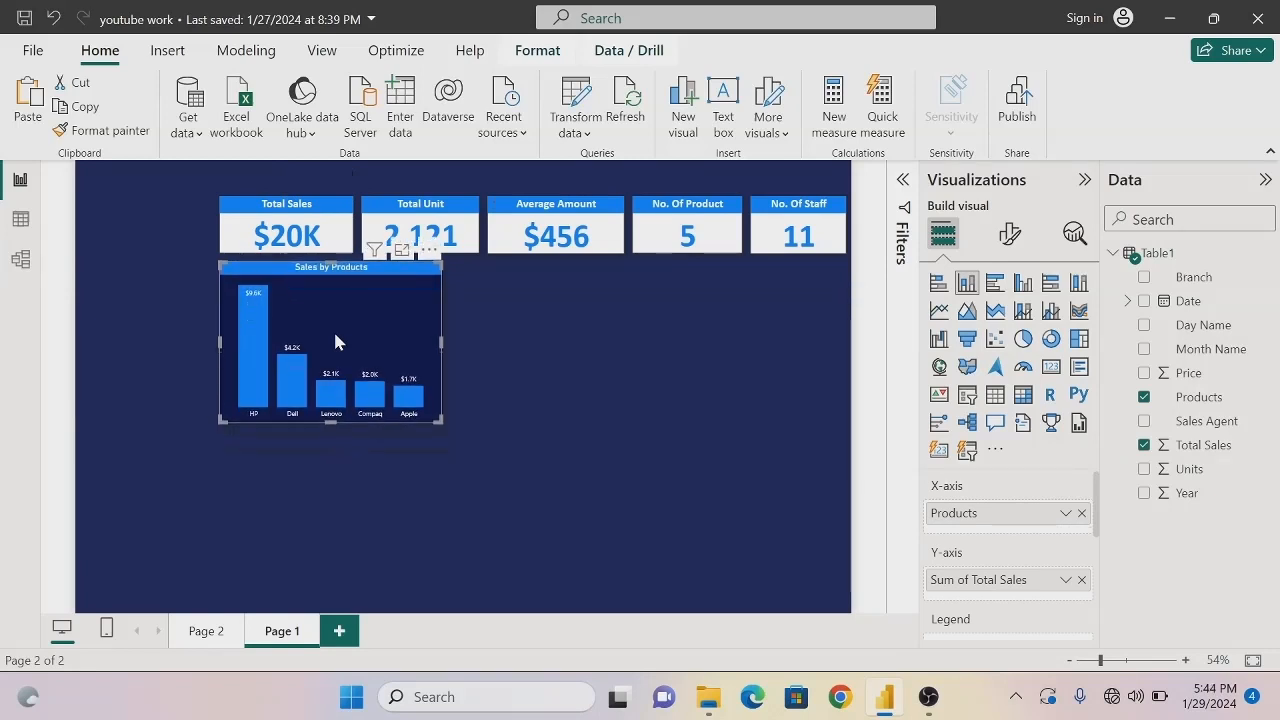
key("Up")
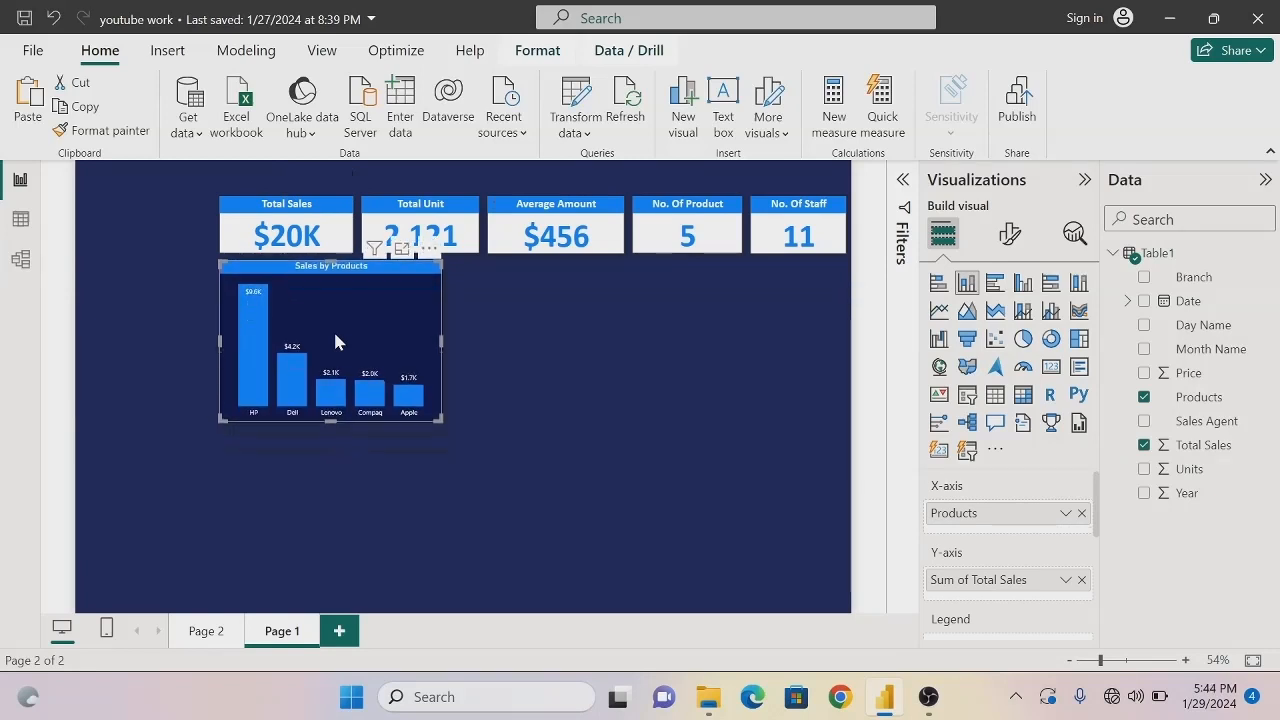
left_click(389, 483)
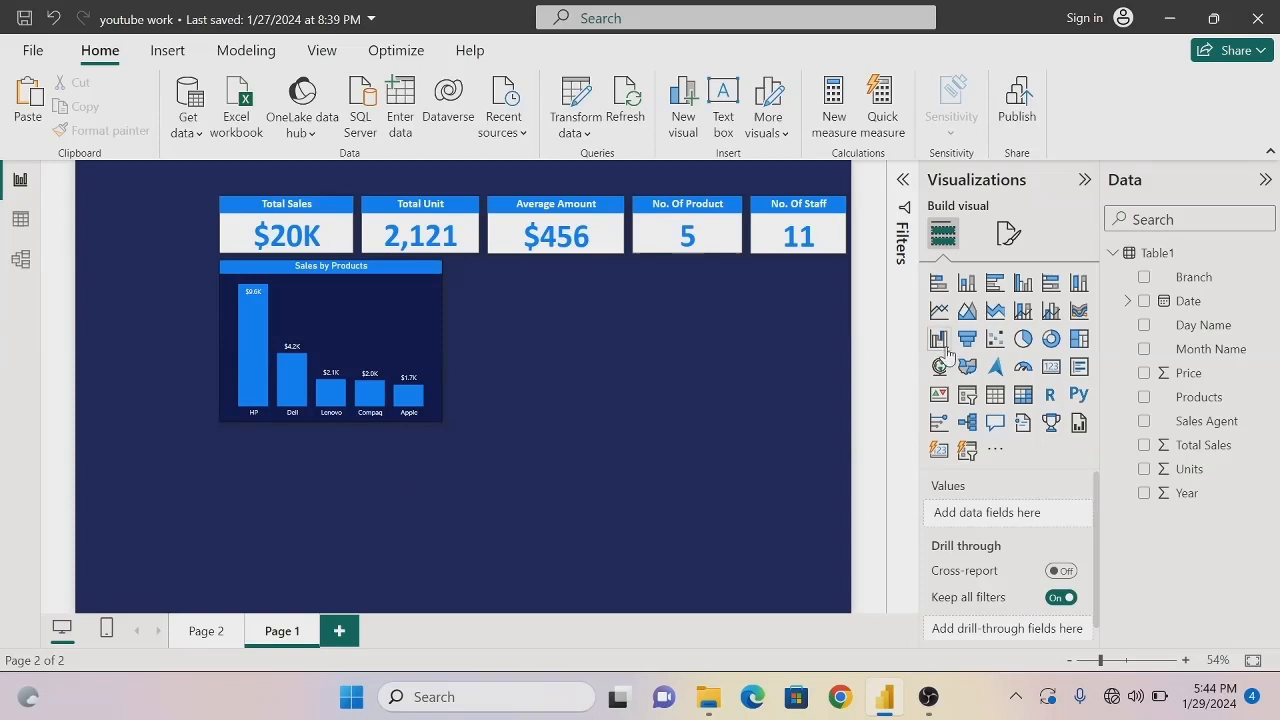
Add a pie chart beside the column chart with Branch as legend and Total Sales as values
left_click(1024, 344)
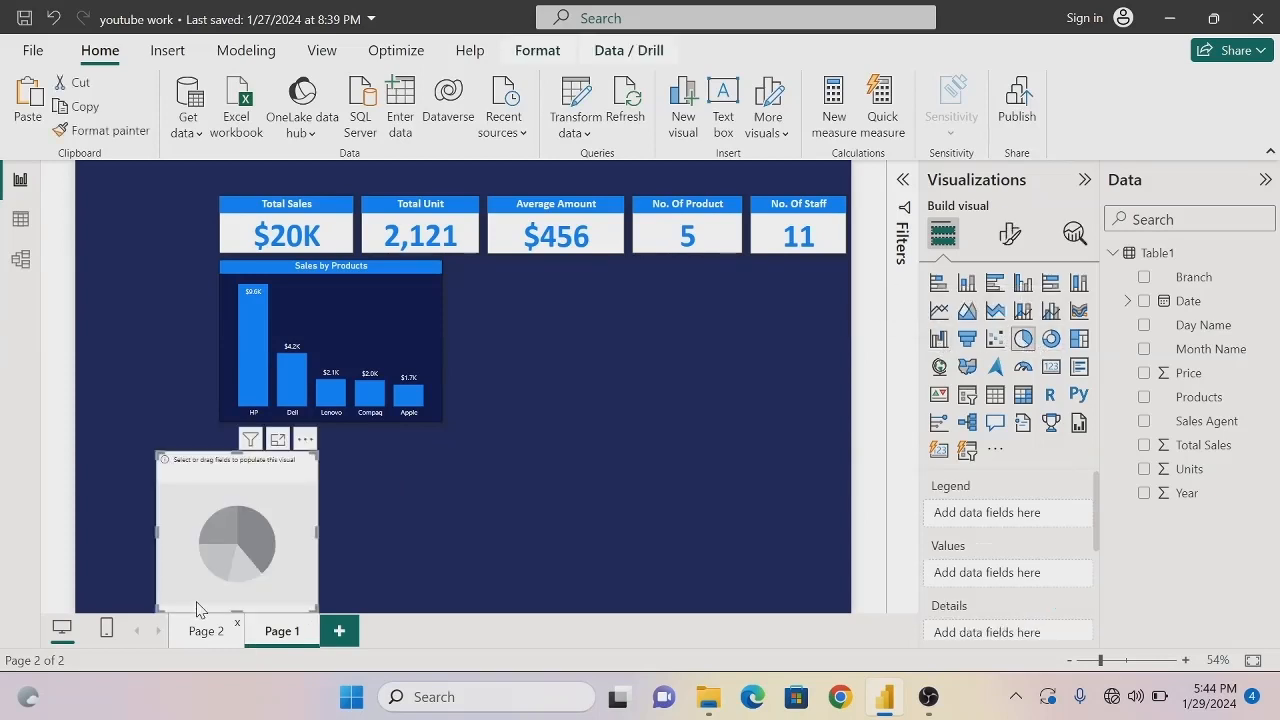
left_click_drag(197, 595, 501, 417)
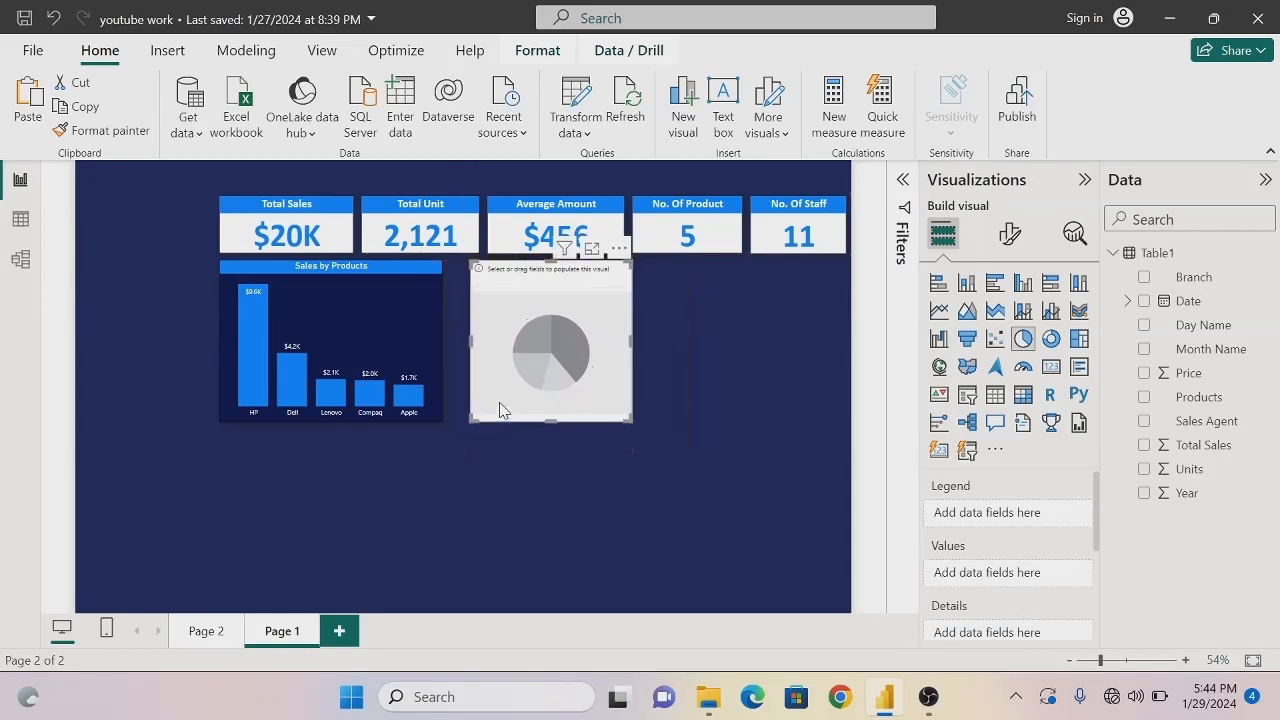
left_click(1144, 279)
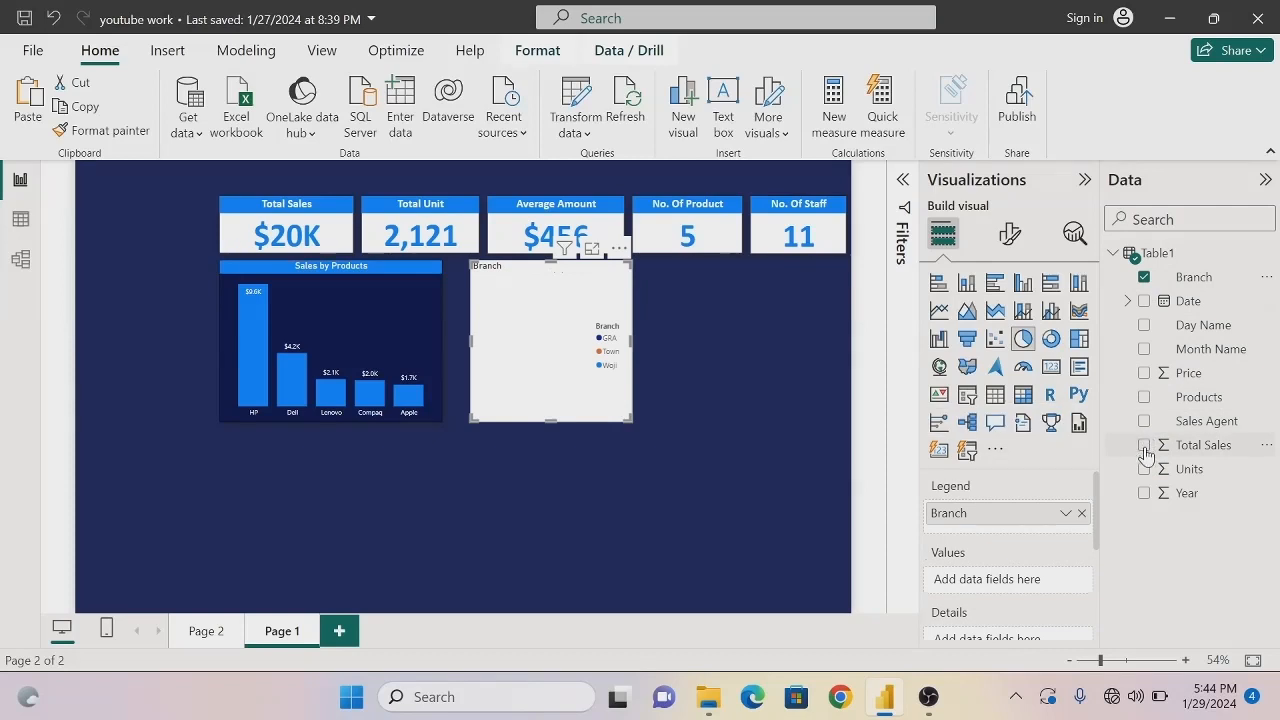
left_click(1144, 446)
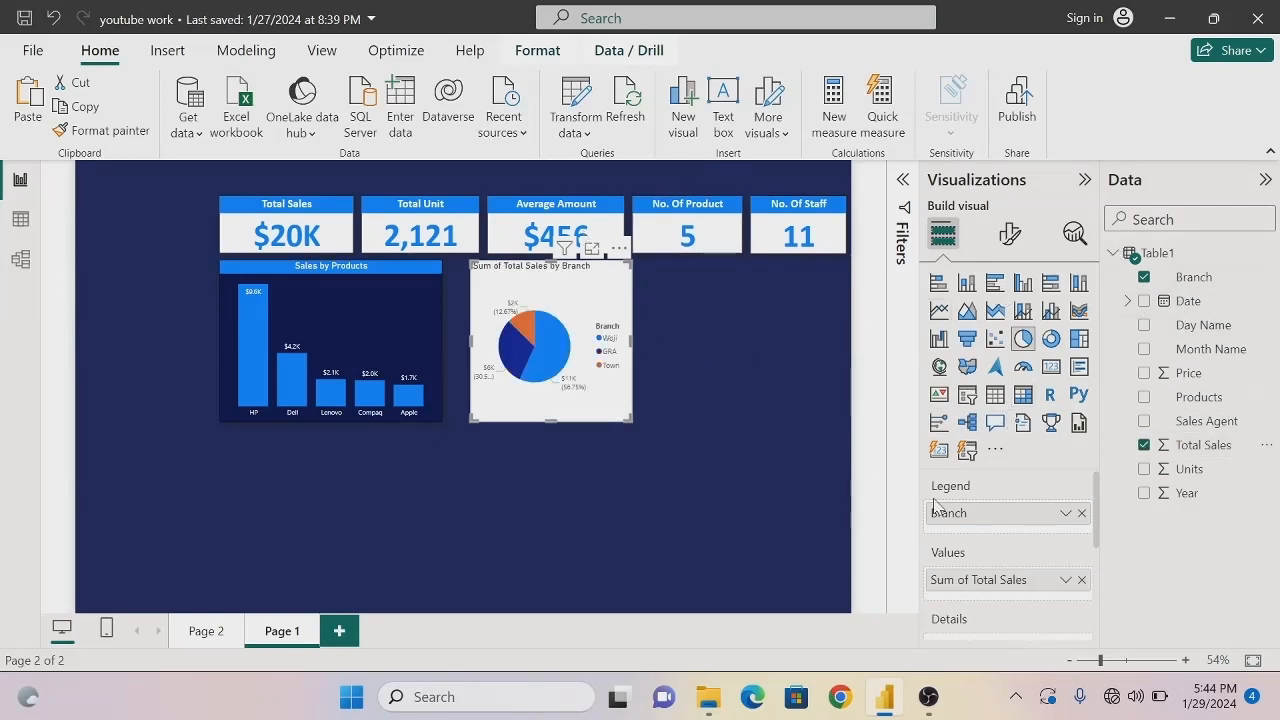
Copy the column chart's formatting onto the pie chart with the Format painter
left_click(333, 320)
left_click(62, 134)
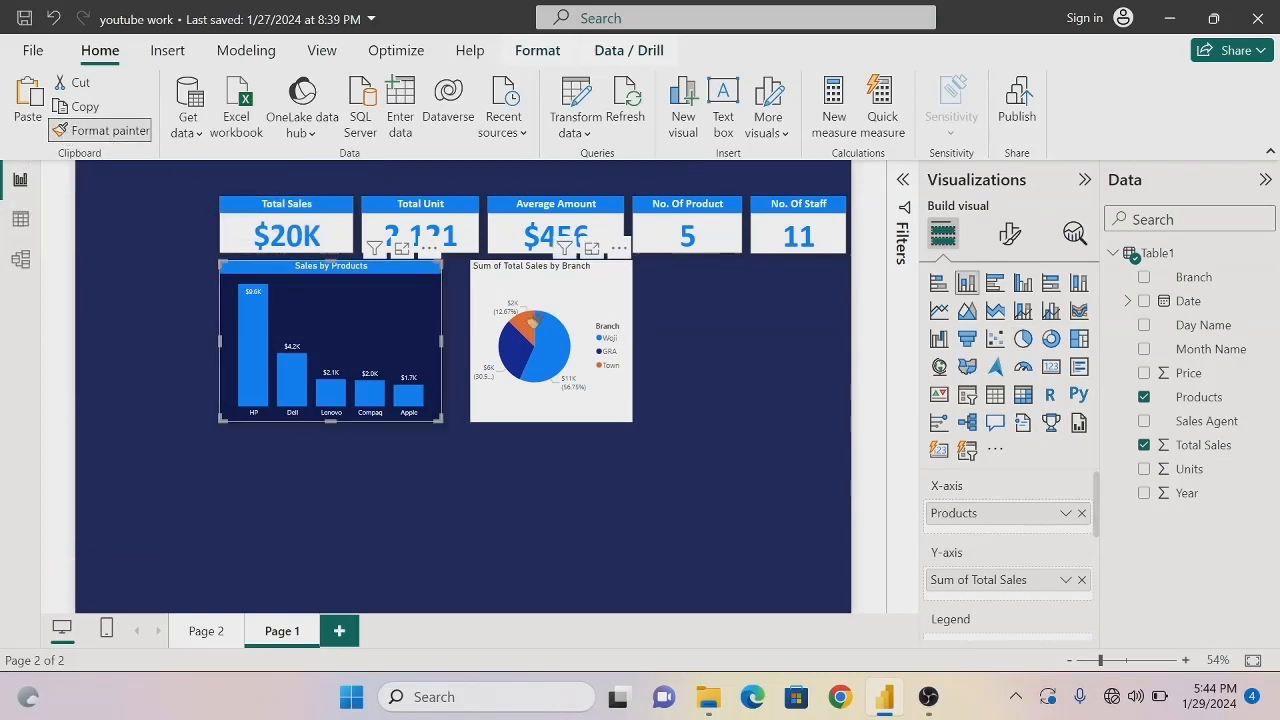
left_click(562, 295)
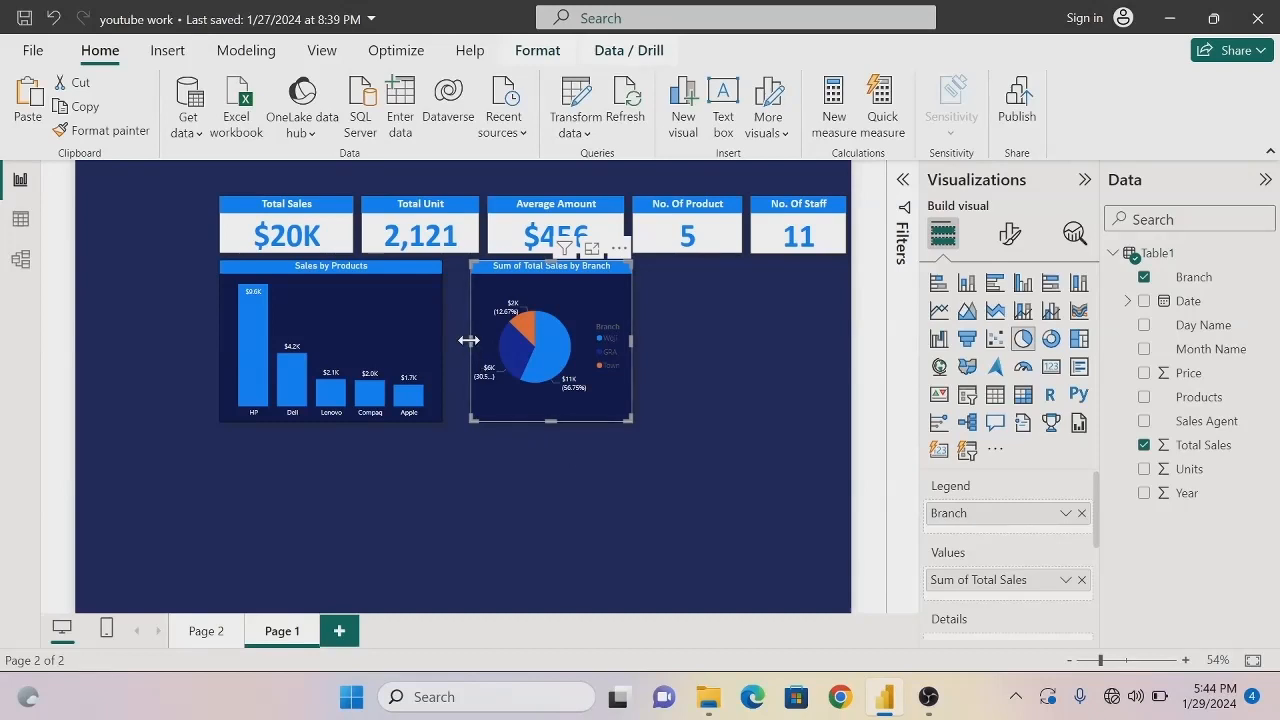
Widen the pie chart toward the column chart and nudge it to leave a narrow gap between the two
left_click_drag(469, 340, 449, 339)
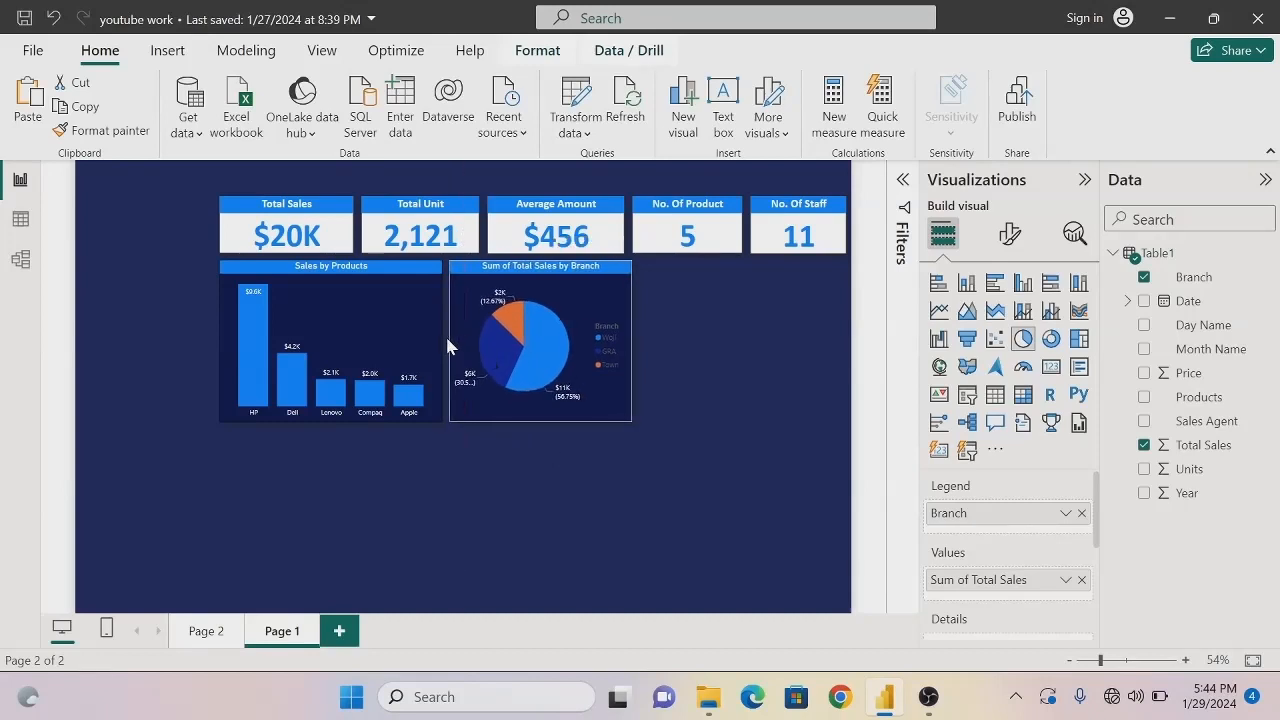
key("Right")
key("Right")
key("Right")
key("Right")
key("Right")
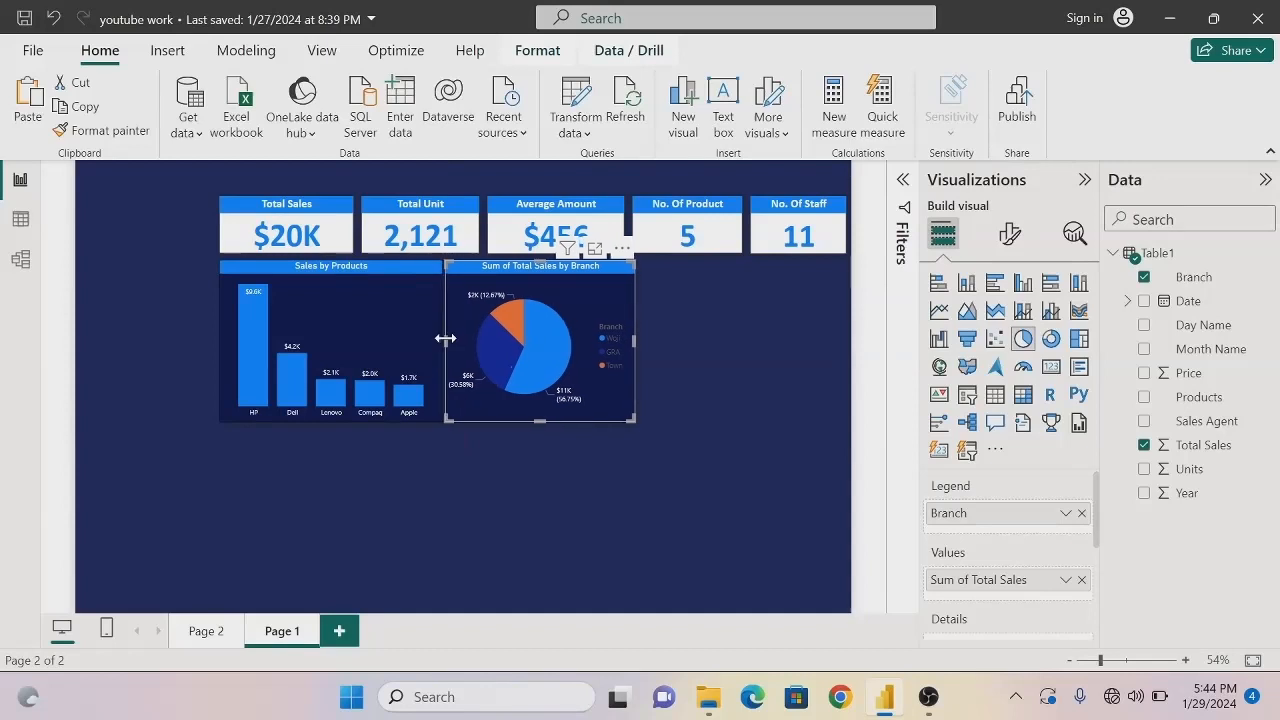
left_click(509, 542)
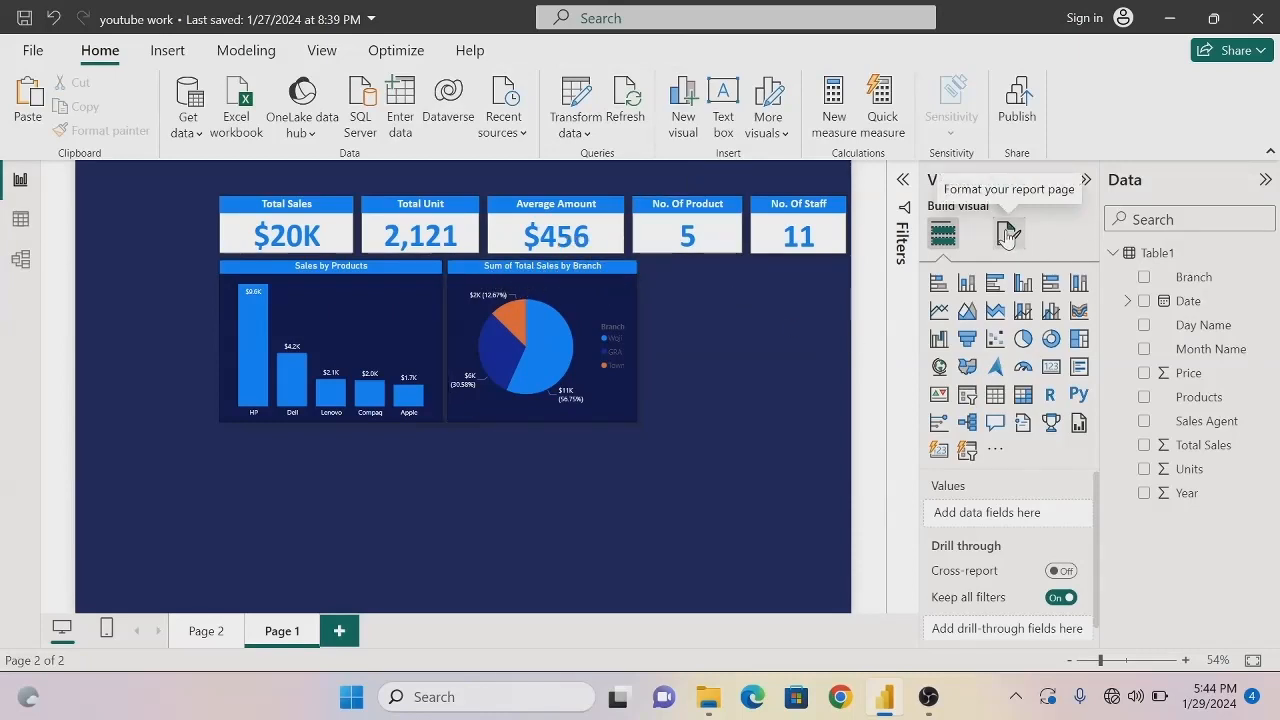
Shorten the pie chart's title text to "Sales by Branch"
left_click(612, 289)
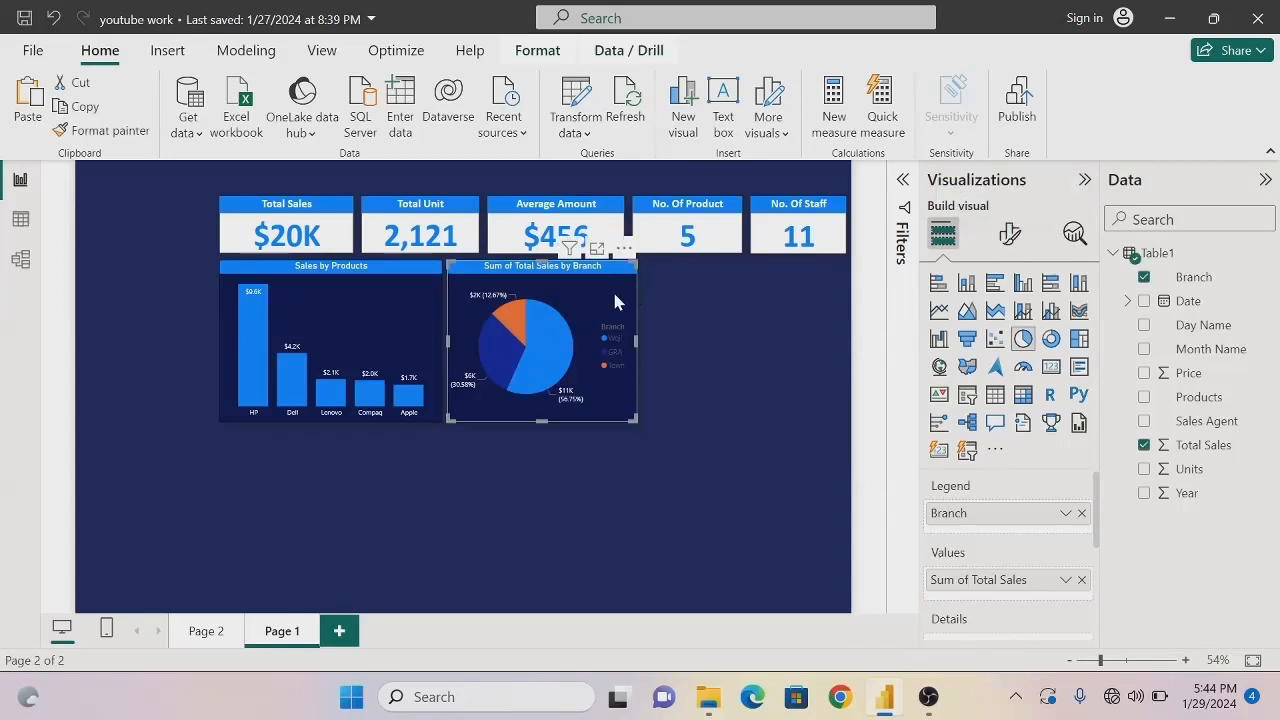
left_click(1017, 234)
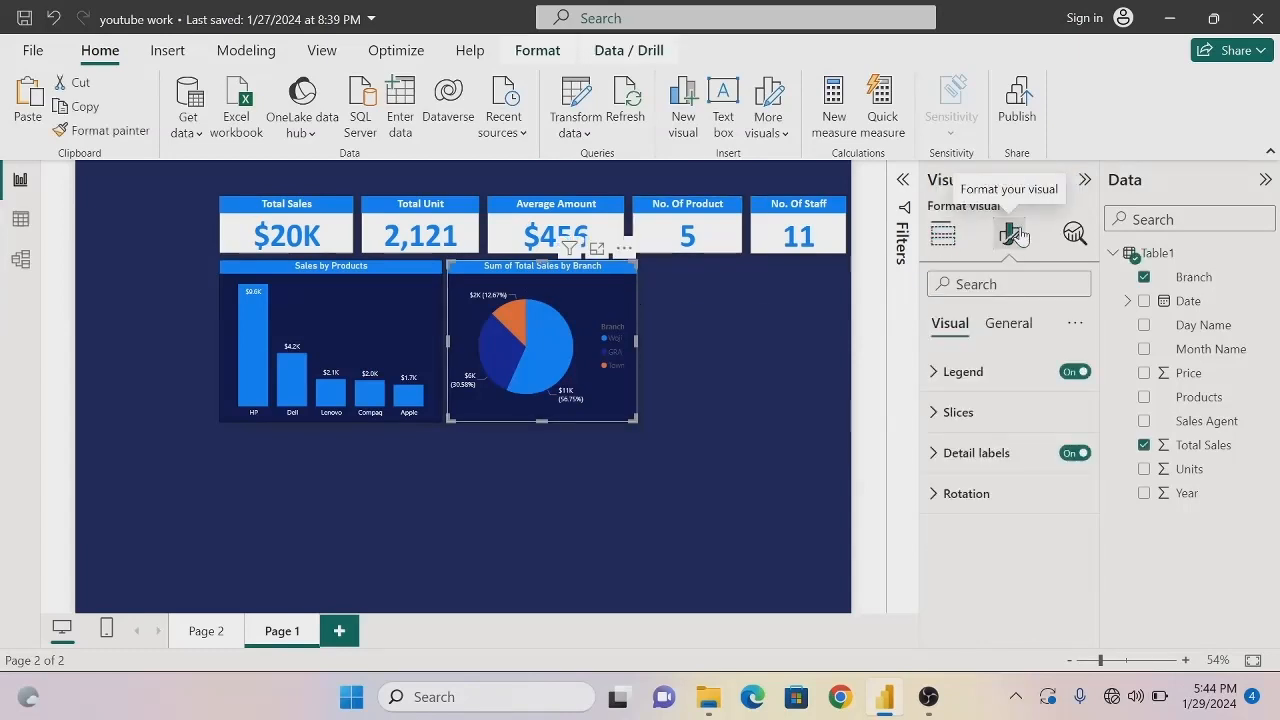
left_click(998, 326)
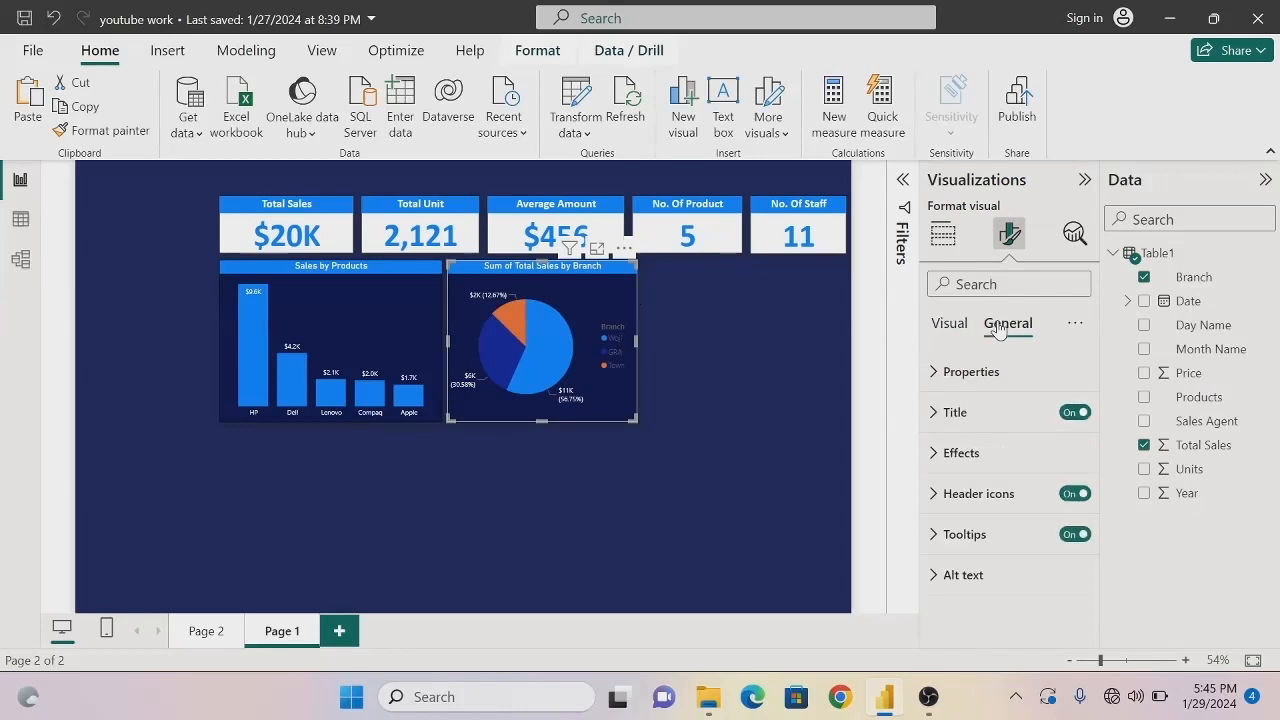
left_click(936, 414)
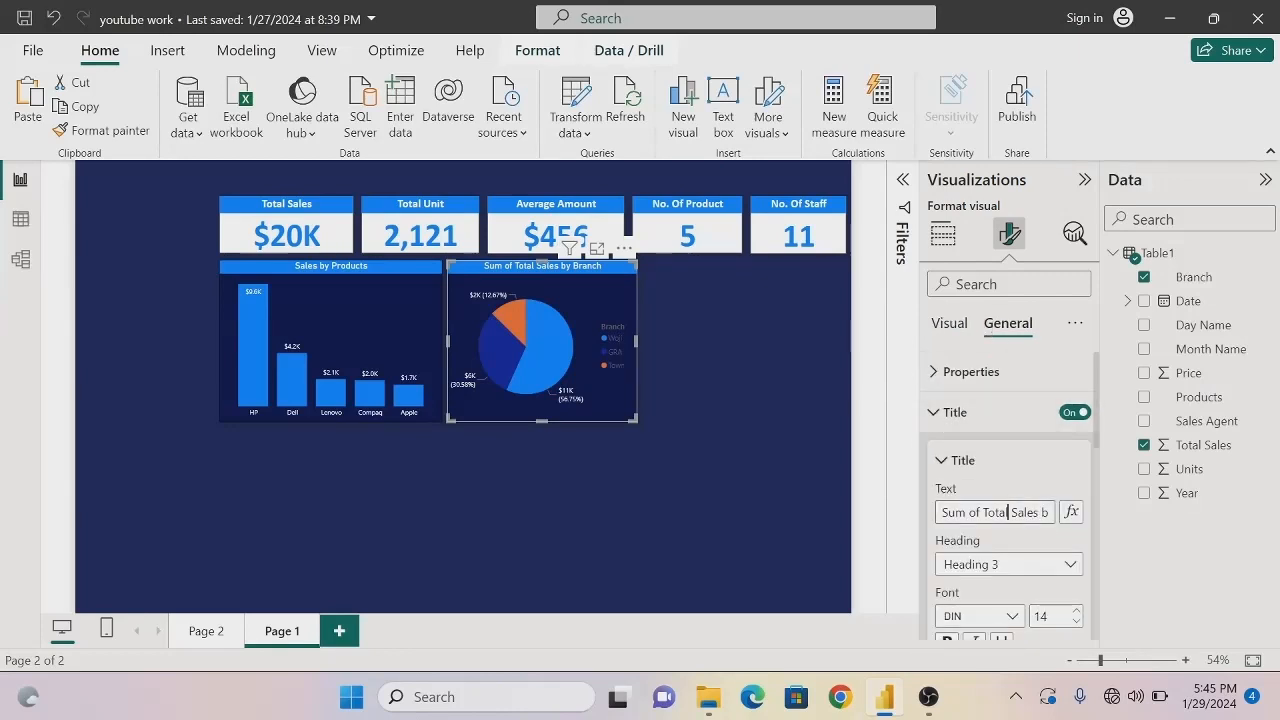
key("BackSpace")
key("BackSpace")
key("BackSpace")
key("BackSpace")
key("BackSpace")
key("BackSpace")
key("BackSpace")
key("BackSpace")
key("BackSpace")
key("BackSpace")
key("BackSpace")
key("BackSpace")
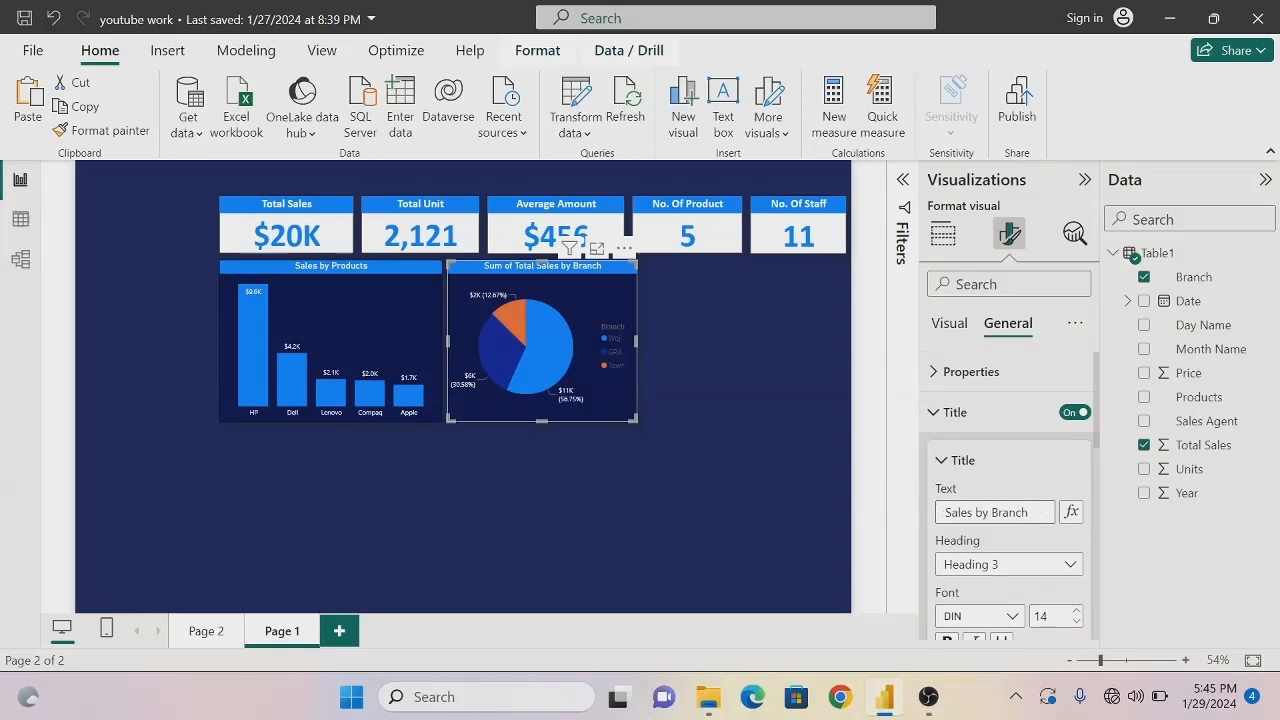
left_click(709, 514)
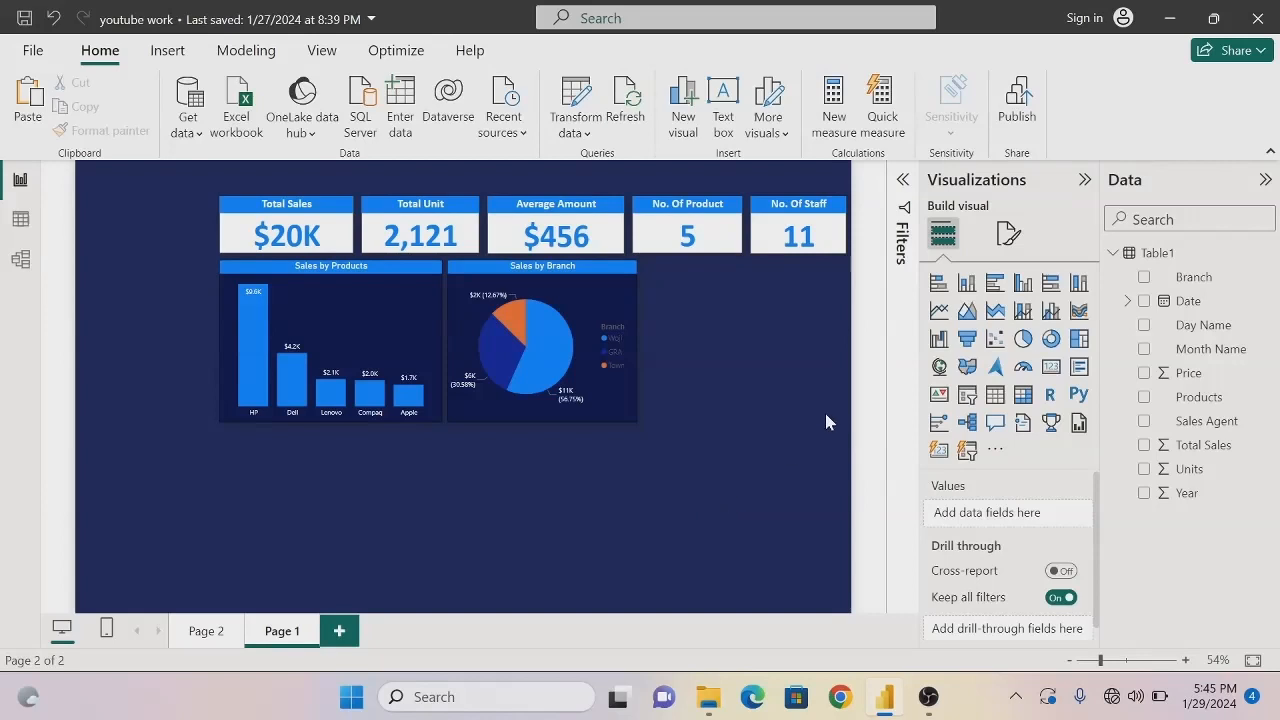
Add a stacked bar chart beside the pie chart with Day Name on the Y-axis and Total Sales on the X-axis
left_click(941, 287)
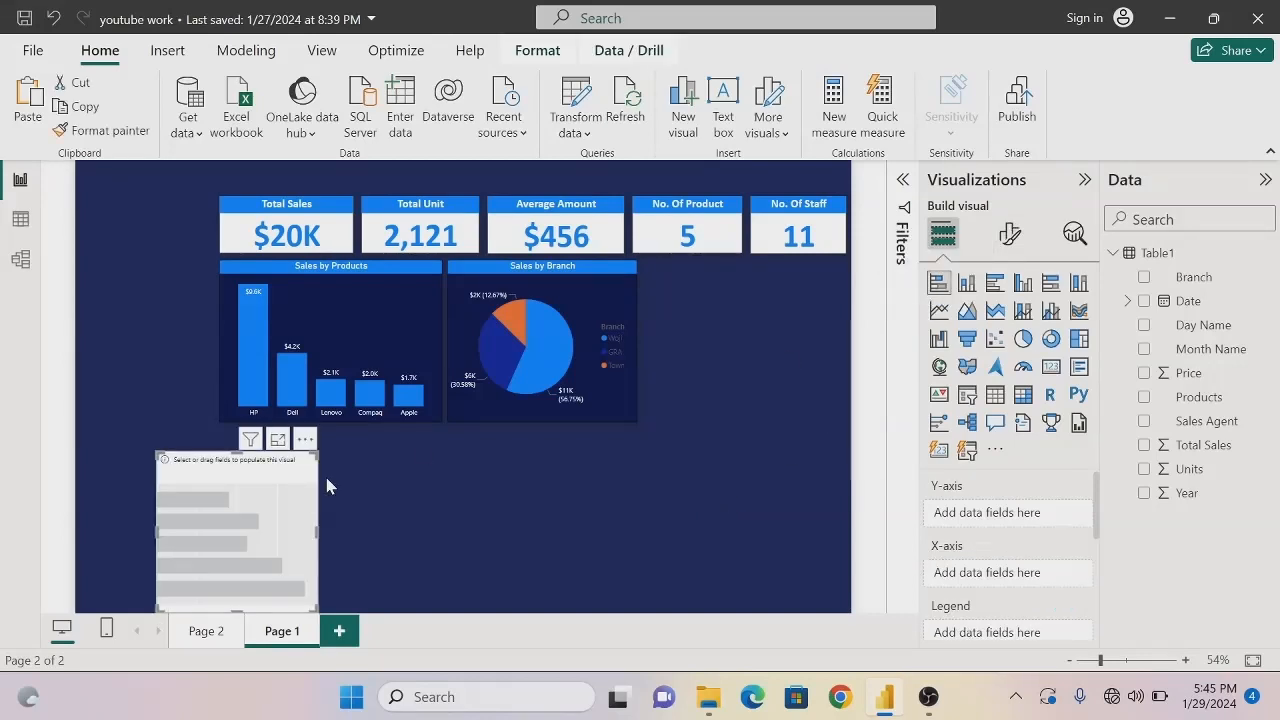
left_click_drag(268, 505, 770, 316)
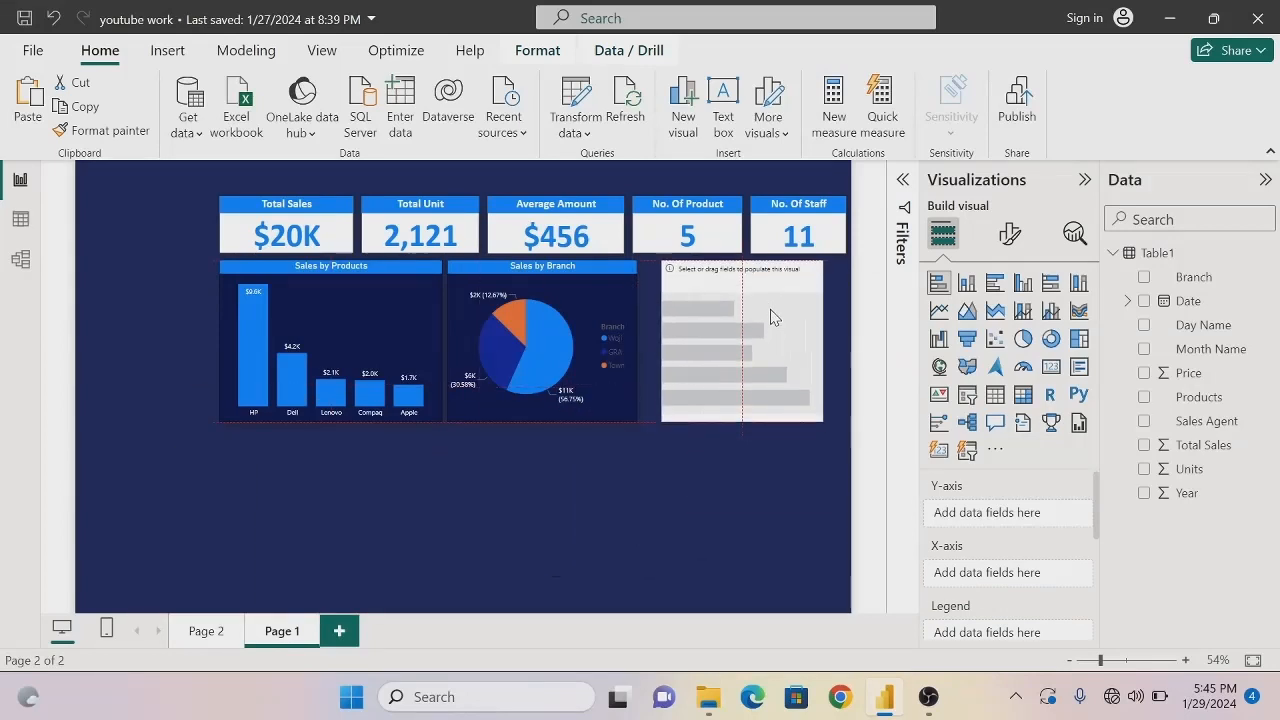
left_click(1145, 329)
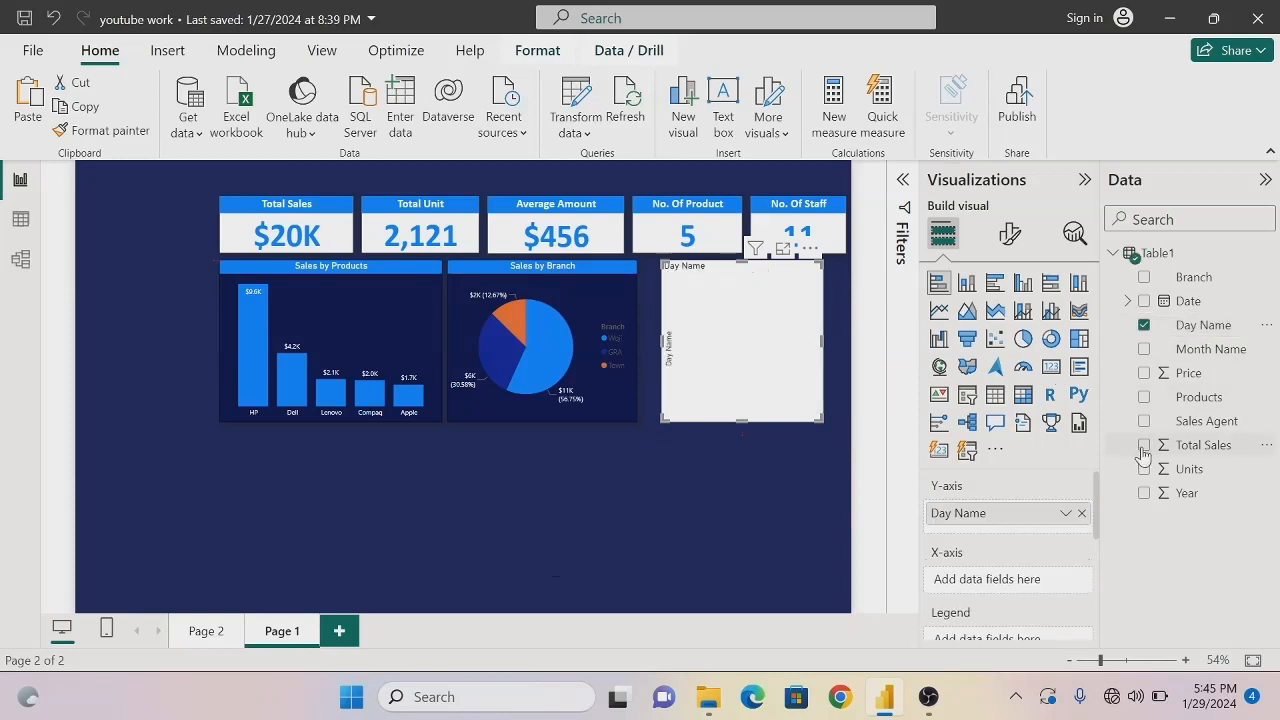
left_click(1144, 446)
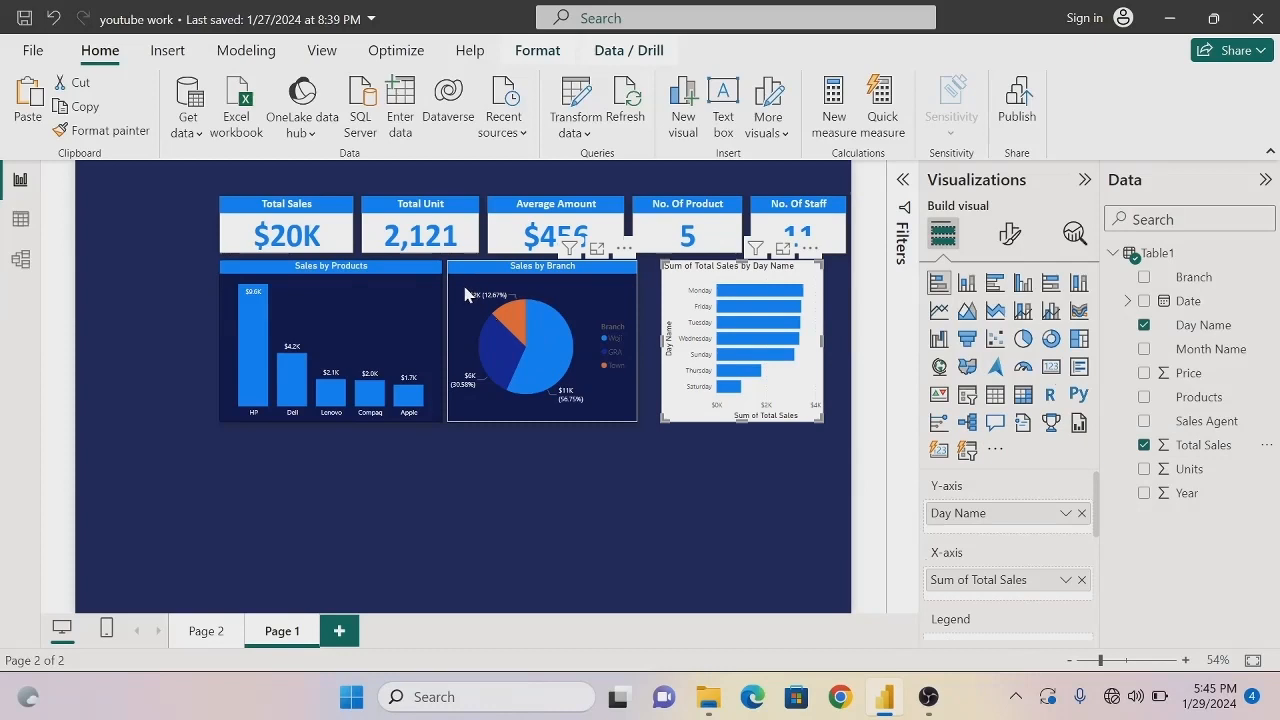
Copy the Sales by Products column chart's formatting onto the day name bar chart with the Format painter
left_click(396, 291)
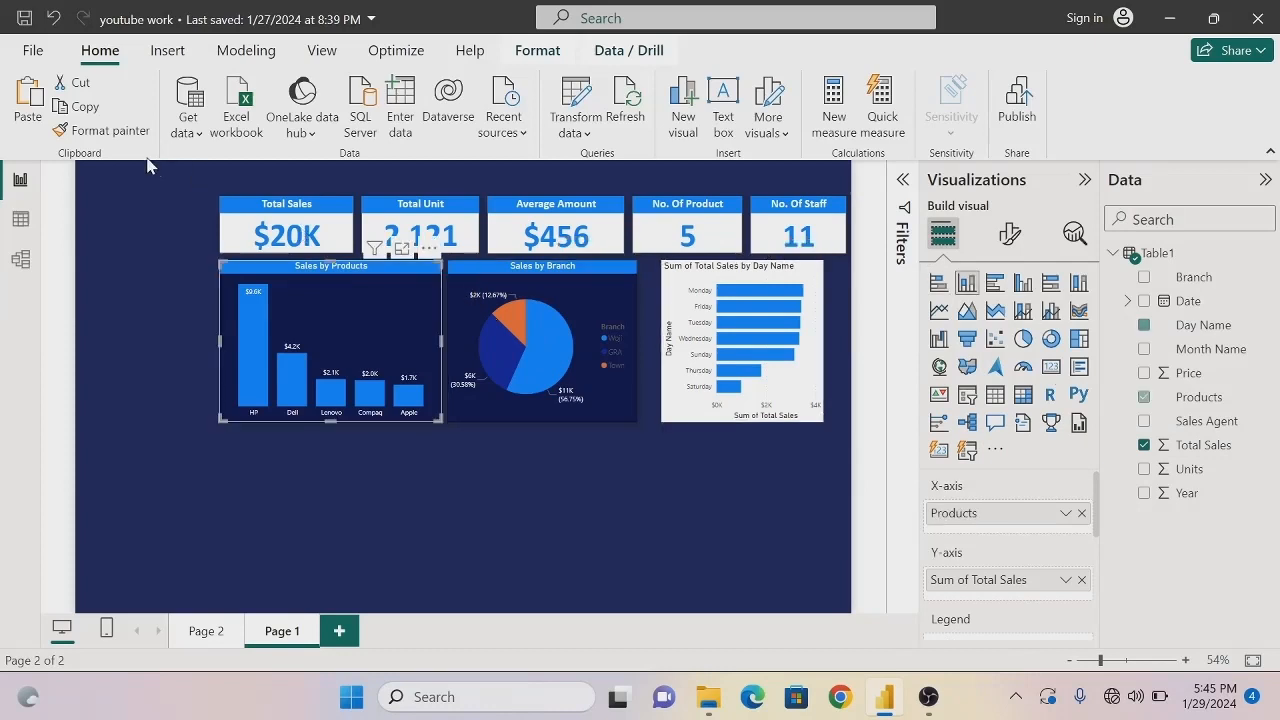
left_click(72, 134)
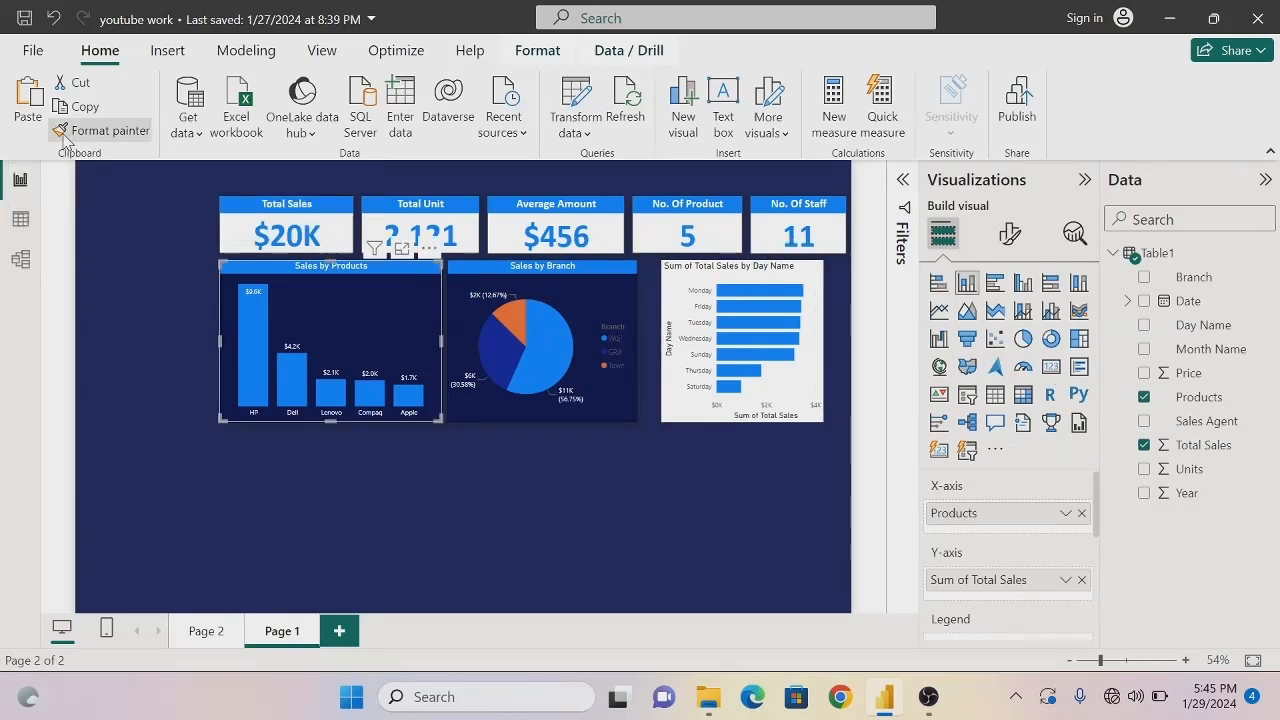
left_click(737, 306)
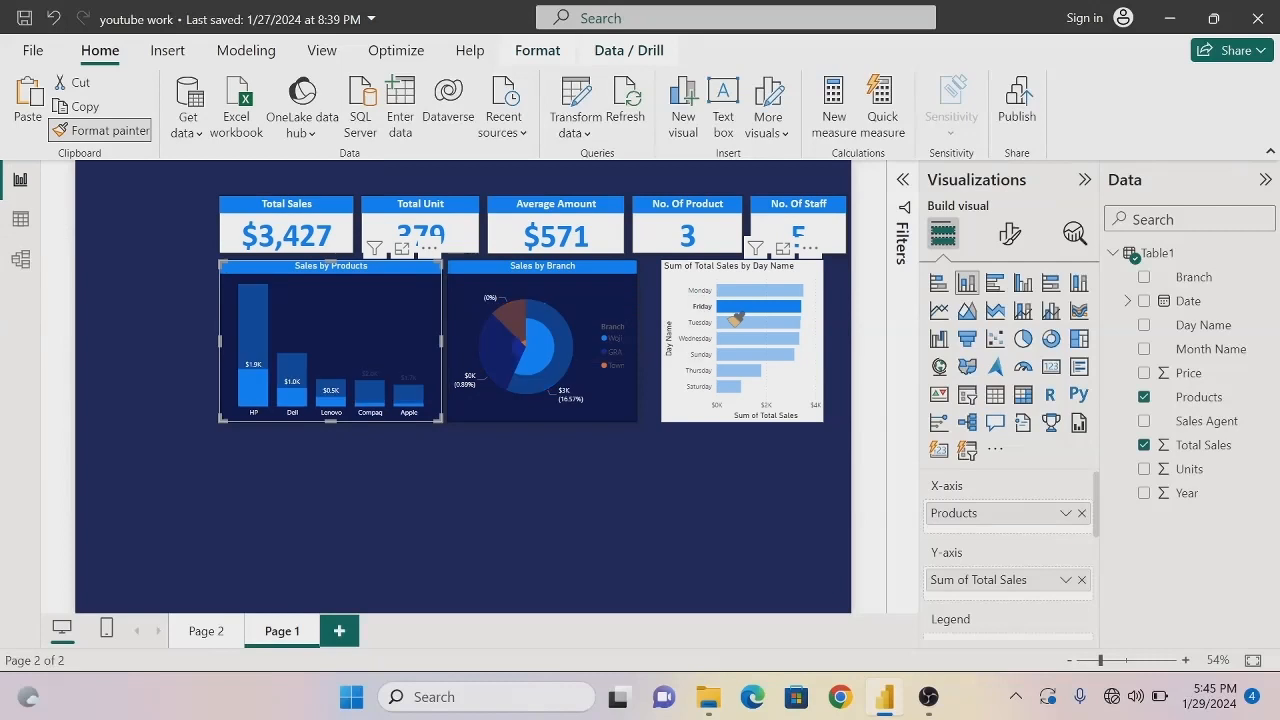
left_click(684, 280)
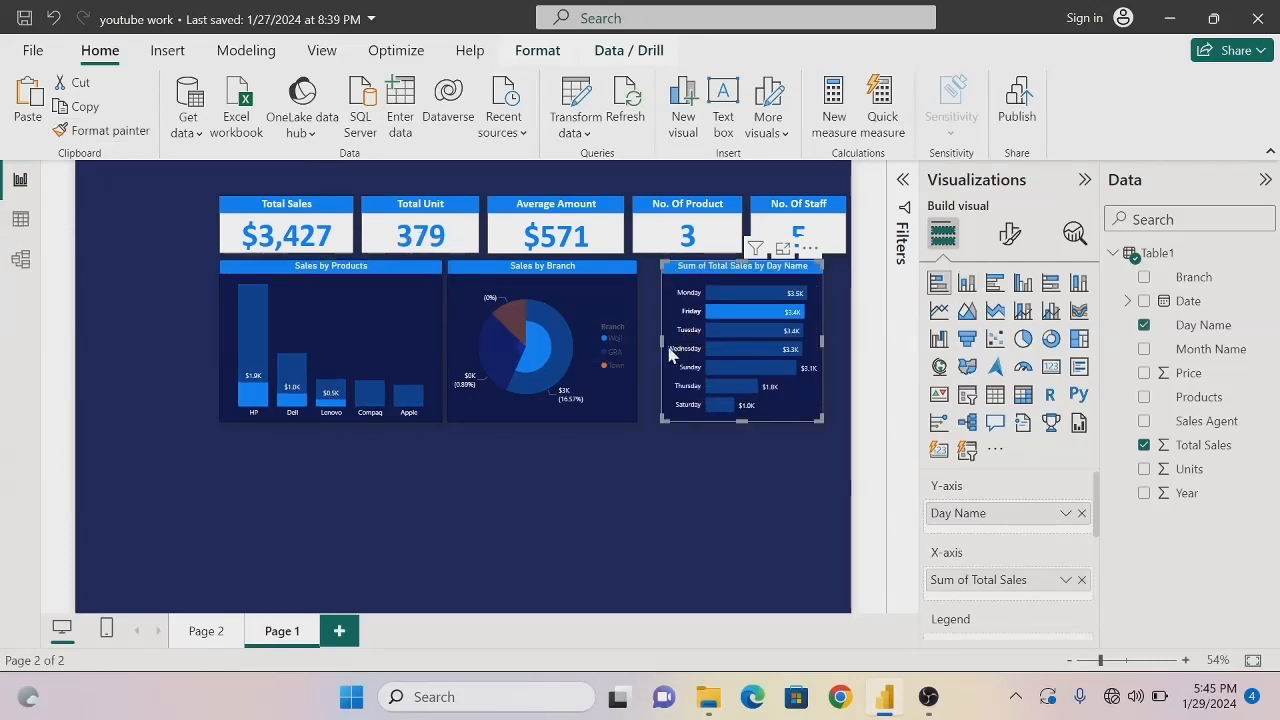
Widen the day name bar chart on both sides to fill the row, and nudge it to leave a narrow gap beside the pie chart
left_click_drag(661, 344, 650, 346)
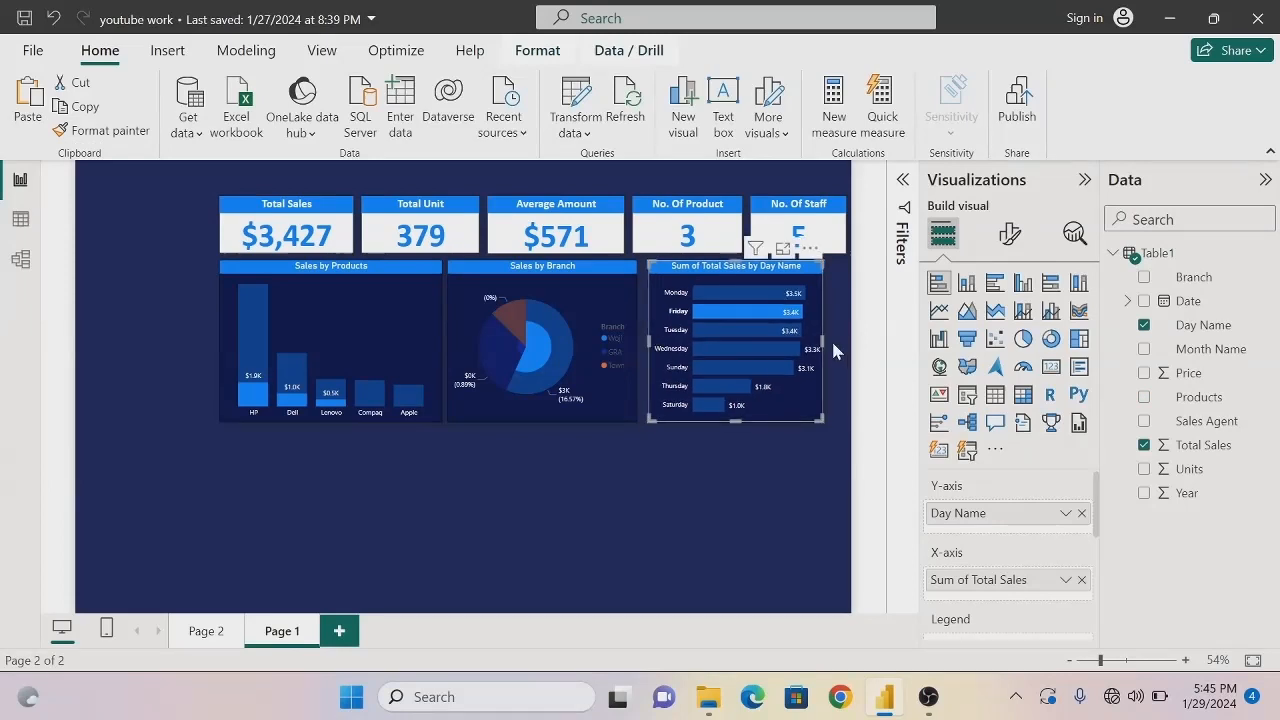
left_click_drag(820, 348, 846, 346)
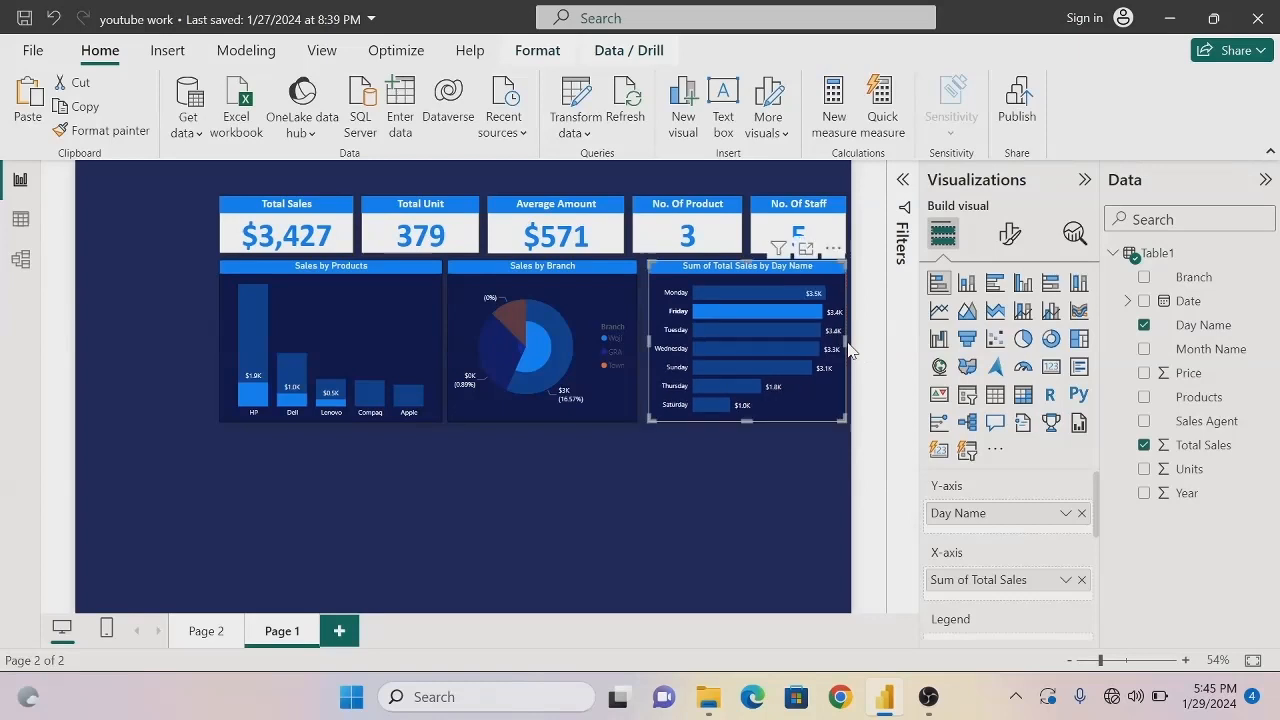
left_click_drag(646, 341, 643, 346)
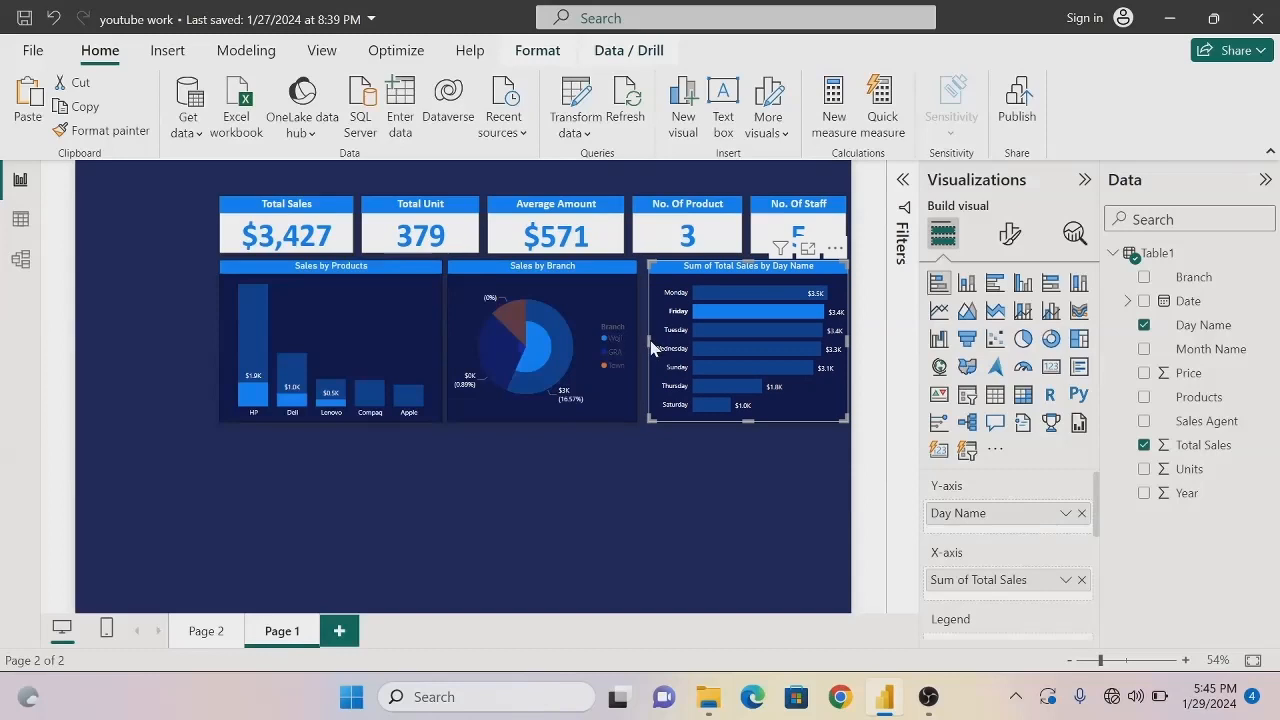
left_click_drag(645, 340, 645, 347)
key("Right")
key("Right")
key("Right")
key("Right")
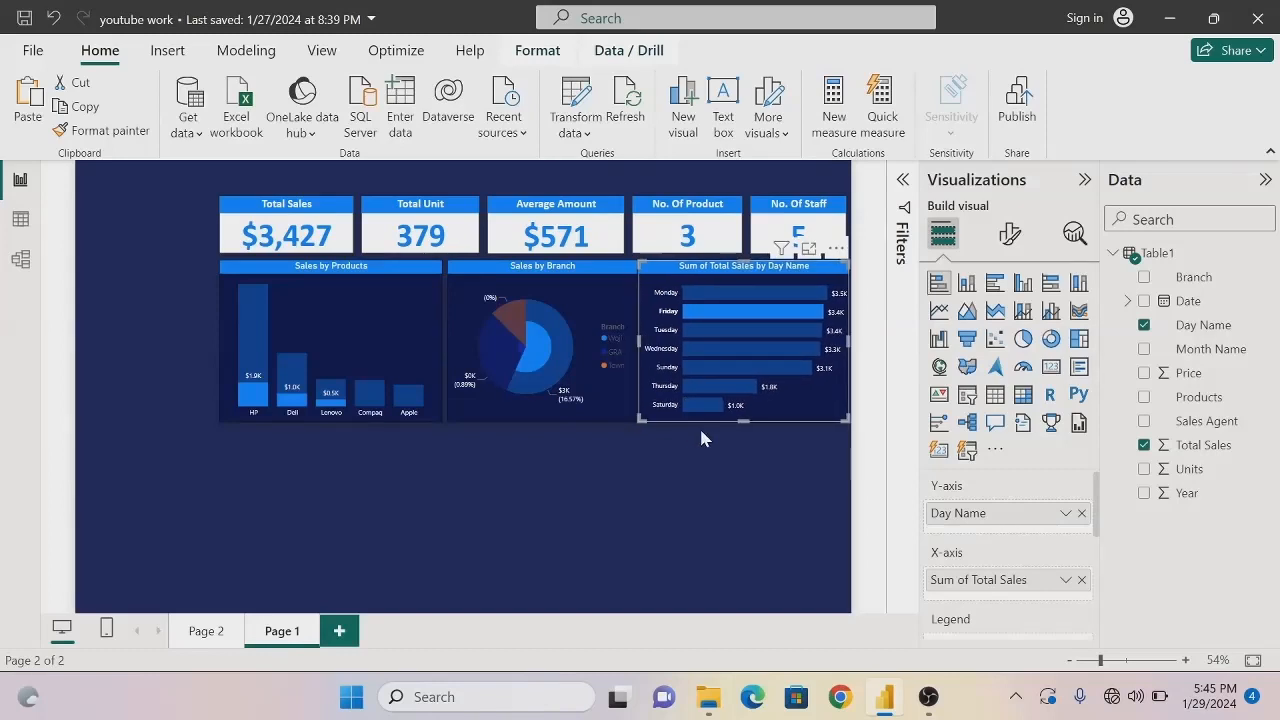
left_click(679, 560)
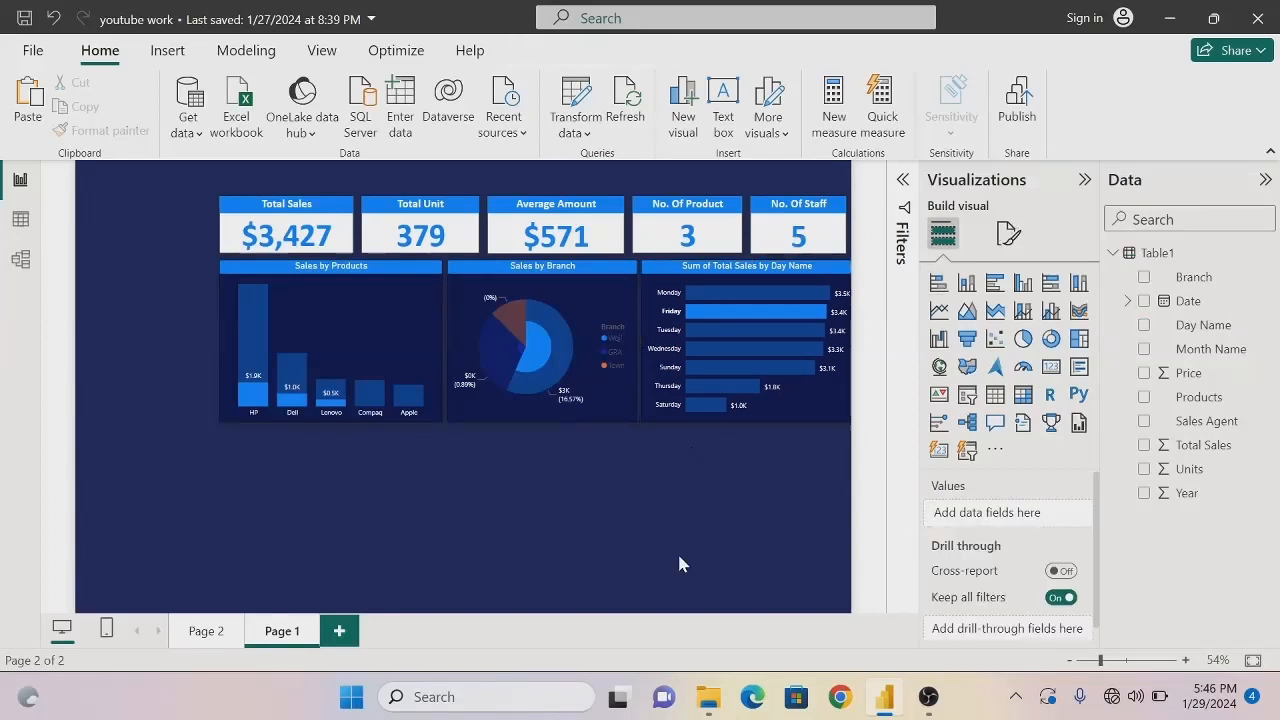
Shorten the bar chart's title text to "Sales by Day Name"
left_click(748, 403)
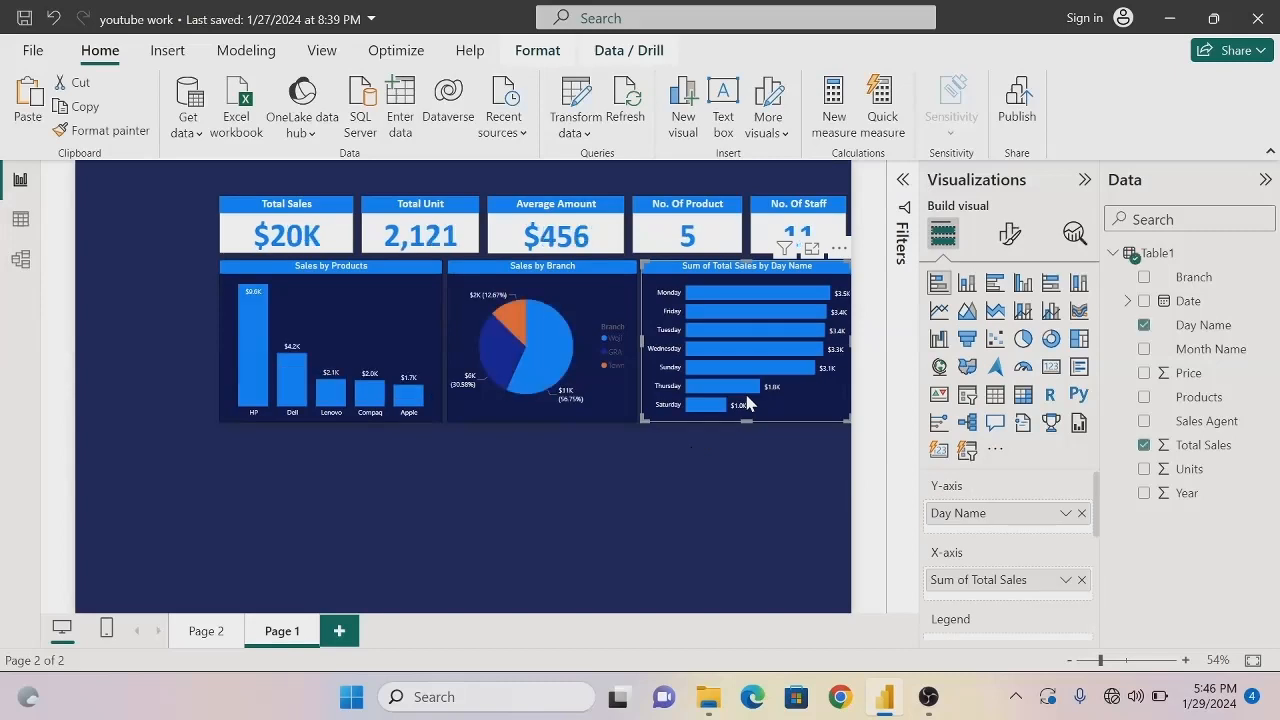
left_click(1012, 234)
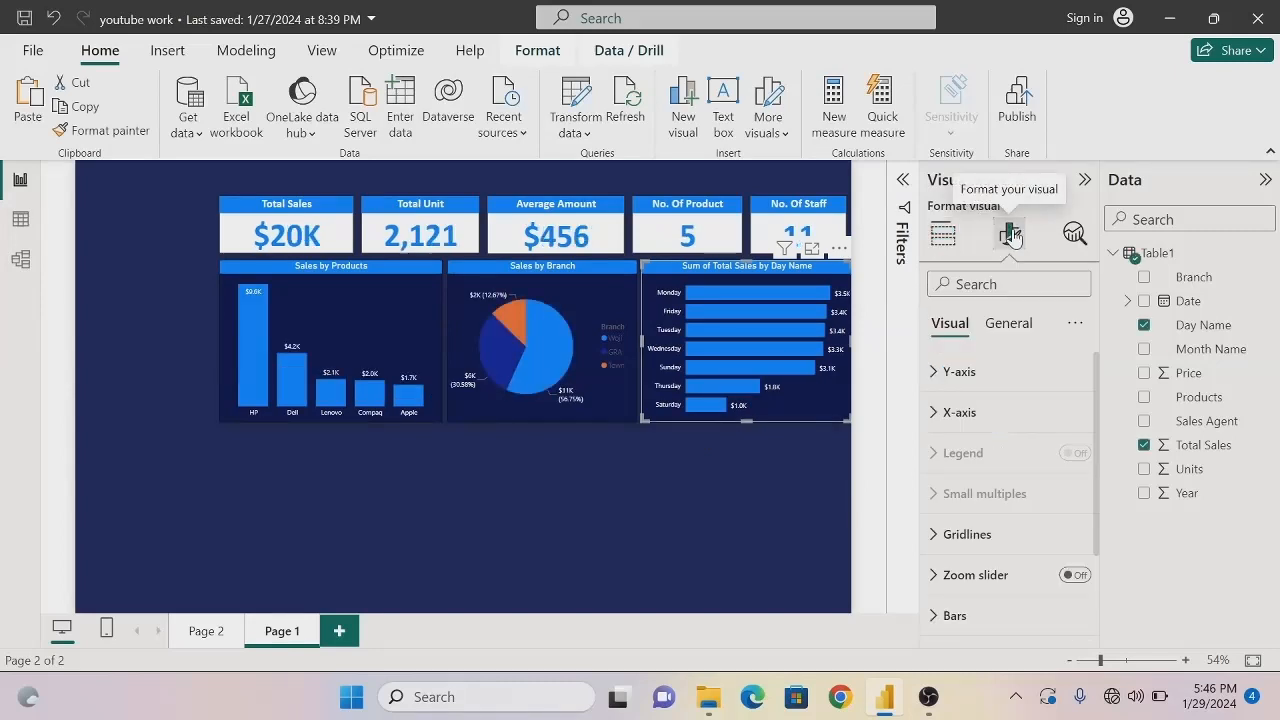
left_click(1009, 327)
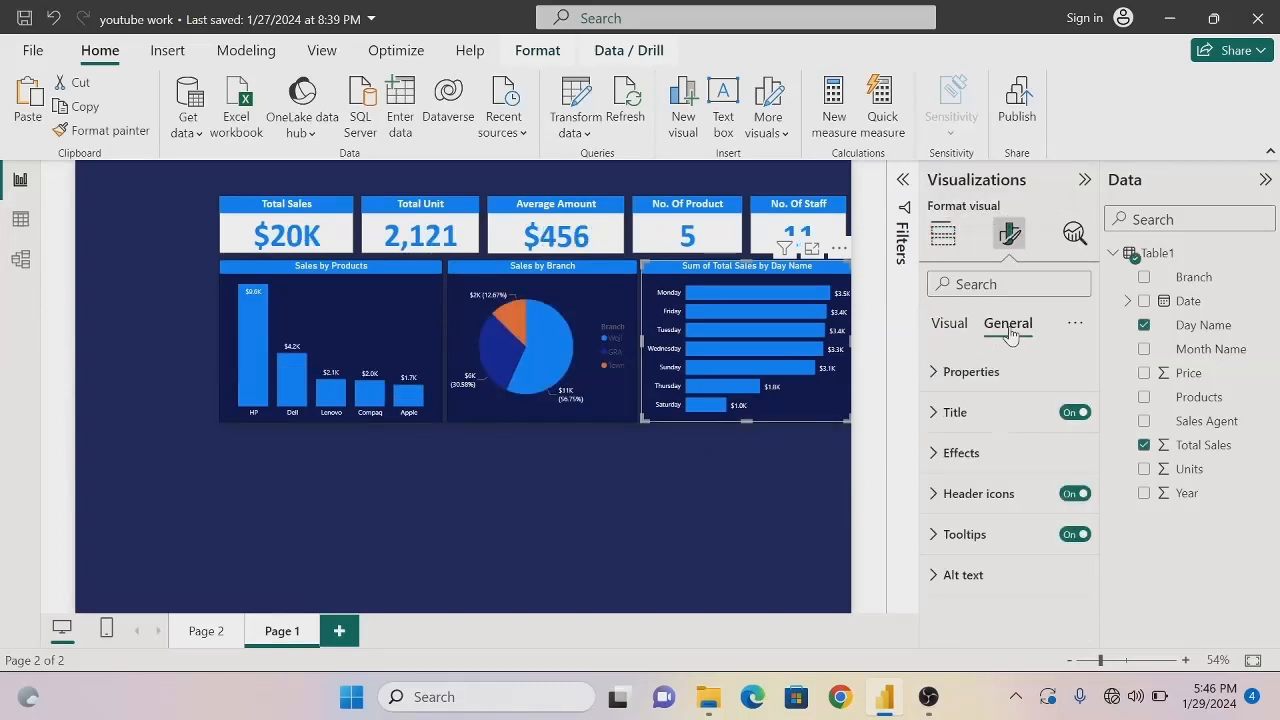
left_click(935, 413)
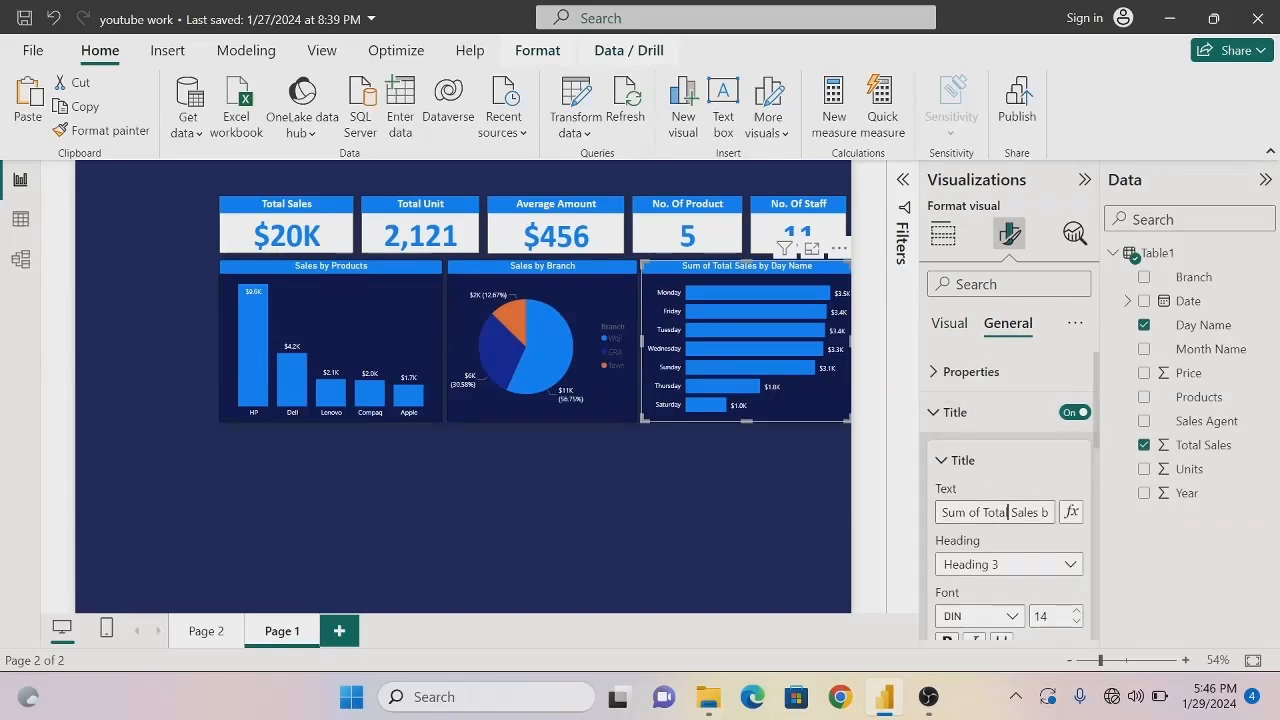
key("Delete")
key("Delete")
key("BackSpace")
key("BackSpace")
key("BackSpace")
key("BackSpace")
key("BackSpace")
key("BackSpace")
key("BackSpace")
key("BackSpace")
key("BackSpace")
key("BackSpace")
key("BackSpace")
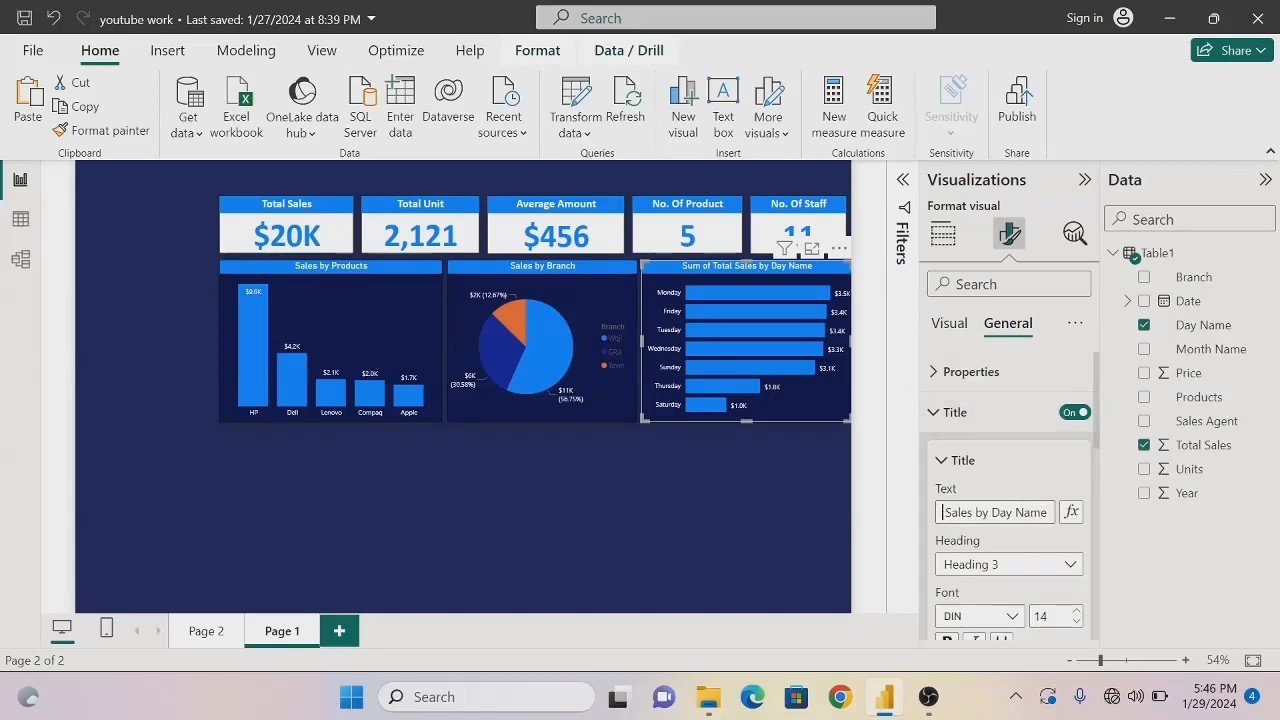
key("Return")
left_click(638, 521)
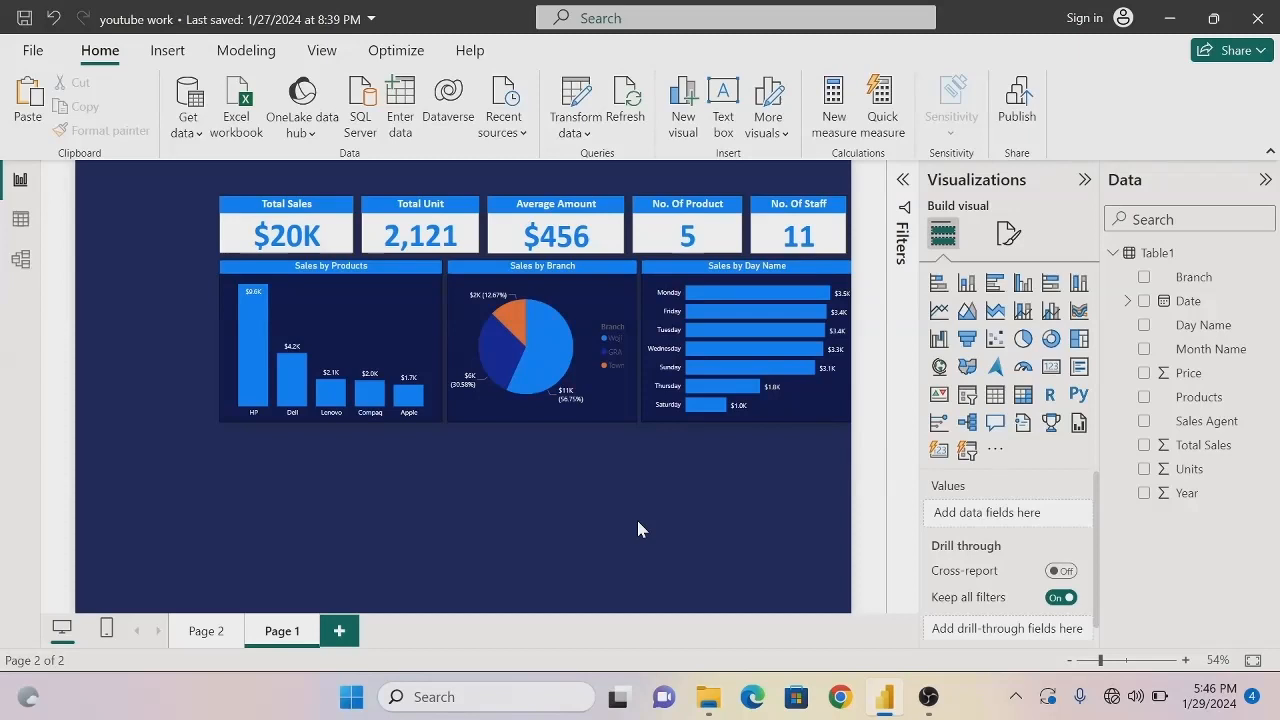
Add a stacked column chart with Sales Agent on the X-axis, Total Sales on the Y-axis and Branch as the legend
left_click(967, 288)
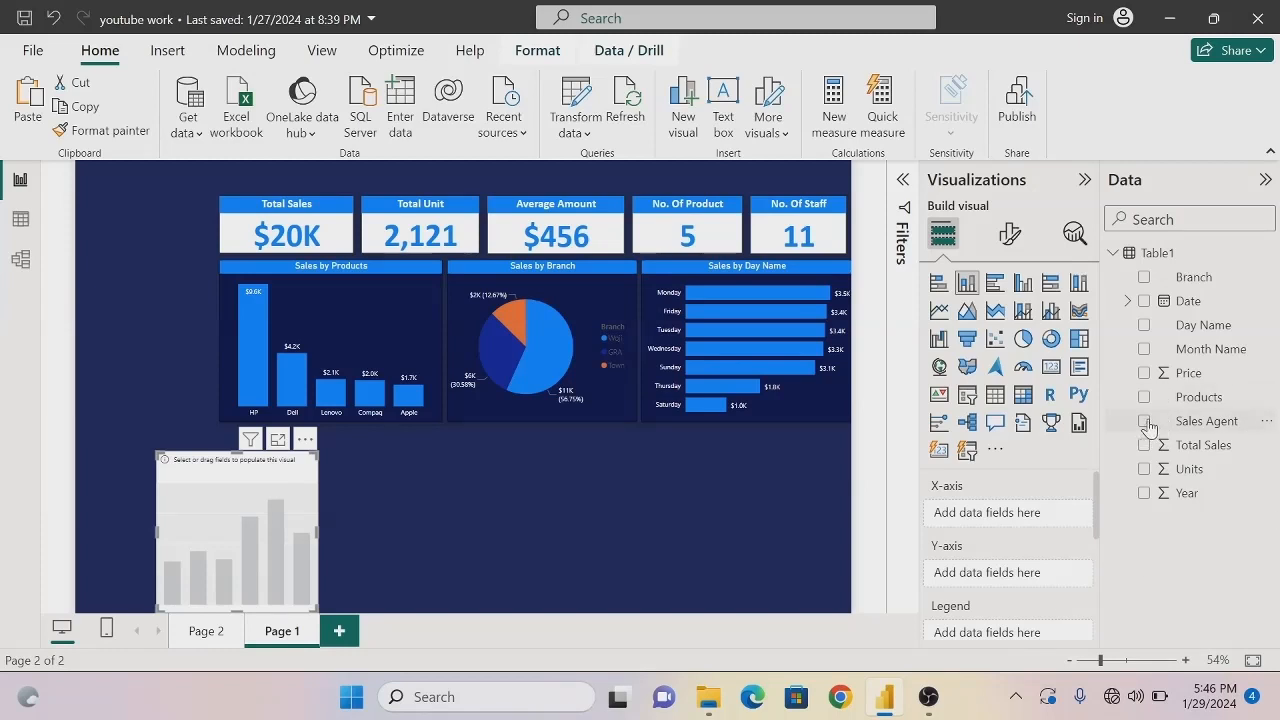
left_click_drag(1149, 428, 995, 515)
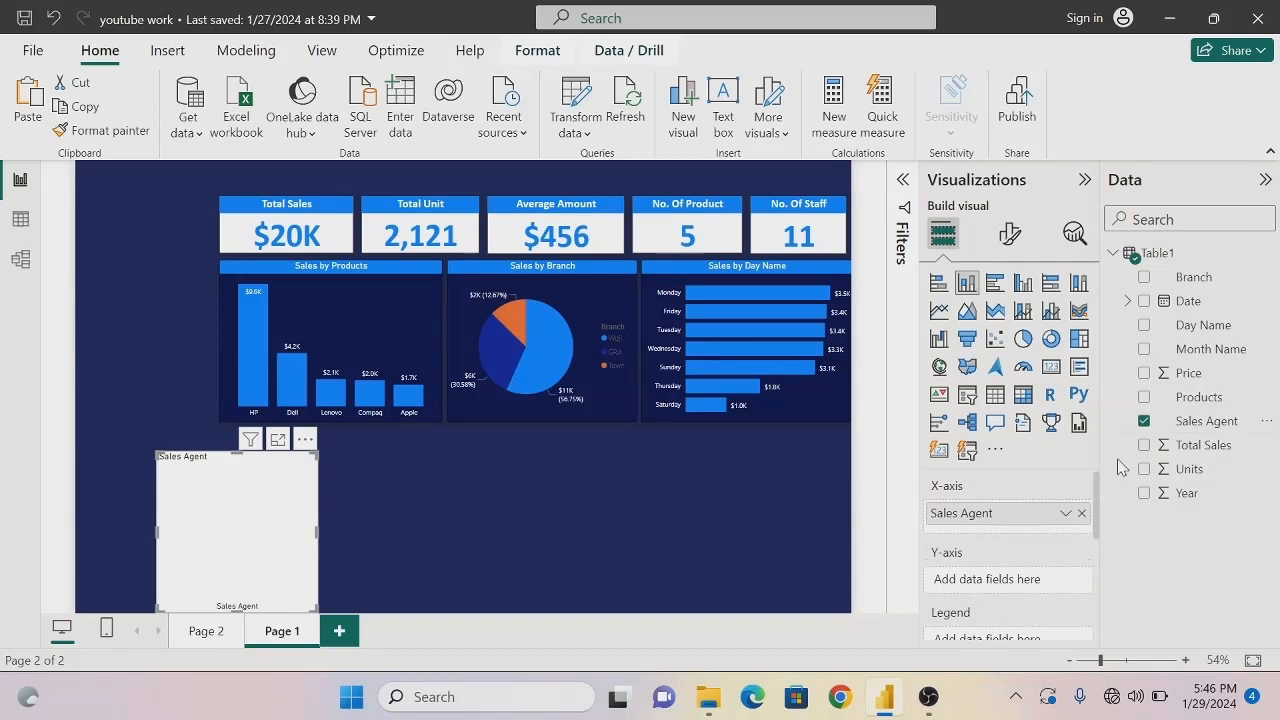
left_click_drag(1192, 454, 1002, 584)
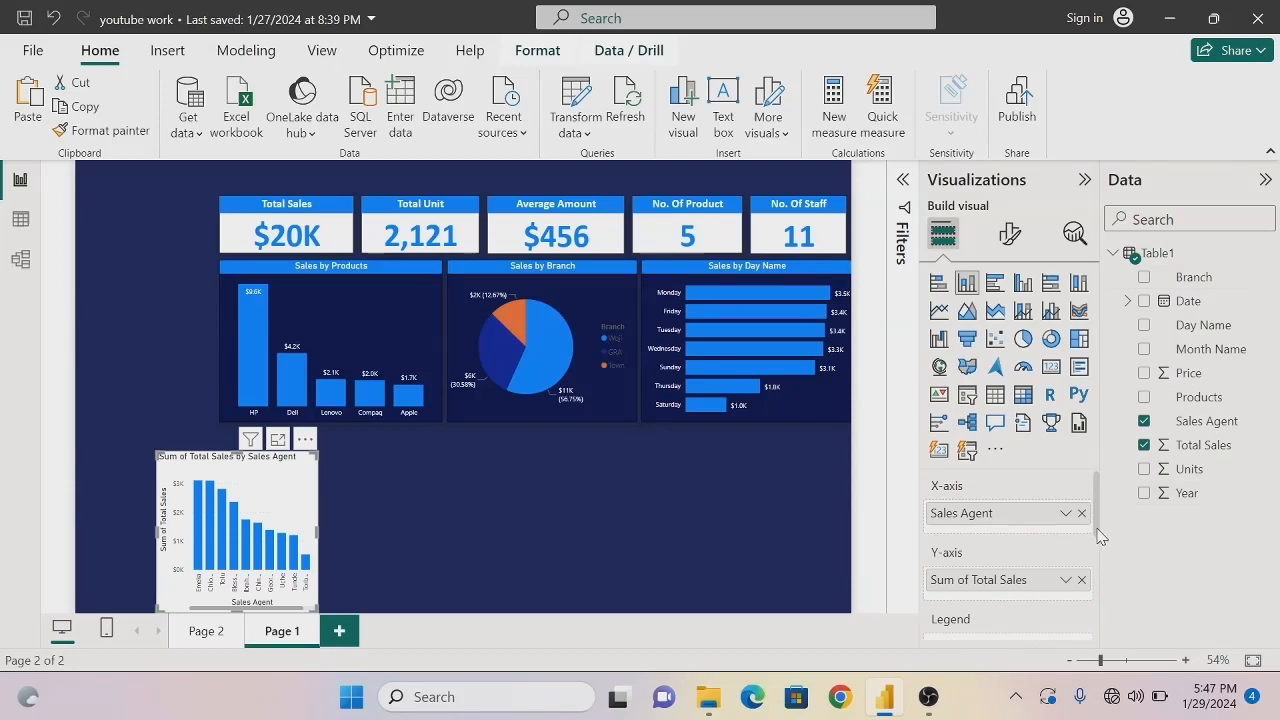
left_click_drag(1097, 537, 1100, 563)
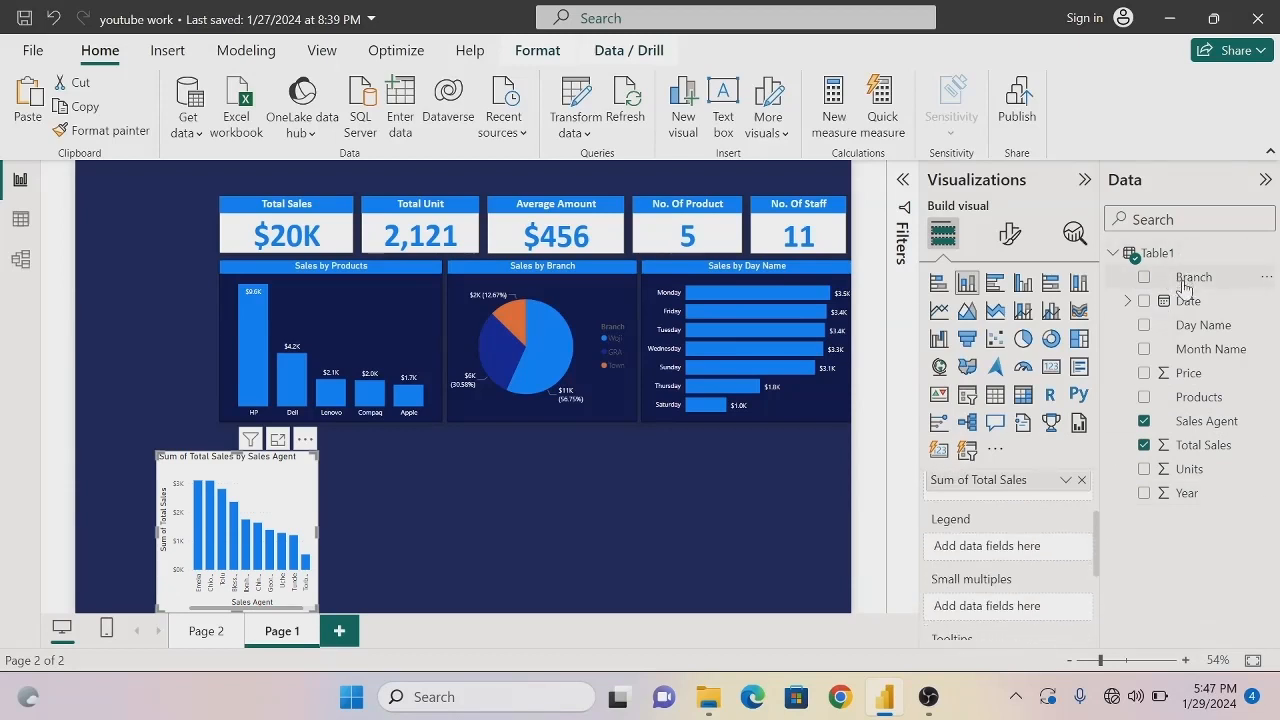
left_click_drag(1184, 288, 998, 558)
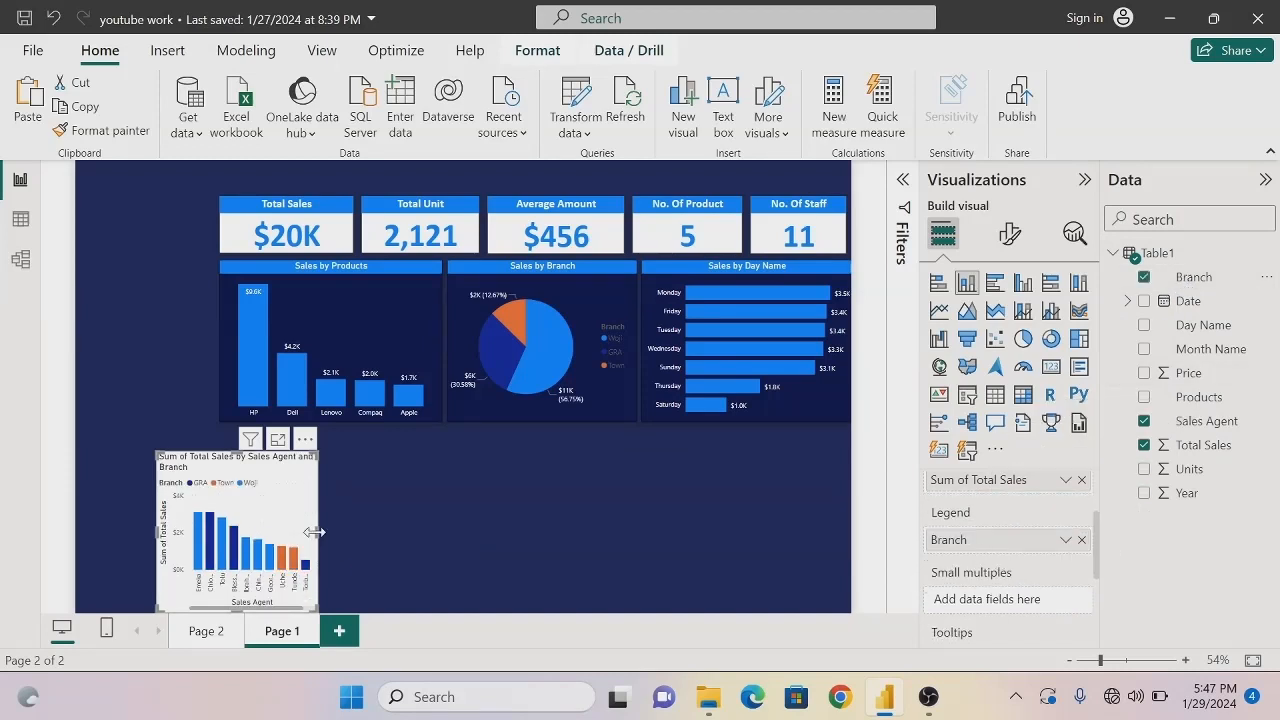
Widen the sales agent chart, move it up beneath the top row of charts, and extend its height to the page's lower edge
left_click_drag(314, 532, 508, 532)
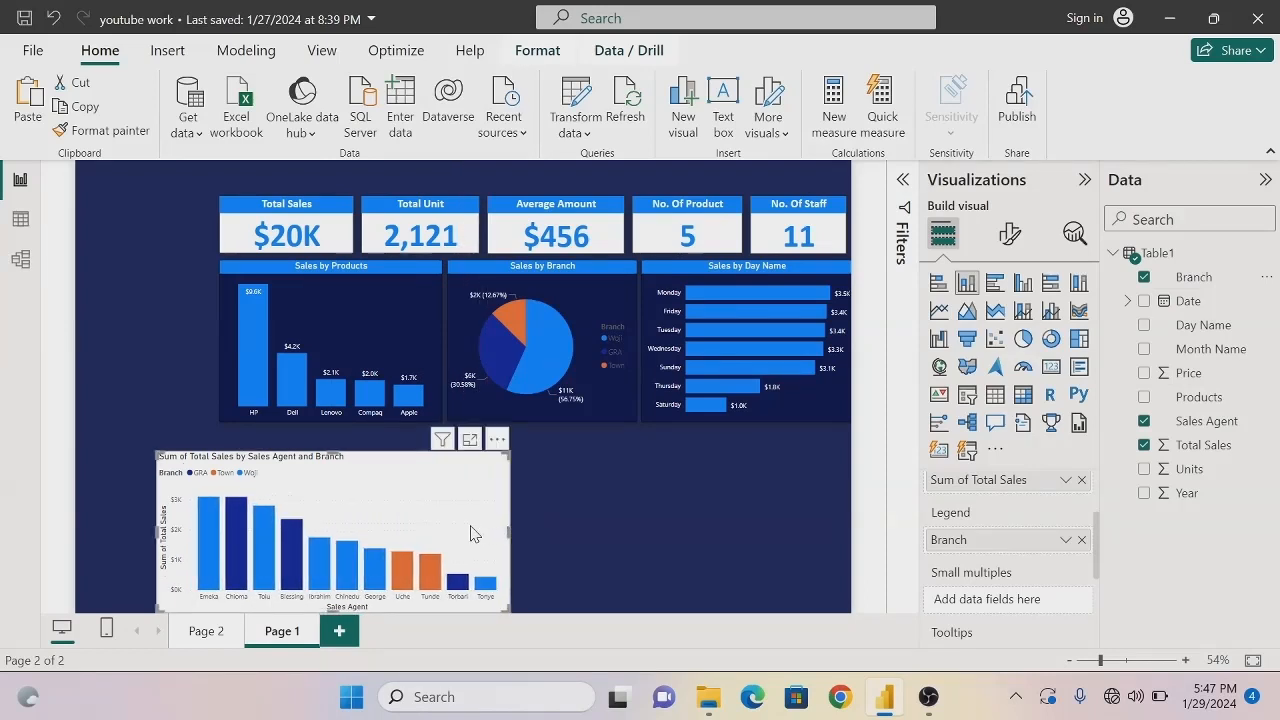
key("Up")
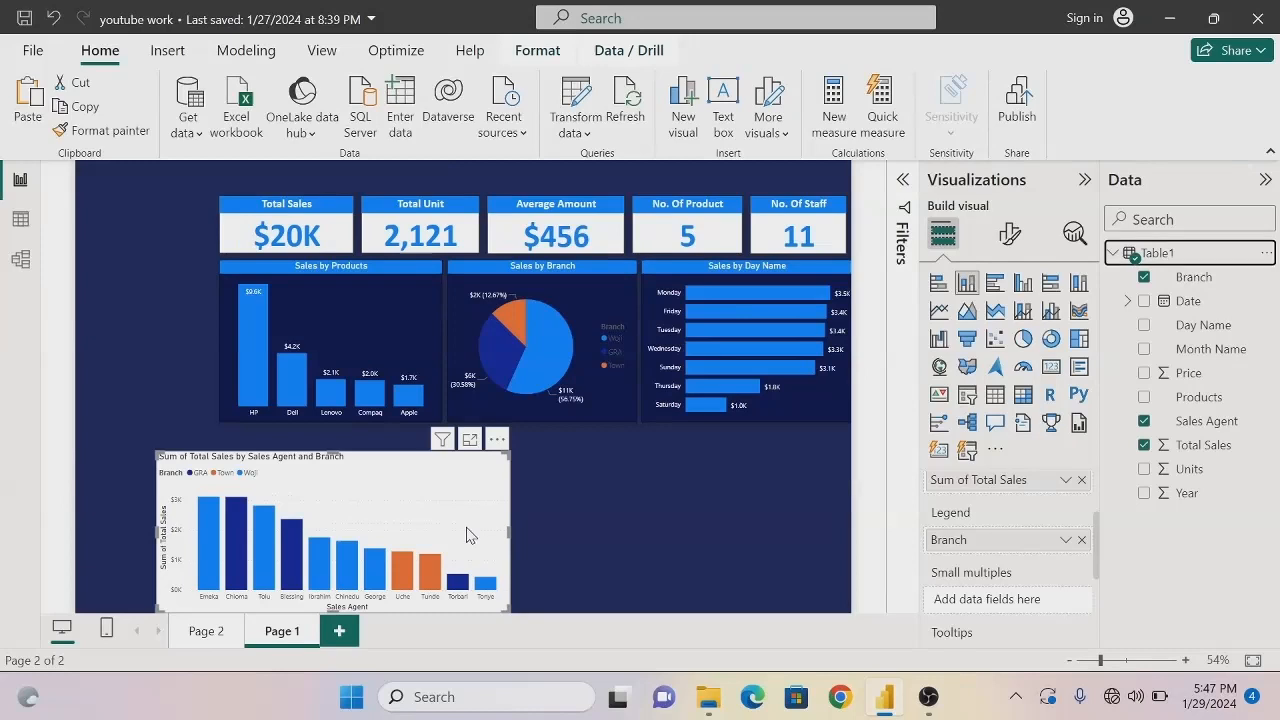
left_click_drag(454, 531, 503, 504)
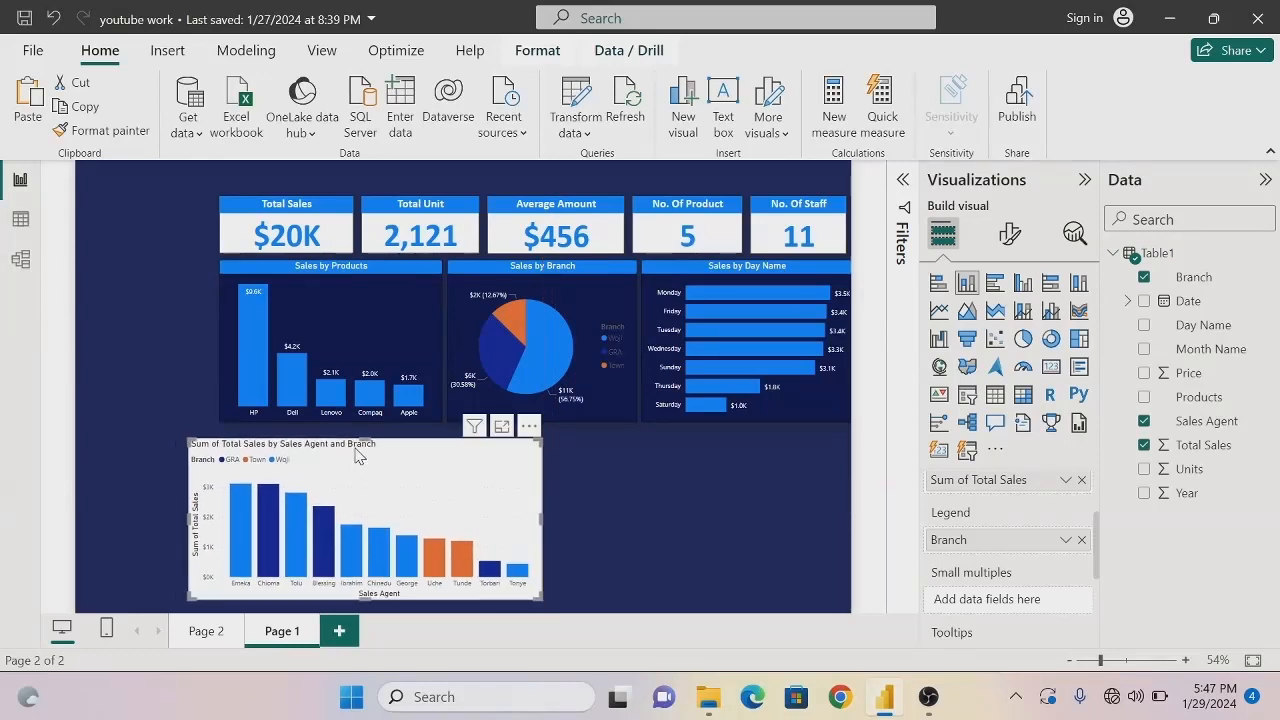
left_click_drag(360, 433, 358, 432)
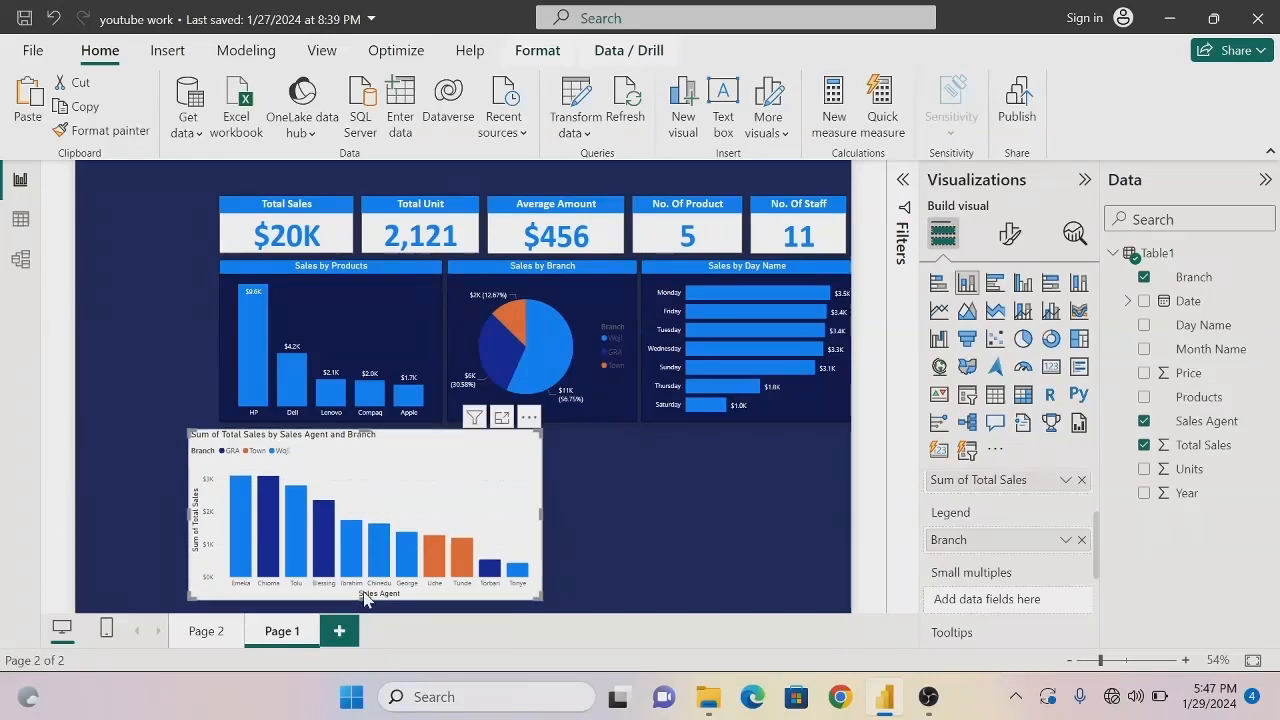
left_click_drag(364, 596, 368, 610)
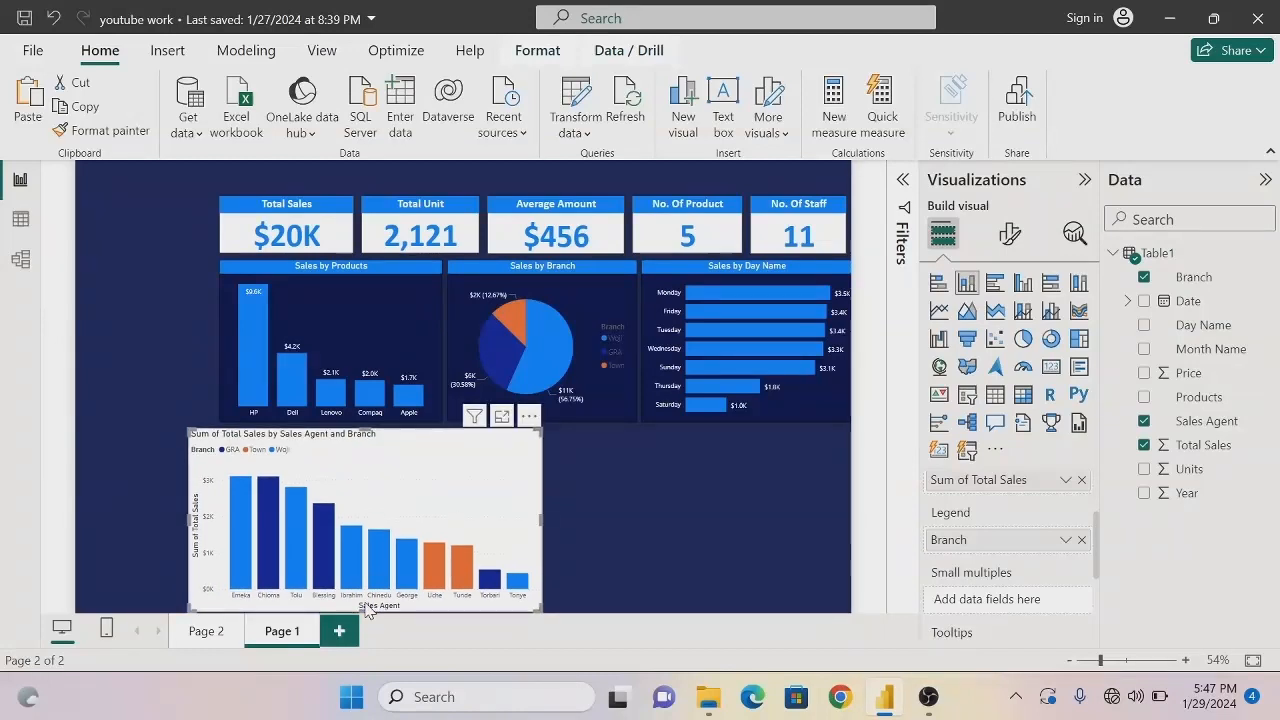
Copy the Sales by Products chart's formatting onto the sales agent chart with the Format painter
left_click(352, 313)
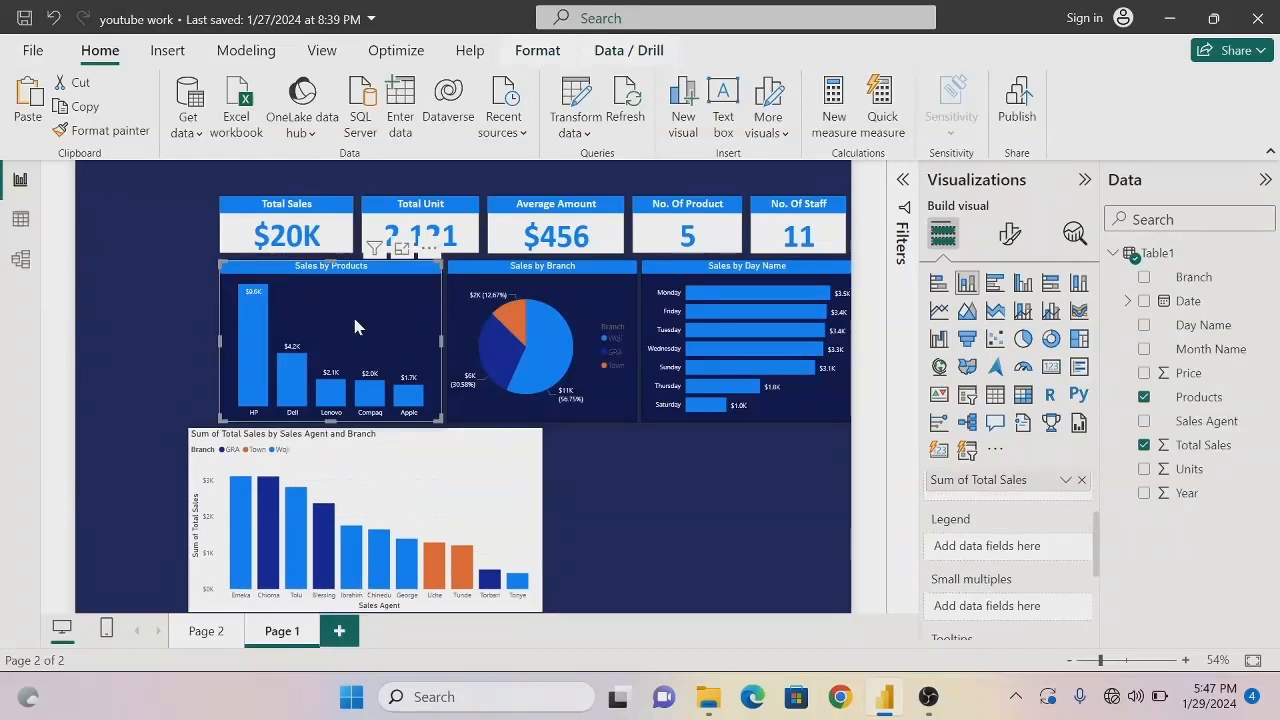
left_click(62, 138)
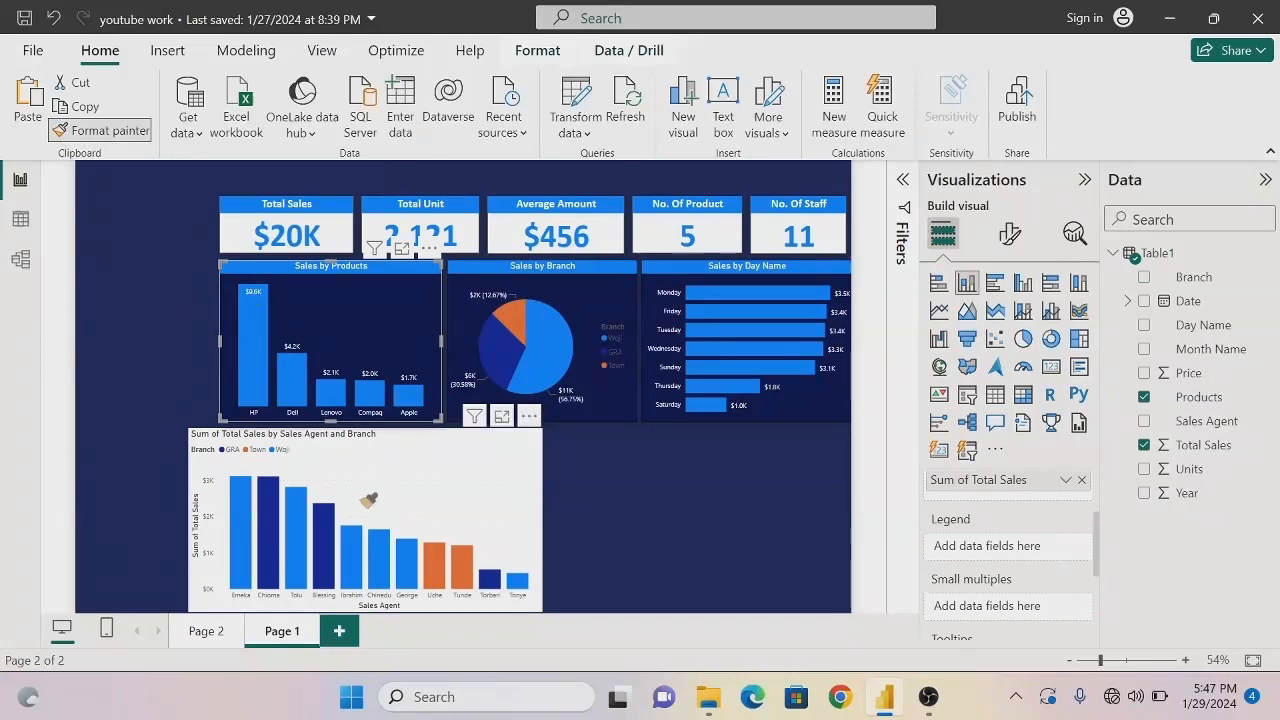
left_click(364, 500)
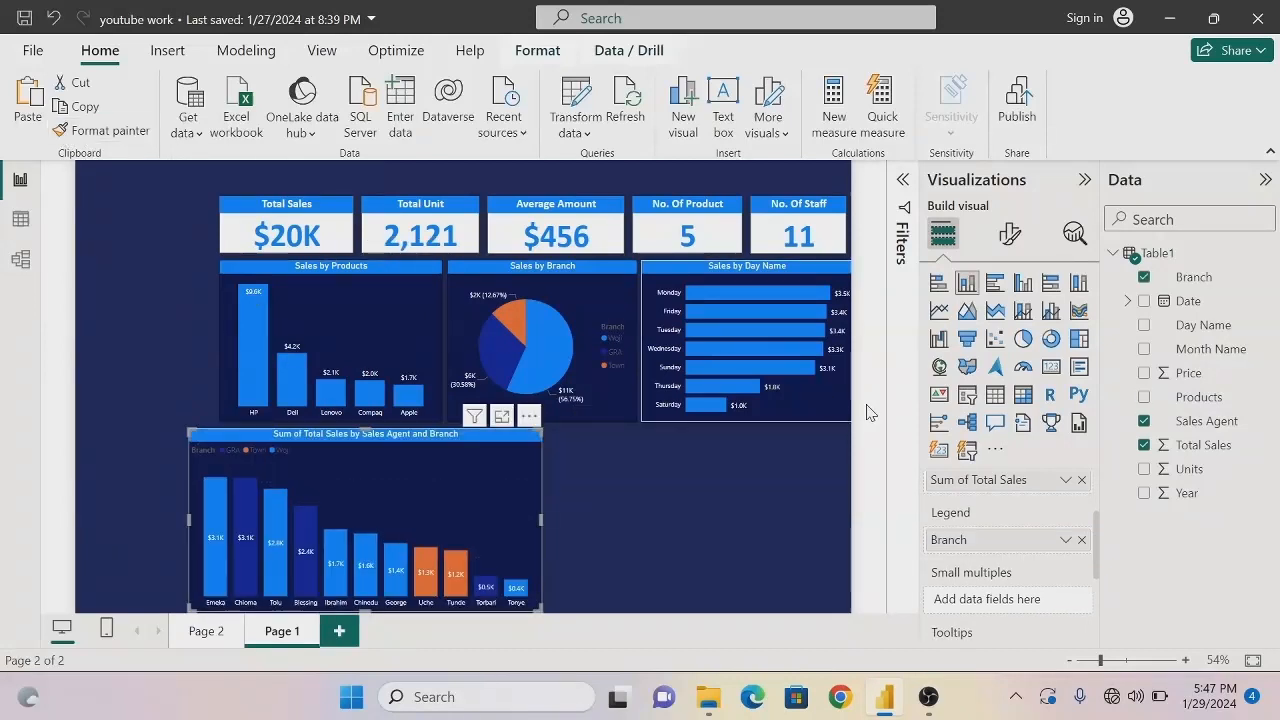
Shorten the sales agent chart's title text to "Sales by Sales Agent and Branch"
left_click(1015, 236)
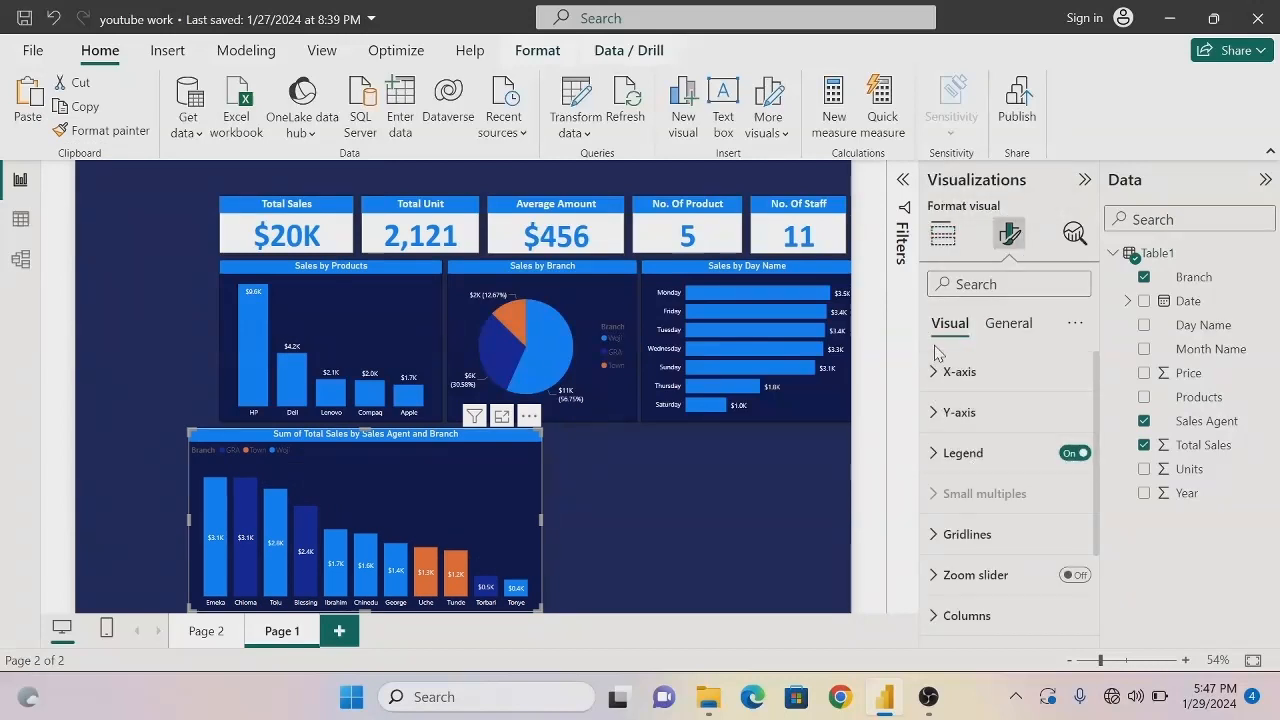
left_click(1005, 325)
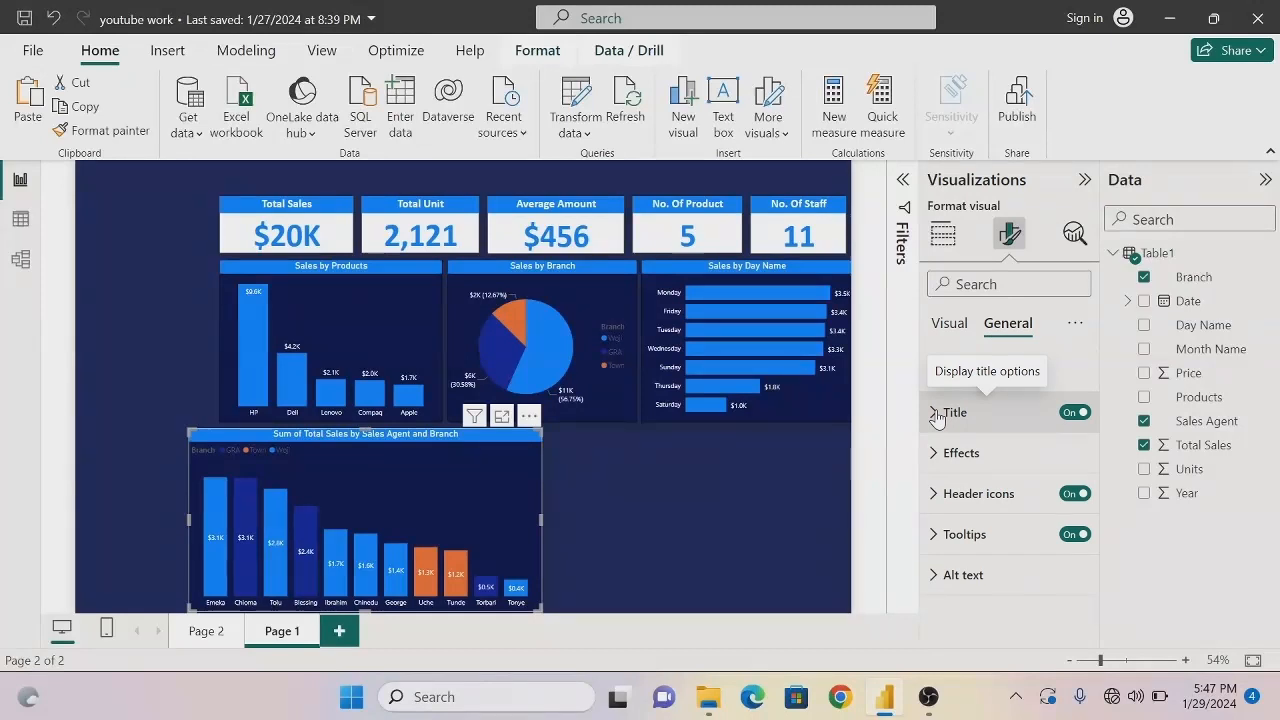
left_click(937, 418)
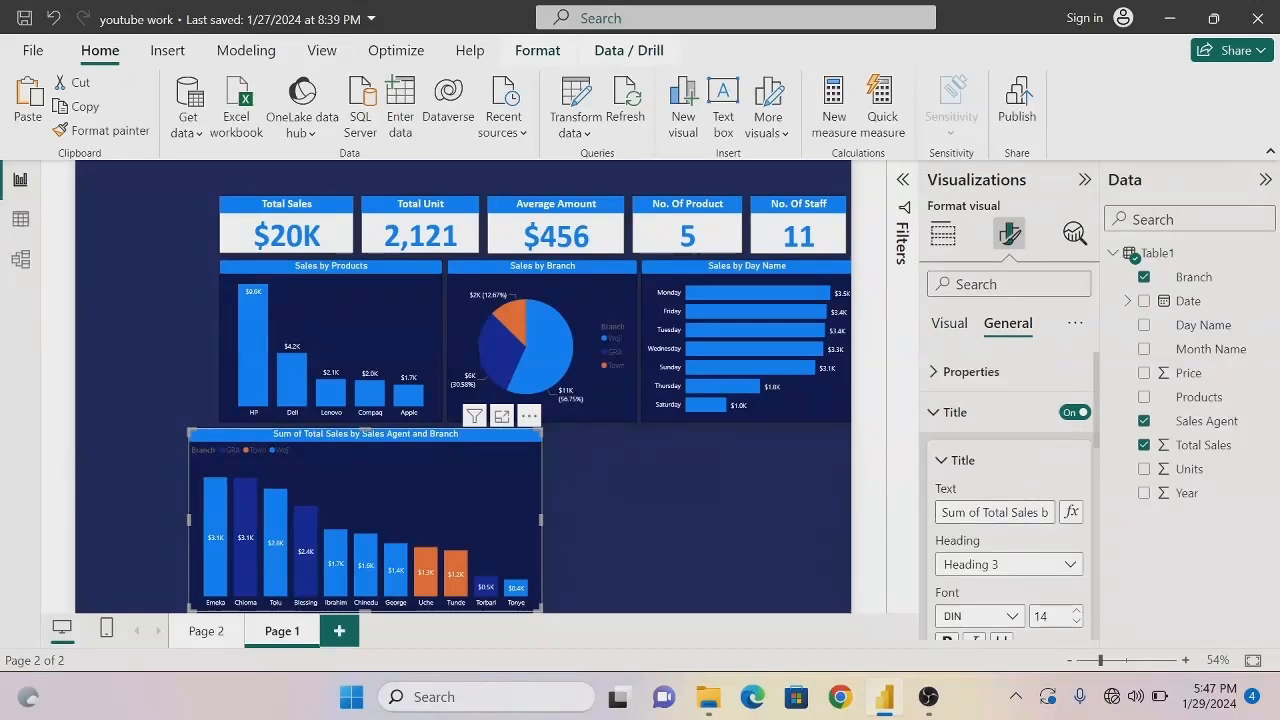
left_click(978, 512)
key("BackSpace")
key("BackSpace")
key("BackSpace")
key("BackSpace")
key("BackSpace")
key("BackSpace")
key("BackSpace")
key("BackSpace")
key("BackSpace")
key("BackSpace")
key("BackSpace")
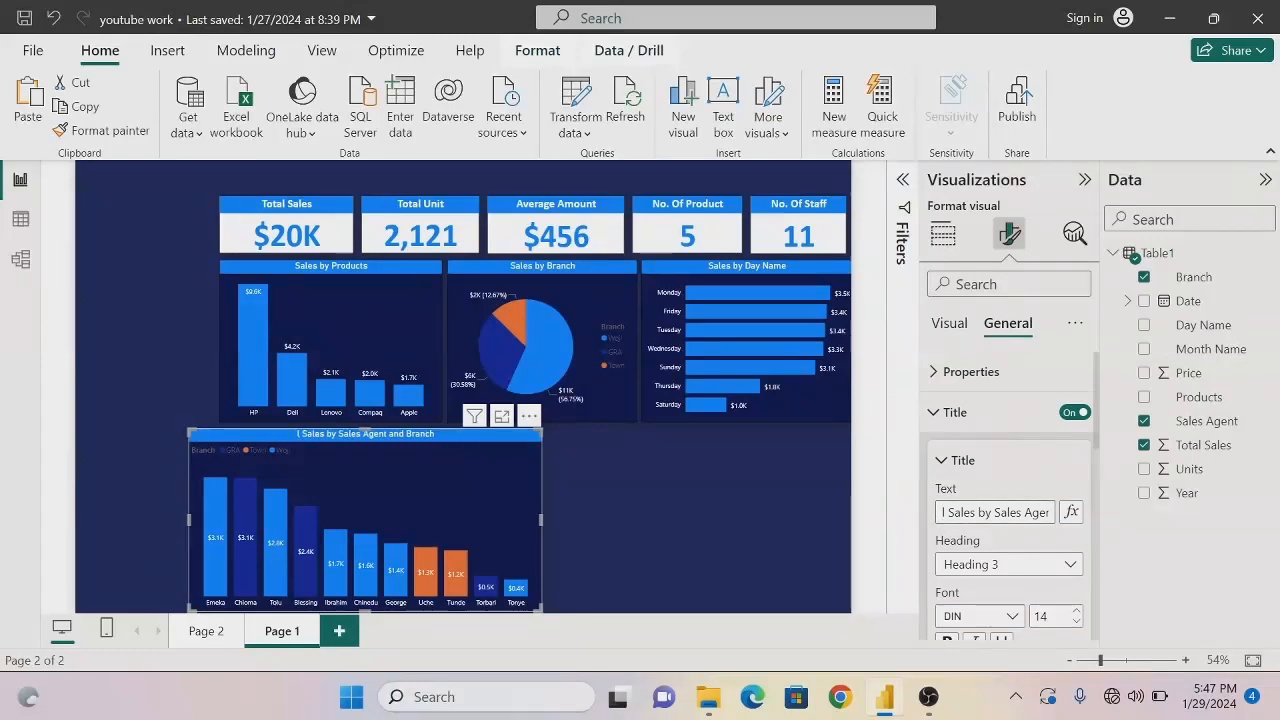
key("Delete")
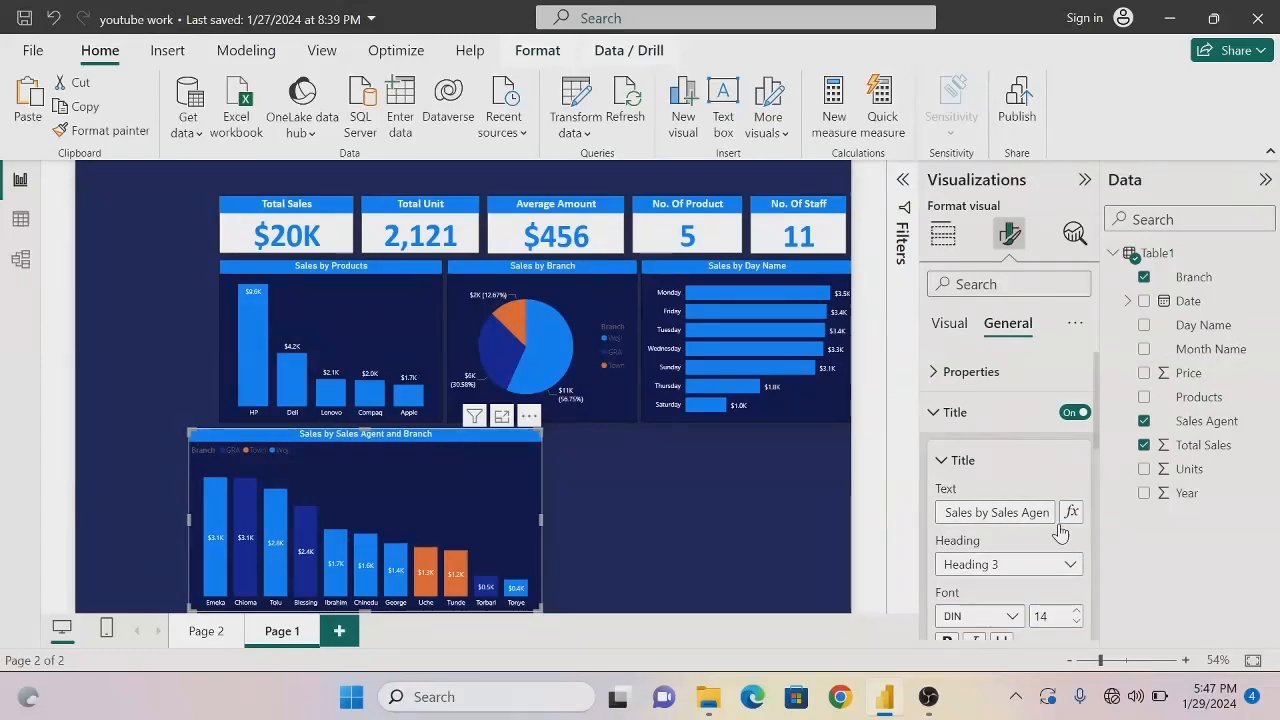
Replace "Sales Agent" in the chart's title so it reads "Sales by Manager and Branch"
mouse_move(990, 512)
left_mouse_down()
mouse_move(1024, 512)
mouse_move(984, 512)
left_mouse_up()
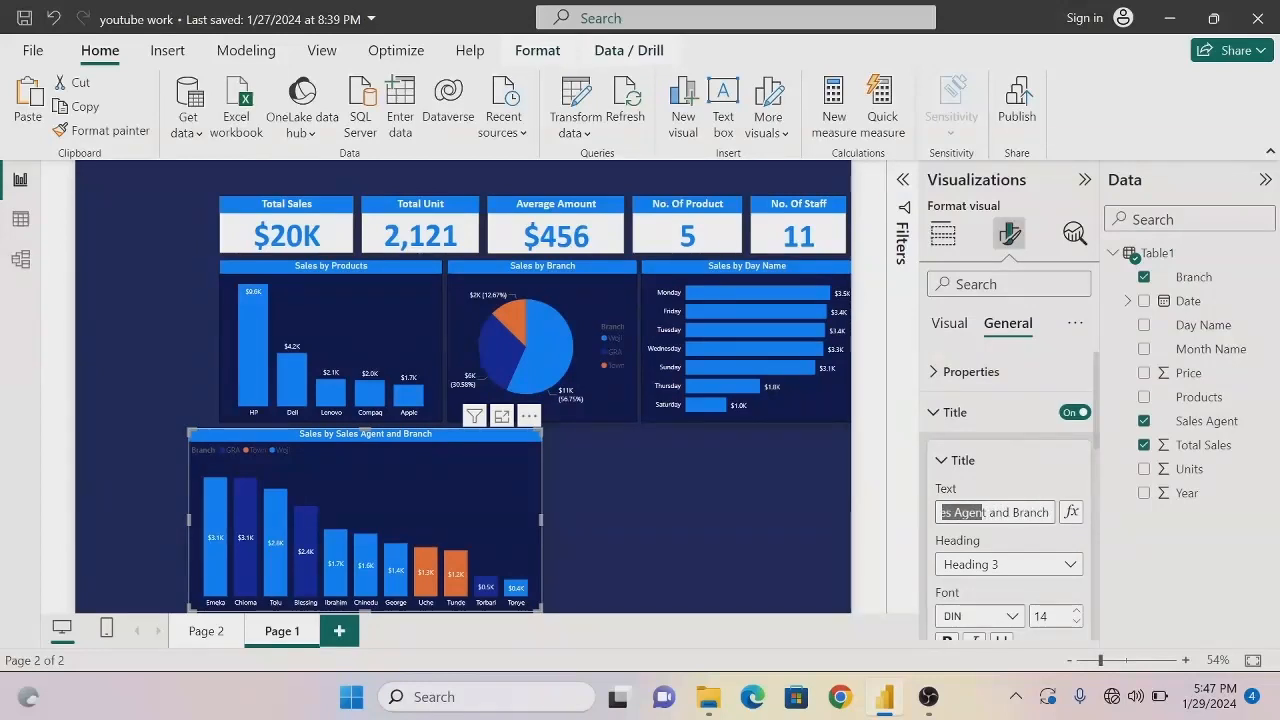
key("BackSpace")
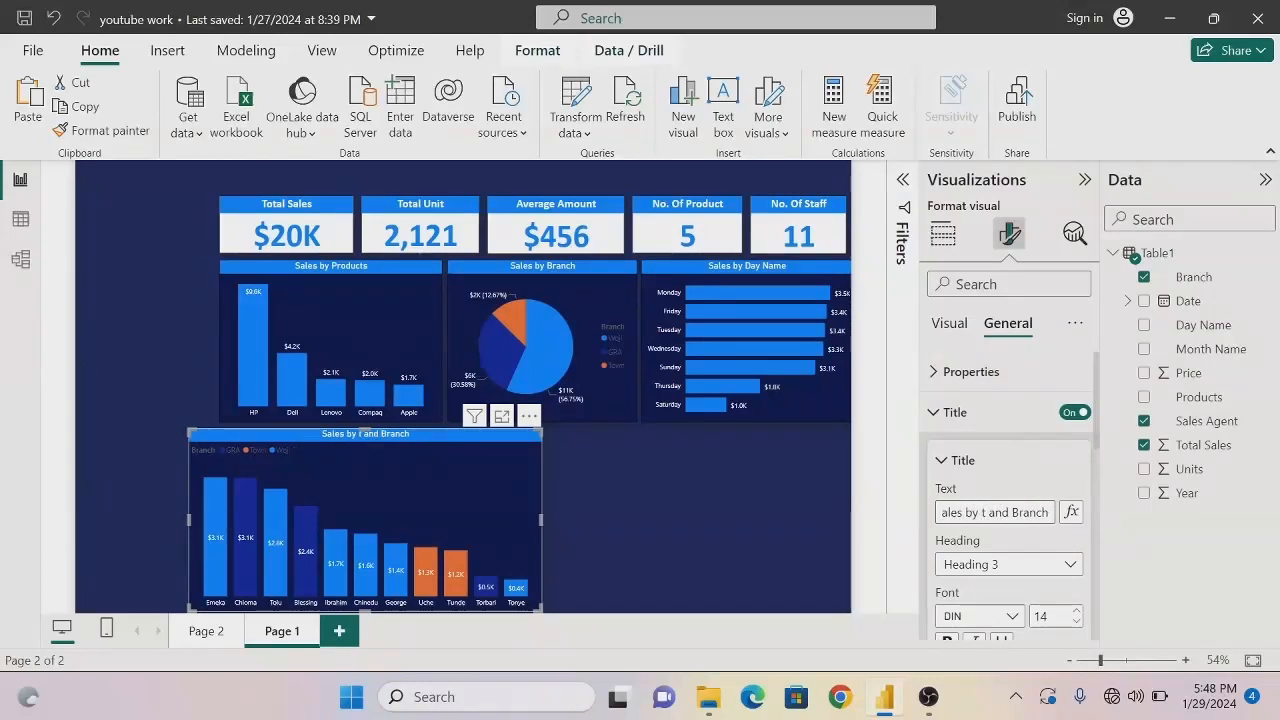
key("BackSpace")
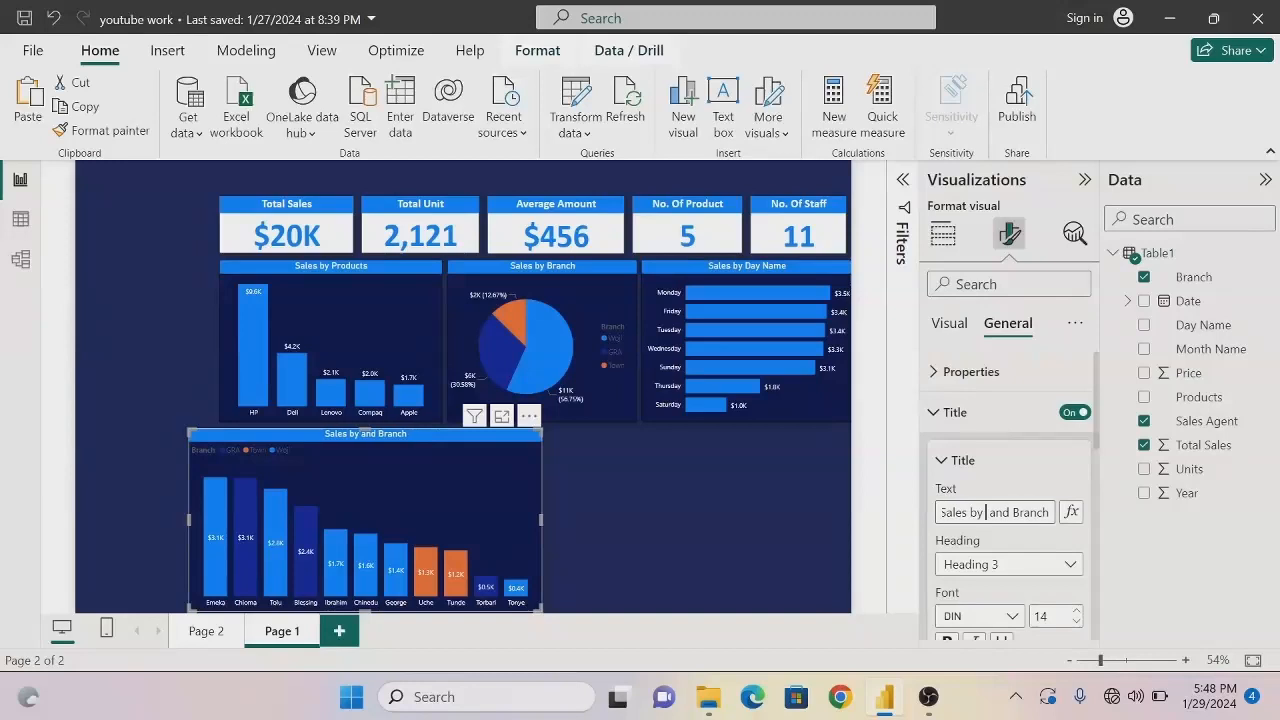
type("Manager")
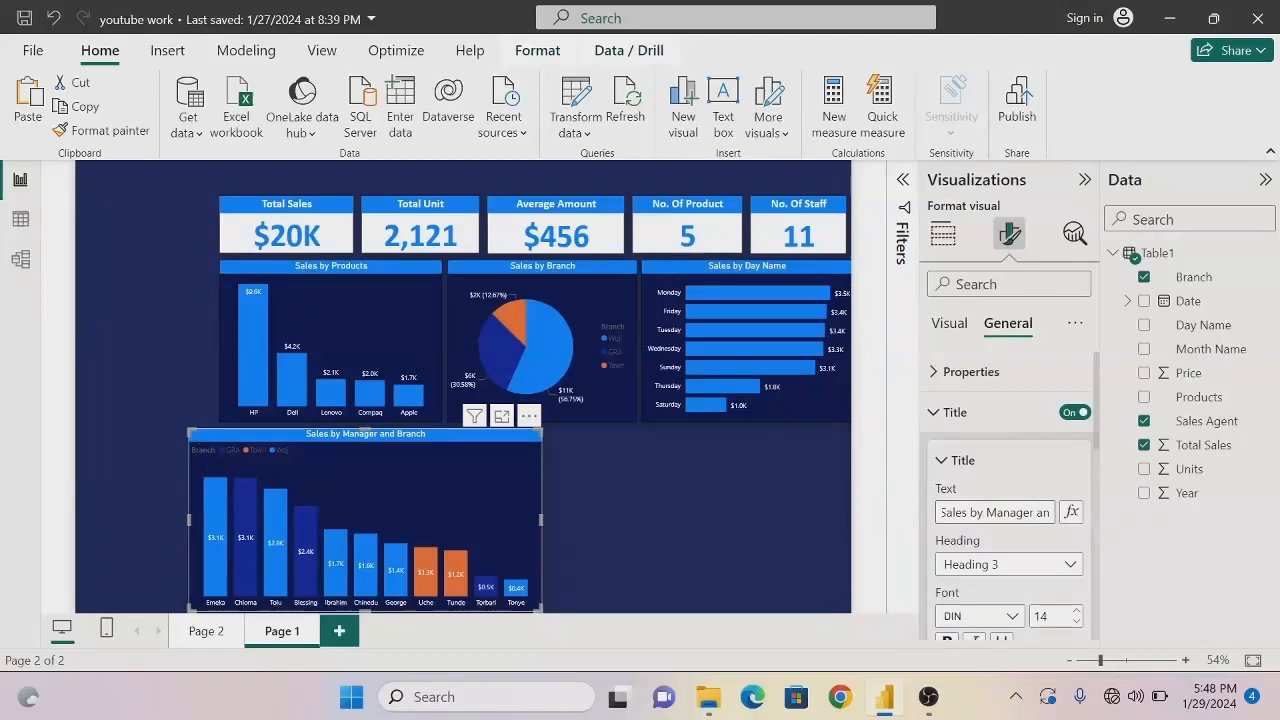
left_click(157, 342)
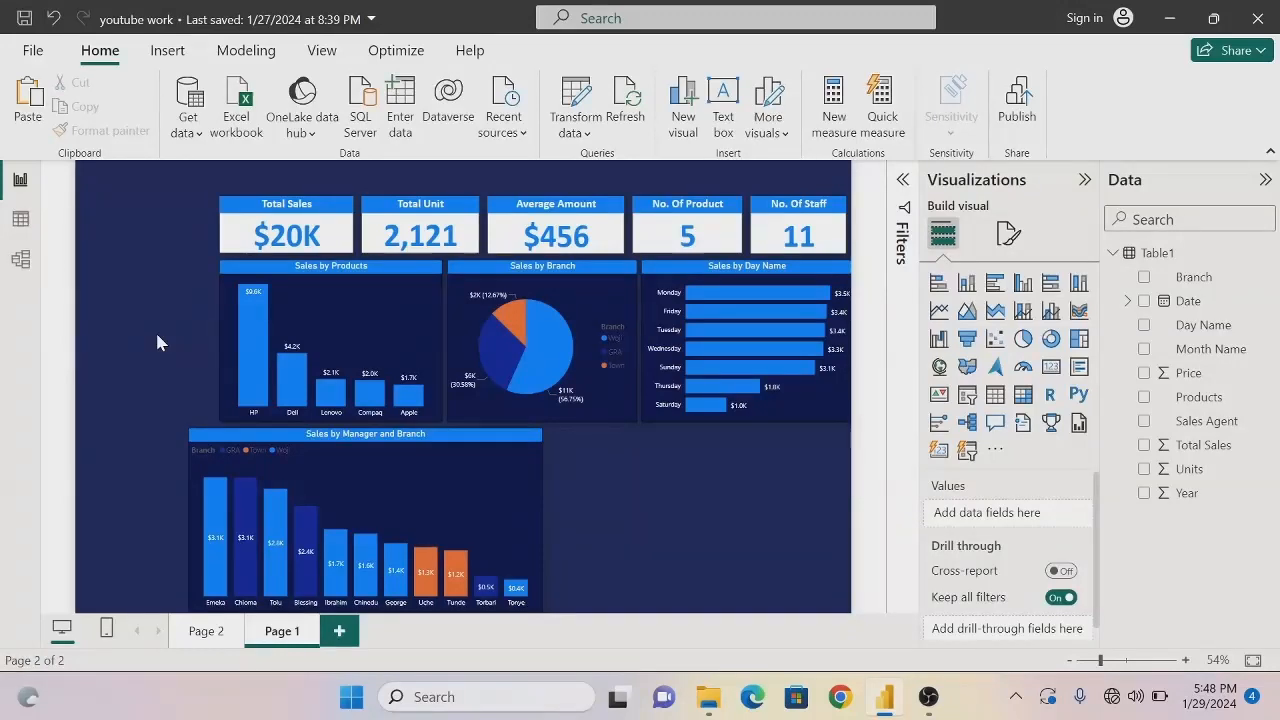
Shift the product, branch and day name charts left together until they nearly align with the left edge of the chart below
left_click(224, 313)
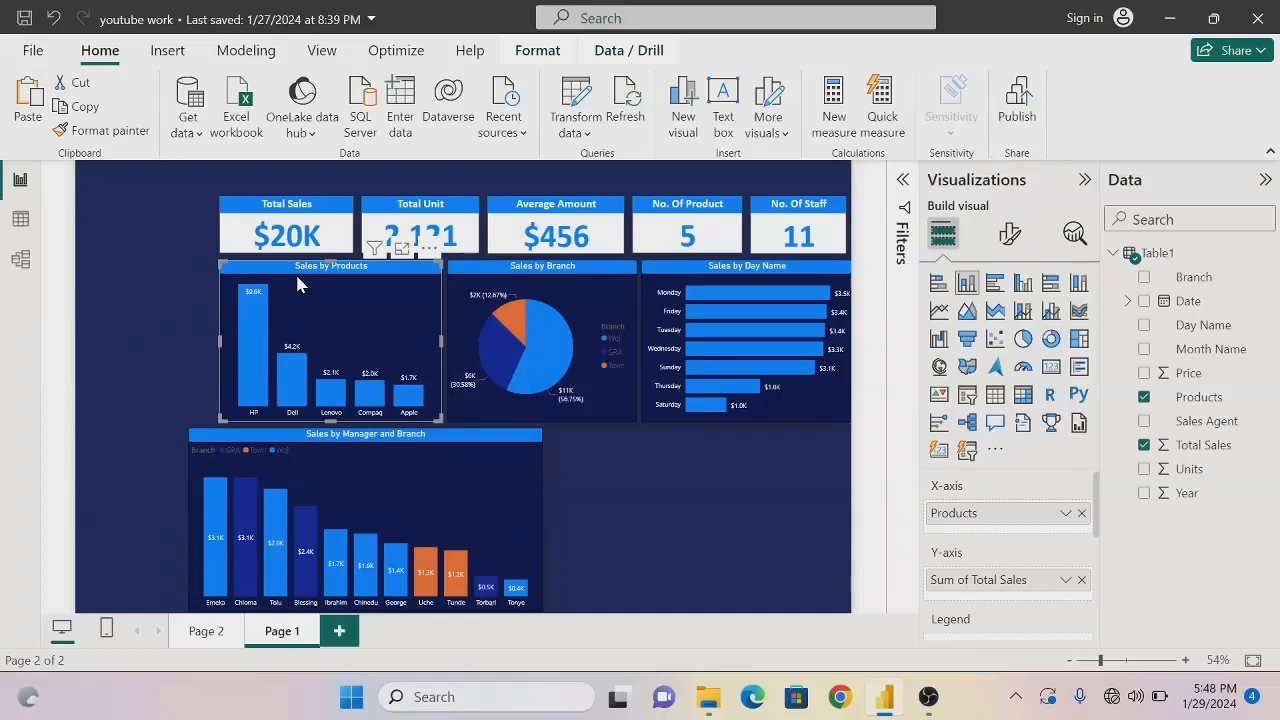
left_click(463, 272)
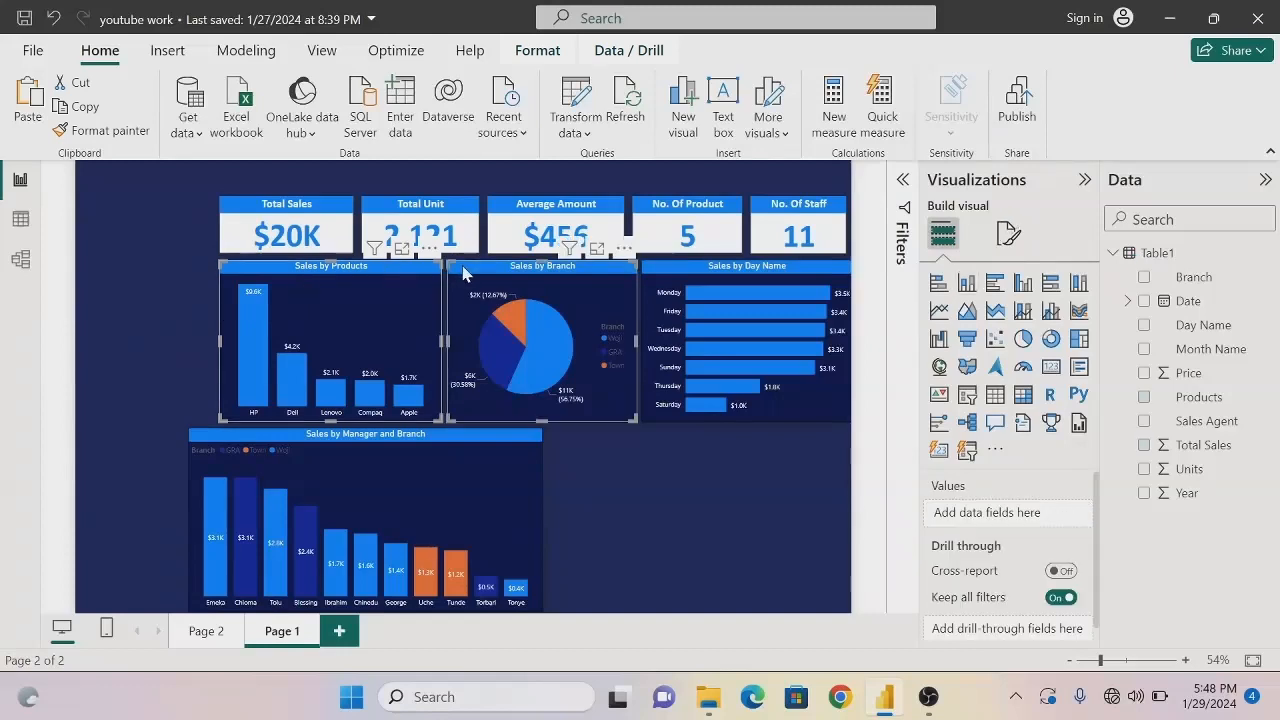
left_click(669, 286, "ctrl")
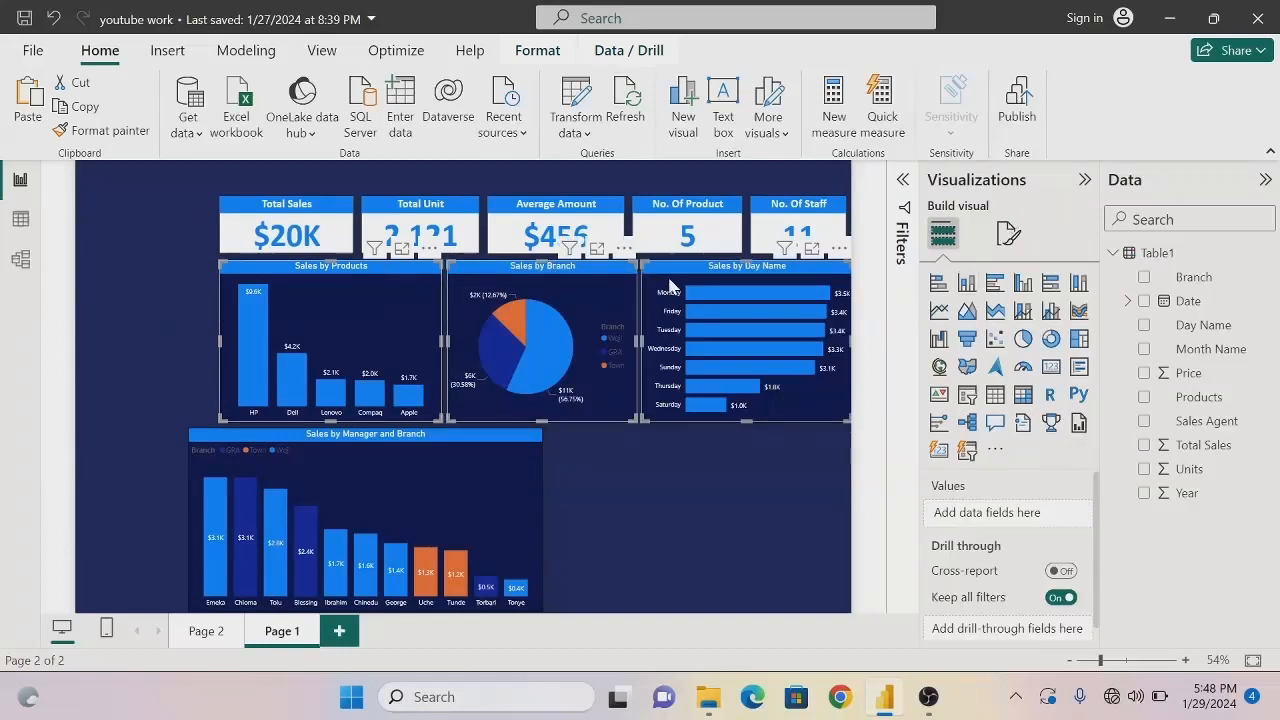
key("Left")
key("Left")
key("Left")
key("Left")
key("Left")
key("Left")
key("Left")
key("Left")
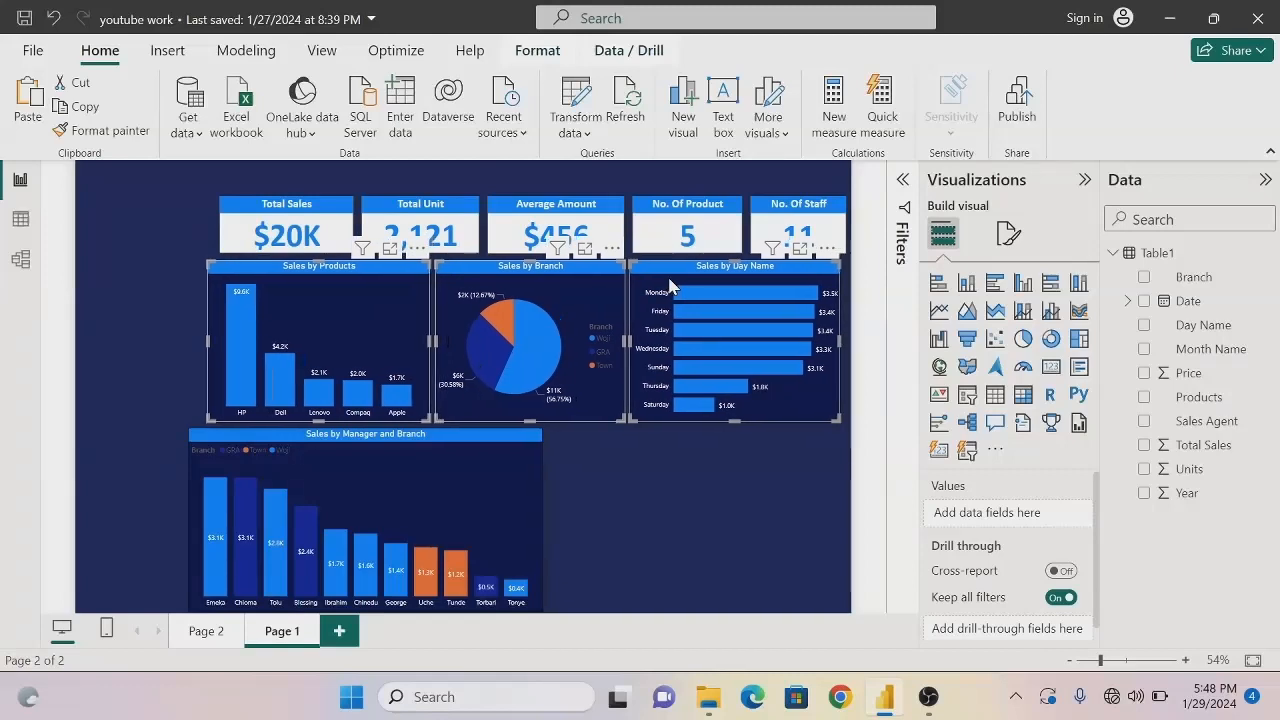
key("Left")
key("Left")
key("Left")
key("Left")
key("Left")
key("Left")
key("Left")
key("Left")
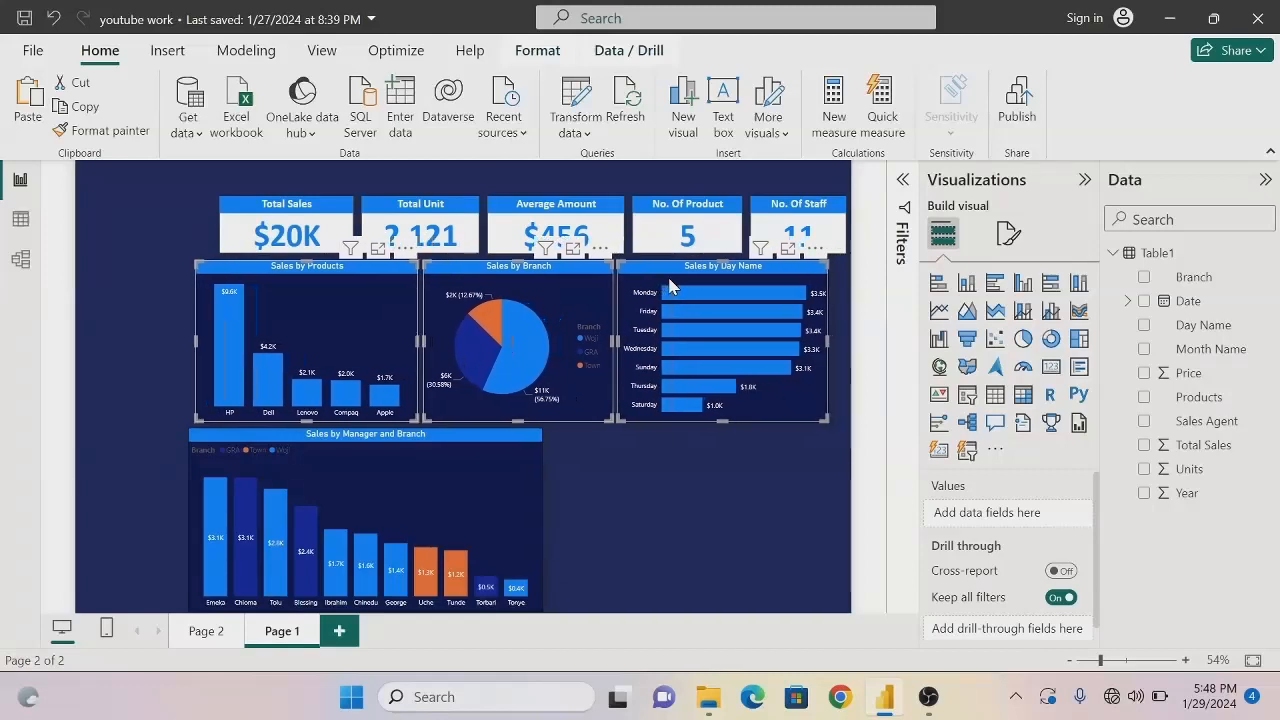
key("Left")
key("Left")
key("Left")
key("Left")
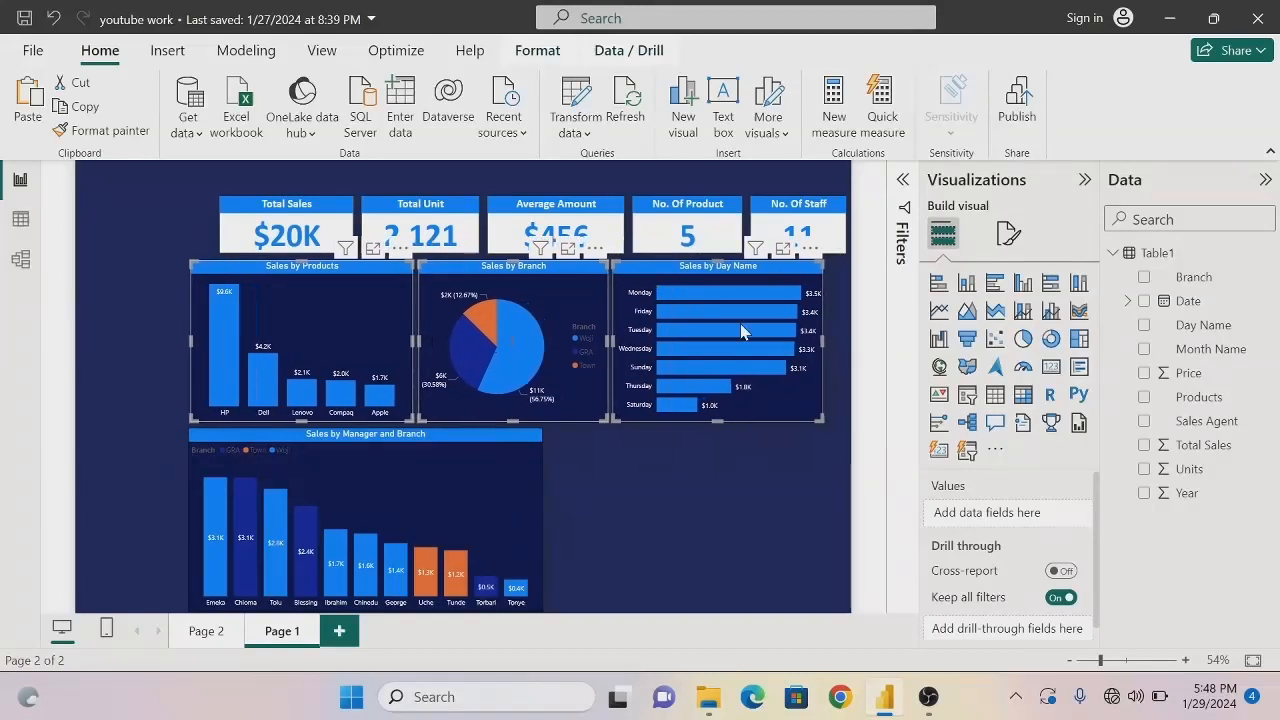
left_click(687, 470)
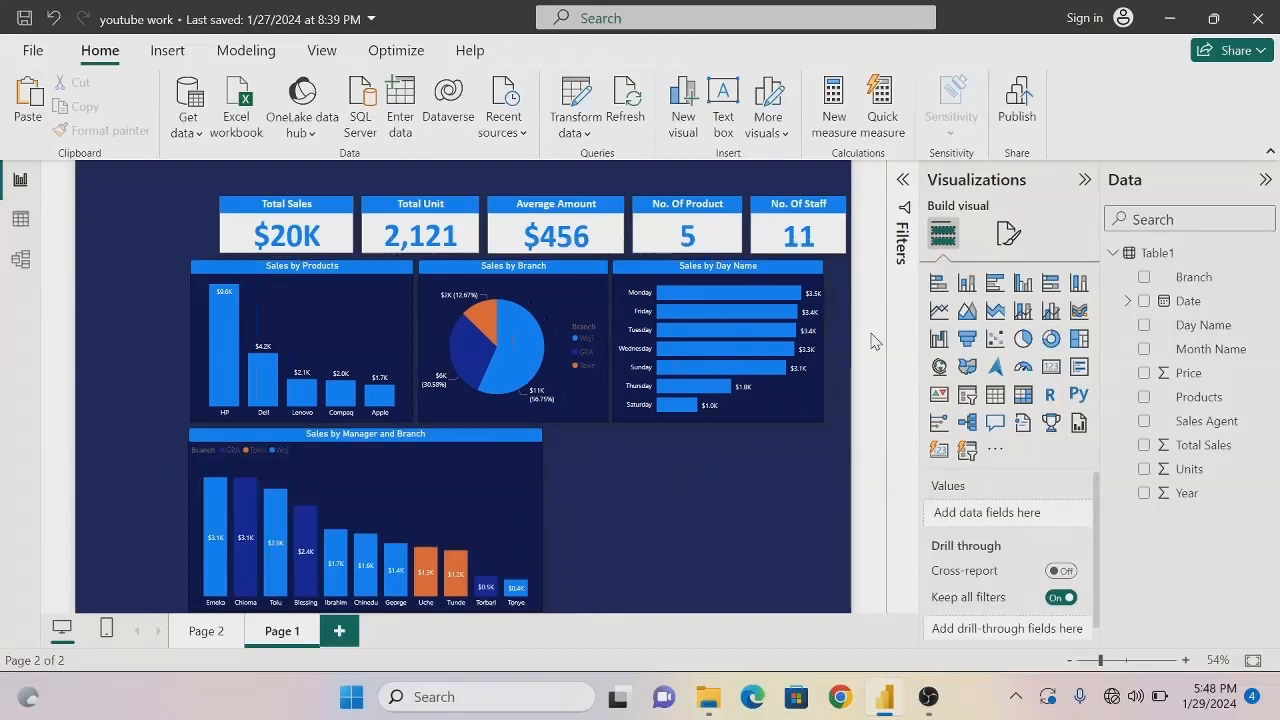
Add a line chart beside the Sales by Manager and Branch chart, with Month Name and Year on the X-axis and Total Sales on the Y-axis
left_click(942, 325)
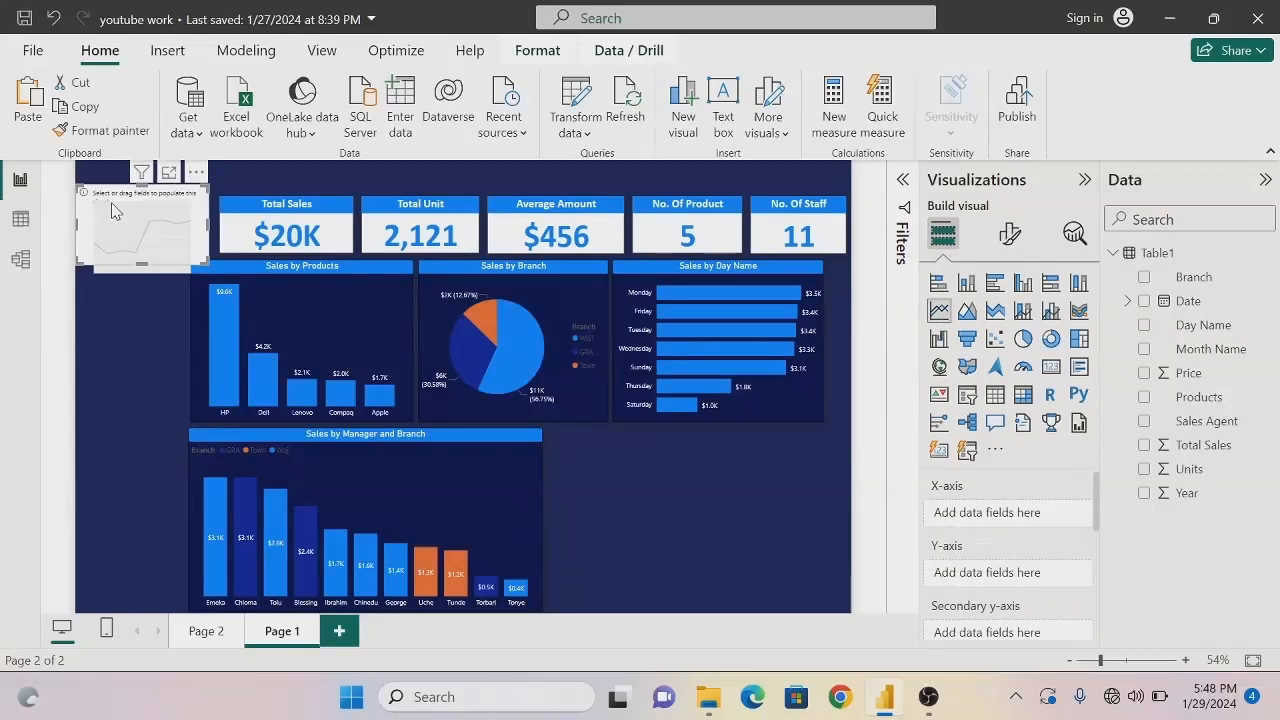
left_click_drag(117, 212, 596, 474)
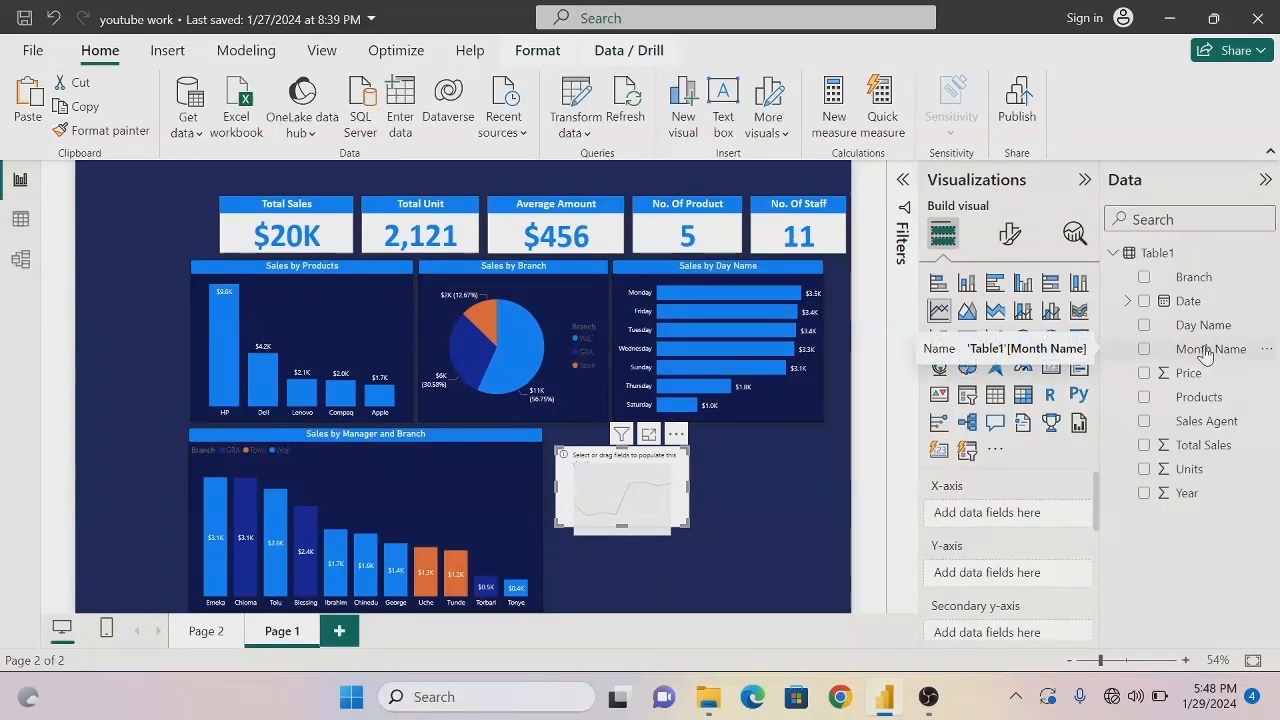
left_click_drag(1205, 352, 1022, 518)
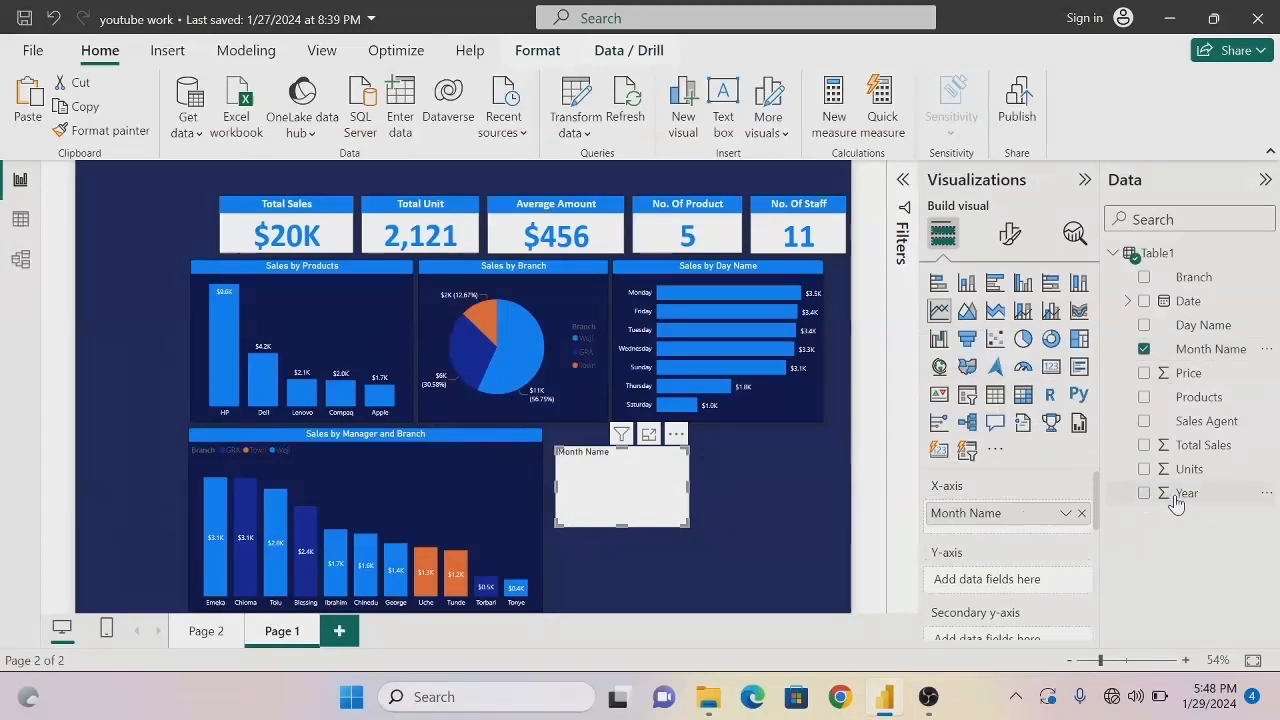
left_click_drag(1177, 500, 1004, 530)
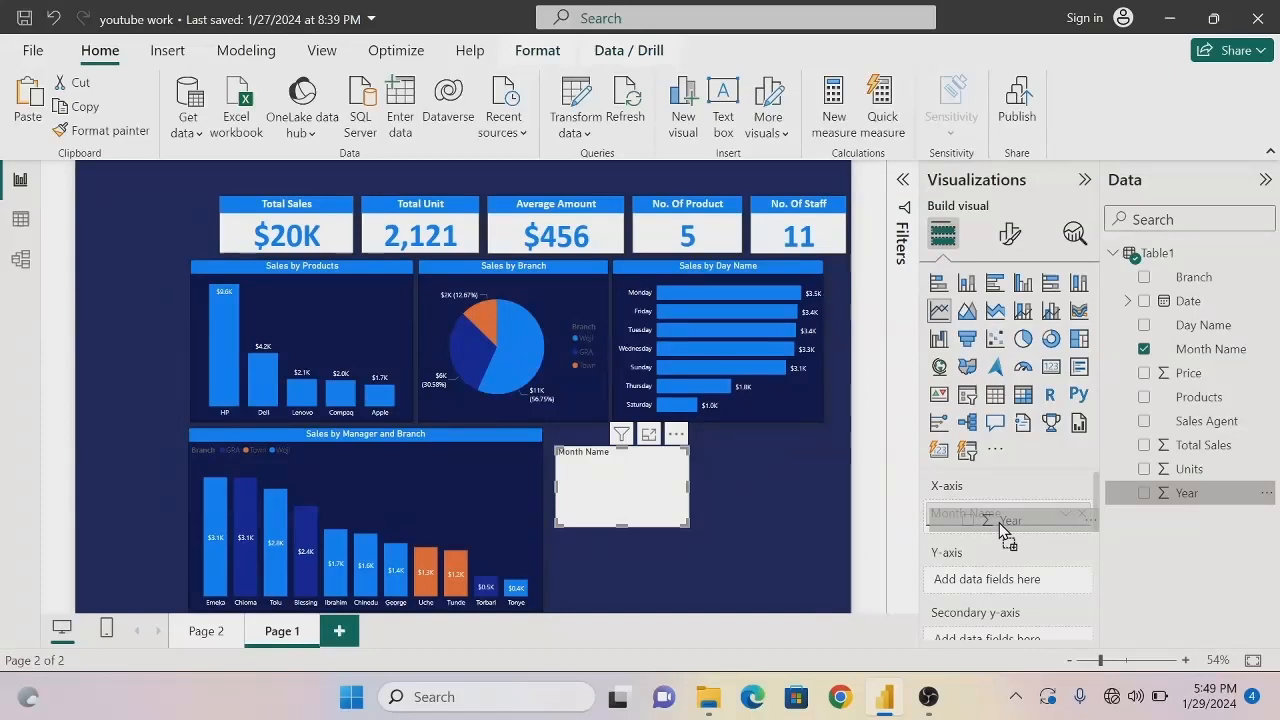
left_click_drag(1004, 530, 985, 522)
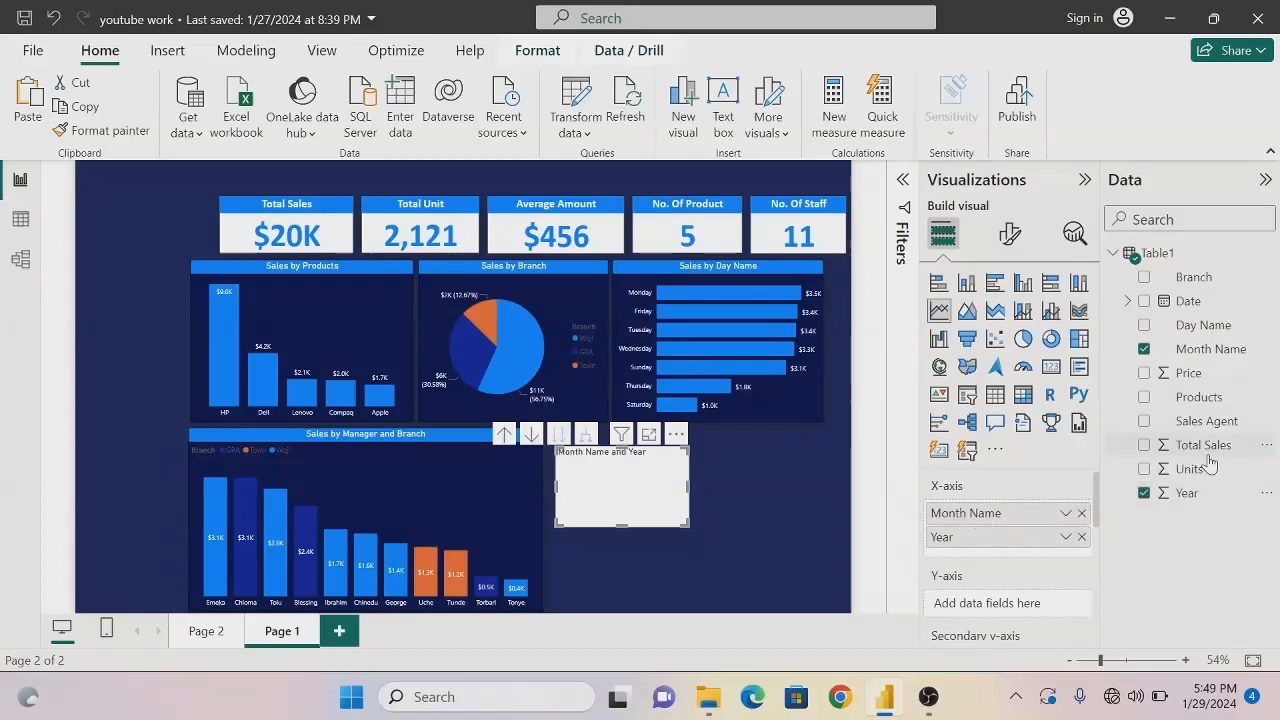
left_click_drag(1167, 452, 985, 613)
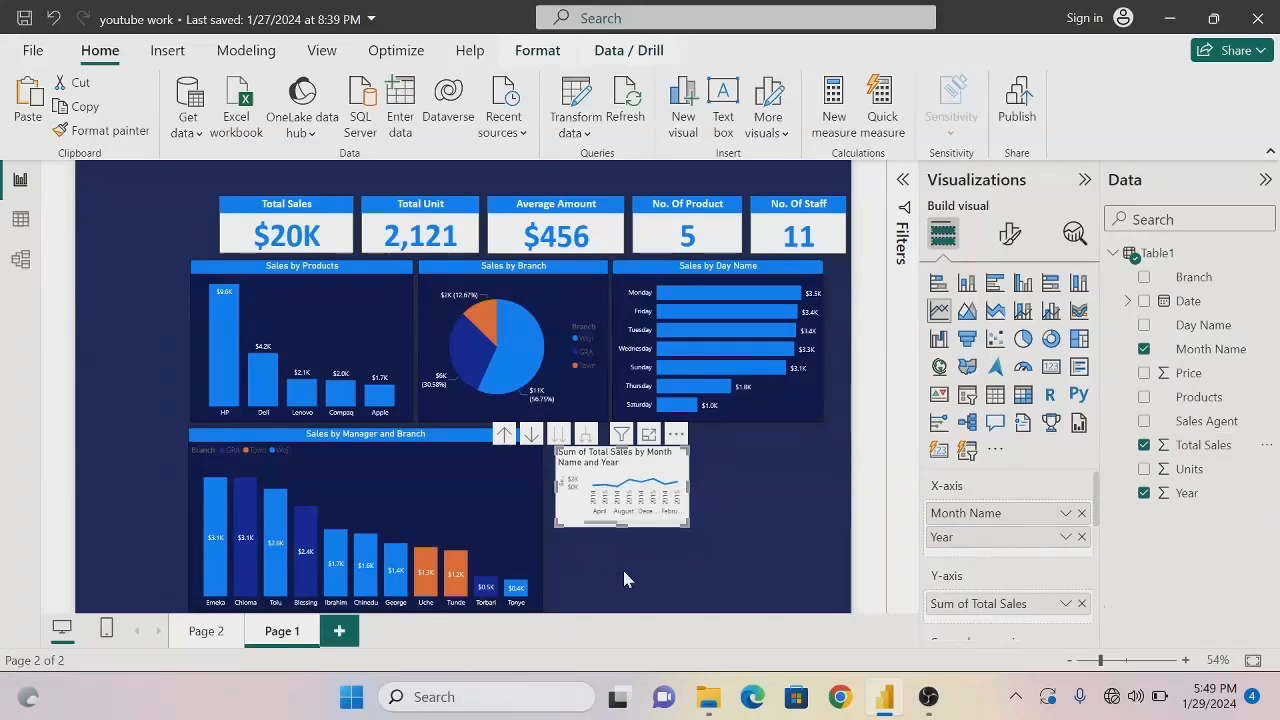
Make the line chart taller and slightly wider, and copy the Sales by Products chart's formatting onto it with the Format painter
left_click_drag(622, 523, 622, 590)
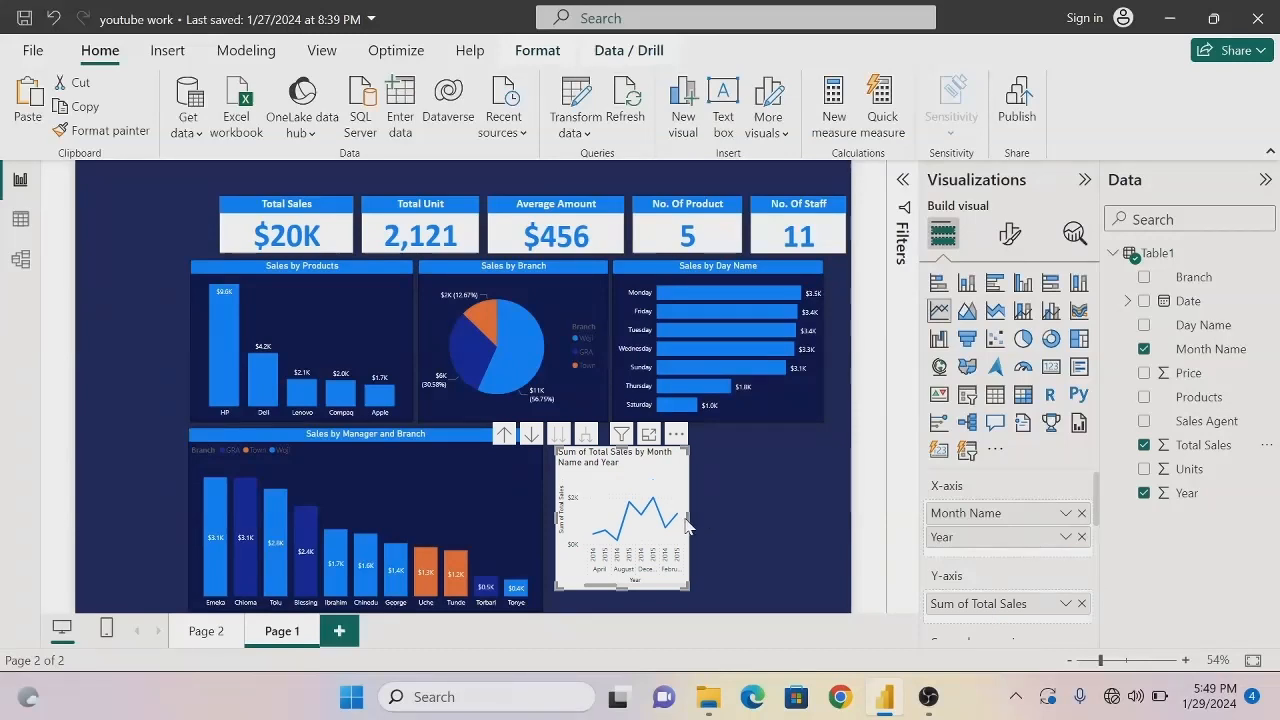
left_click_drag(688, 516, 697, 516)
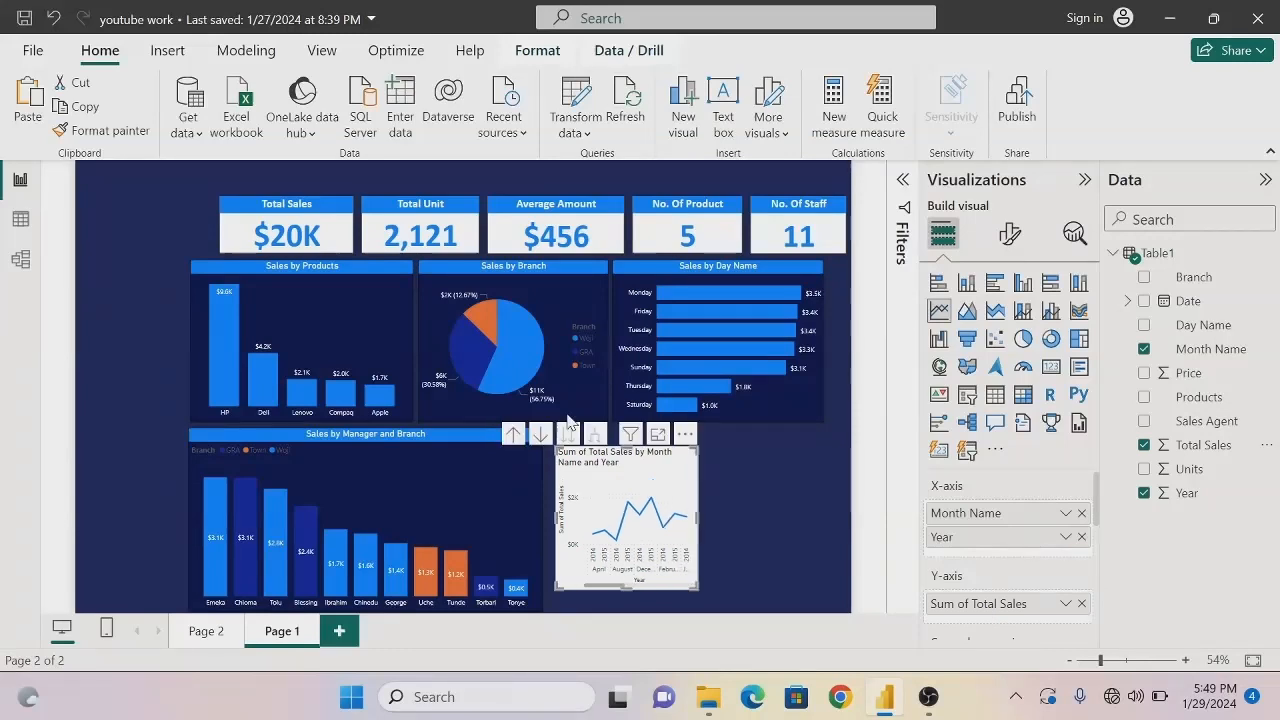
left_click(363, 317)
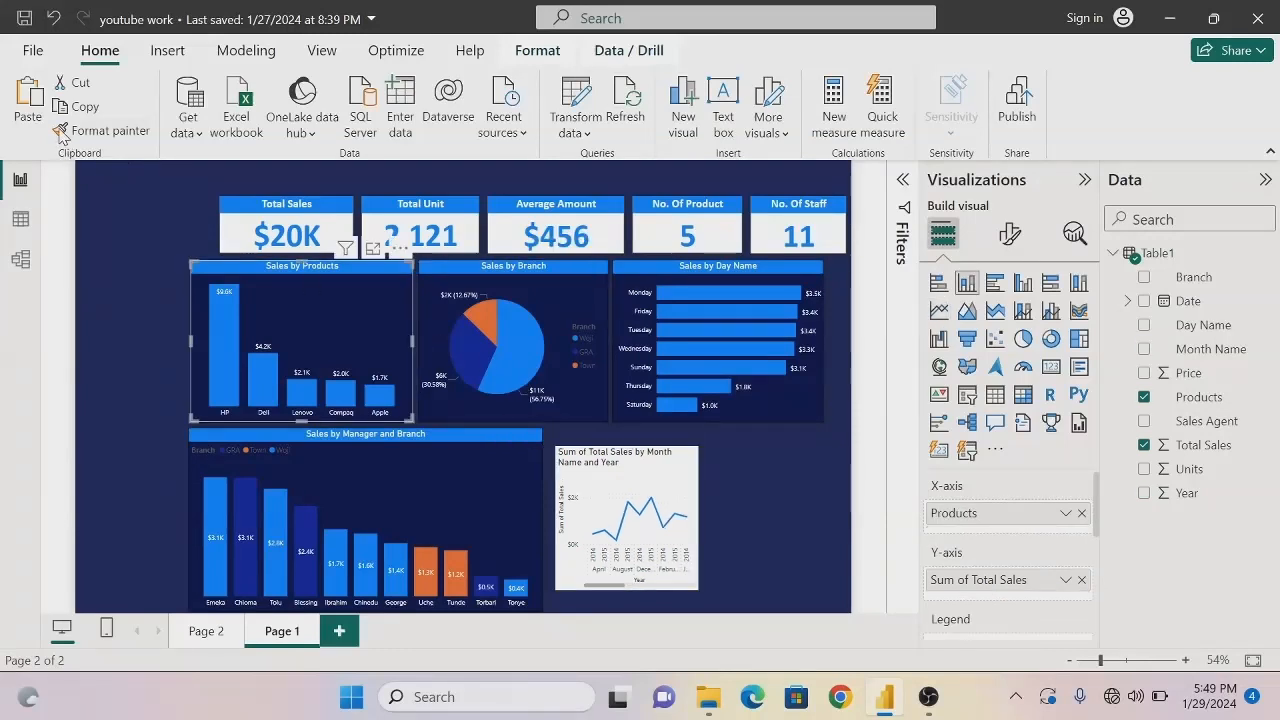
left_click(62, 130)
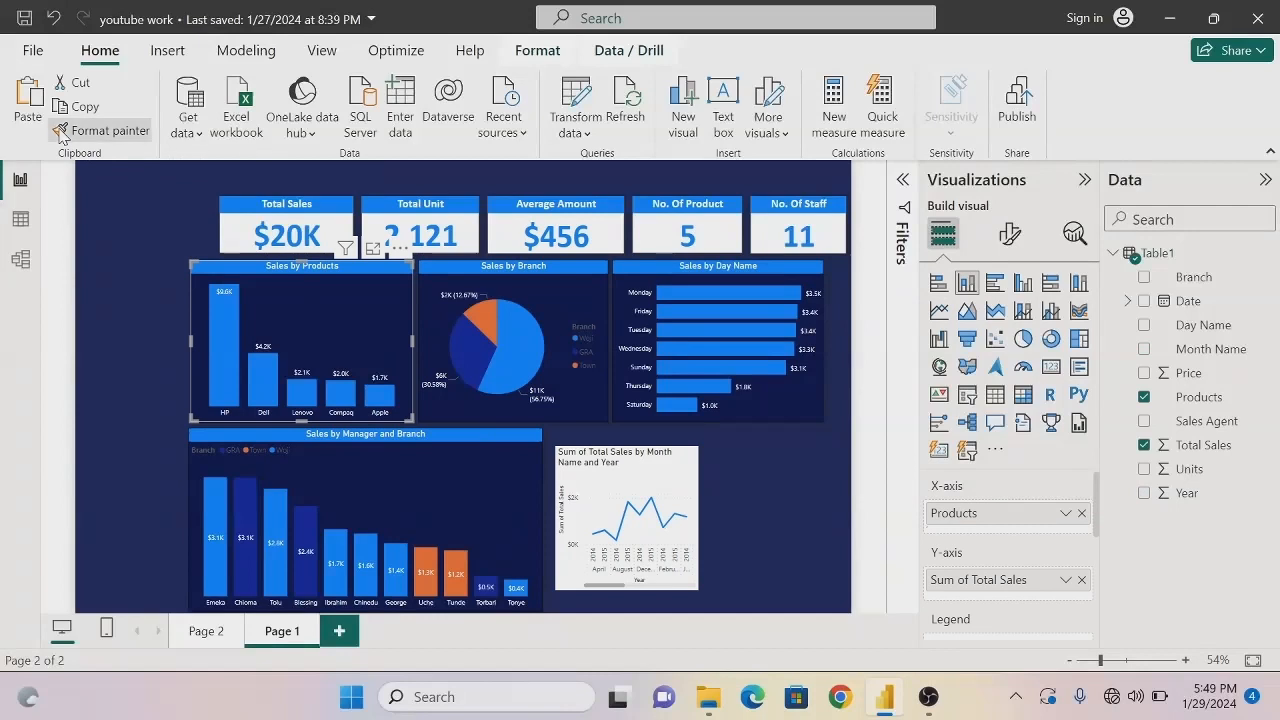
left_click(595, 490)
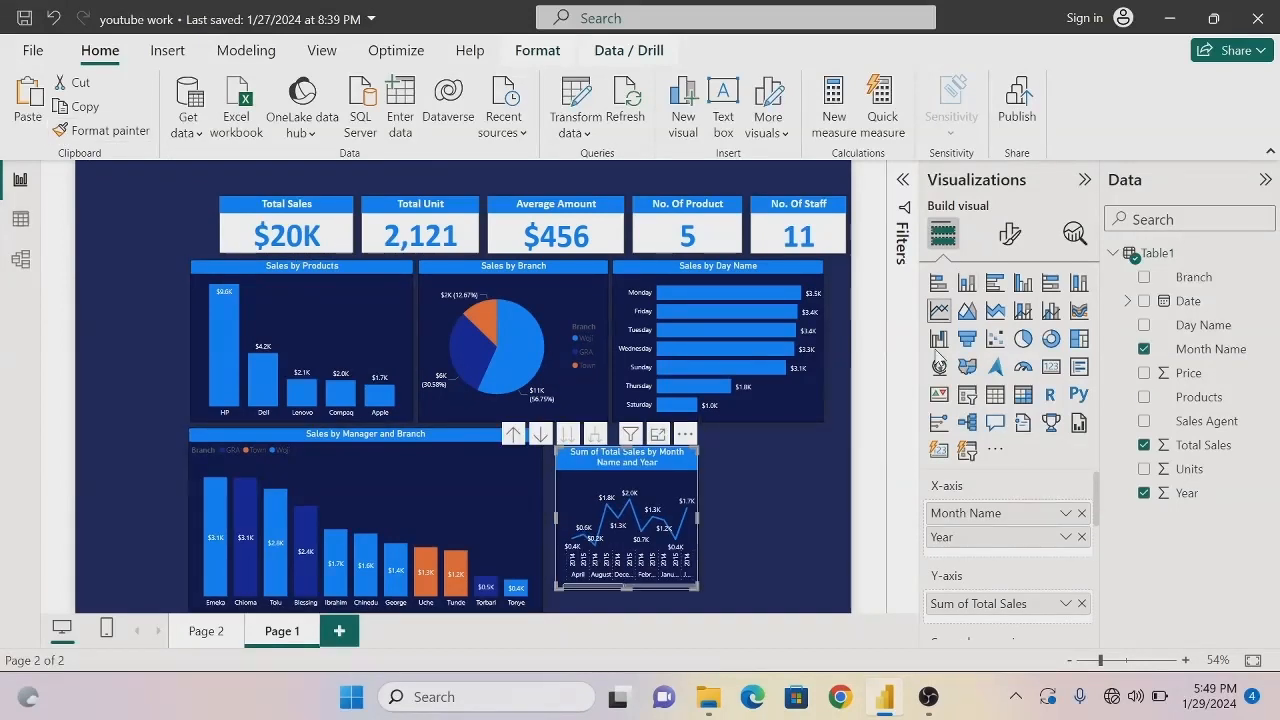
Turn off the X-axis values of the line chart
left_click(1010, 240)
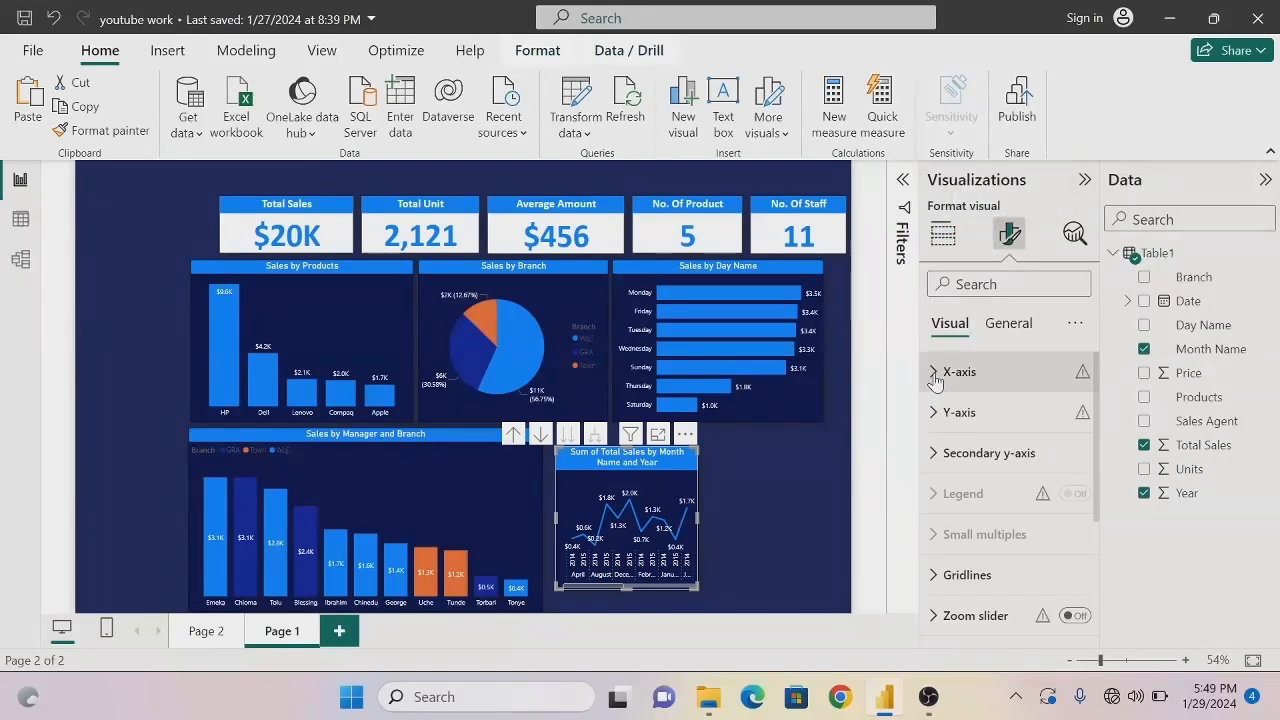
left_click(935, 375)
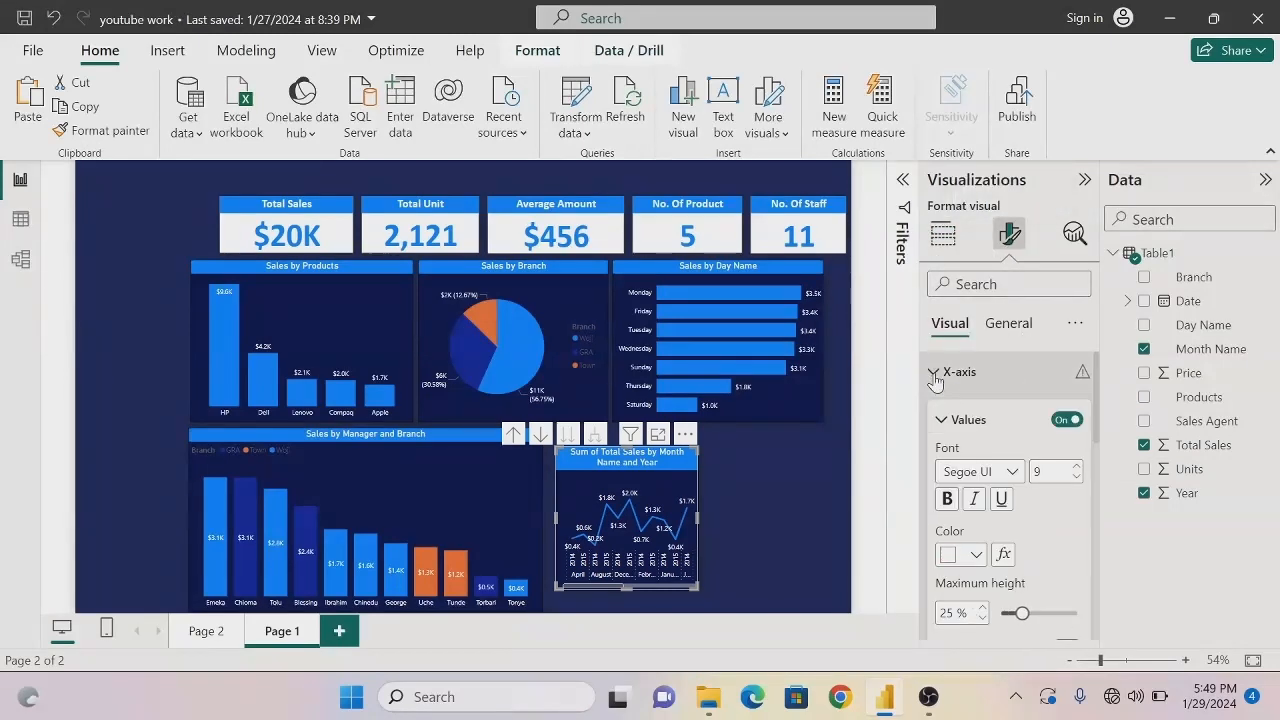
left_click(1070, 420)
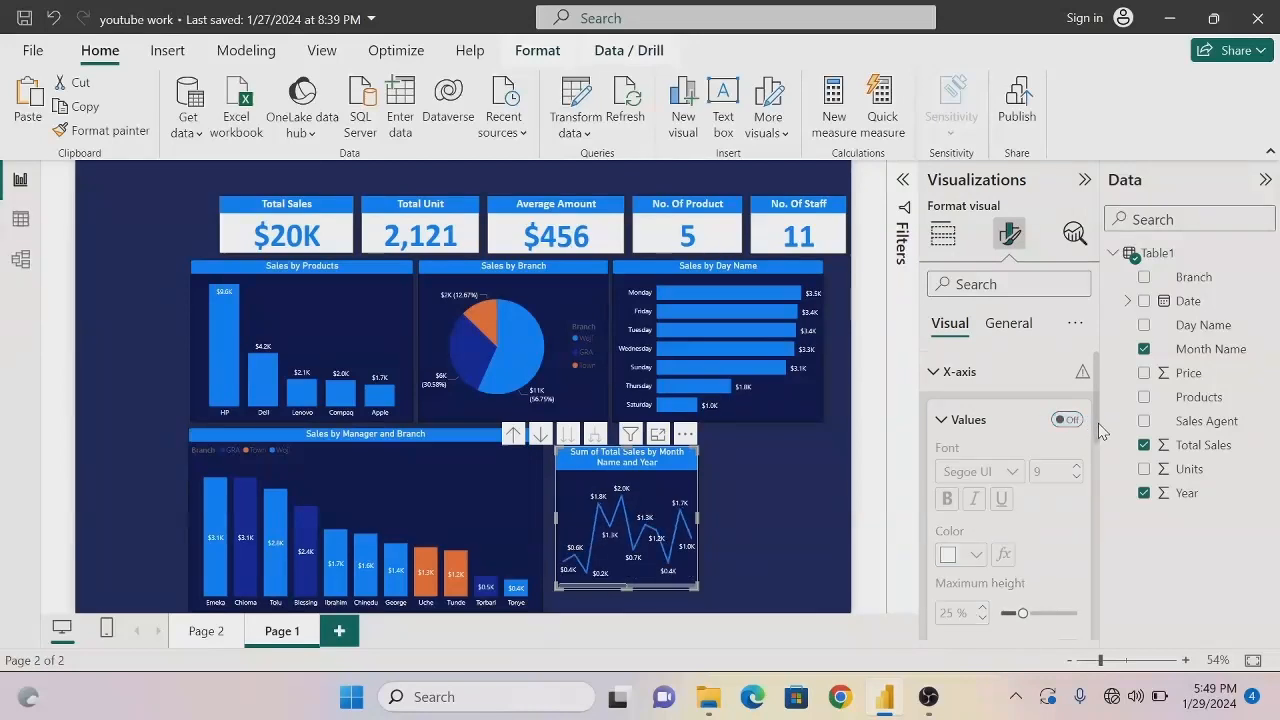
Turn on the Y-axis values and the Y-axis title of the line chart
scroll(1096, 428, "down", 5)
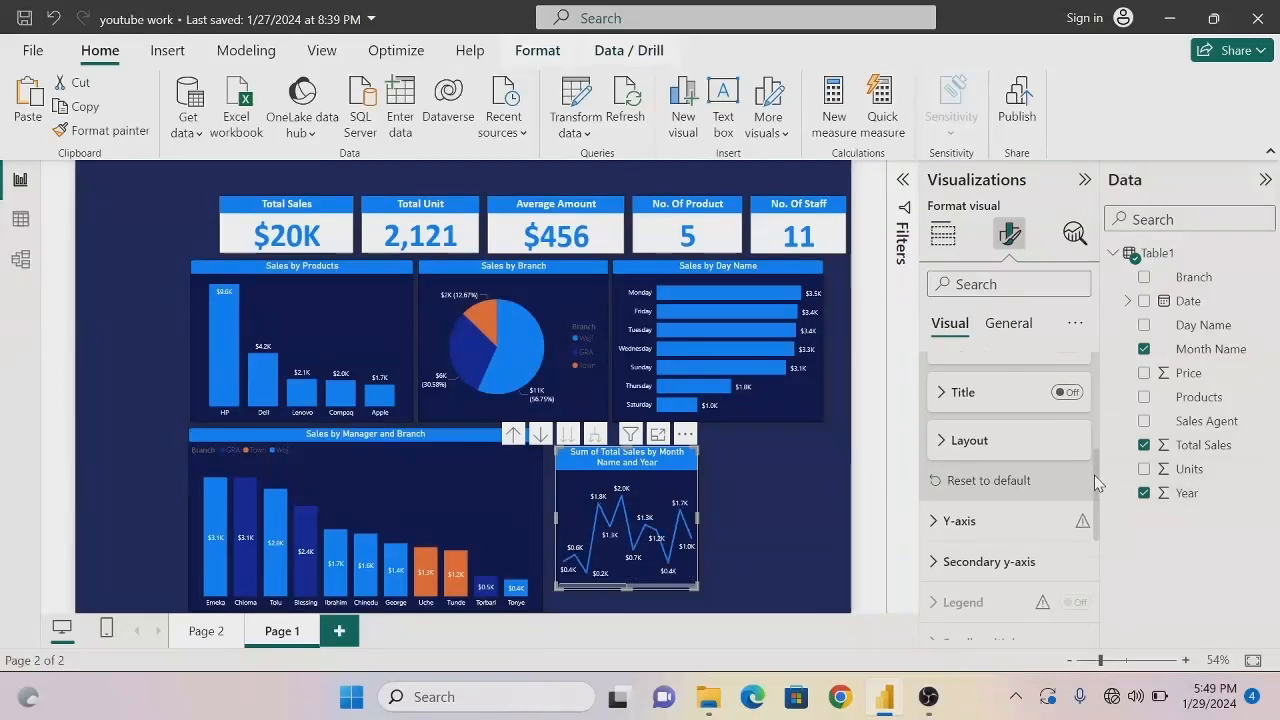
left_click(935, 522)
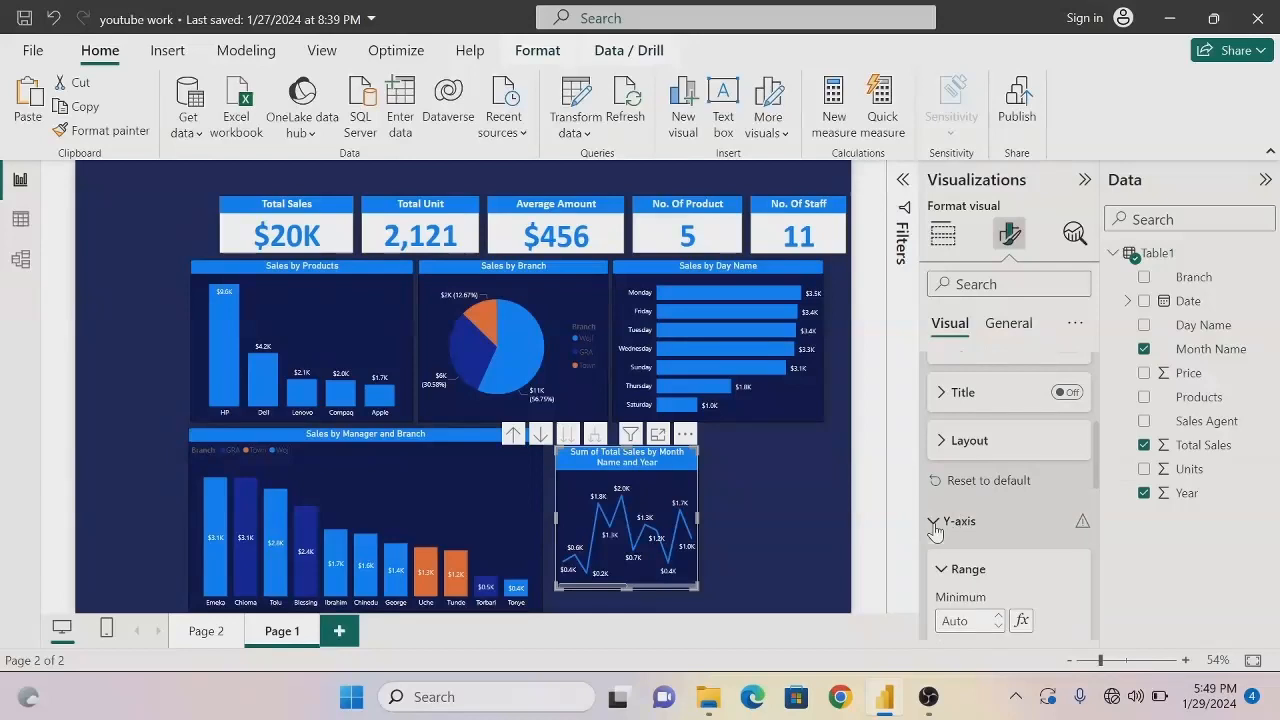
scroll(1095, 505, "down", 1)
left_click_drag(1097, 506, 1099, 560)
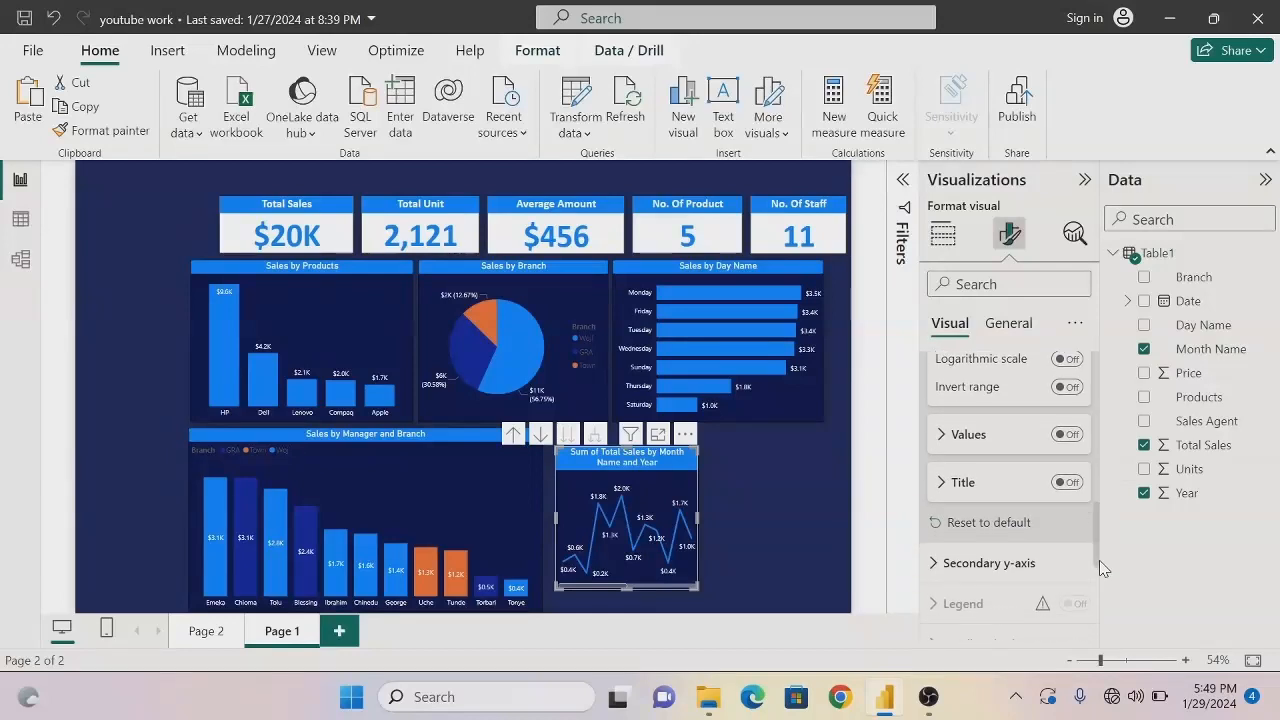
left_click(1066, 434)
left_click(1064, 484)
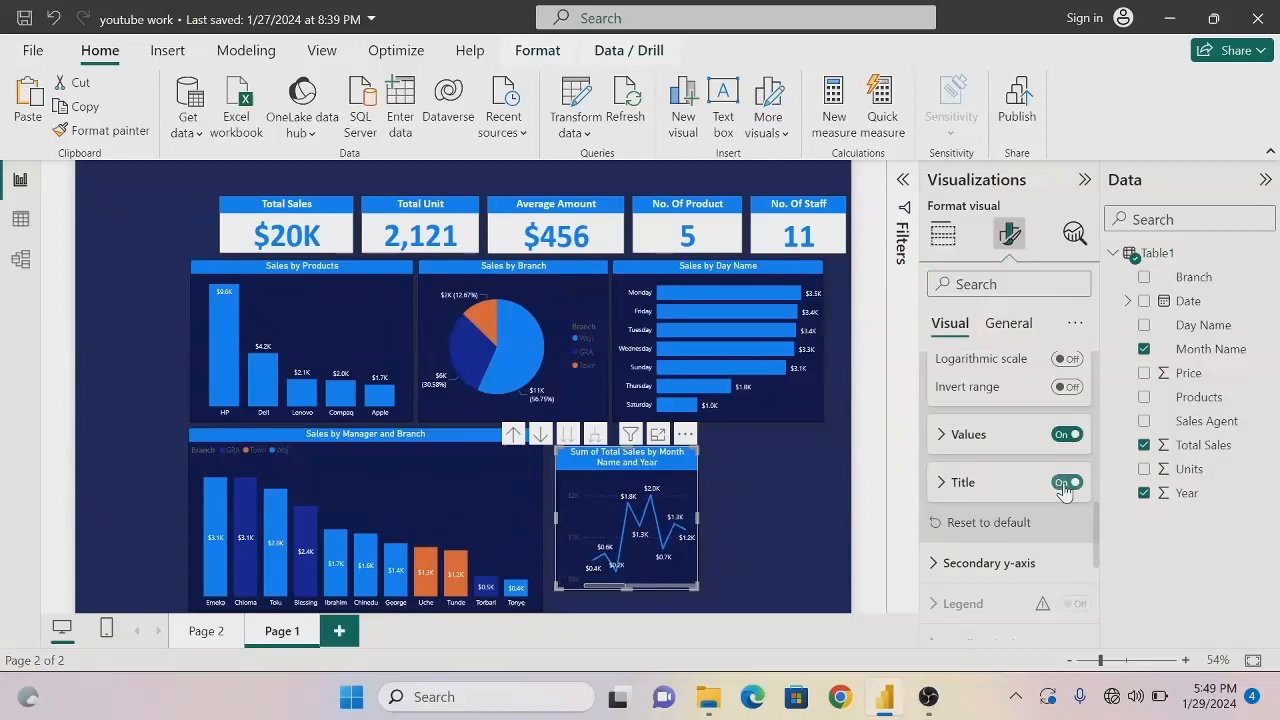
Turn off the line chart's data labels and set its line type to Smooth
left_click_drag(1098, 530, 1099, 592)
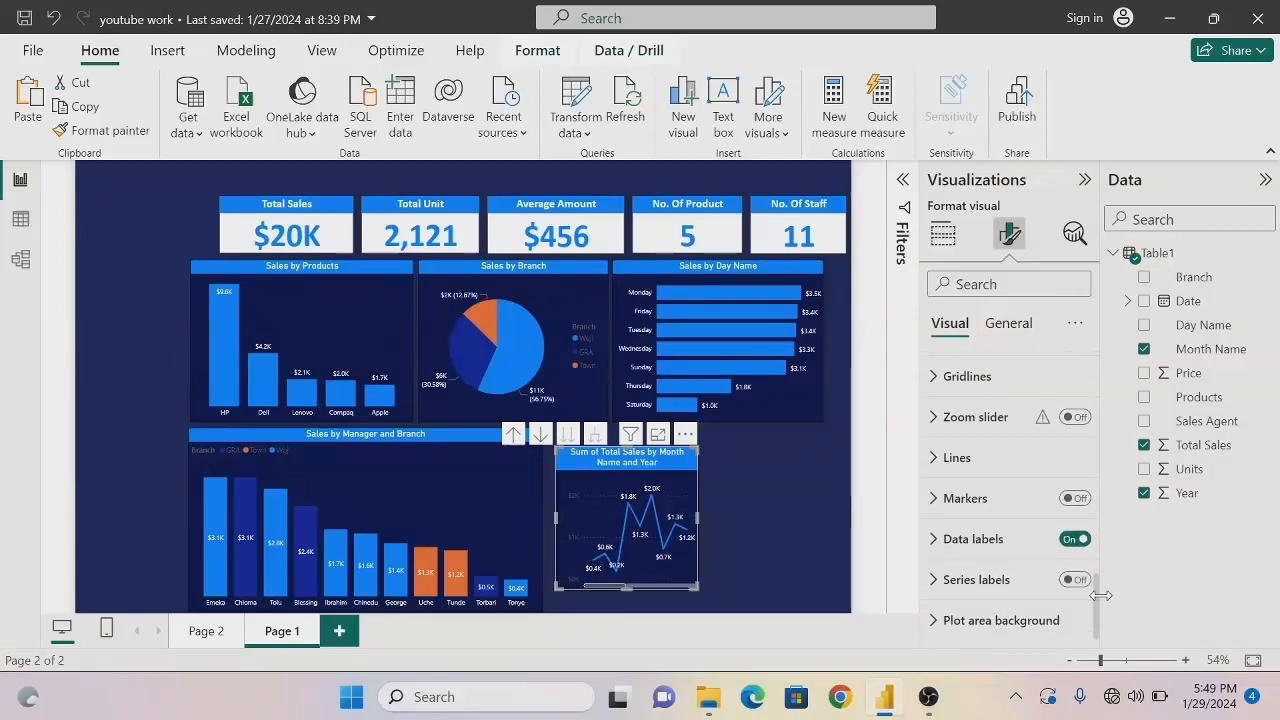
left_click(1078, 540)
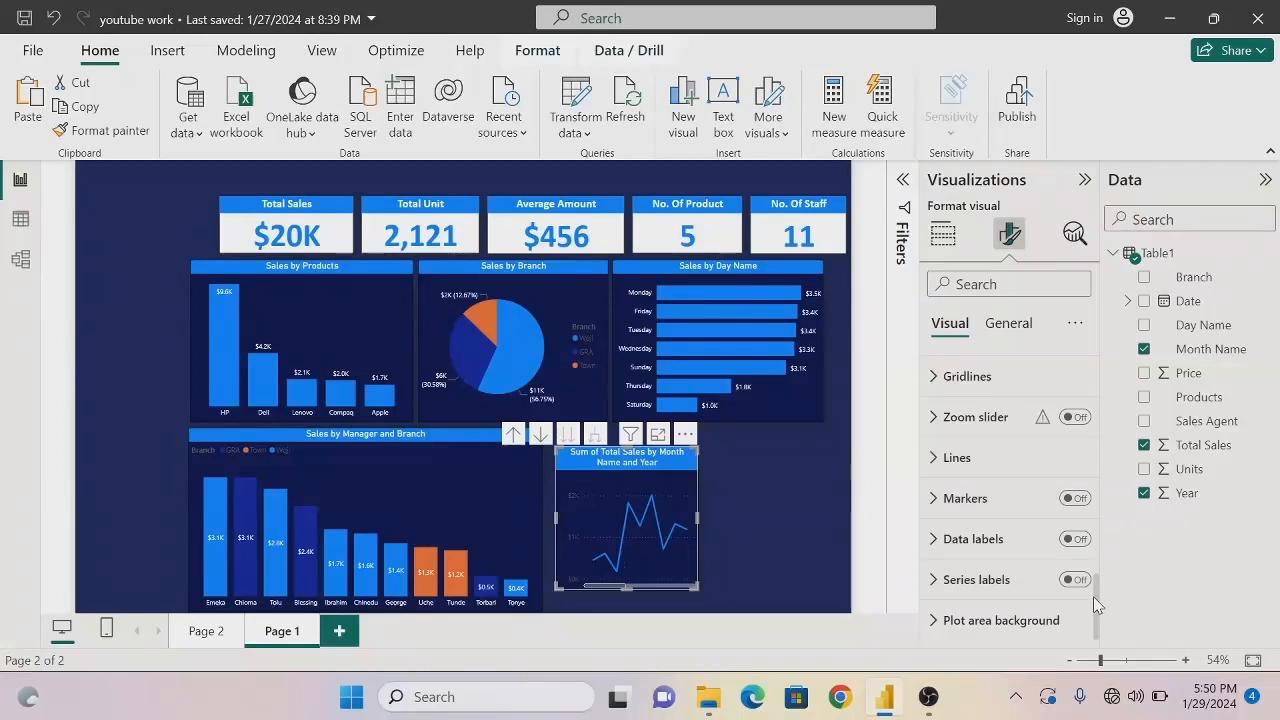
left_click(932, 462)
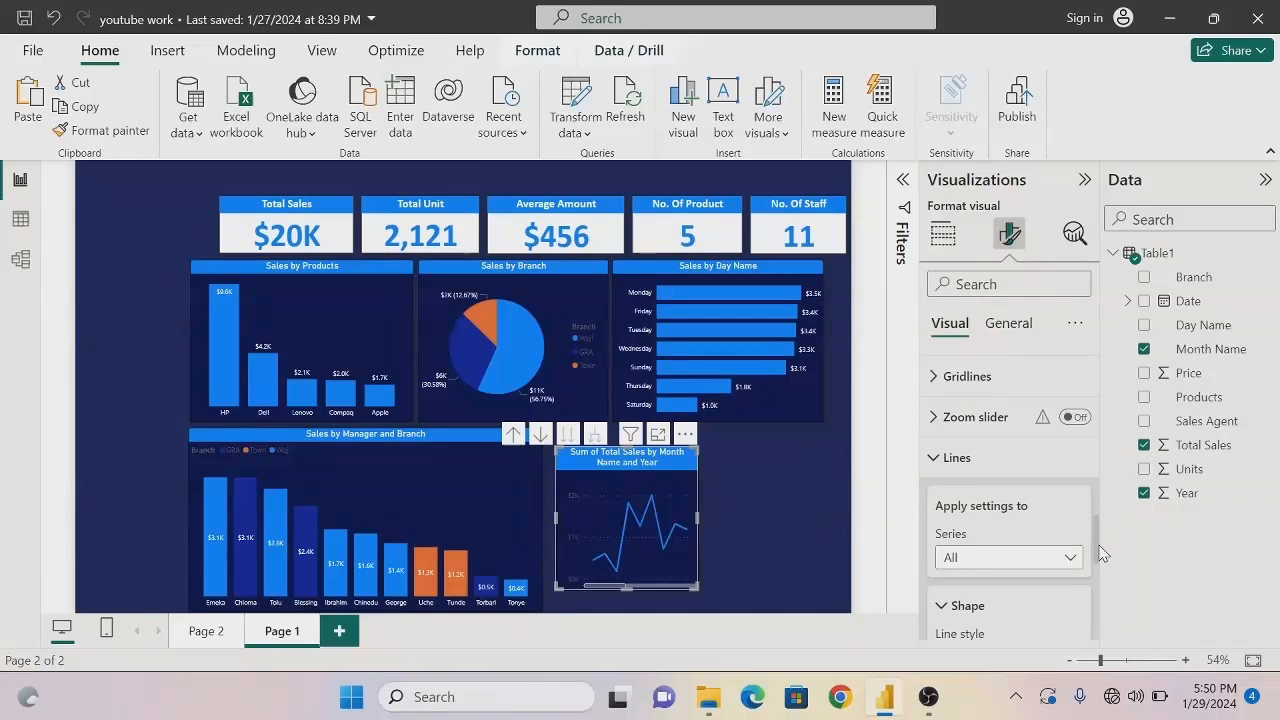
scroll(1100, 555, "down", 5)
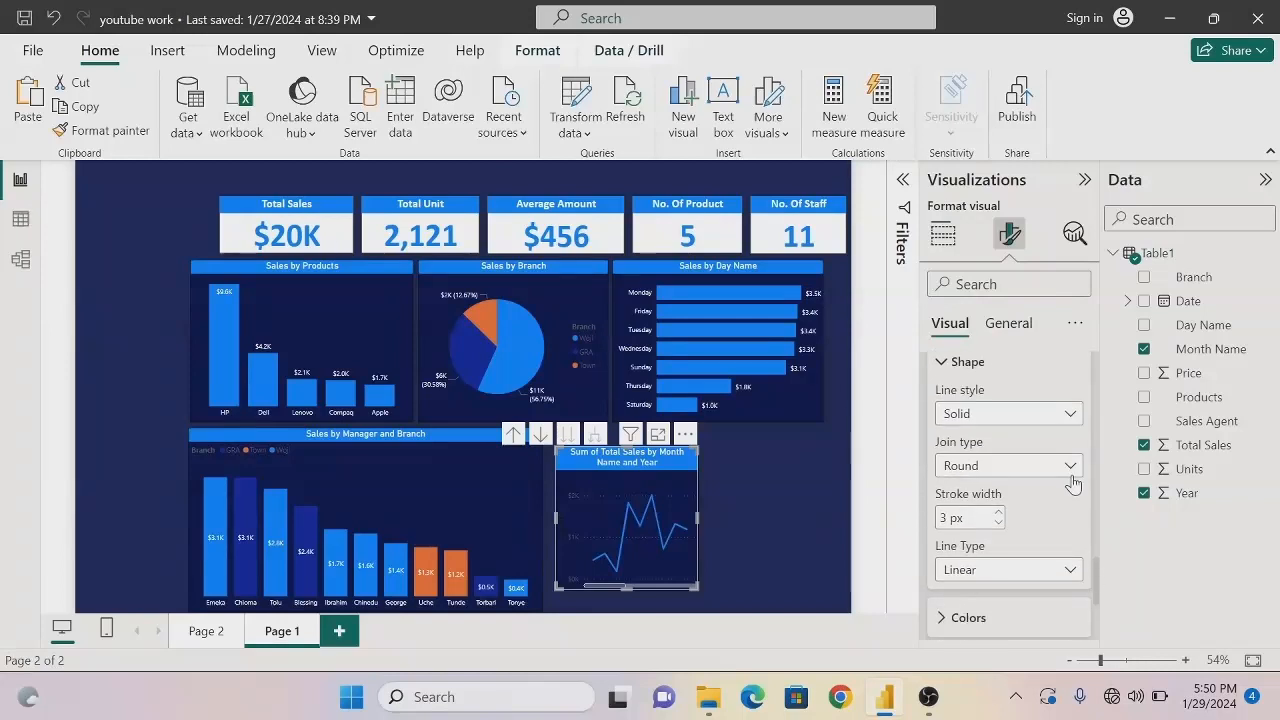
left_click(1068, 572)
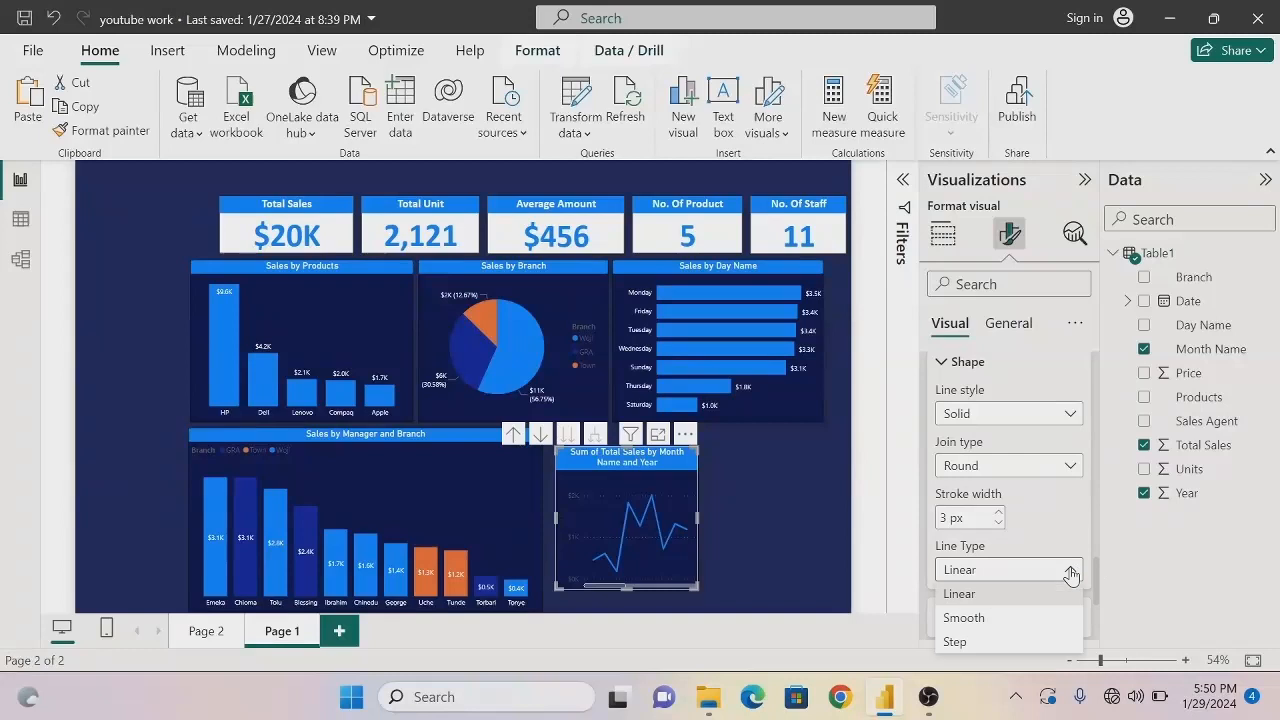
left_click(965, 618)
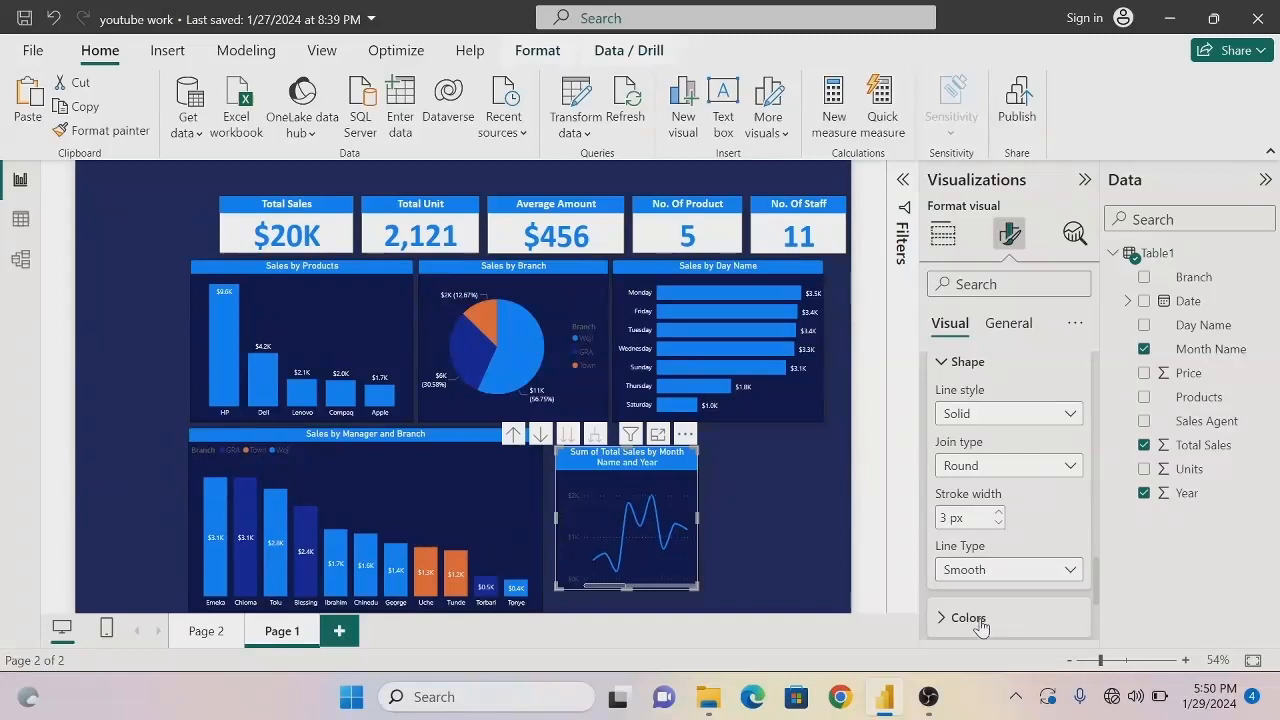
scroll(1097, 600, "down", 5)
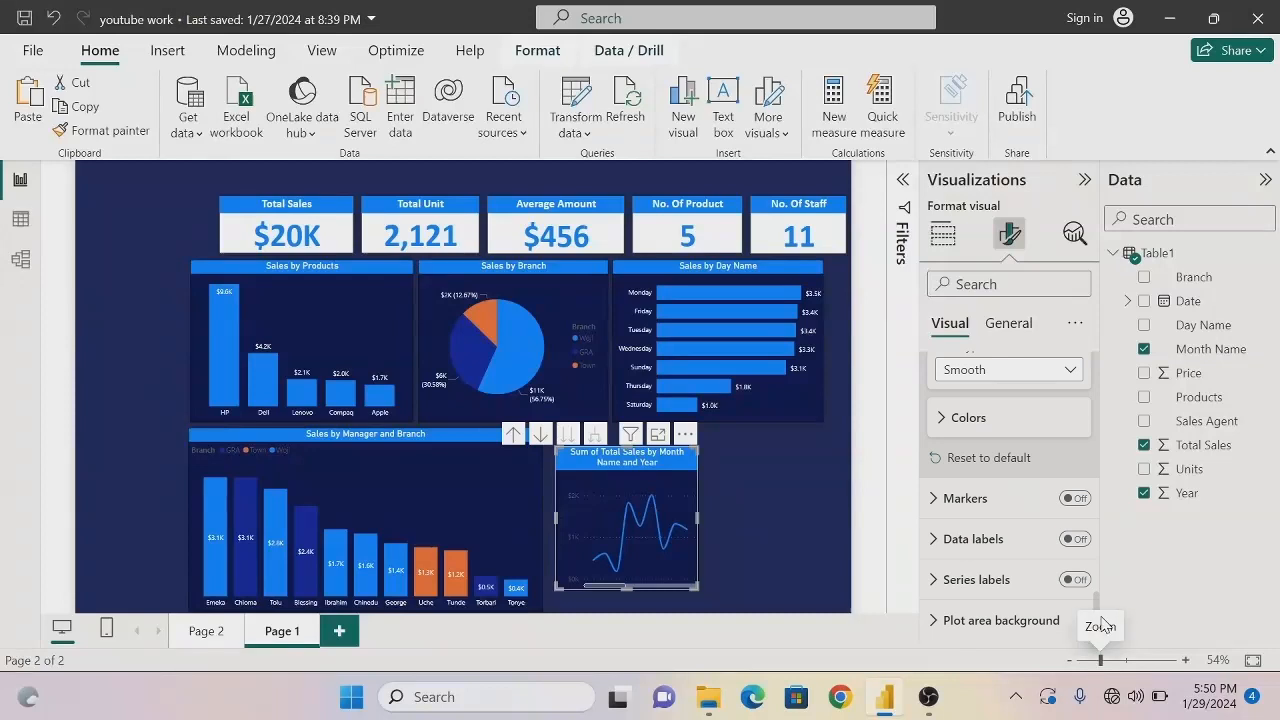
Turn off the horizontal gridlines of the line chart
left_click_drag(1099, 603, 1097, 349)
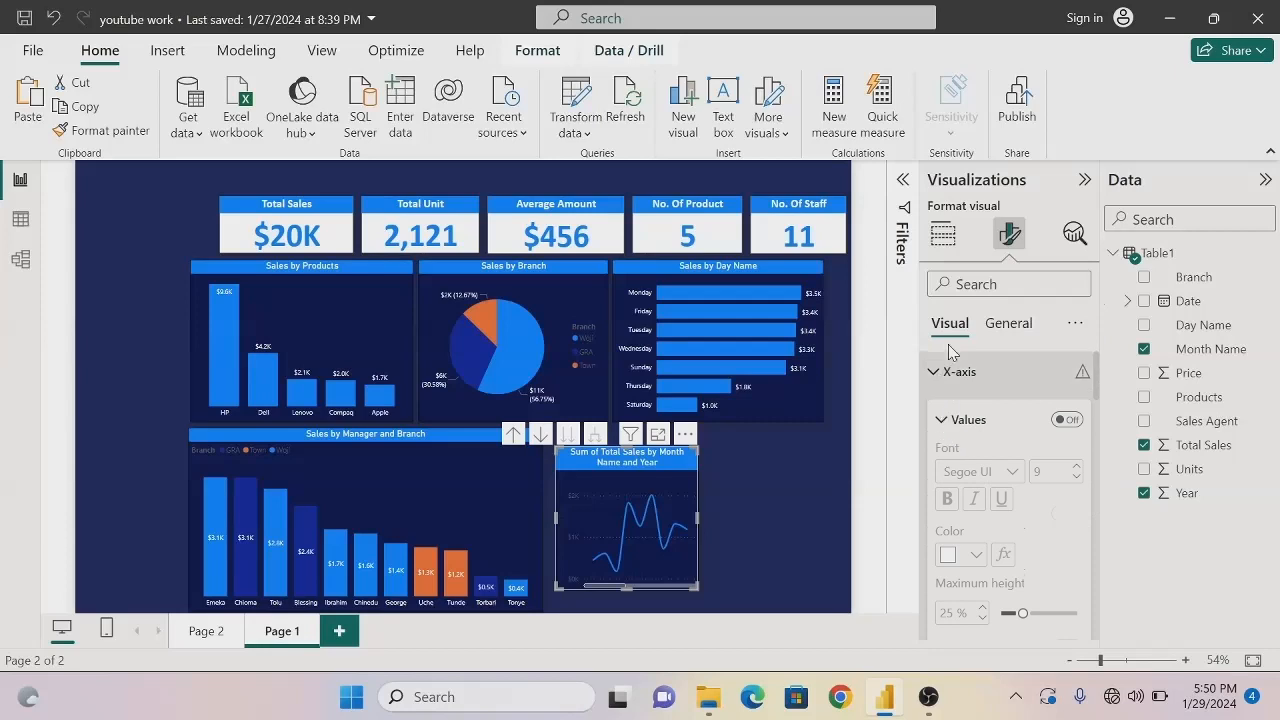
left_click(998, 326)
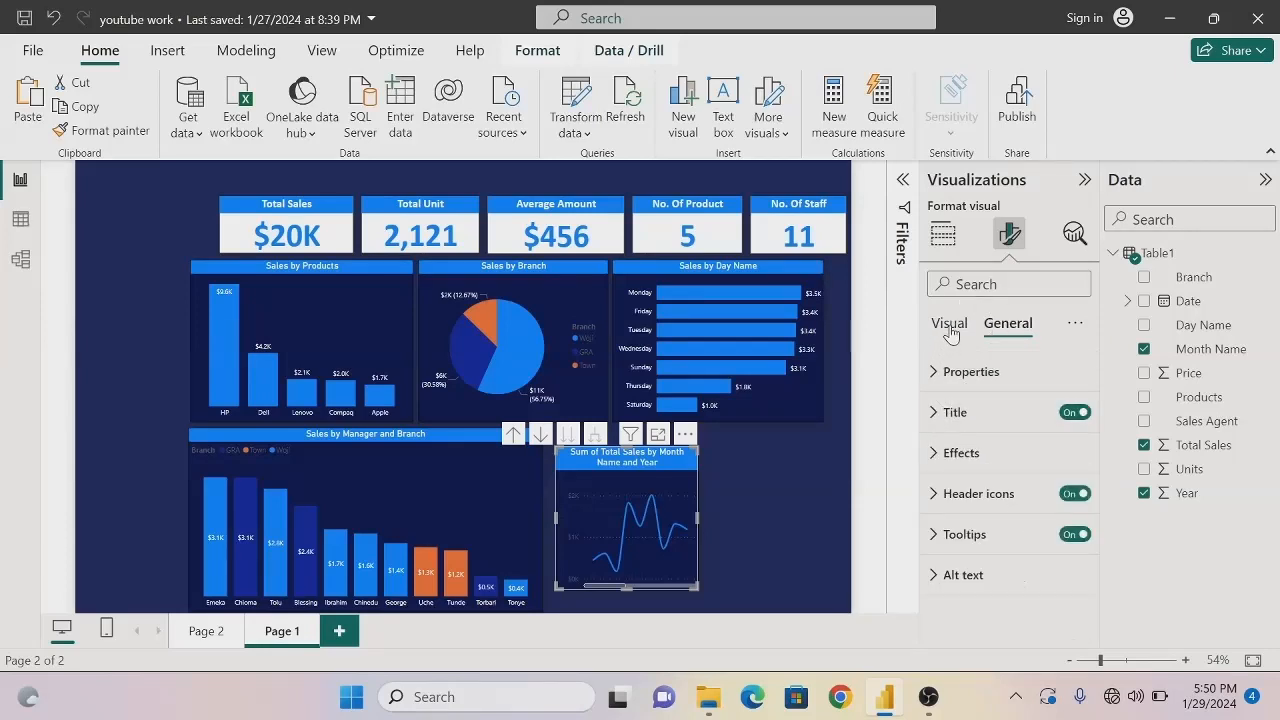
left_click(950, 331)
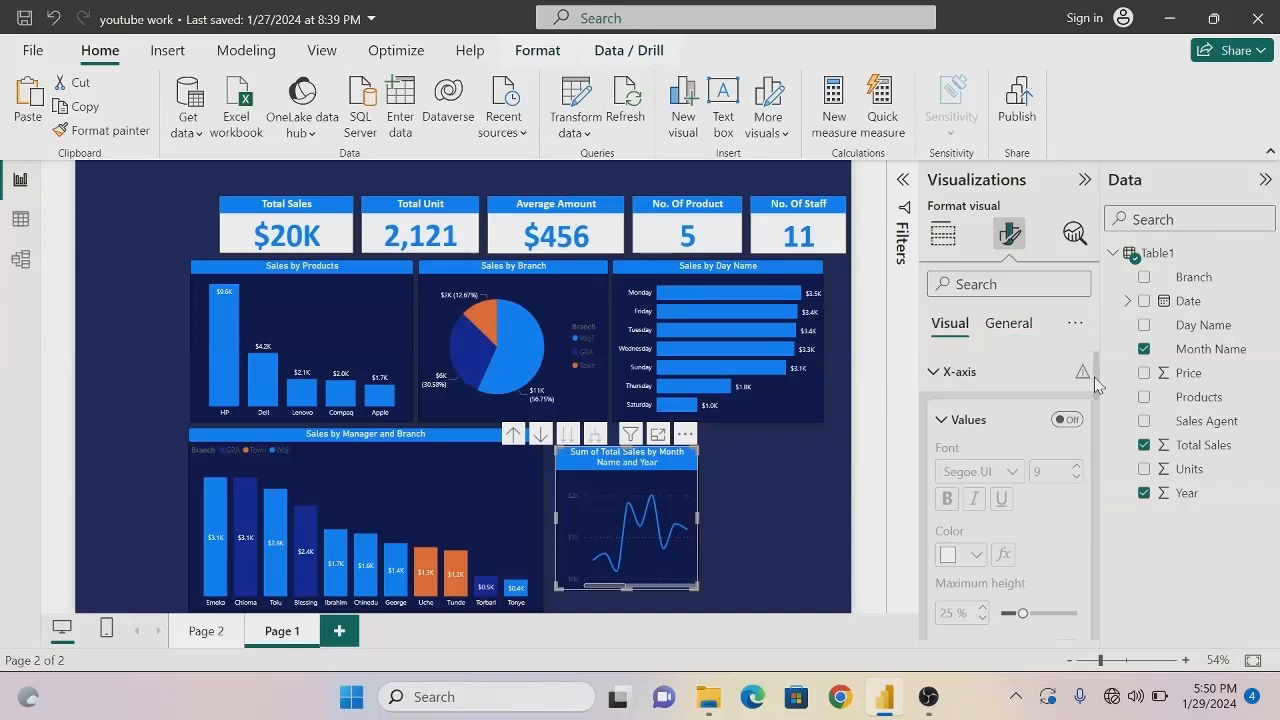
left_click_drag(1097, 385, 1118, 522)
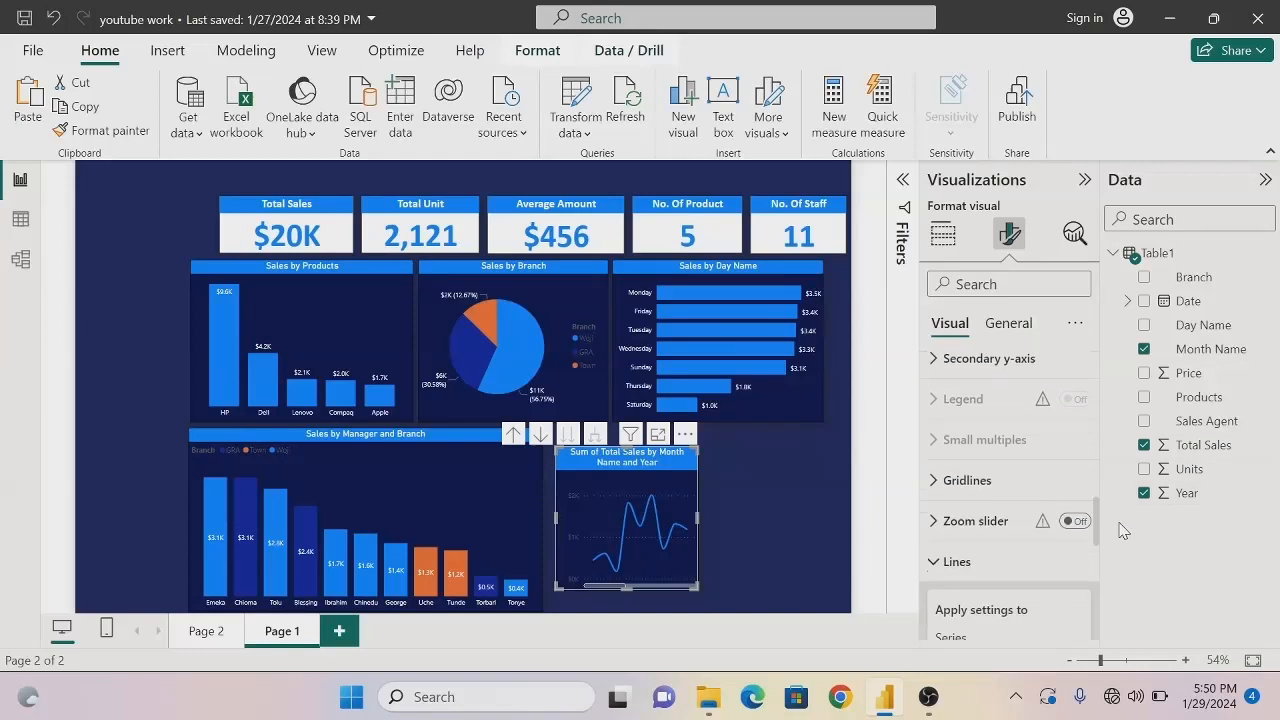
left_click(935, 482)
left_click(1066, 529)
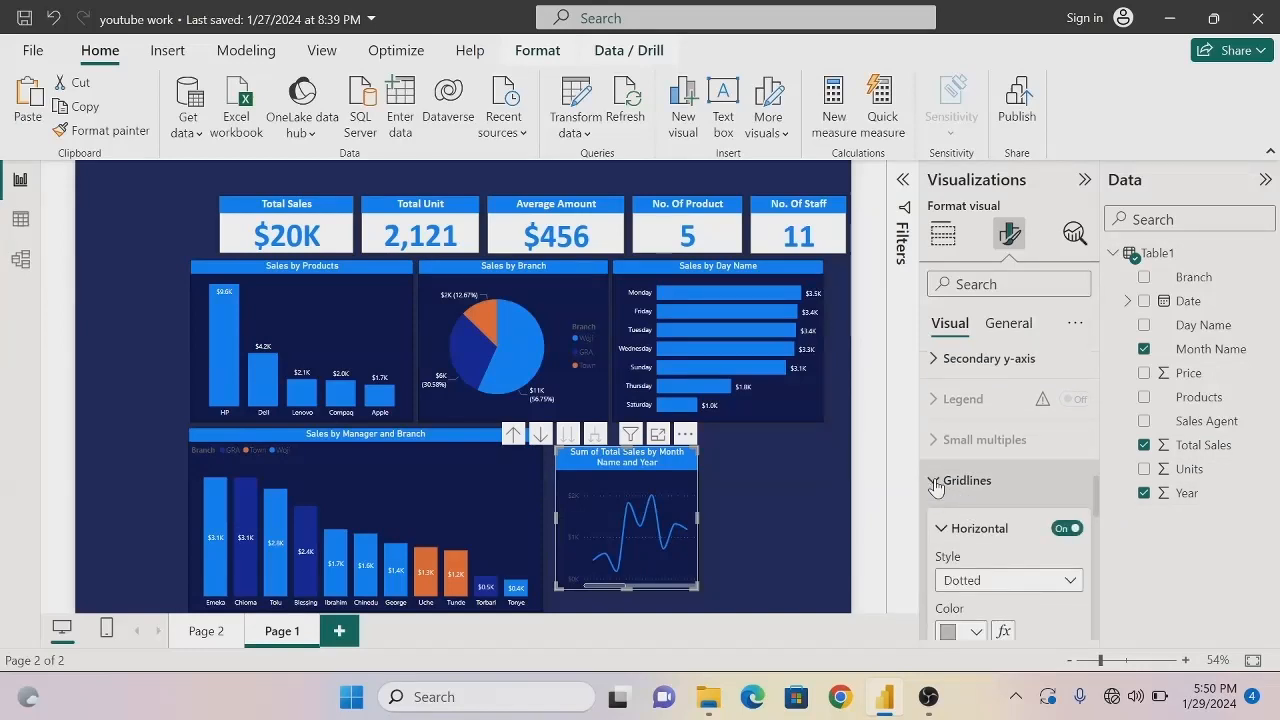
left_click(1068, 530)
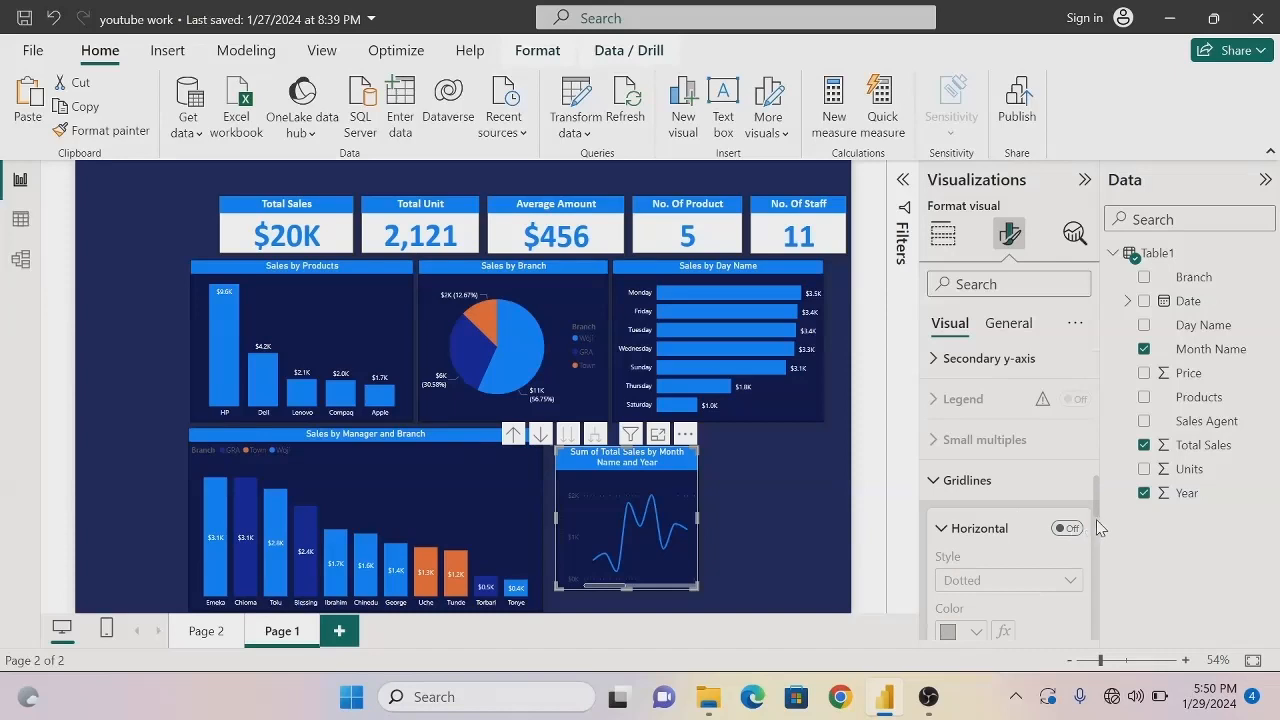
Examine the line chart's line, X-axis and Y-axis format settings
scroll(1100, 530, "down", 5)
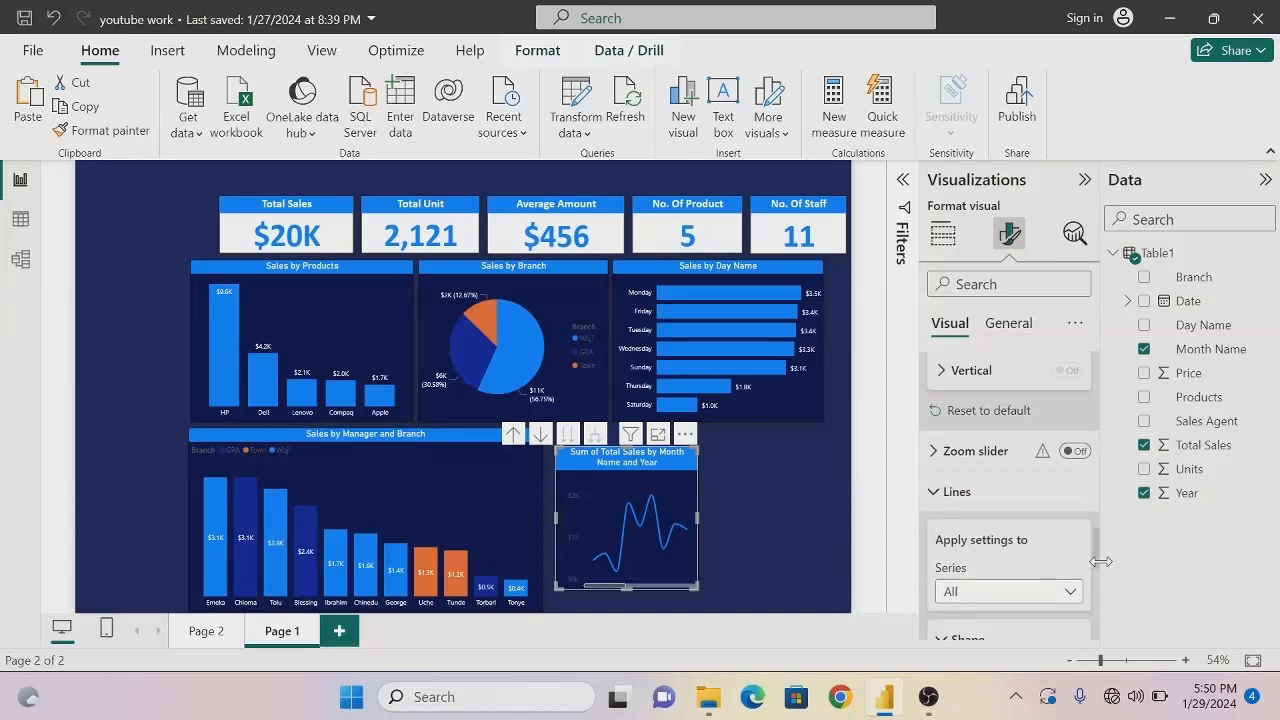
scroll(1100, 561, "down", 8)
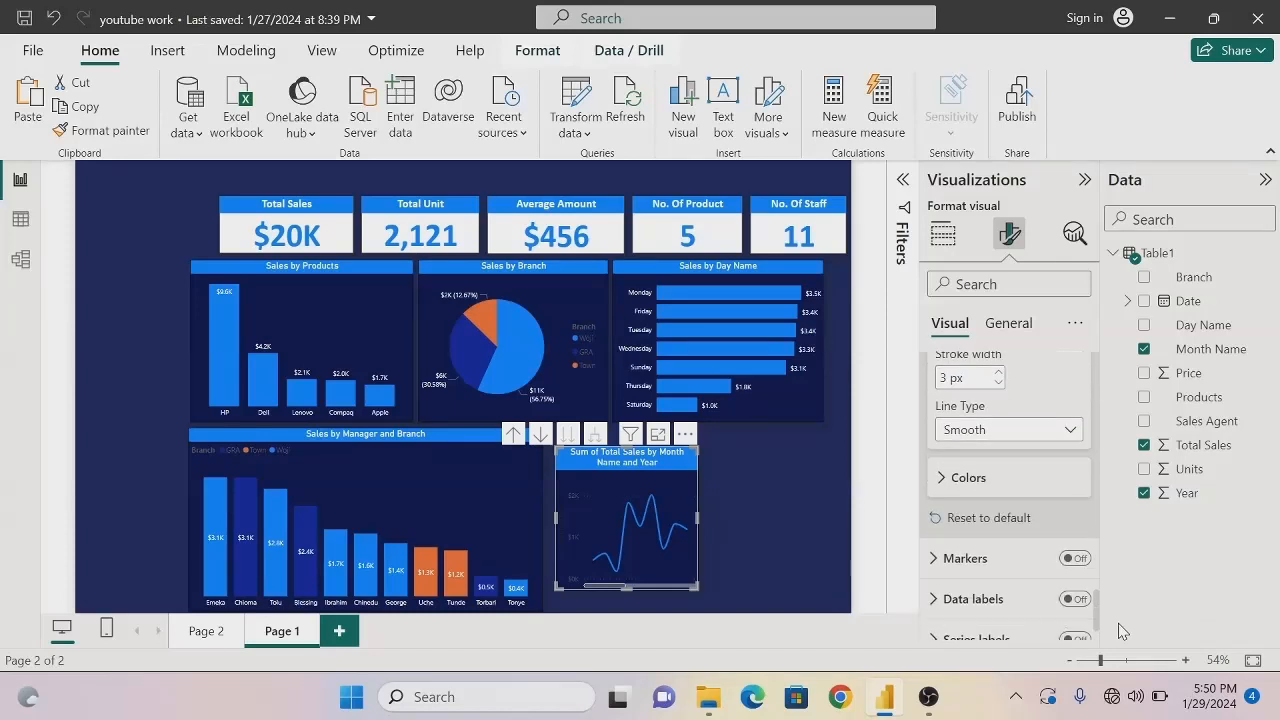
scroll(1100, 500, "up", 10)
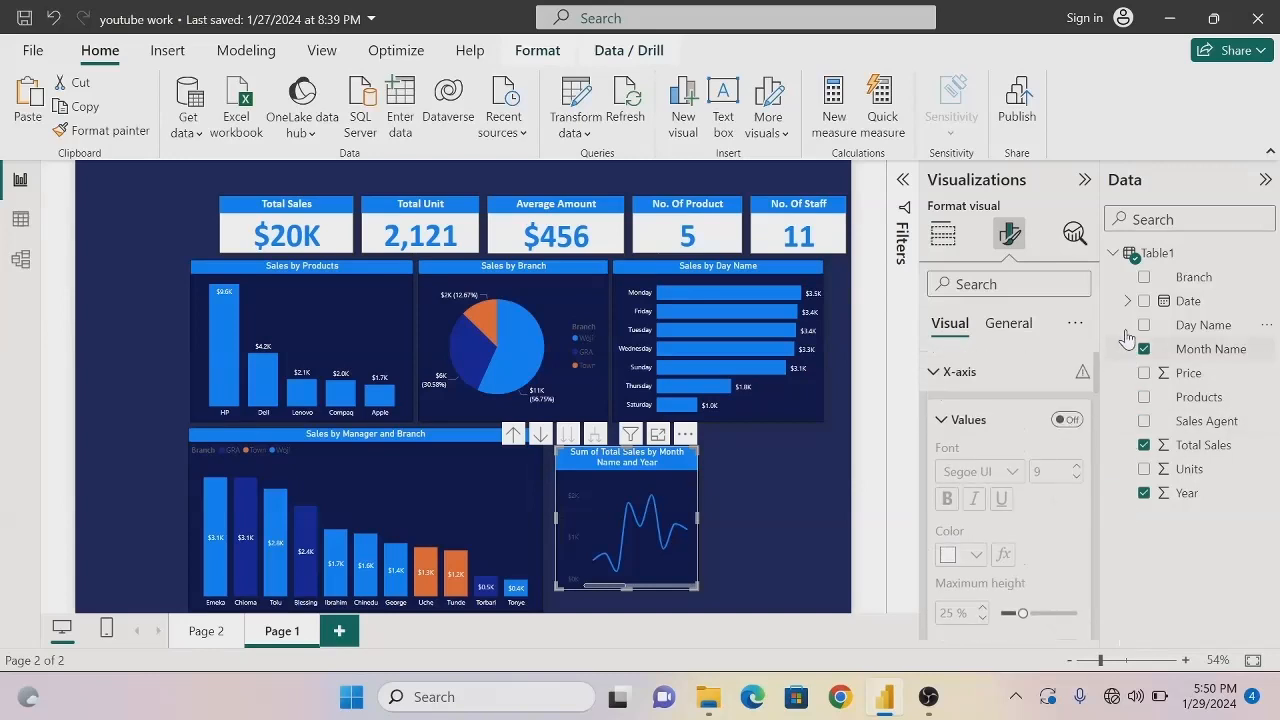
left_click(940, 373)
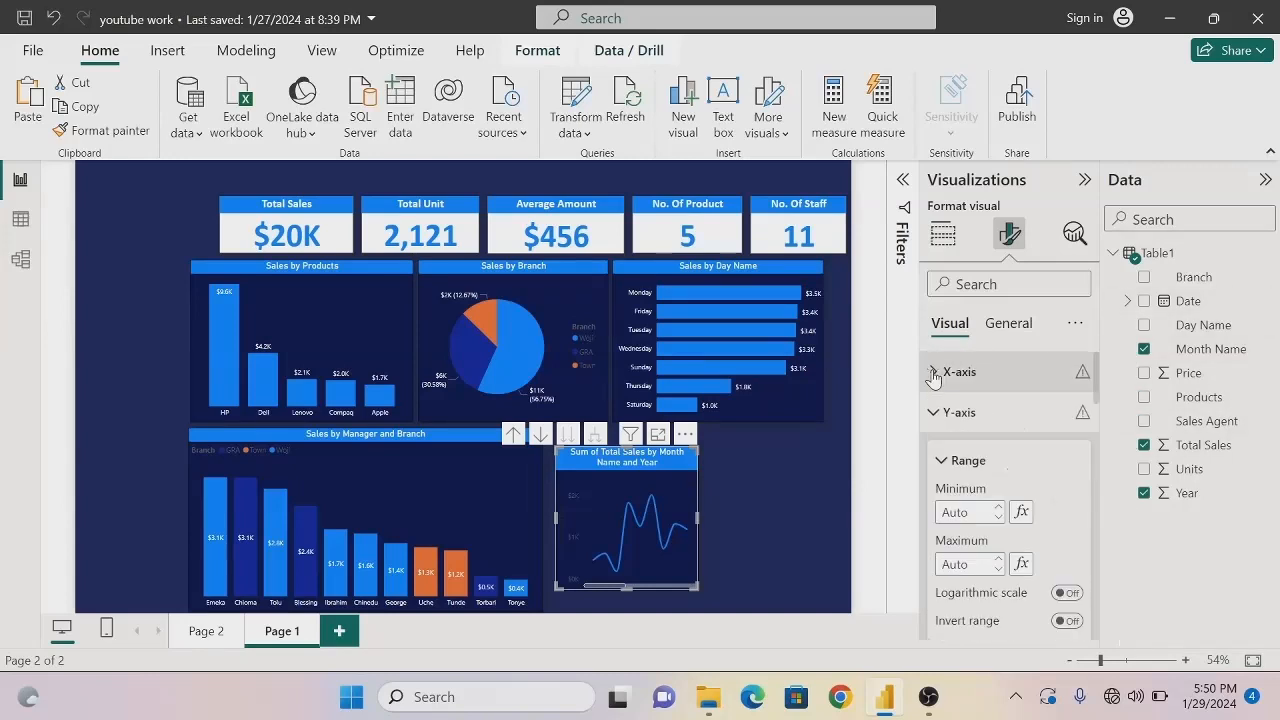
left_click(928, 373)
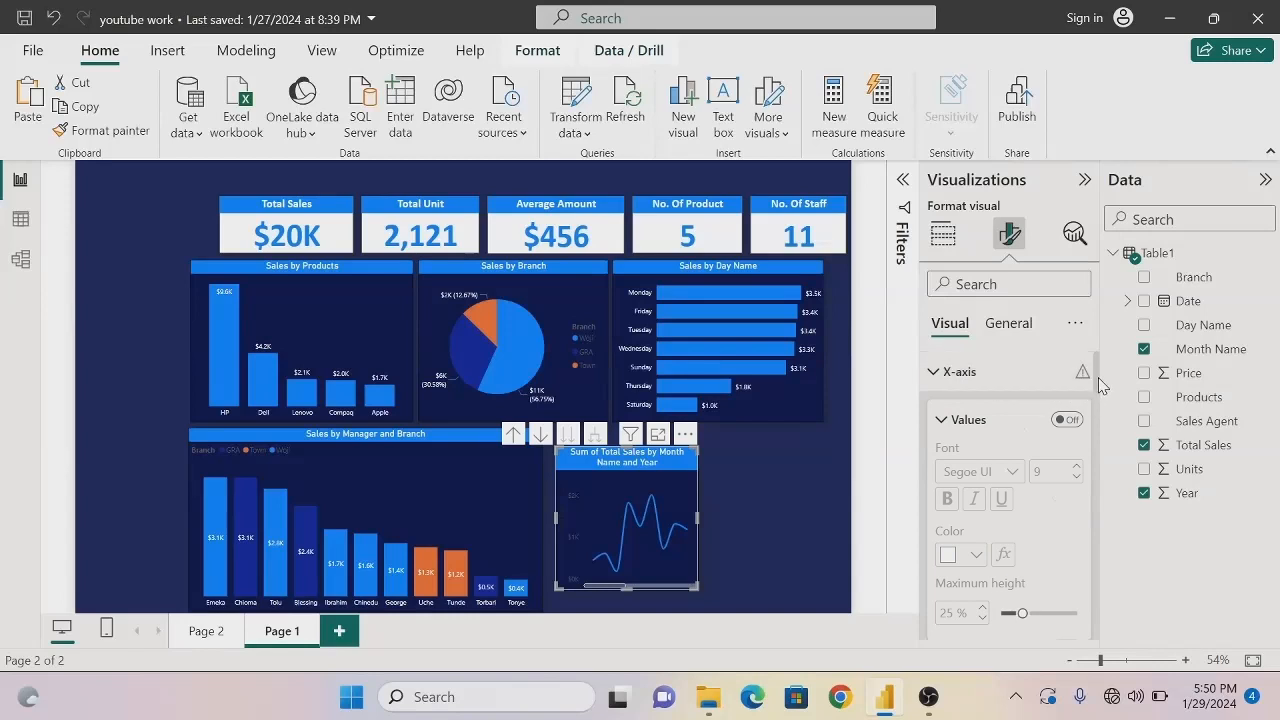
scroll(1093, 392, "down", 3)
scroll(1098, 408, "up", 1)
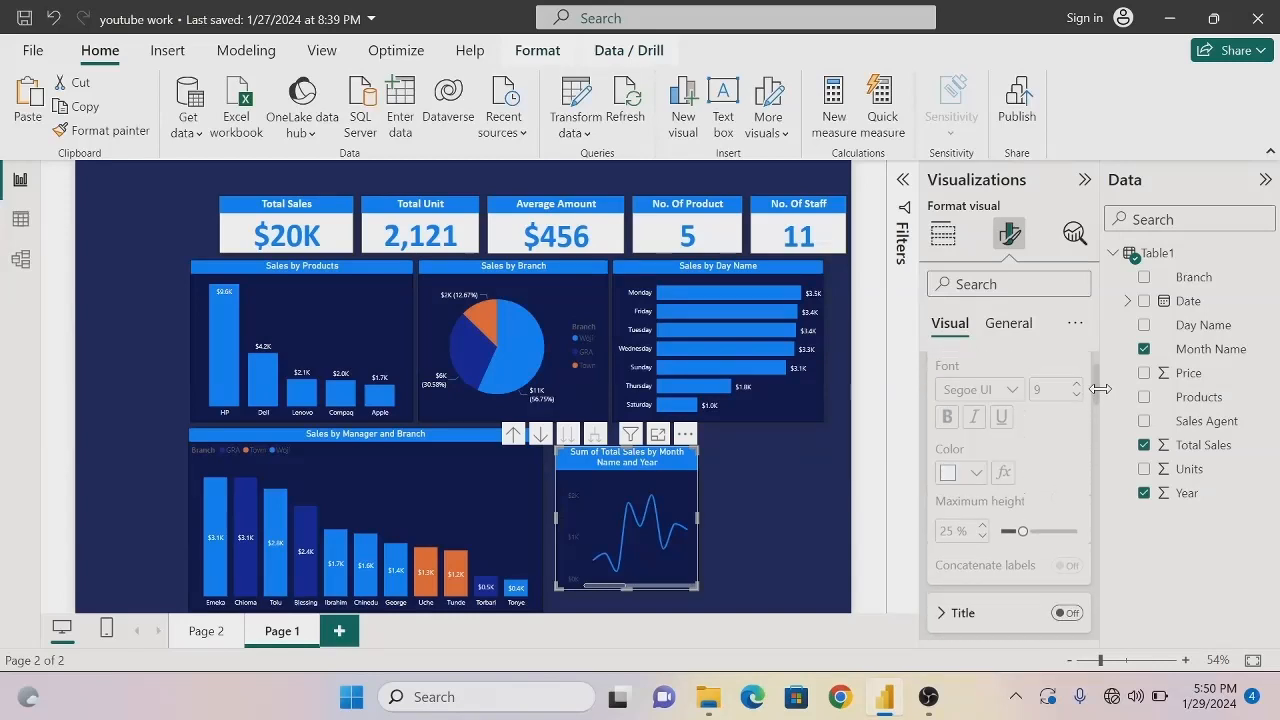
scroll(1100, 420, "down", 4)
scroll(1110, 460, "down", 2)
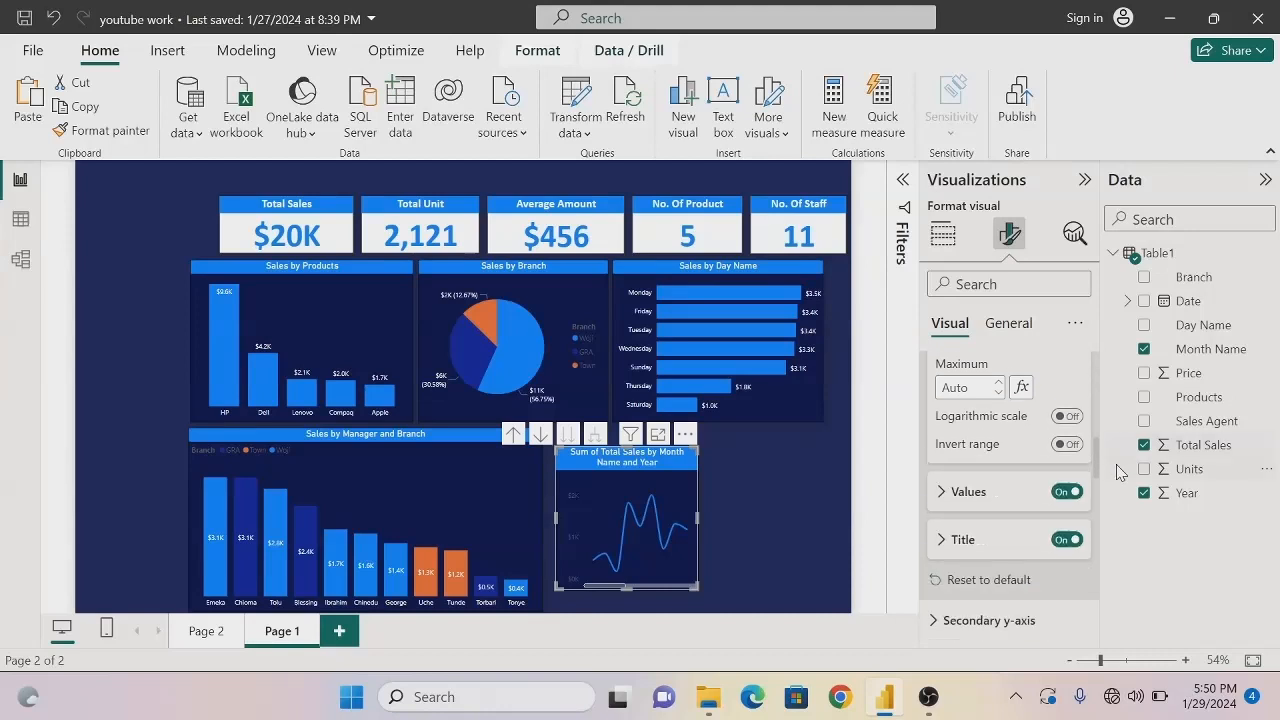
scroll(1112, 440, "up", 3)
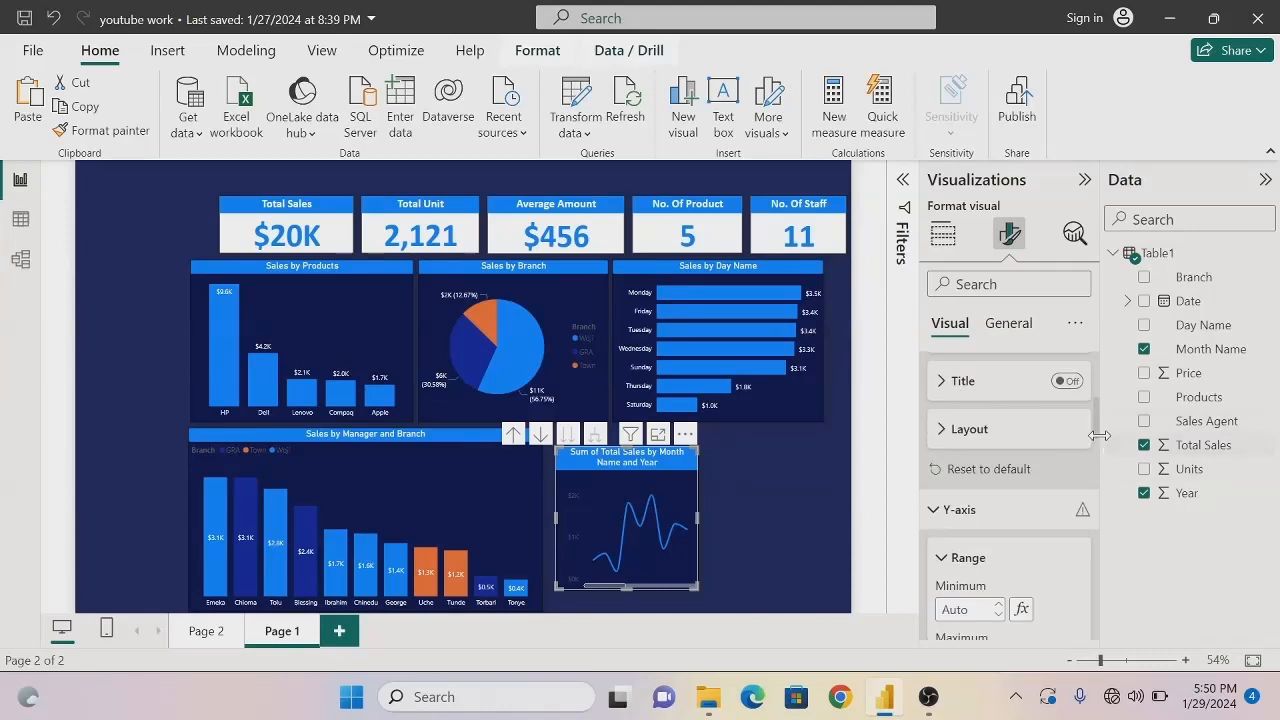
left_click(935, 510)
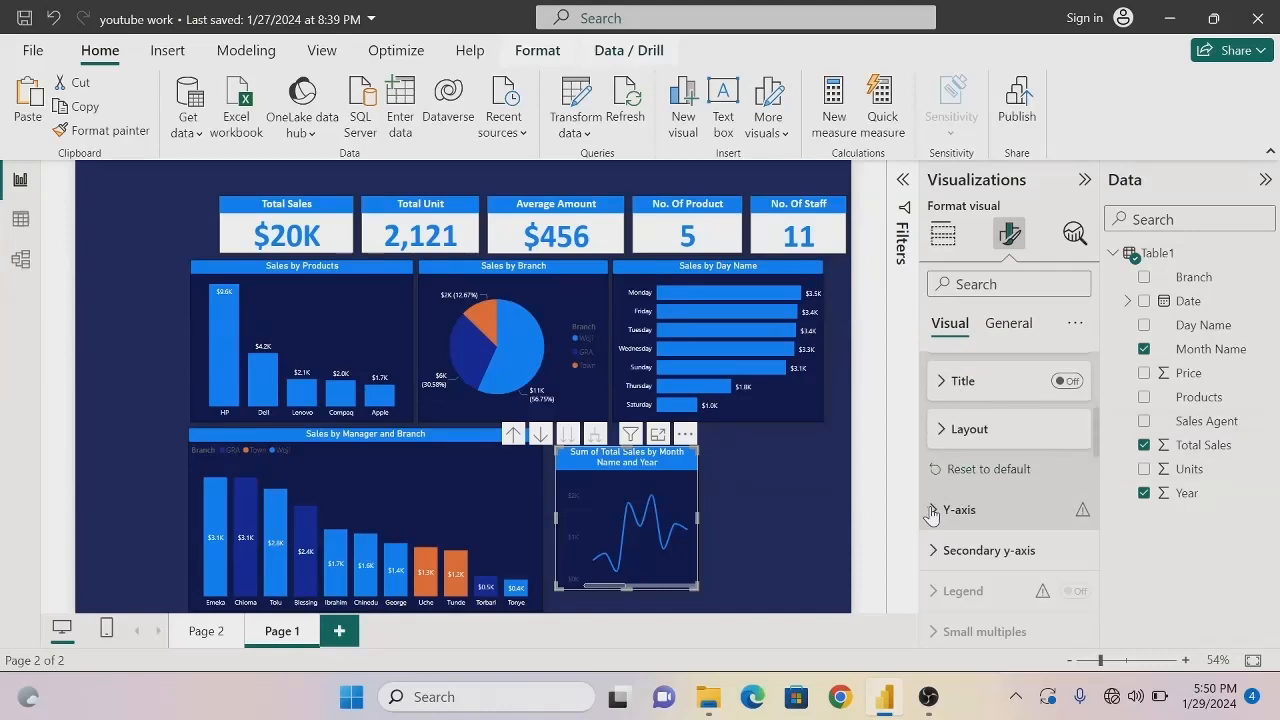
left_click_drag(1098, 457, 1117, 648)
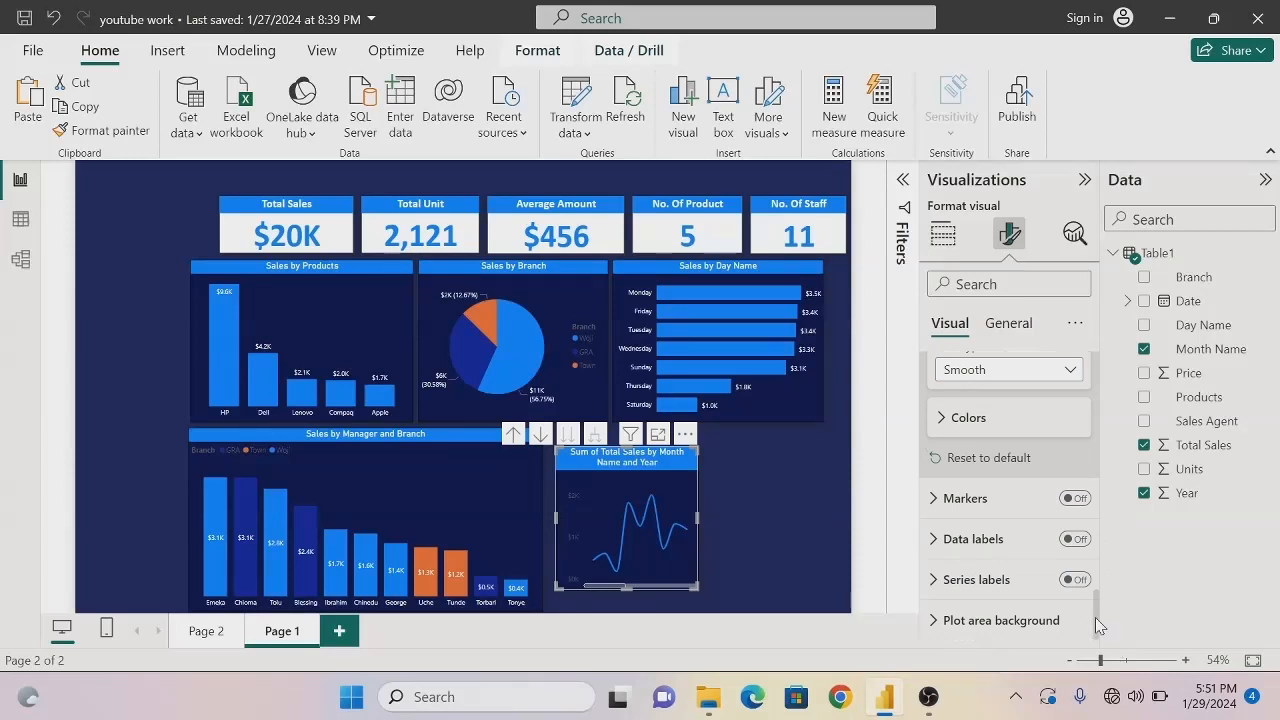
left_click_drag(1099, 626, 1101, 339)
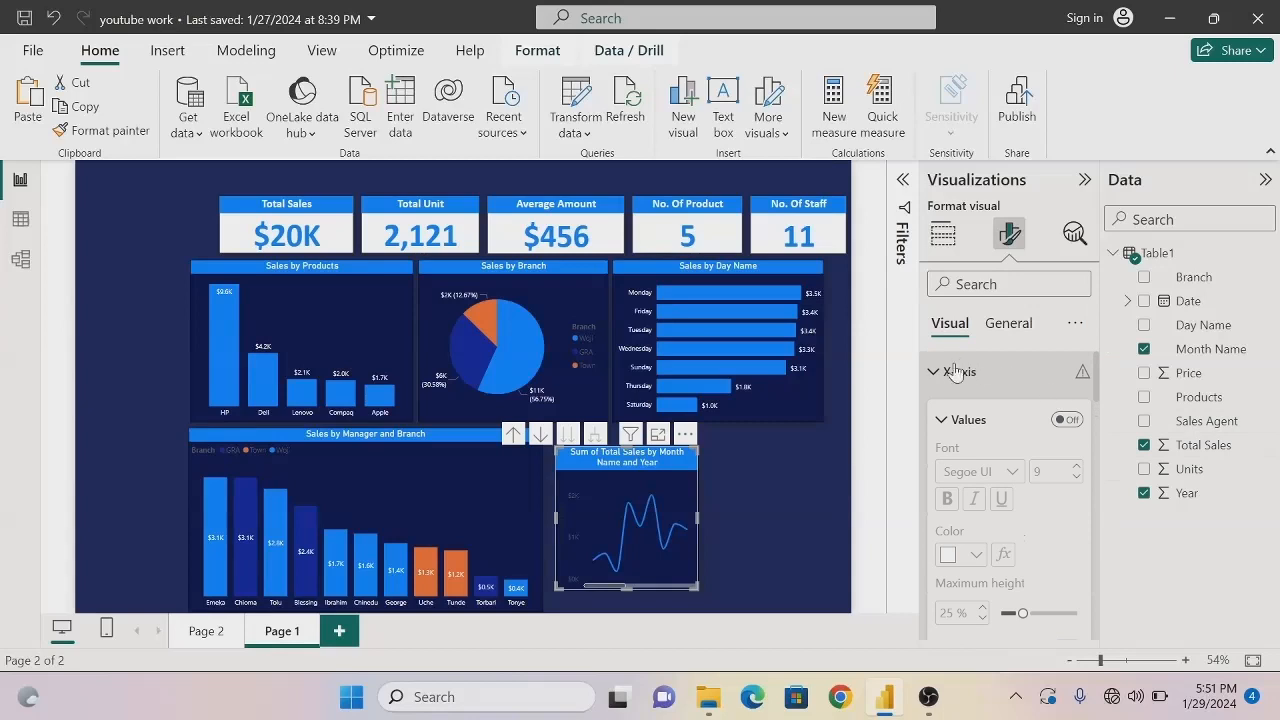
Shorten the line chart's title text to "Sales by Month"
left_click(1003, 324)
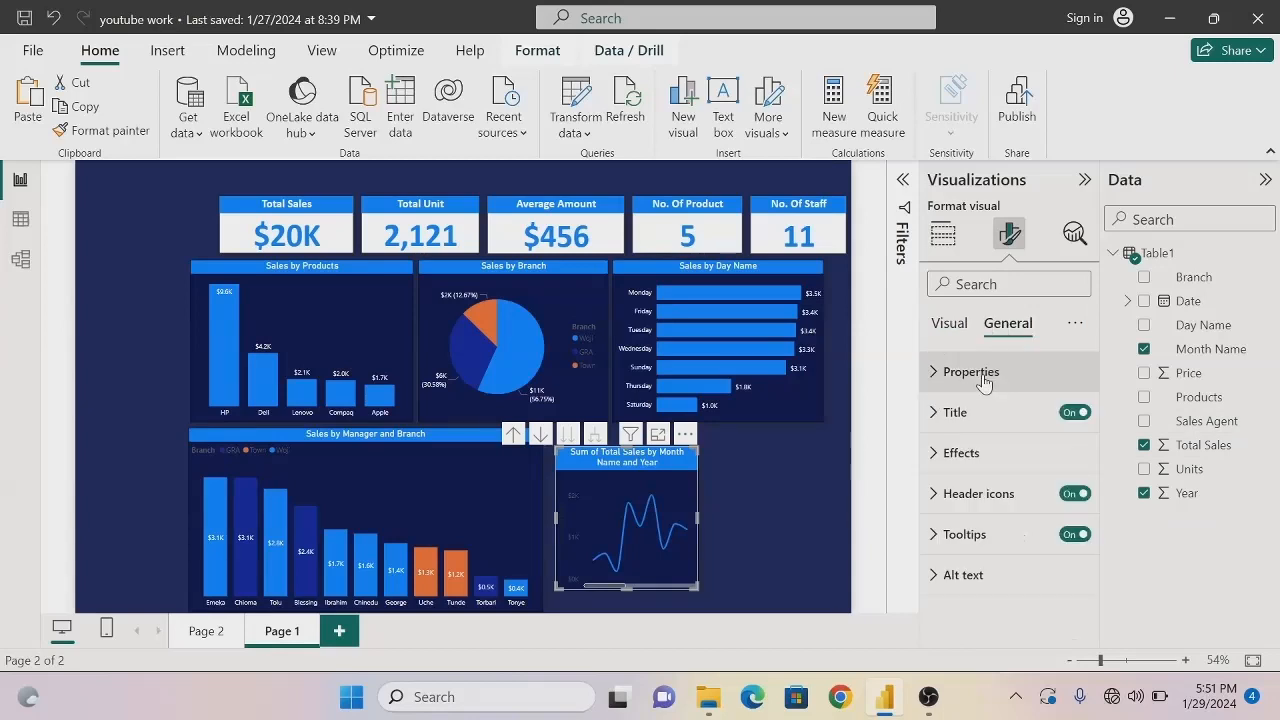
left_click(933, 416)
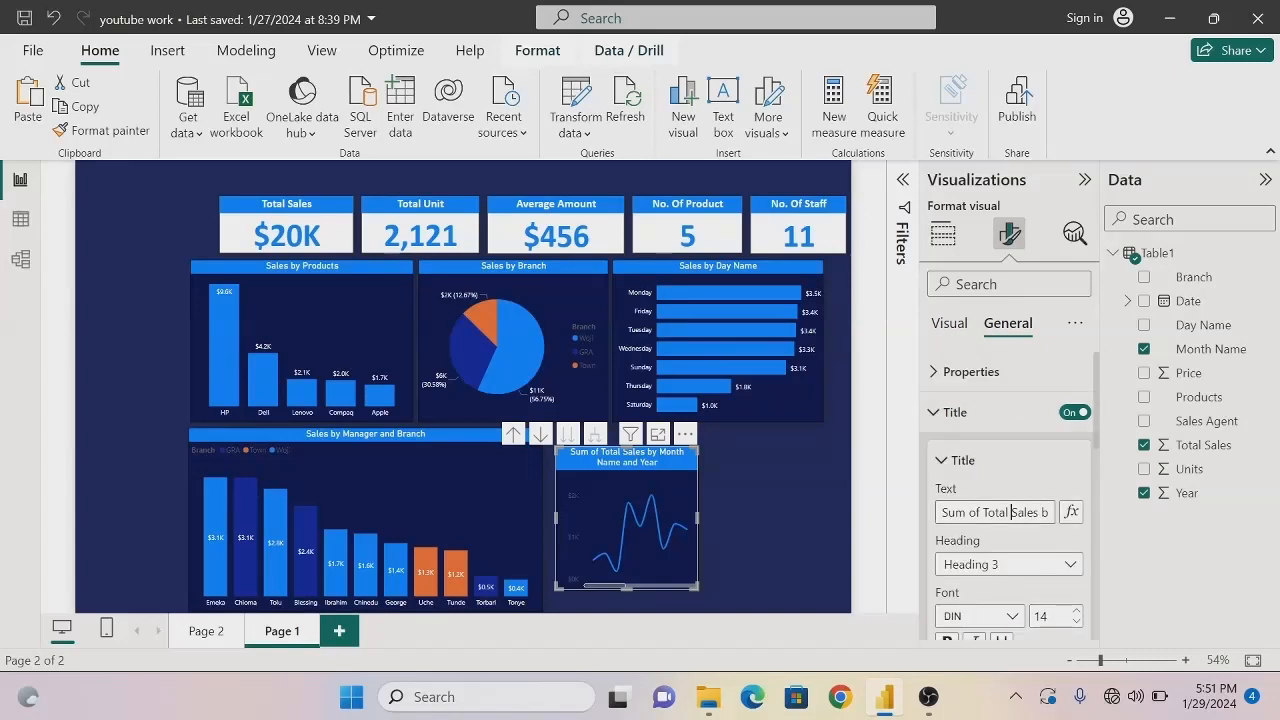
key("BackSpace")
key("BackSpace")
key("BackSpace")
key("BackSpace")
key("BackSpace")
key("BackSpace")
key("BackSpace")
key("BackSpace")
key("BackSpace")
key("BackSpace")
key("BackSpace")
key("BackSpace")
key("BackSpace")
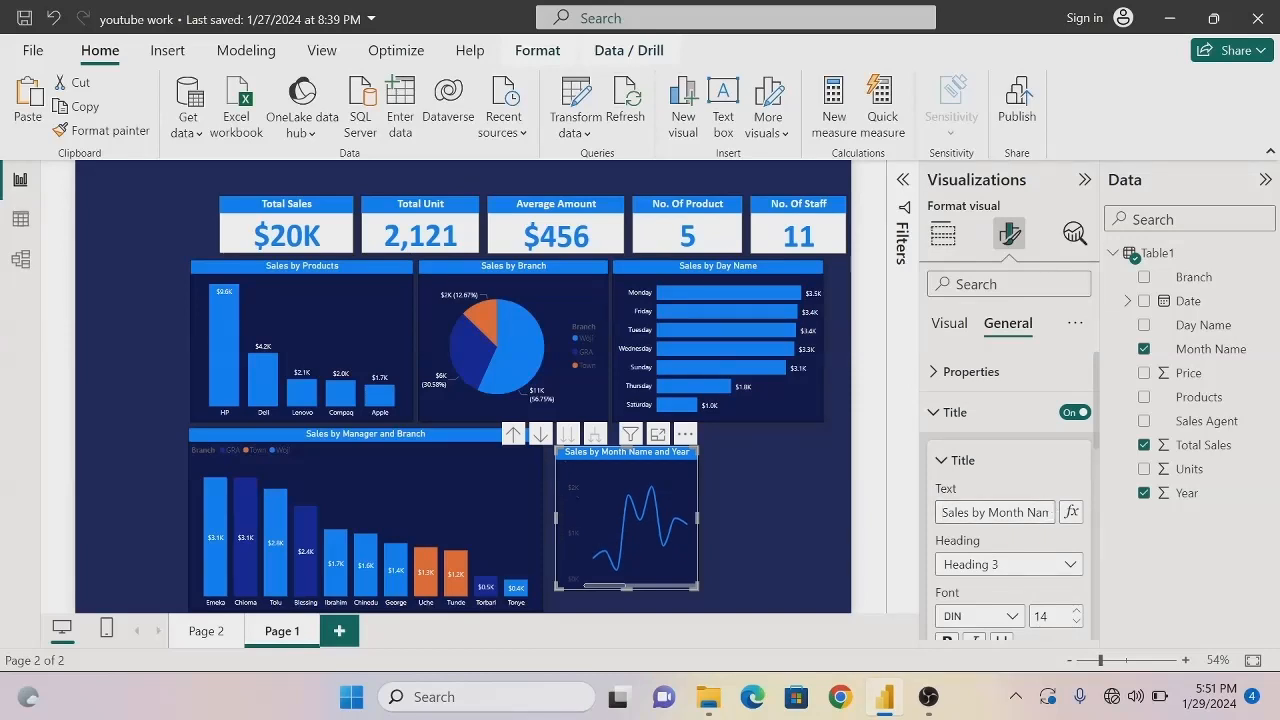
left_click_drag(1027, 512, 1088, 513)
key("BackSpace")
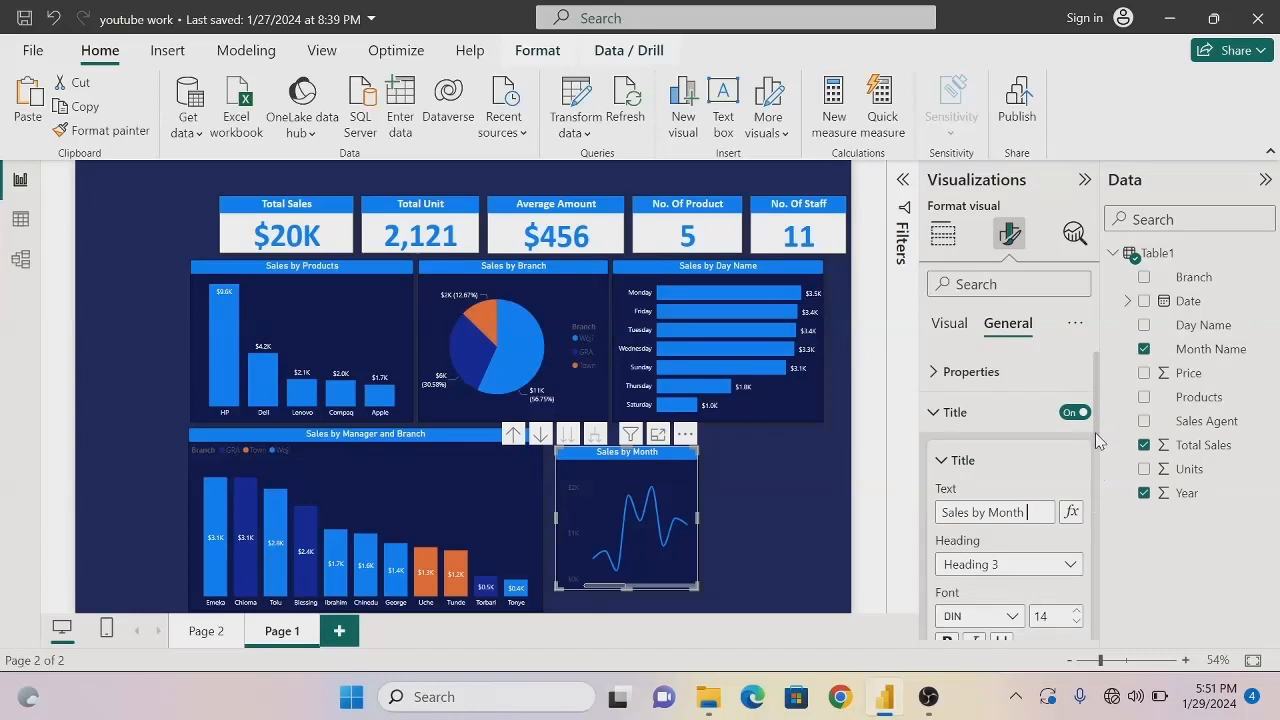
left_click_drag(1095, 433, 1107, 407)
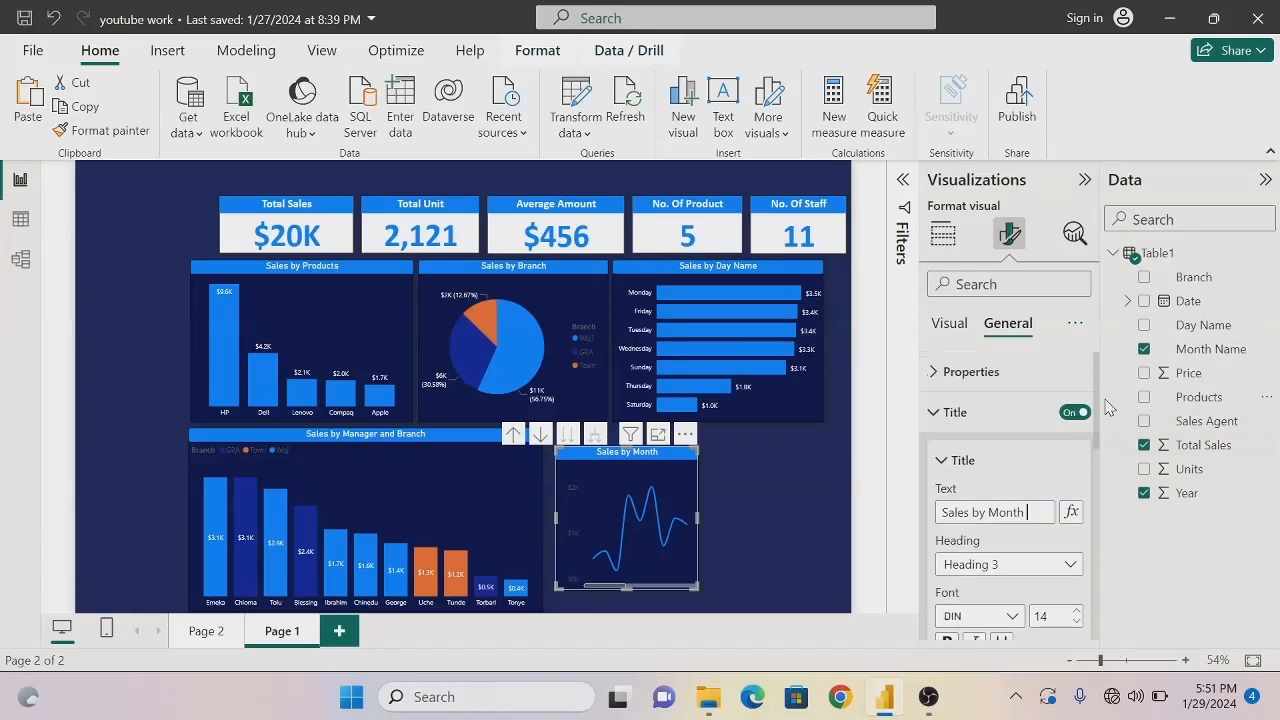
Try showing the X-axis values on the Sales by Month line chart
left_click(943, 329)
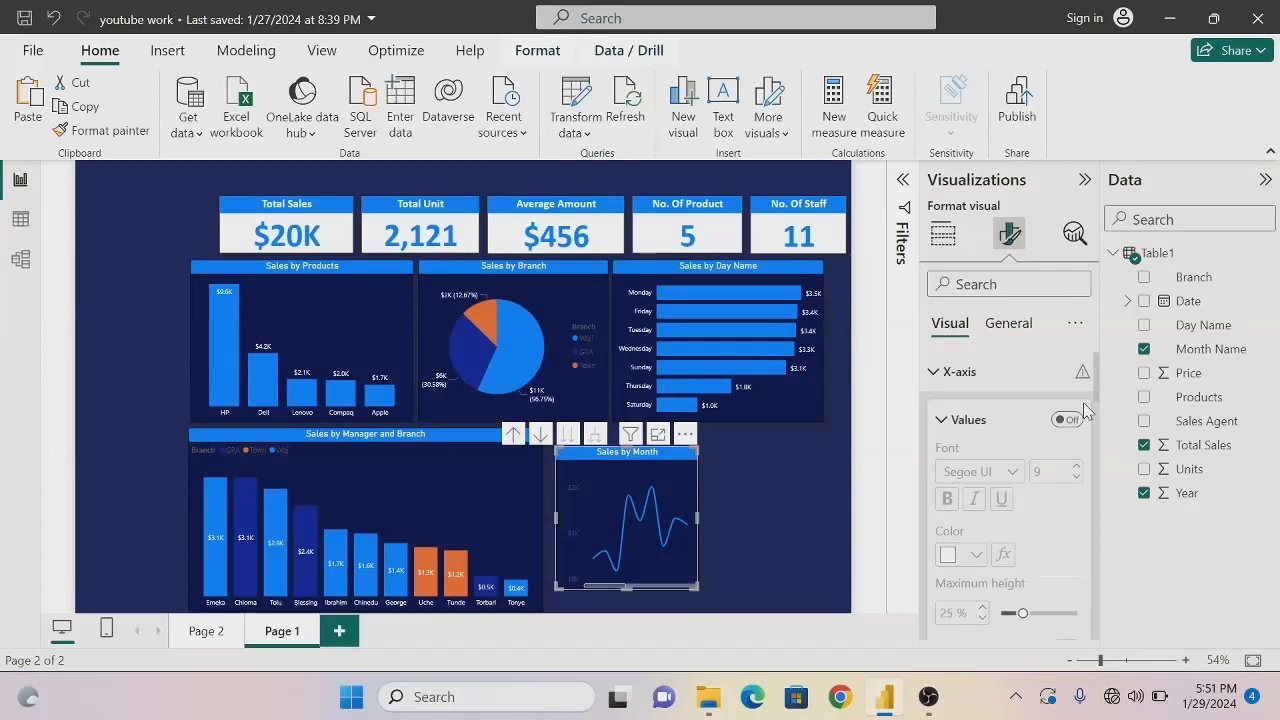
scroll(1098, 400, "down", 2)
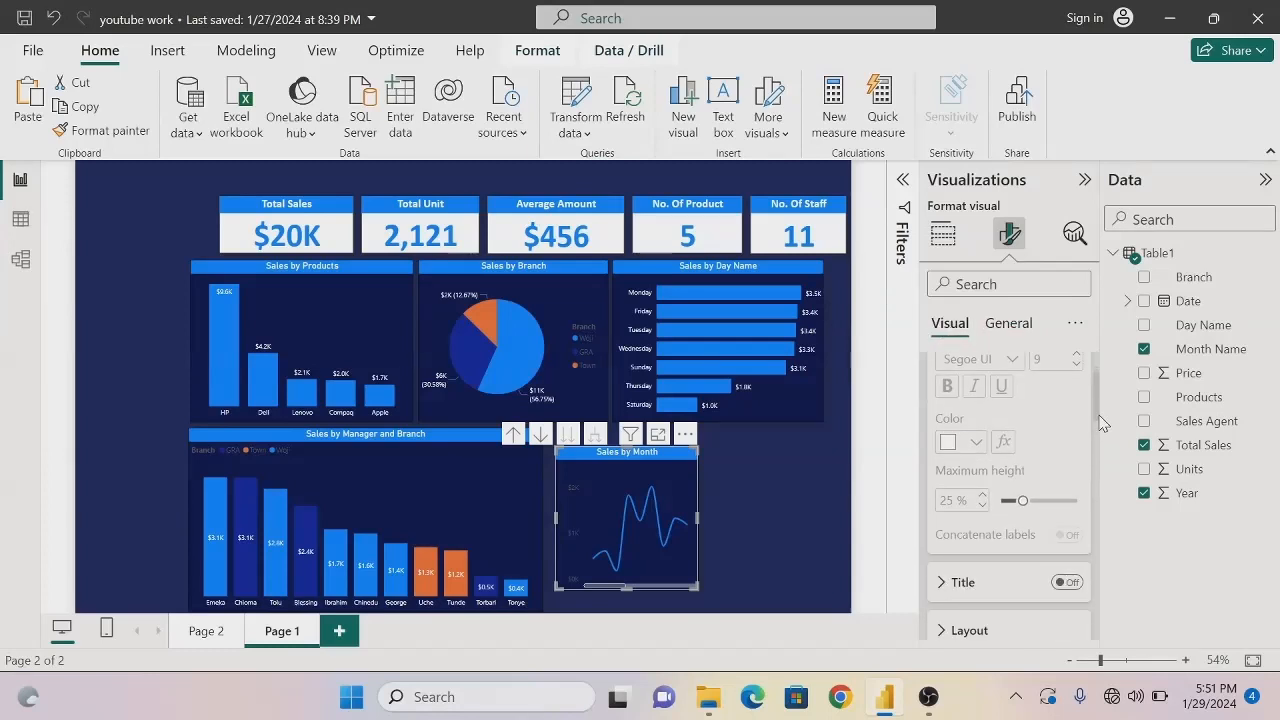
scroll(1098, 385, "up", 2)
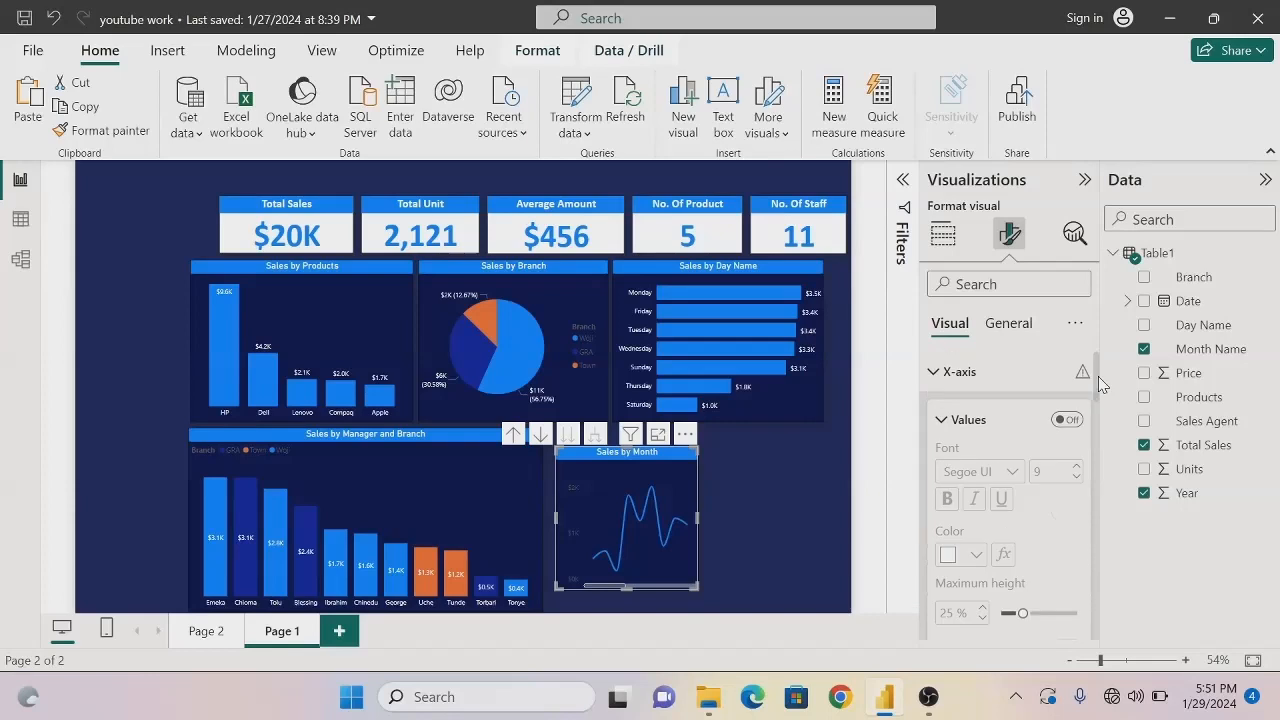
left_click(1070, 422)
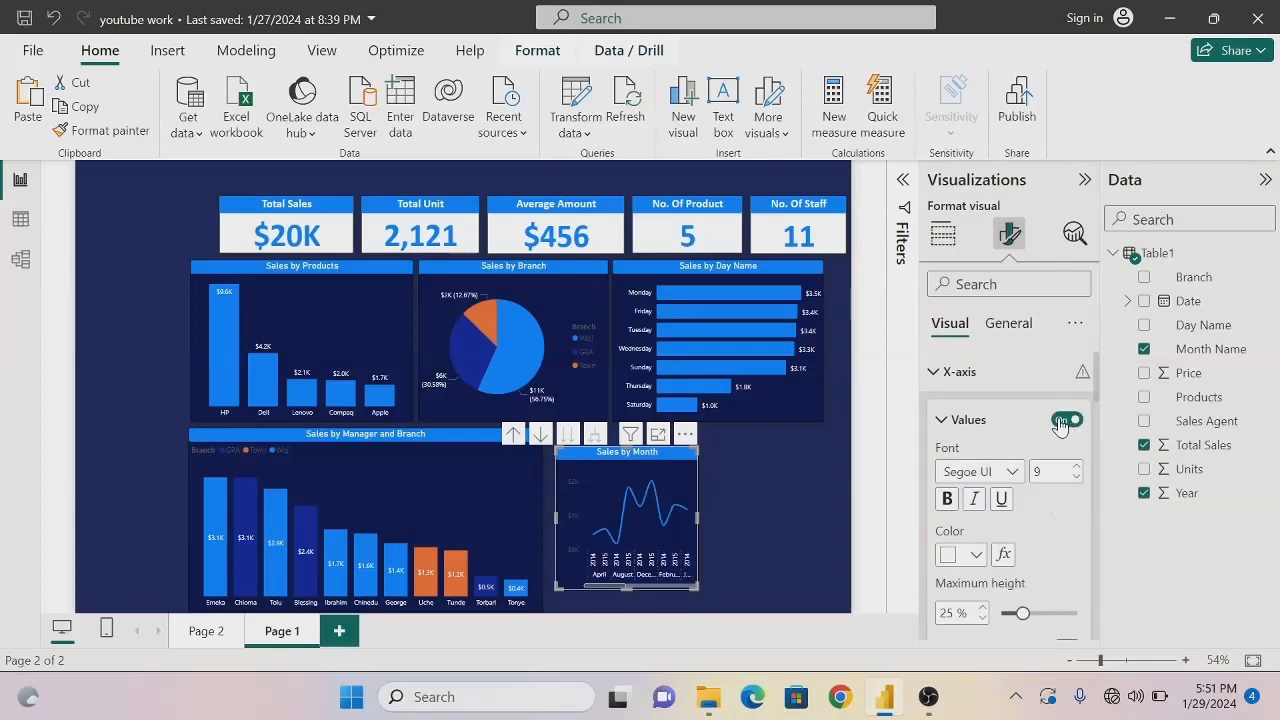
left_click(1064, 421)
Turn off the secondary Y-axis values of the Sales by Month line chart and review its line, marker and label settings
left_click_drag(1098, 400, 1107, 483)
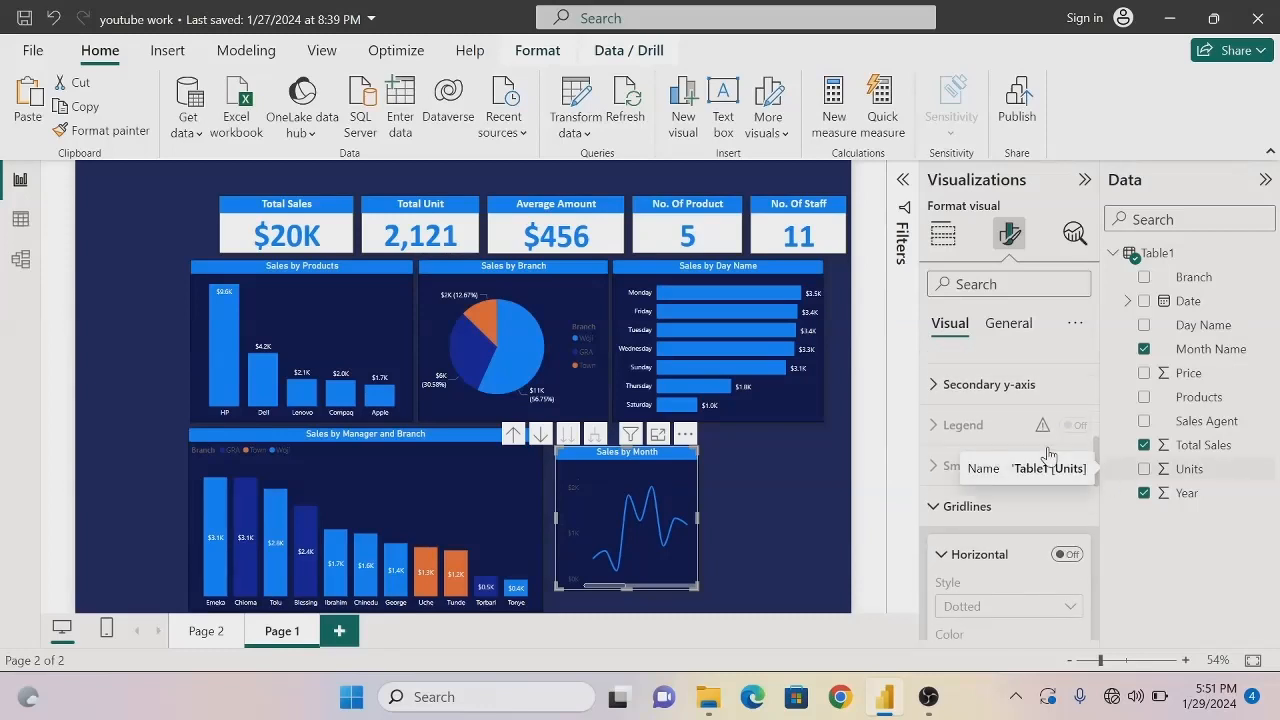
left_click(934, 385)
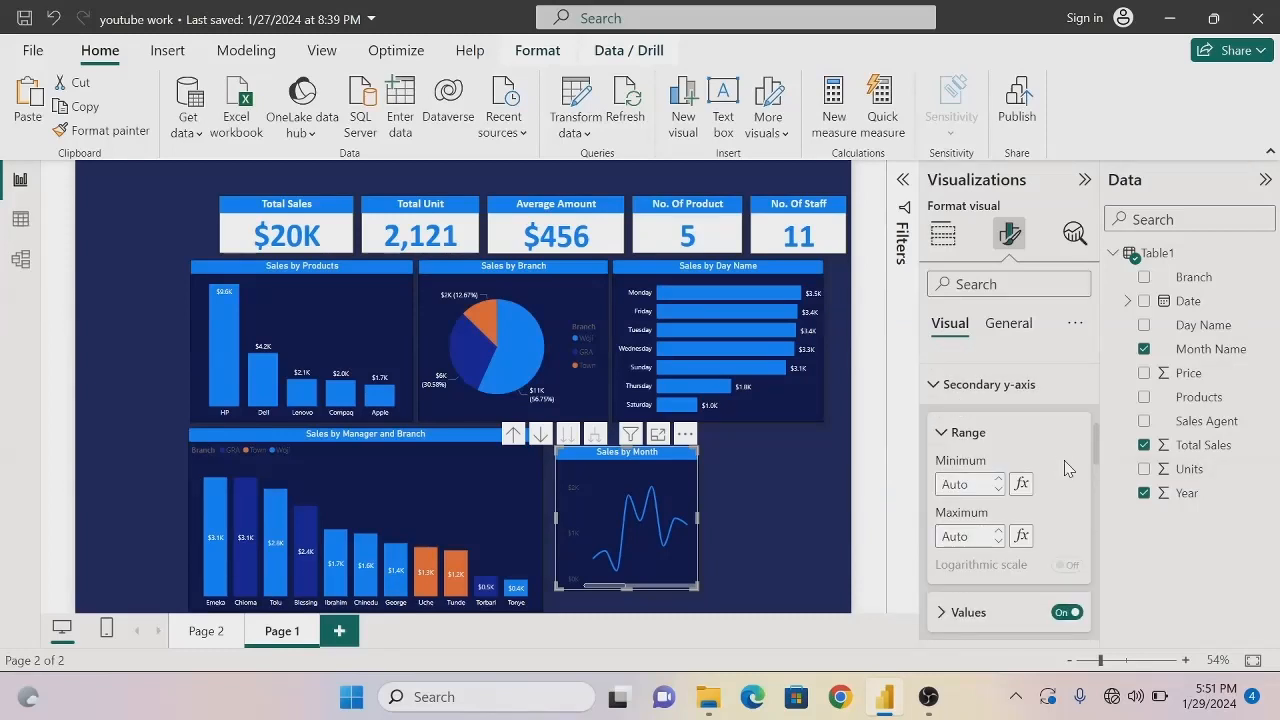
left_click(1068, 612)
mouse_move(1096, 453)
left_mouse_down()
mouse_move(1100, 655)
mouse_move(1094, 560)
left_mouse_up()
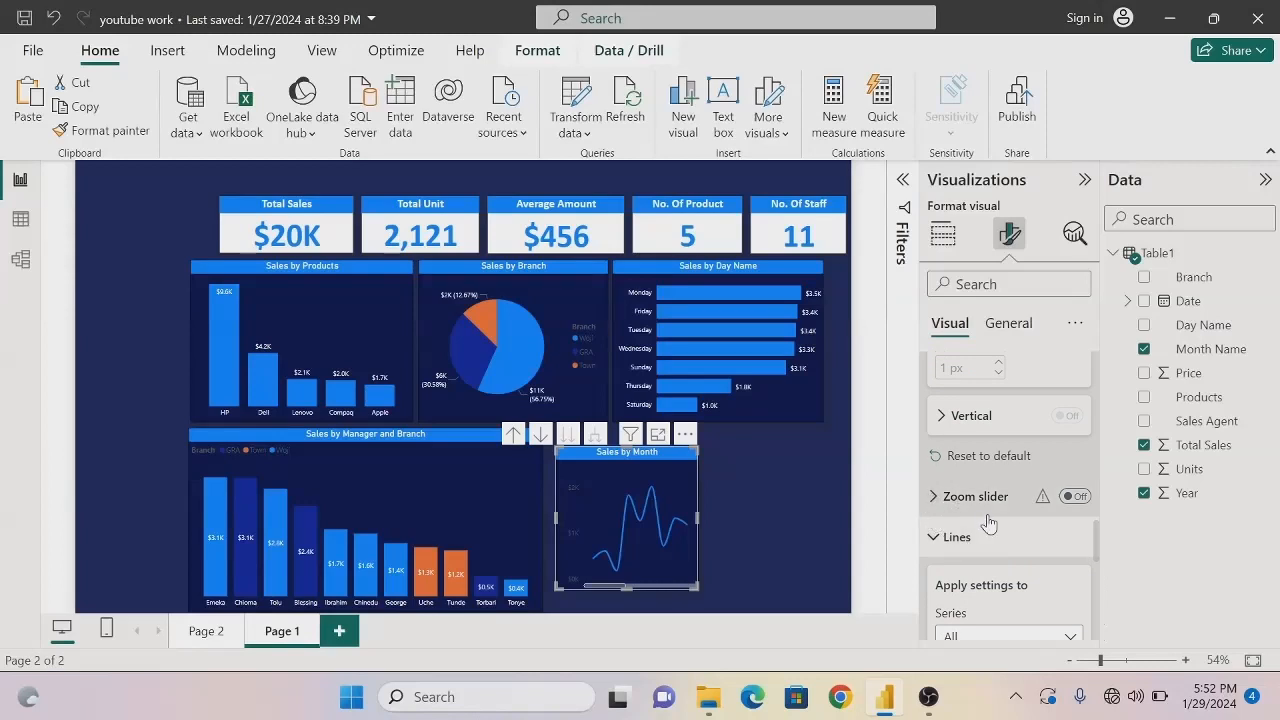
left_click(934, 540)
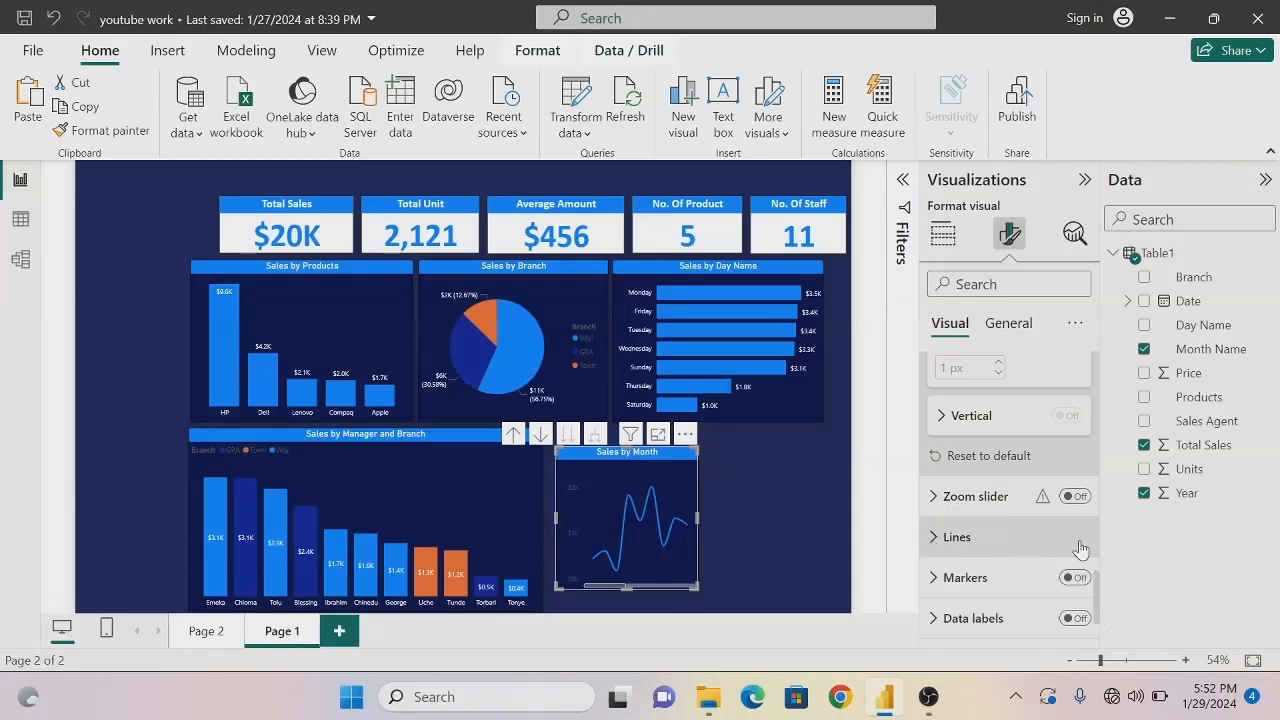
left_click_drag(1098, 592, 1100, 636)
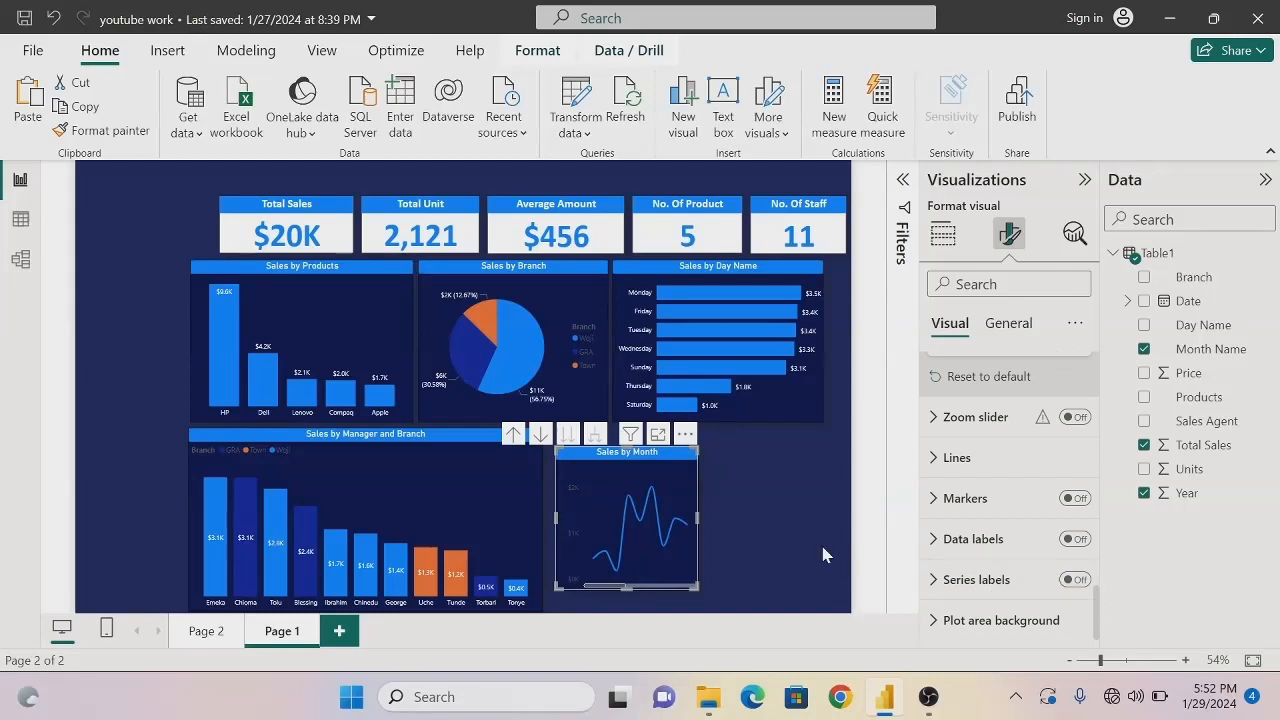
Enlarge the Sales by Month line chart by extending its lower edge to the page bottom and widening it slightly
left_click(628, 600)
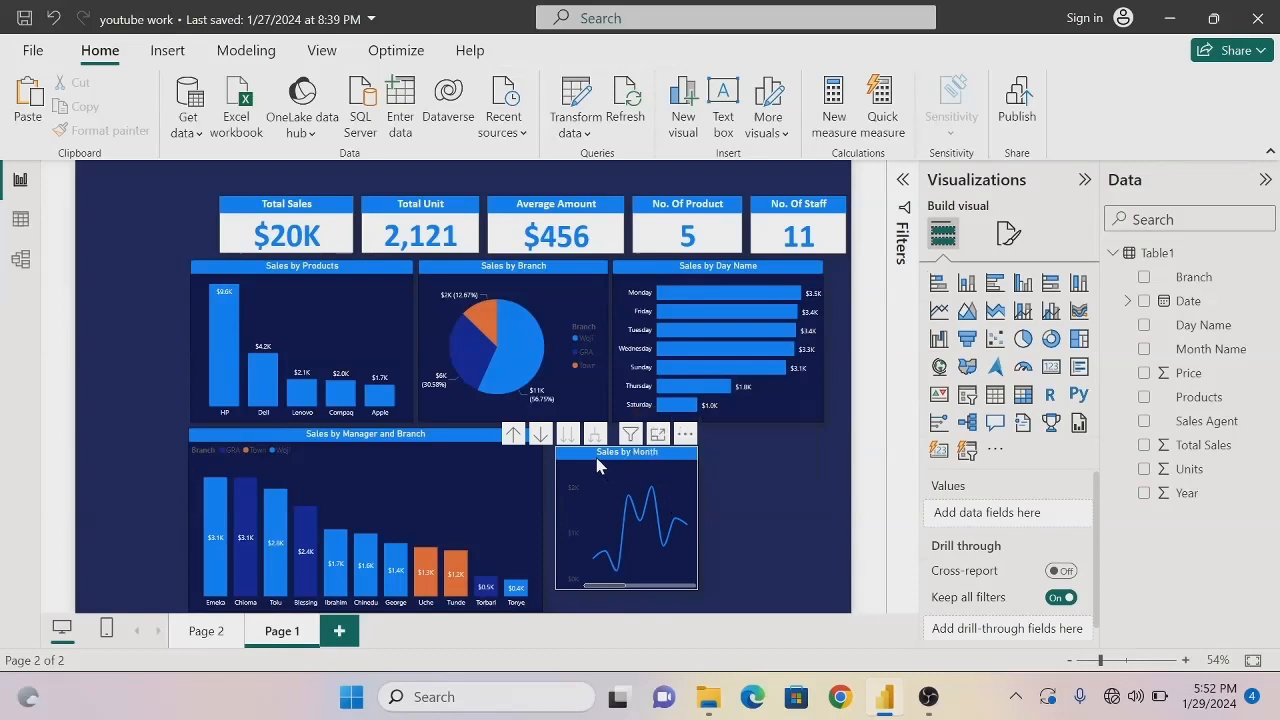
left_click(602, 510)
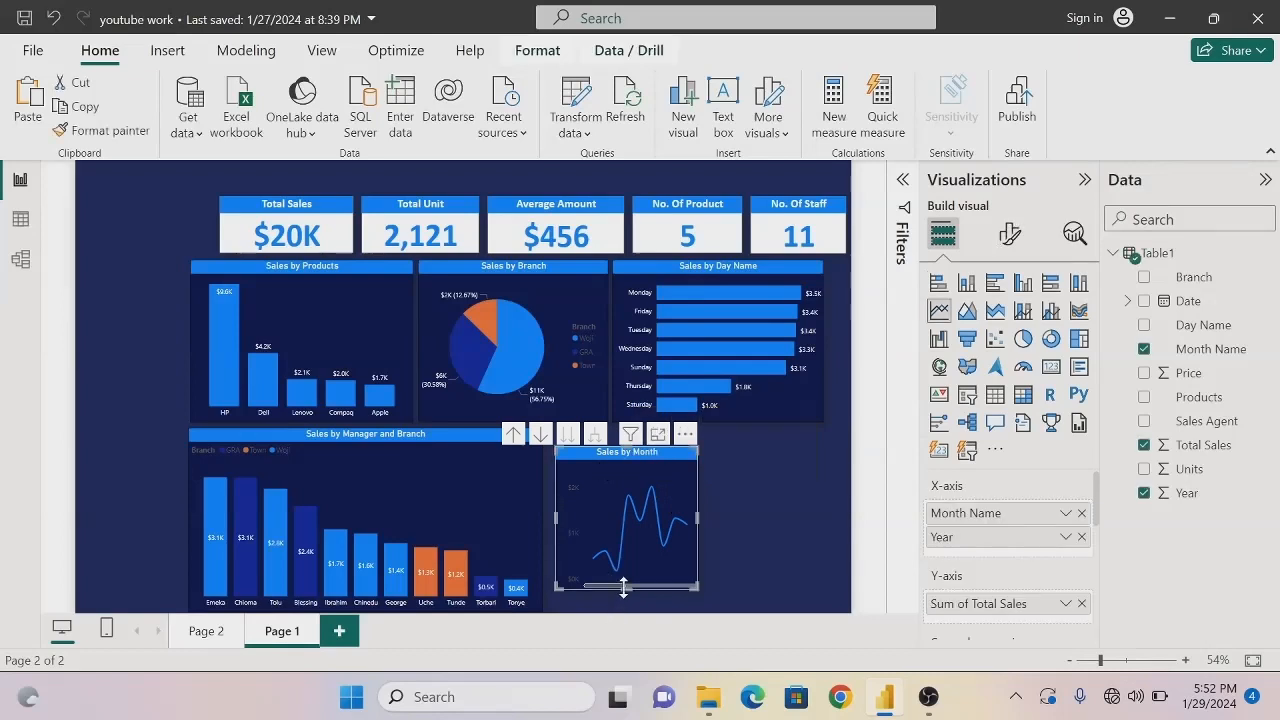
left_click_drag(623, 588, 623, 608)
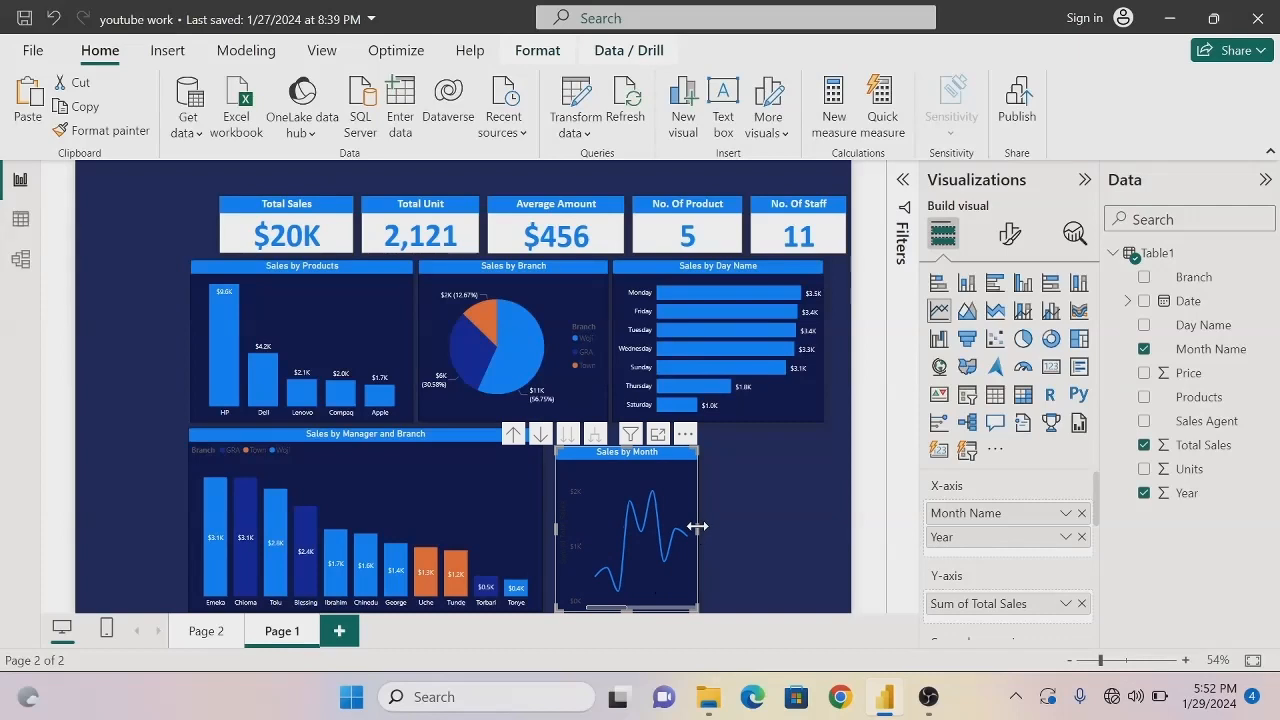
left_click_drag(697, 526, 717, 514)
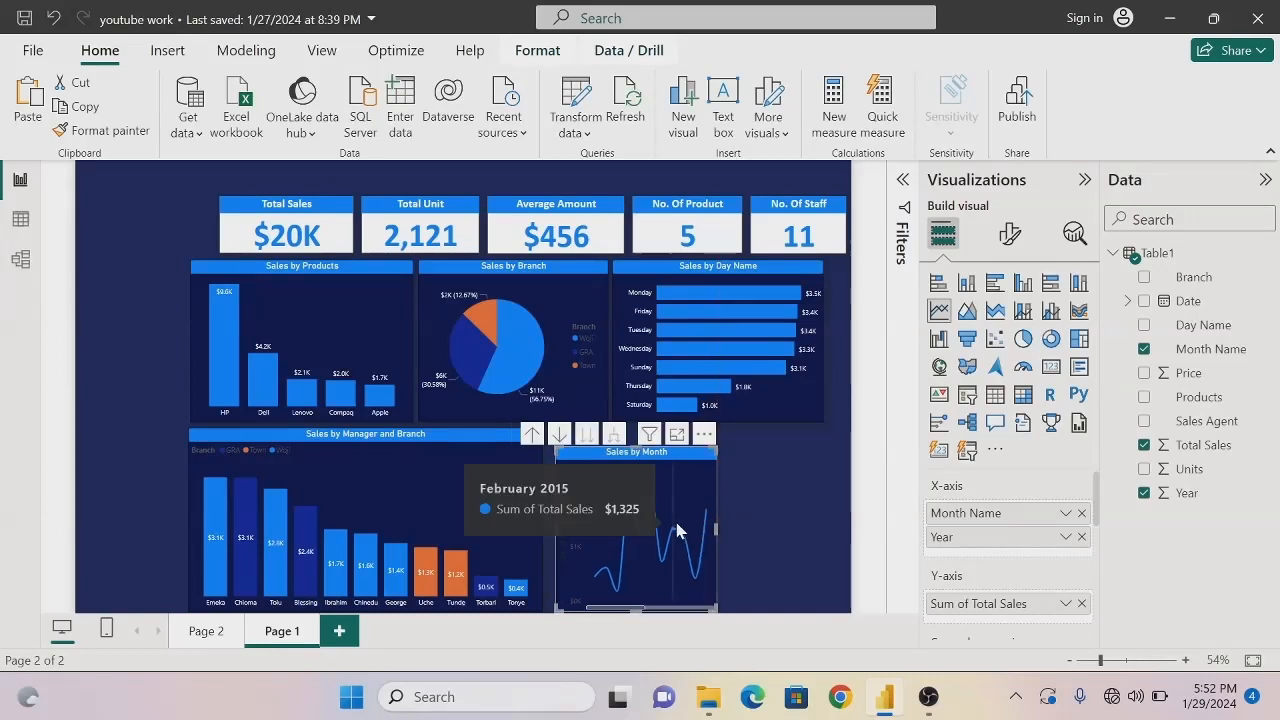
Nudge the Sales by Month chart against the Sales by Manager and Branch chart and raise its upper edge to match
key("Left")
key("Left")
key("Left")
key("Left")
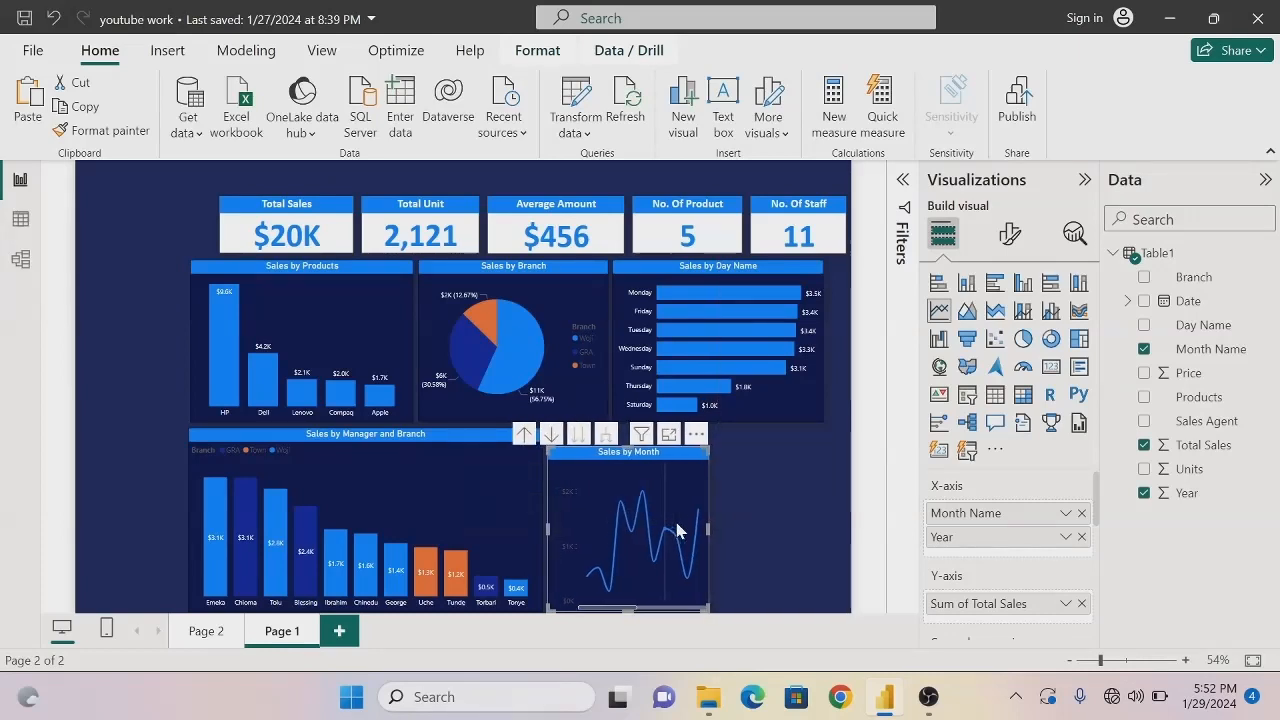
key("Left")
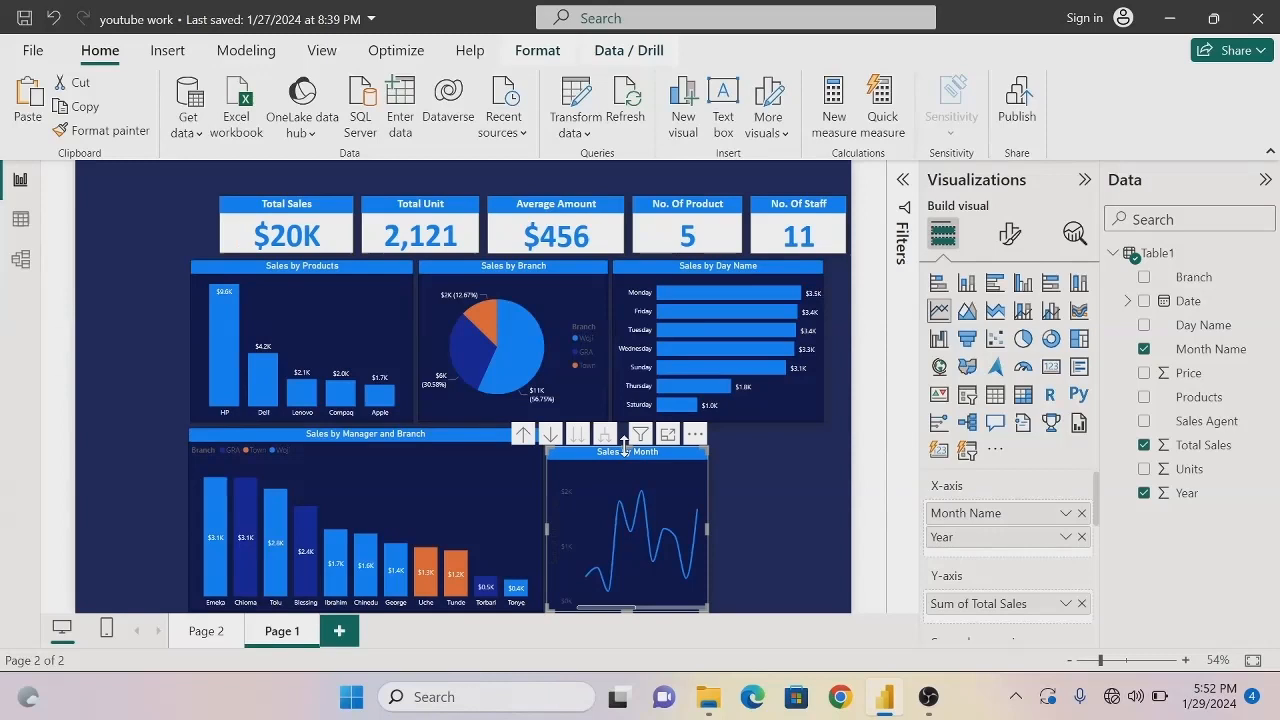
left_click_drag(624, 450, 622, 440)
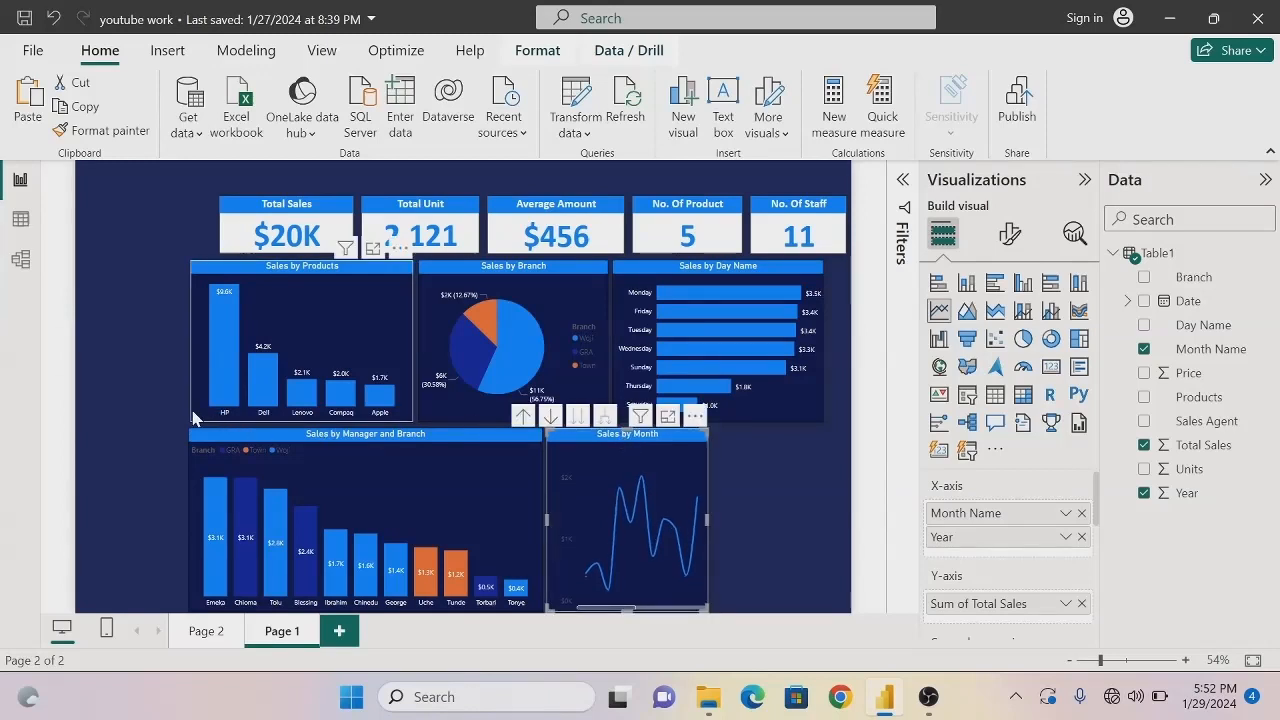
left_click(195, 418)
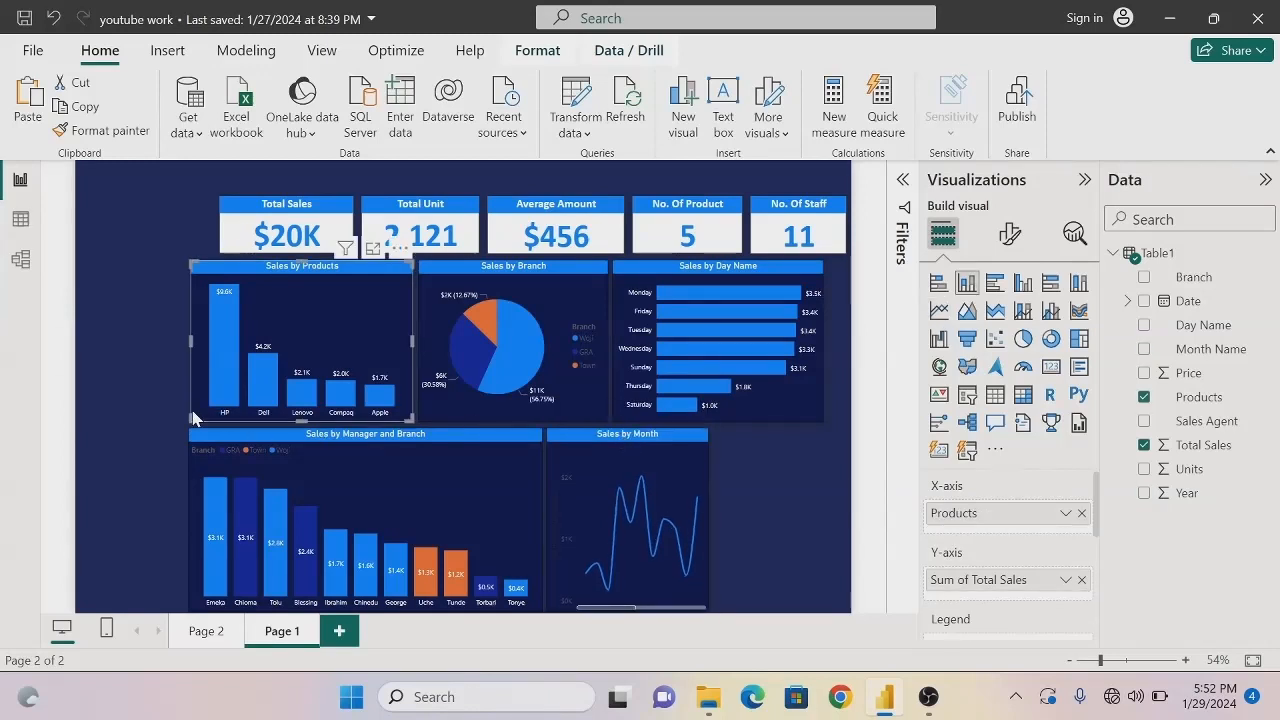
left_click(139, 455)
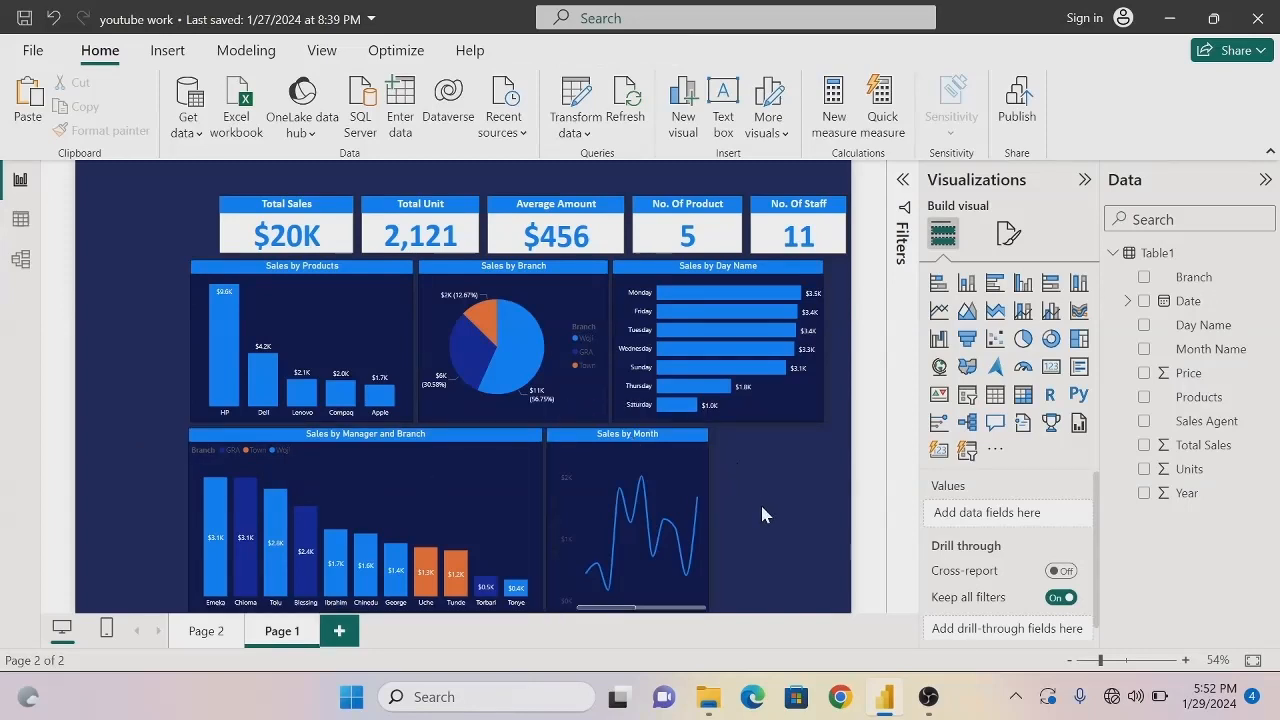
Add a donut chart beside the Sales by Month chart with Year as the legend and Total Sales as the values
left_click(1050, 341)
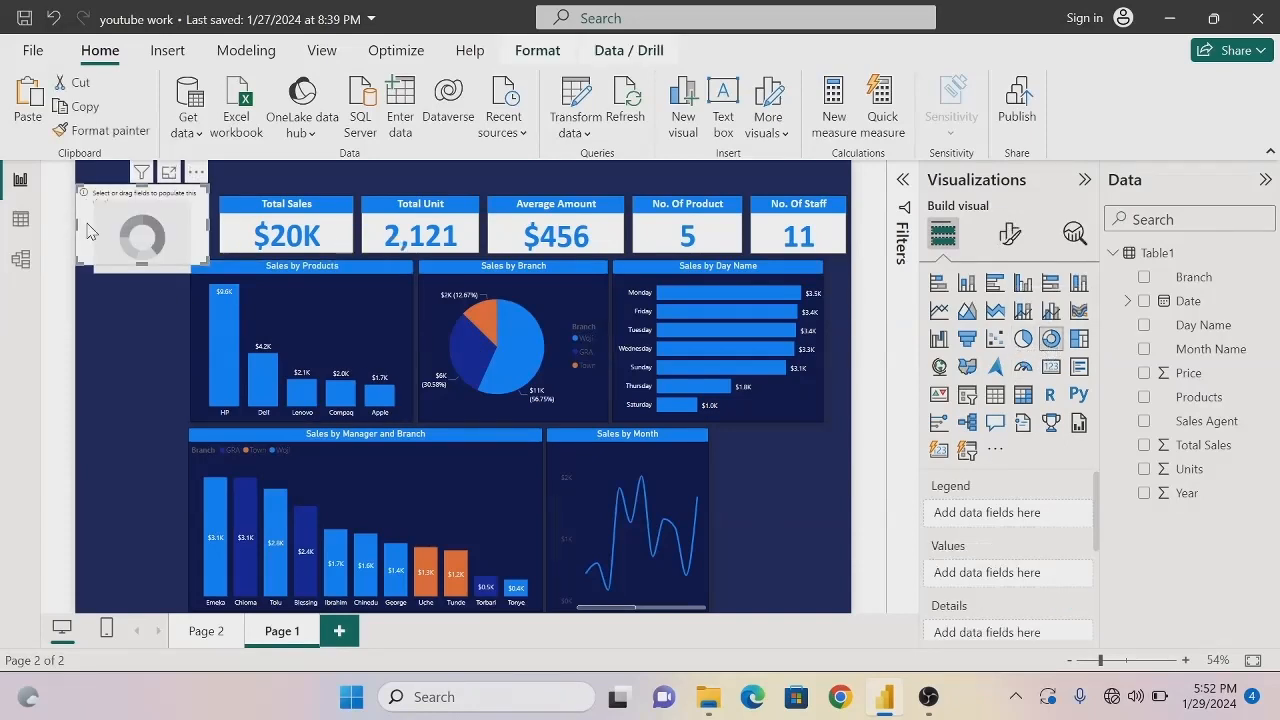
left_click_drag(88, 232, 730, 489)
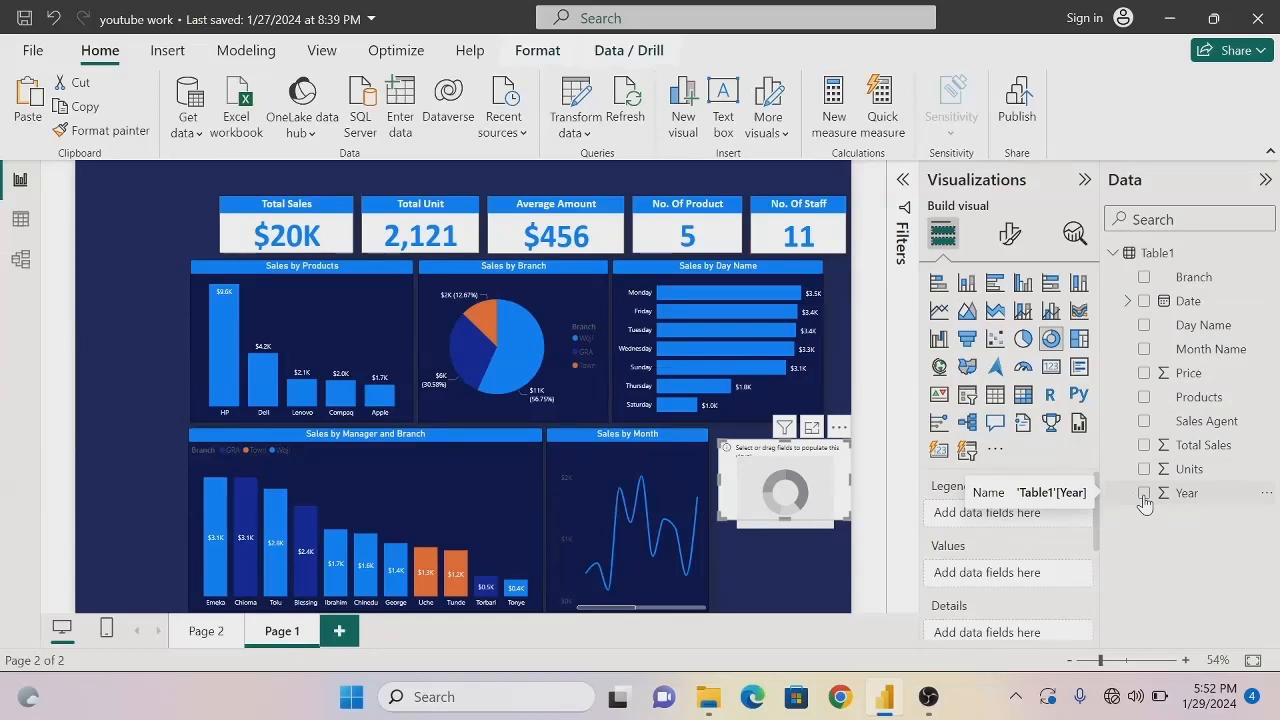
left_click_drag(1145, 502, 962, 515)
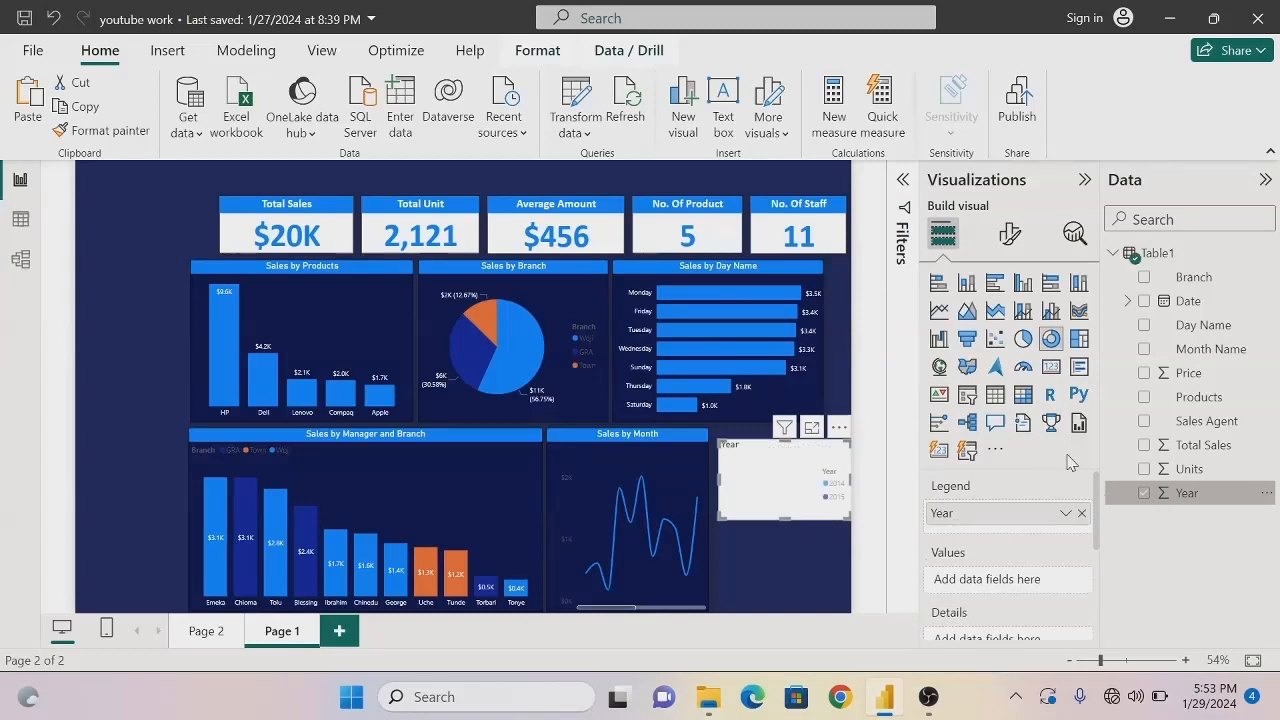
left_click_drag(1146, 448, 966, 584)
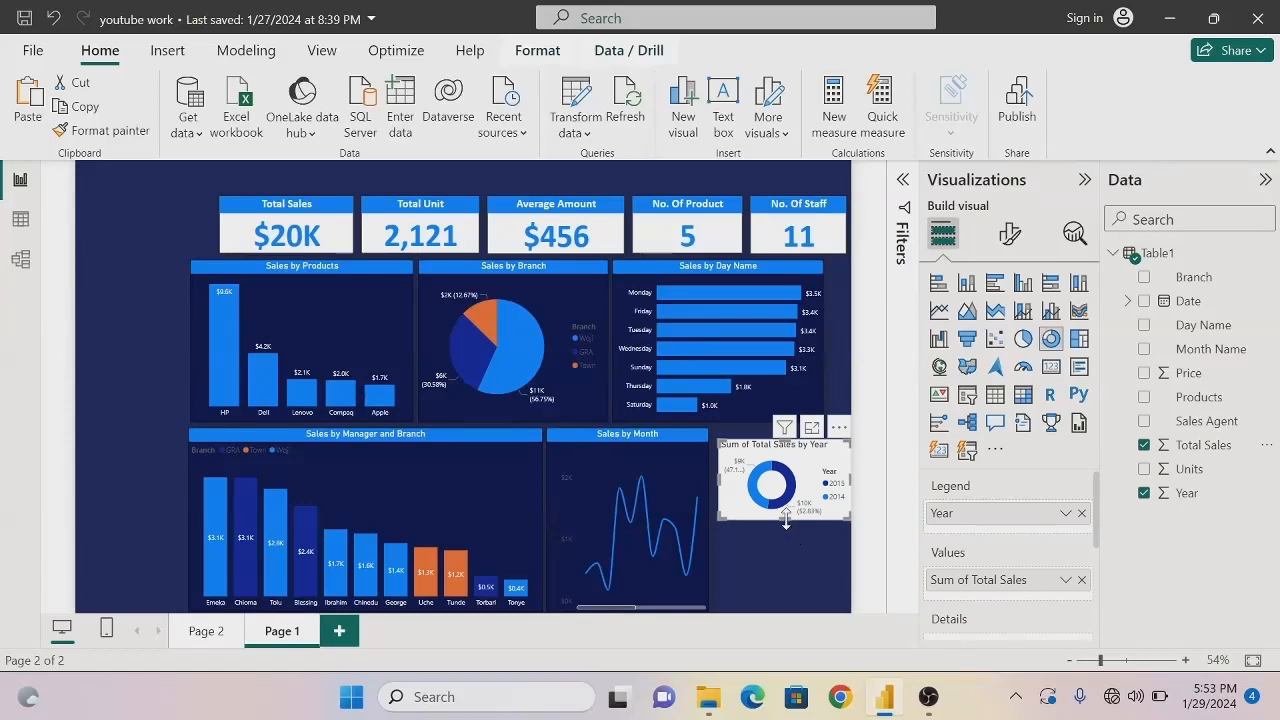
Stretch the donut chart taller and move it up to align with the lower row of charts
left_click_drag(786, 519, 786, 604)
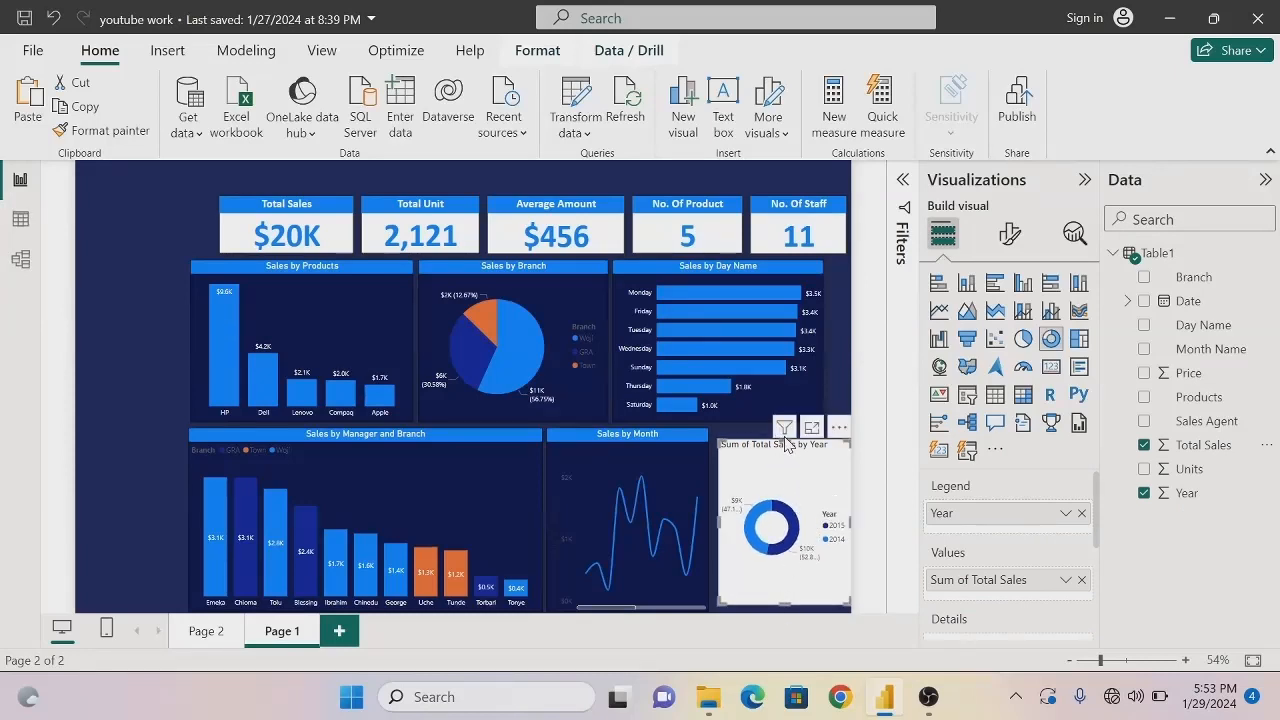
left_click_drag(786, 448, 786, 432)
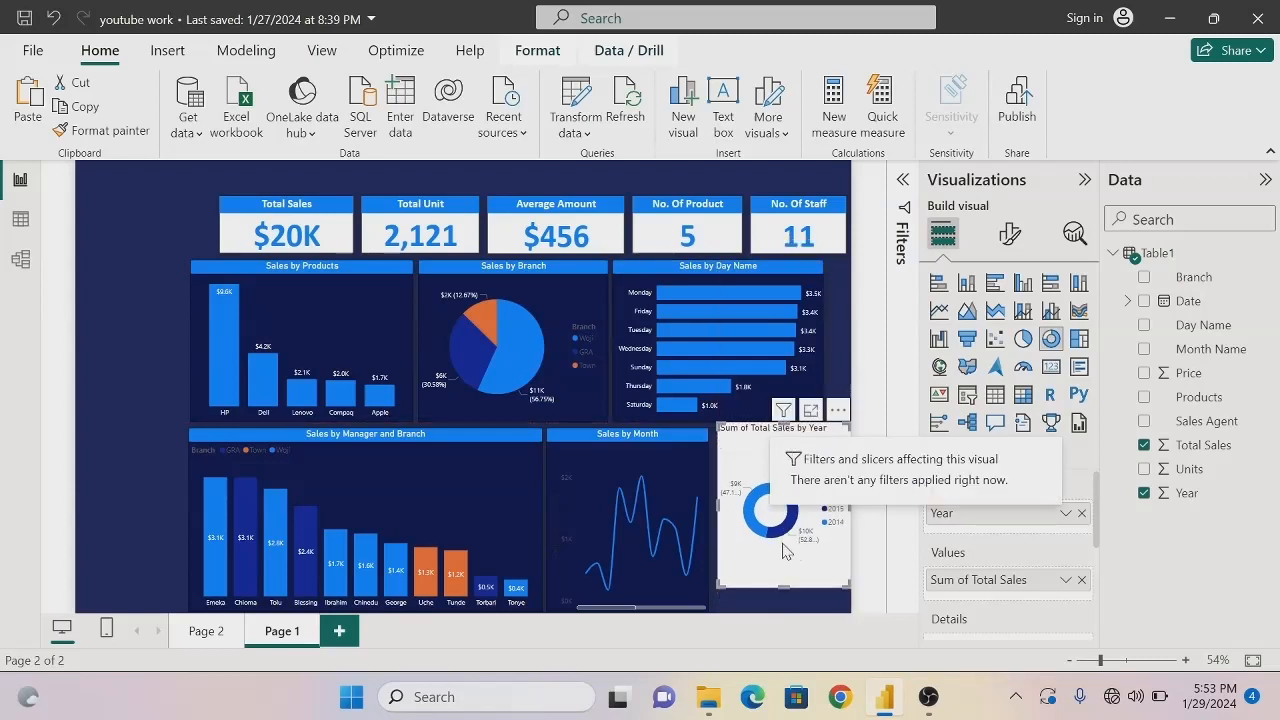
left_click_drag(786, 587, 786, 598)
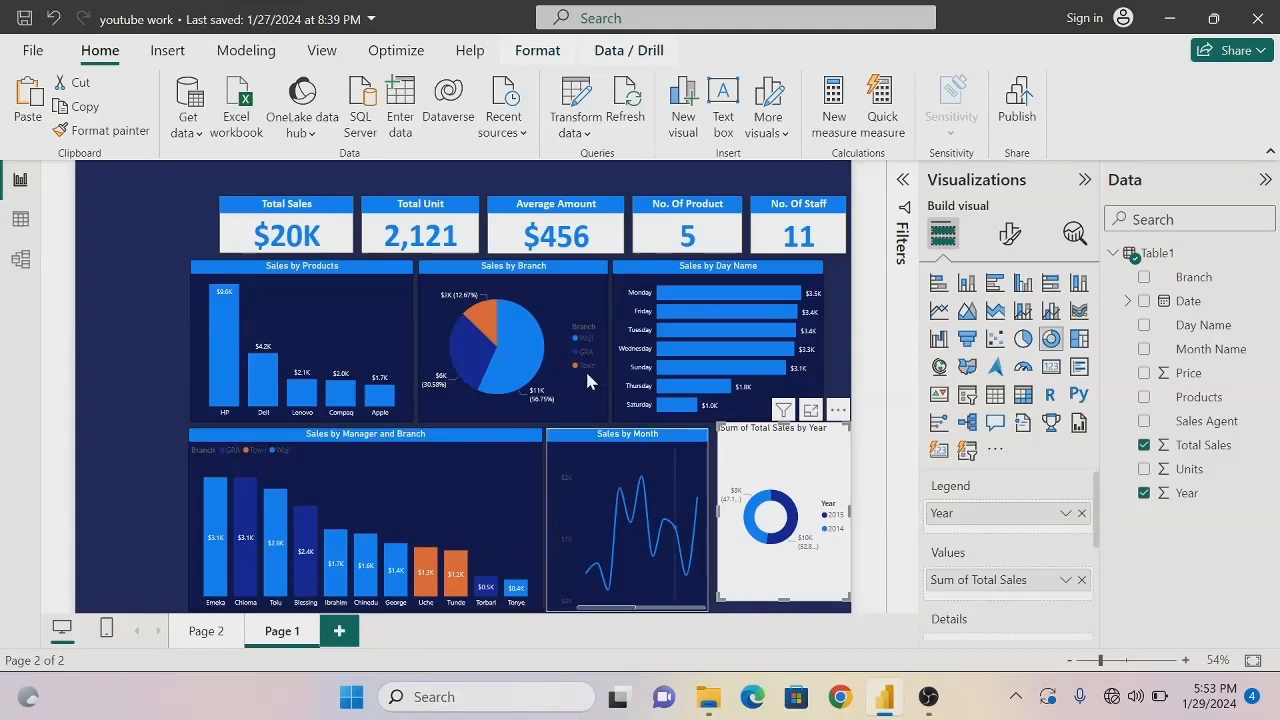
Copy the formatting of the Sales by Products chart onto the donut chart and extend the donut chart toward the Sales by Month chart
left_click(372, 301)
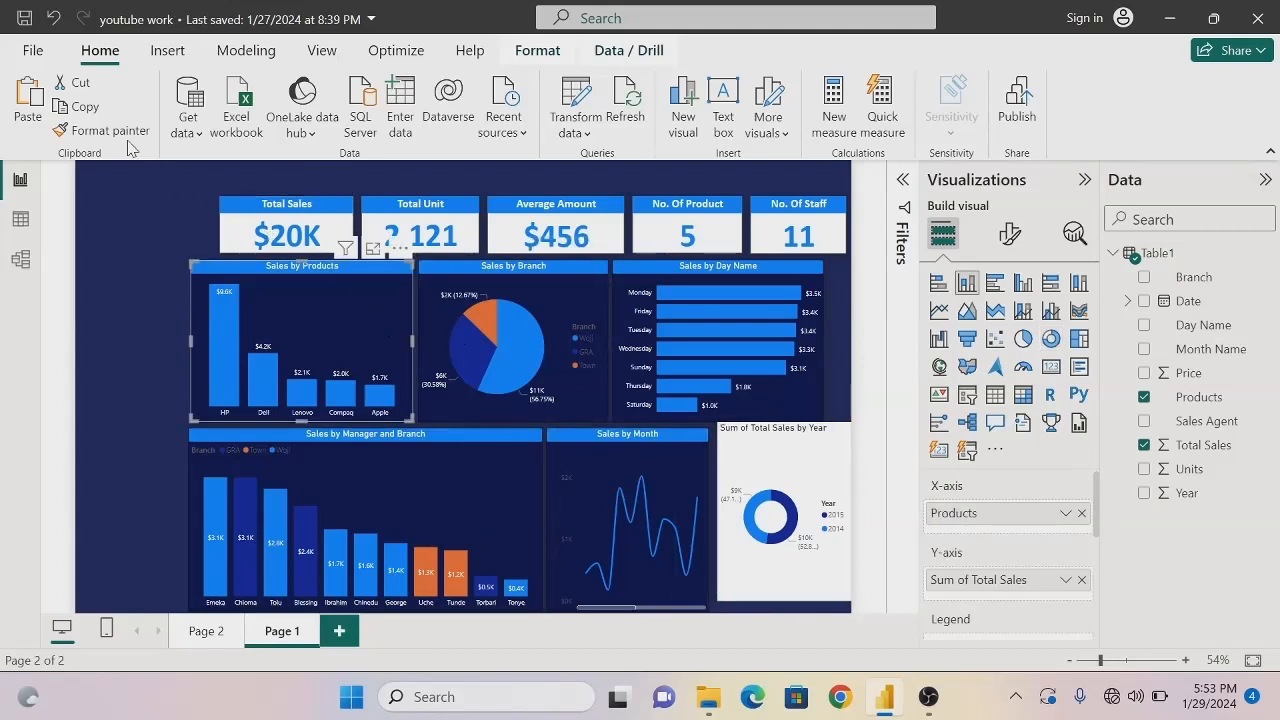
left_click(100, 130)
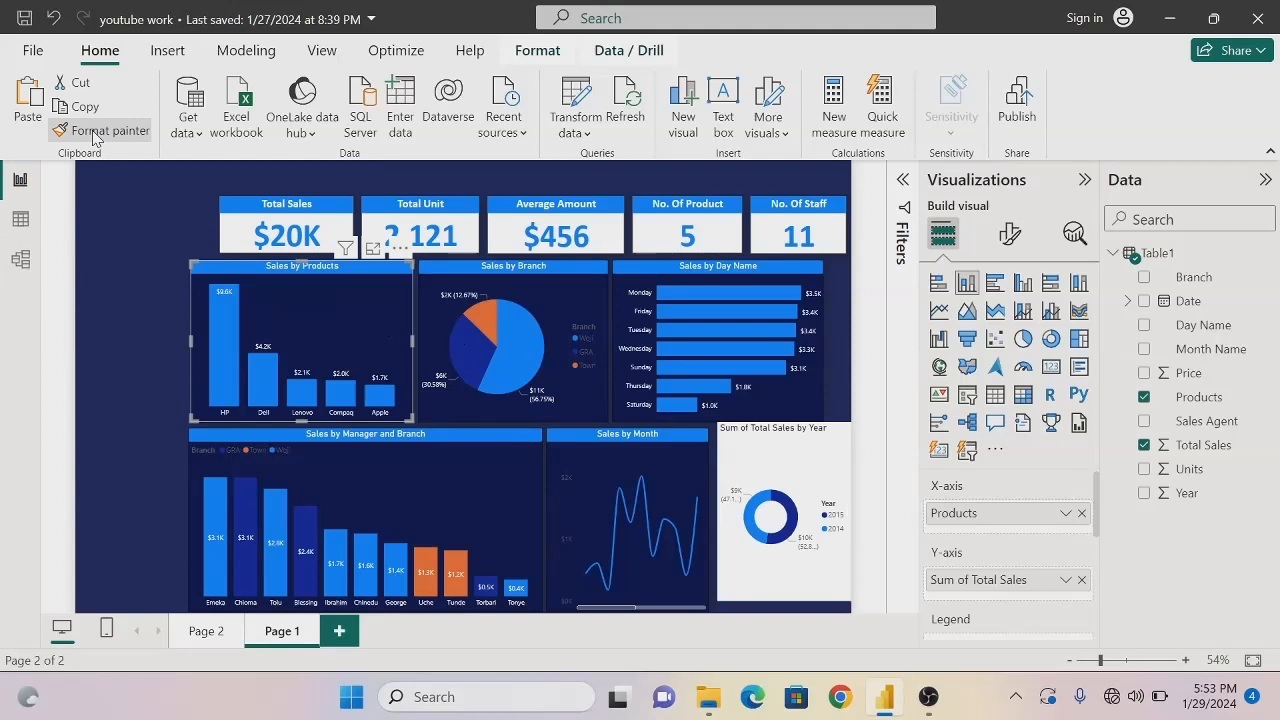
left_click(822, 492)
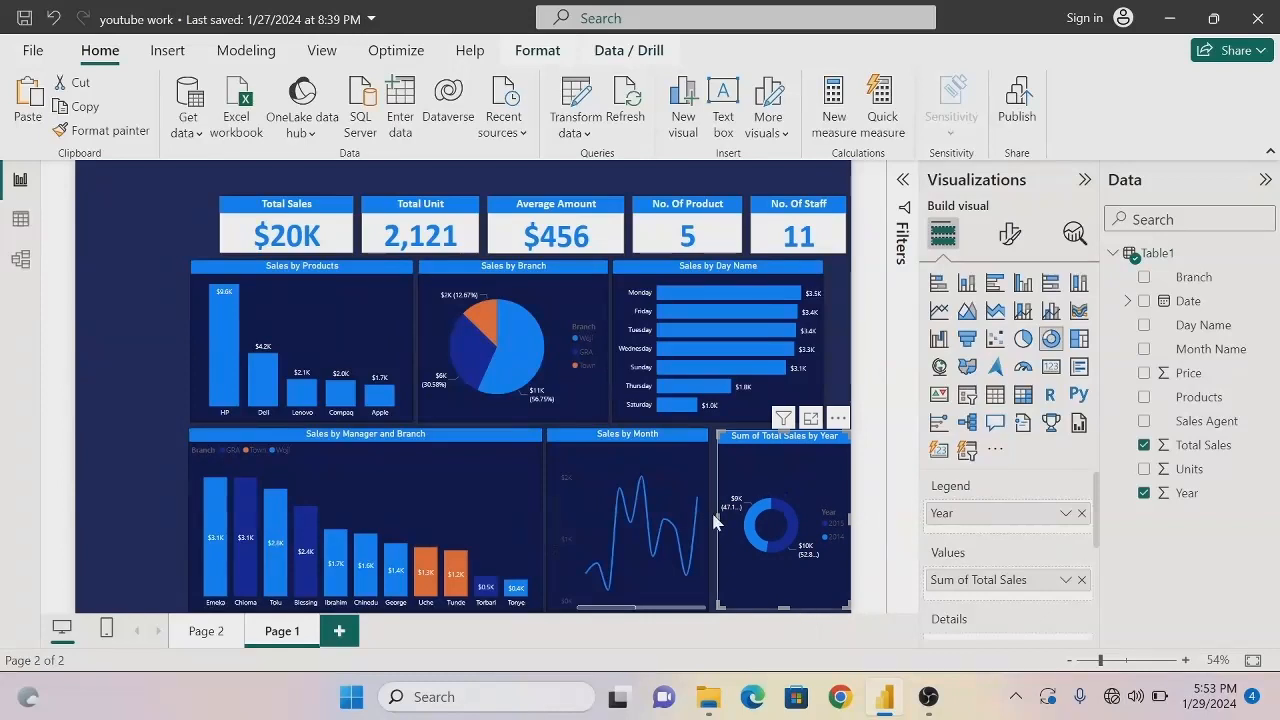
left_click_drag(715, 520, 710, 520)
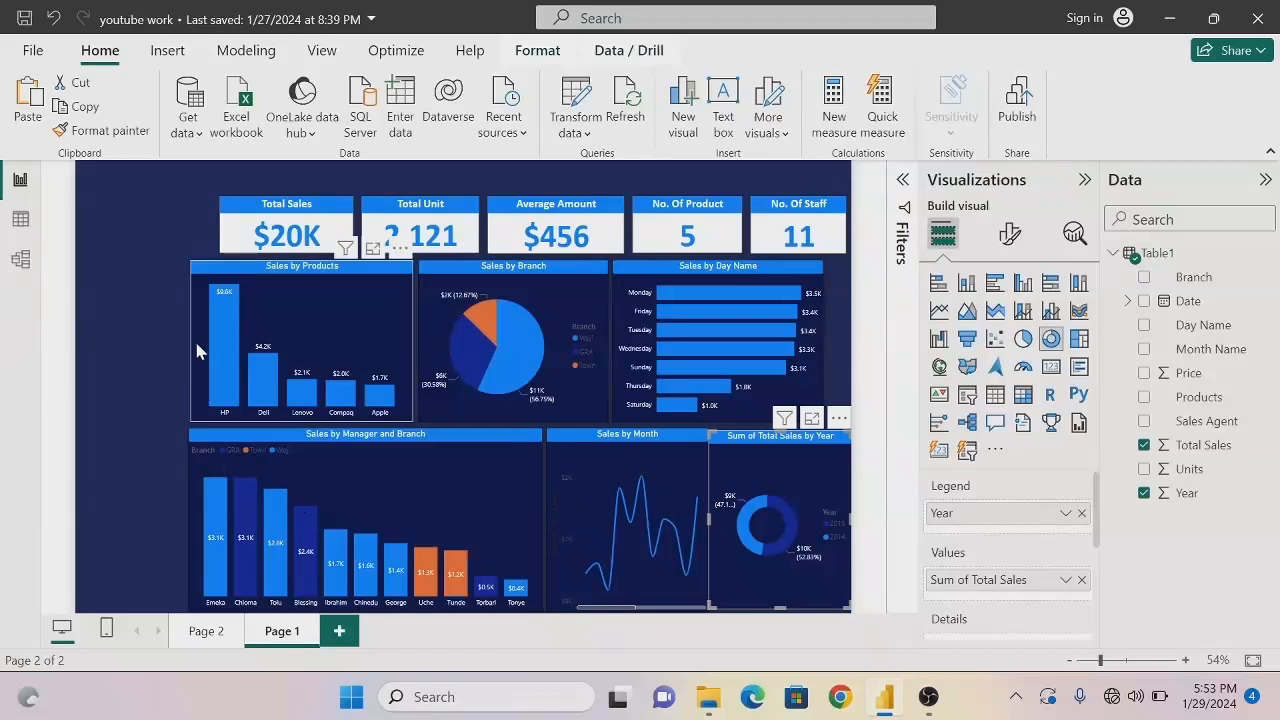
Nudge the Sales by Manager and Branch chart left to free space in the lower row
left_click(203, 457)
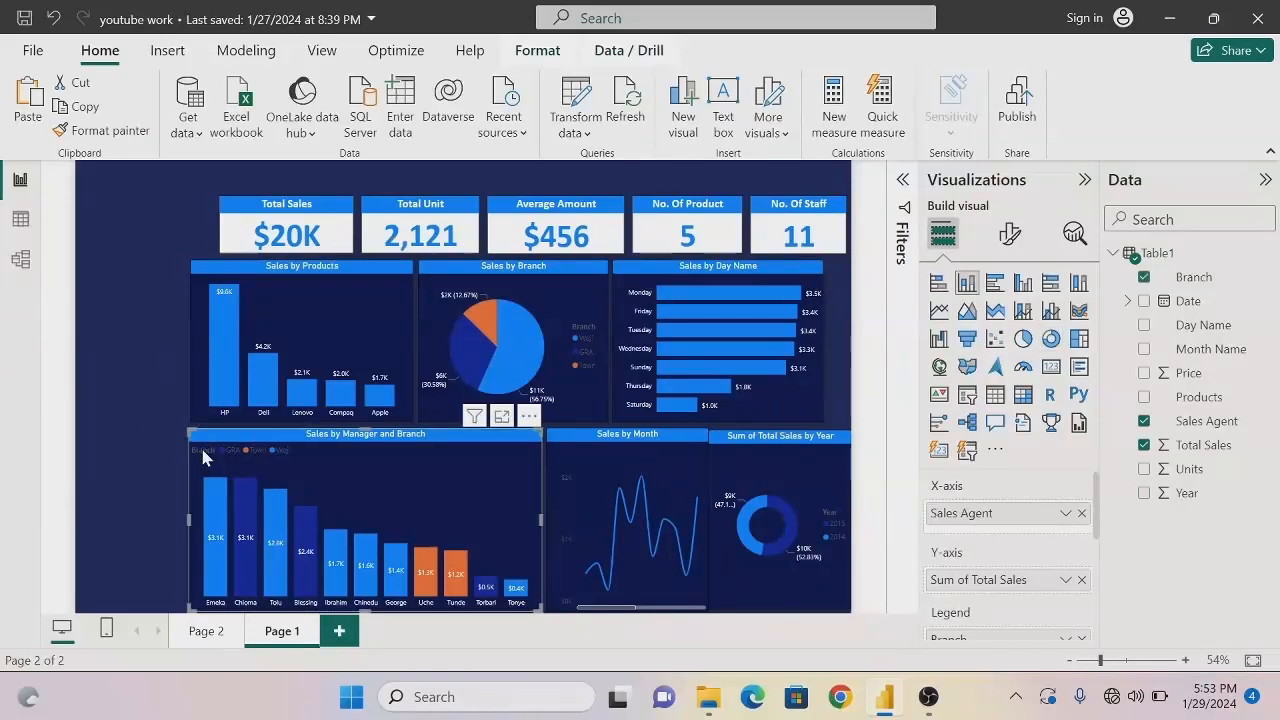
key("Left")
key("Left")
key("Left")
key("Left")
key("Left")
key("Left")
key("Left")
key("Left")
key("Left")
key("Left")
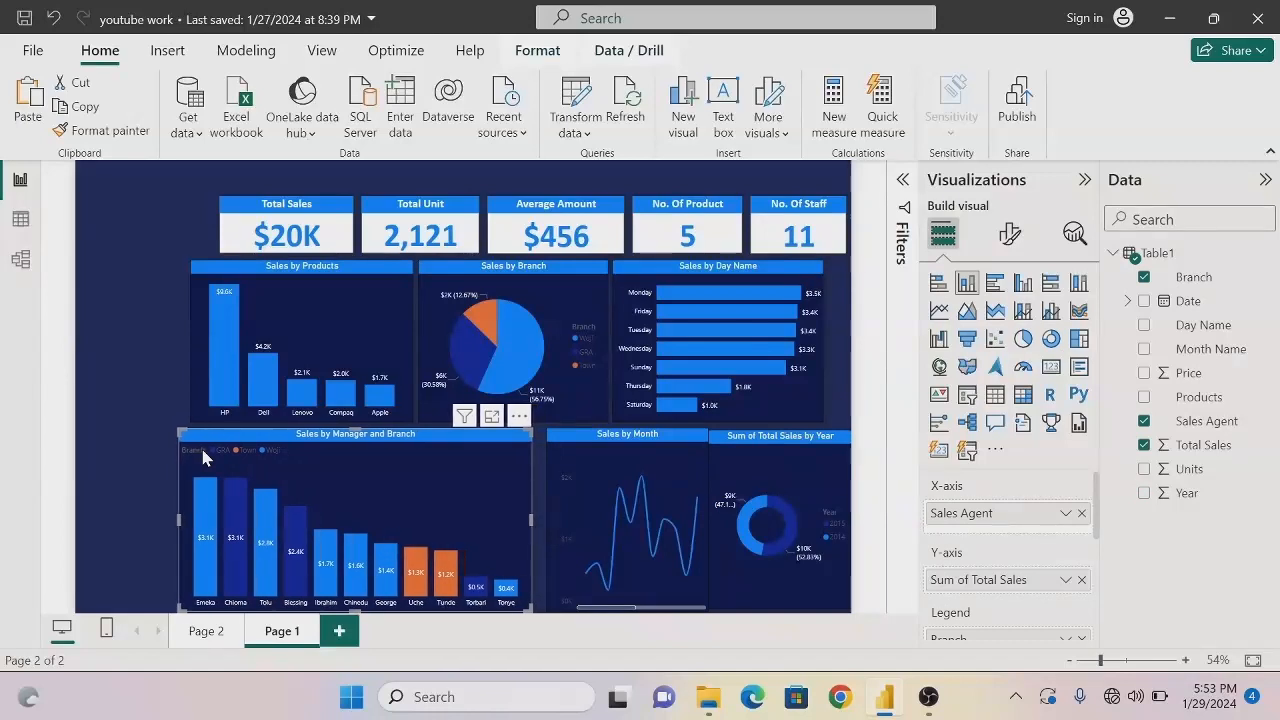
Nudge the Sales by Month line chart left, next to the Sales by Manager and Branch chart
left_click(565, 448)
key("Left")
key("Left")
key("Left")
key("Left")
key("Left")
key("Left")
key("Left")
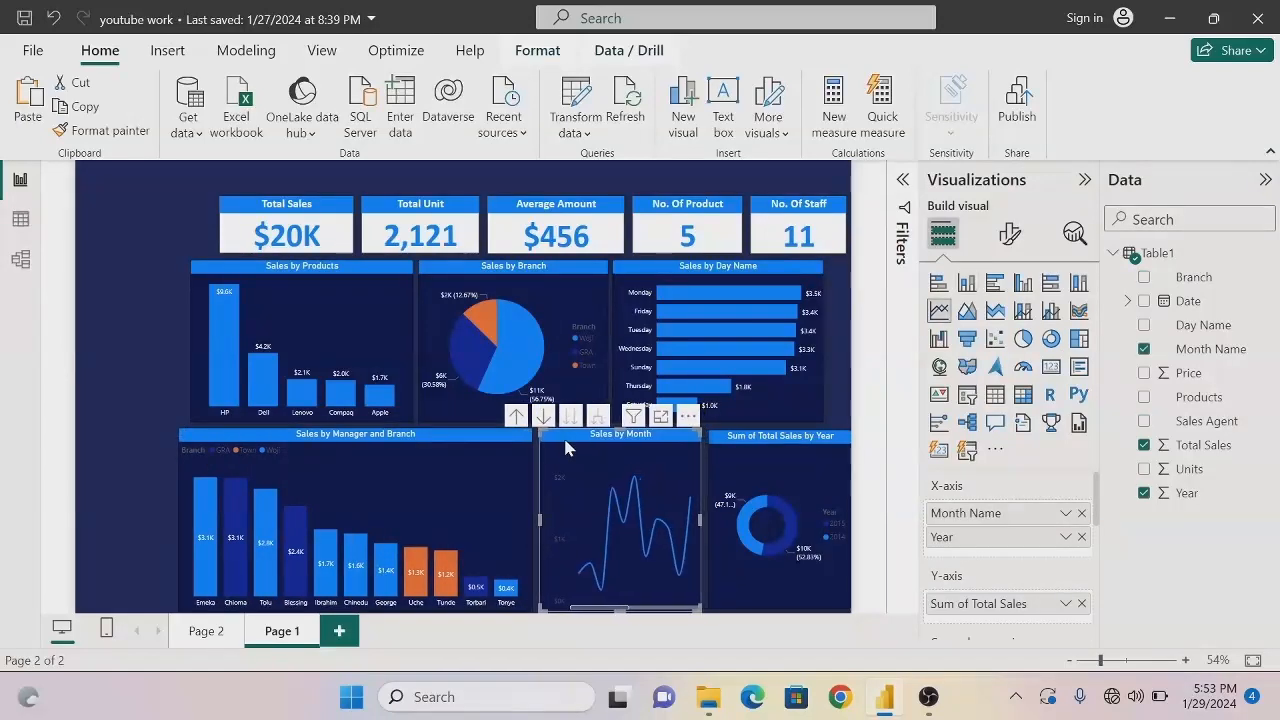
key("Left")
key("Left")
key("Left")
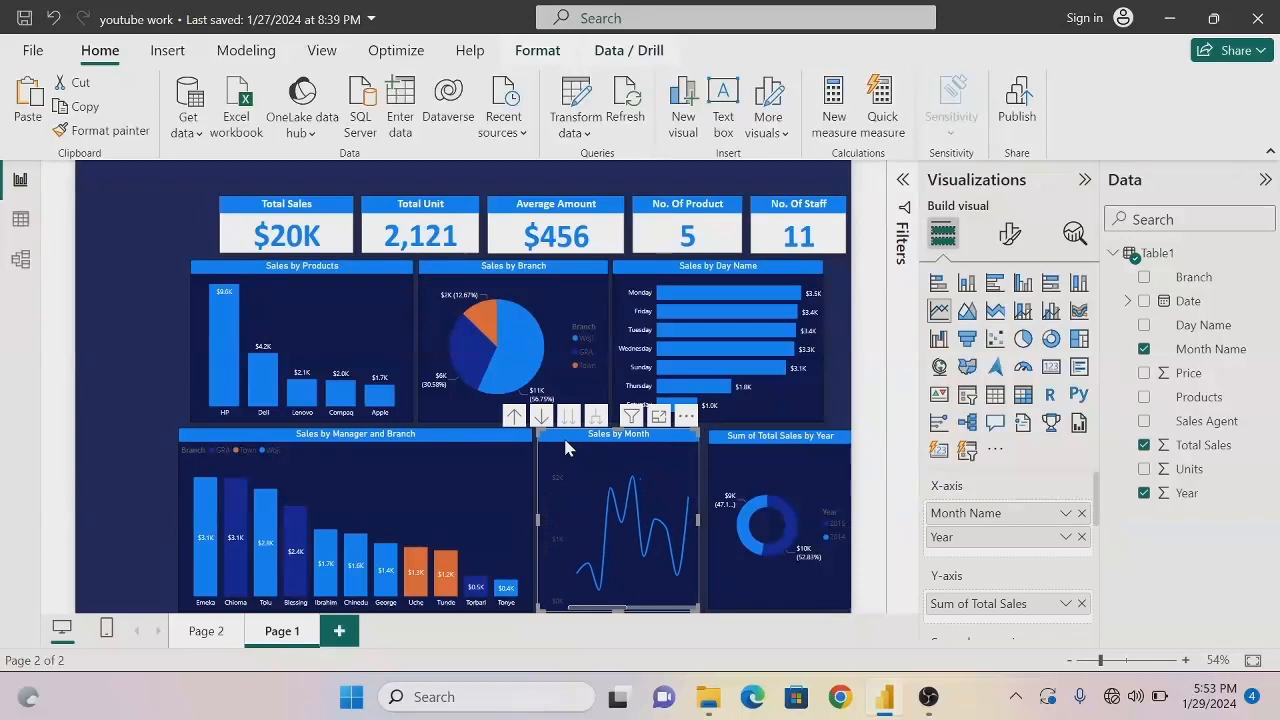
Resize the donut chart to fill the gap beside the Sales by Month chart and reach the page's bottom edge
left_click(727, 458)
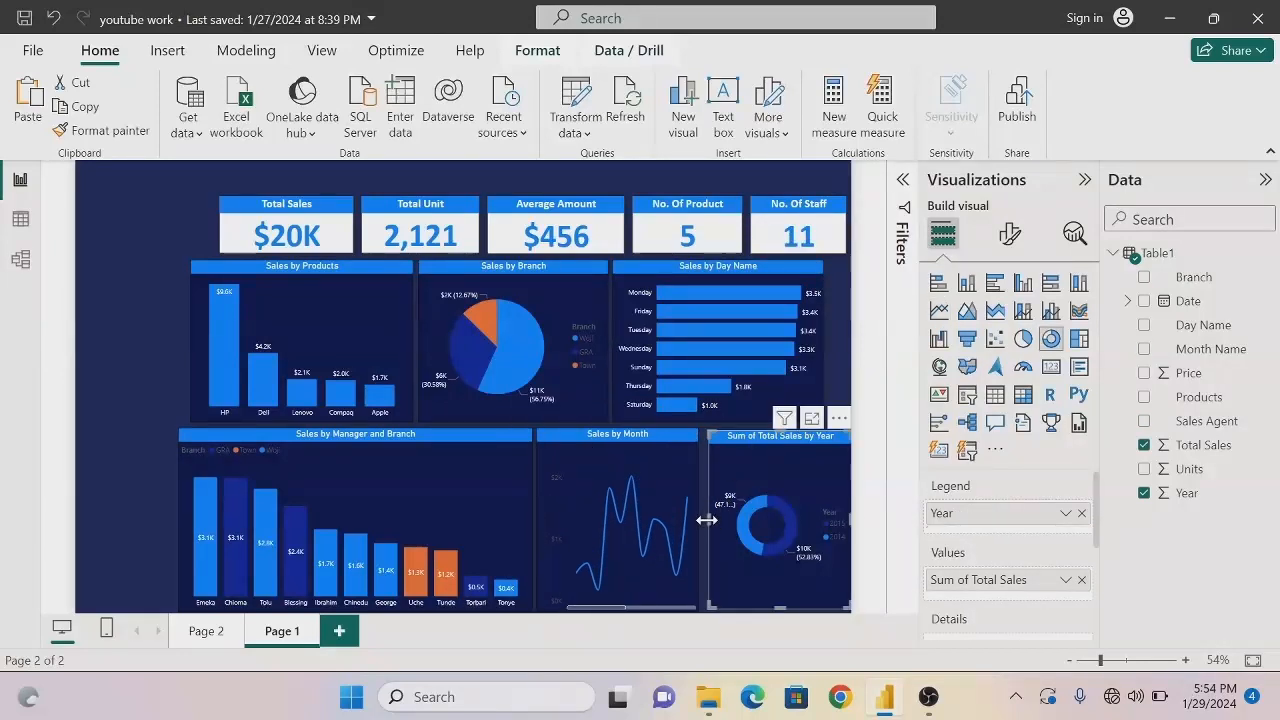
left_click_drag(703, 519, 703, 518)
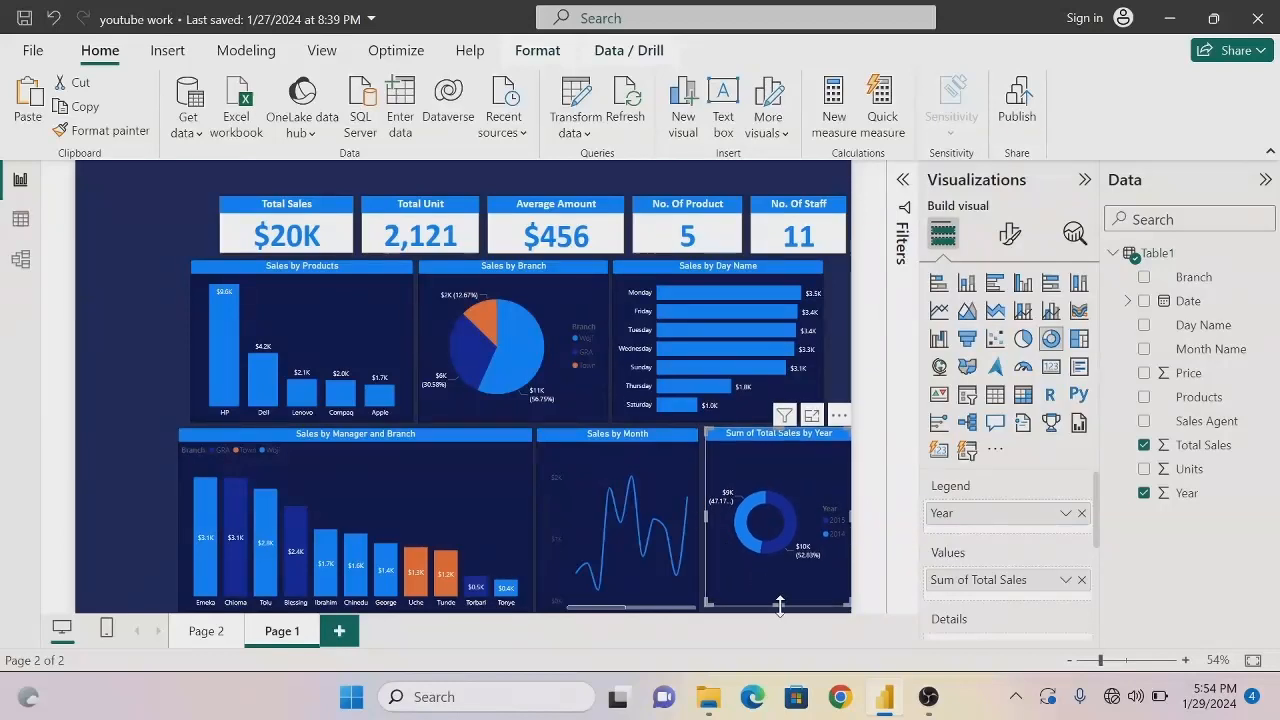
left_click_drag(779, 604, 782, 627)
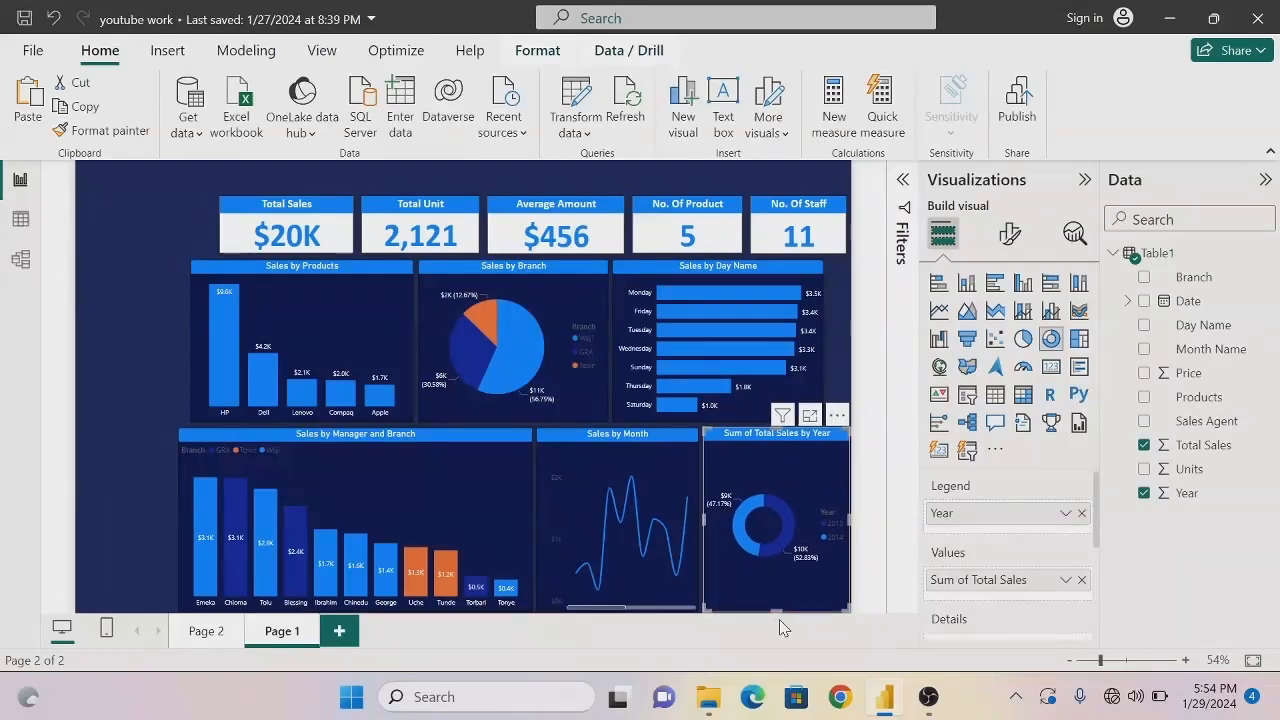
Widen the Sales by Day Name bar chart and nudge it right to line up with the donut chart's outer edge
left_click(814, 285)
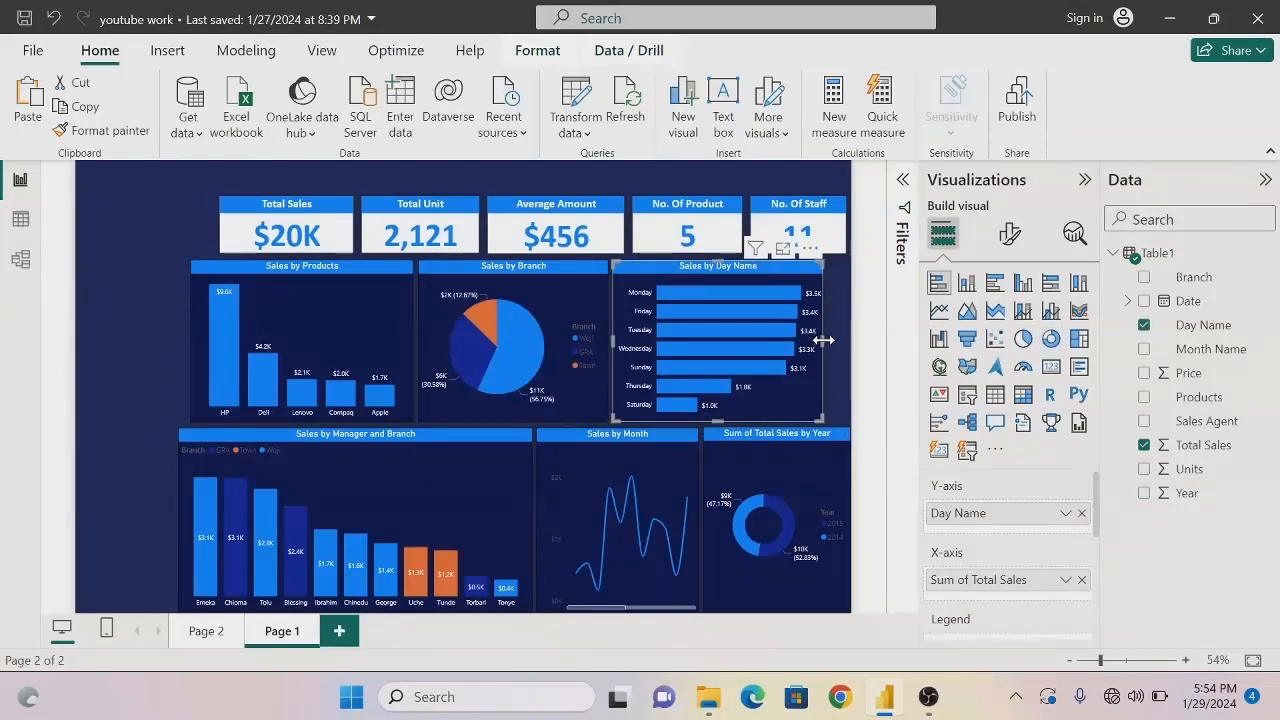
left_click_drag(823, 340, 838, 348)
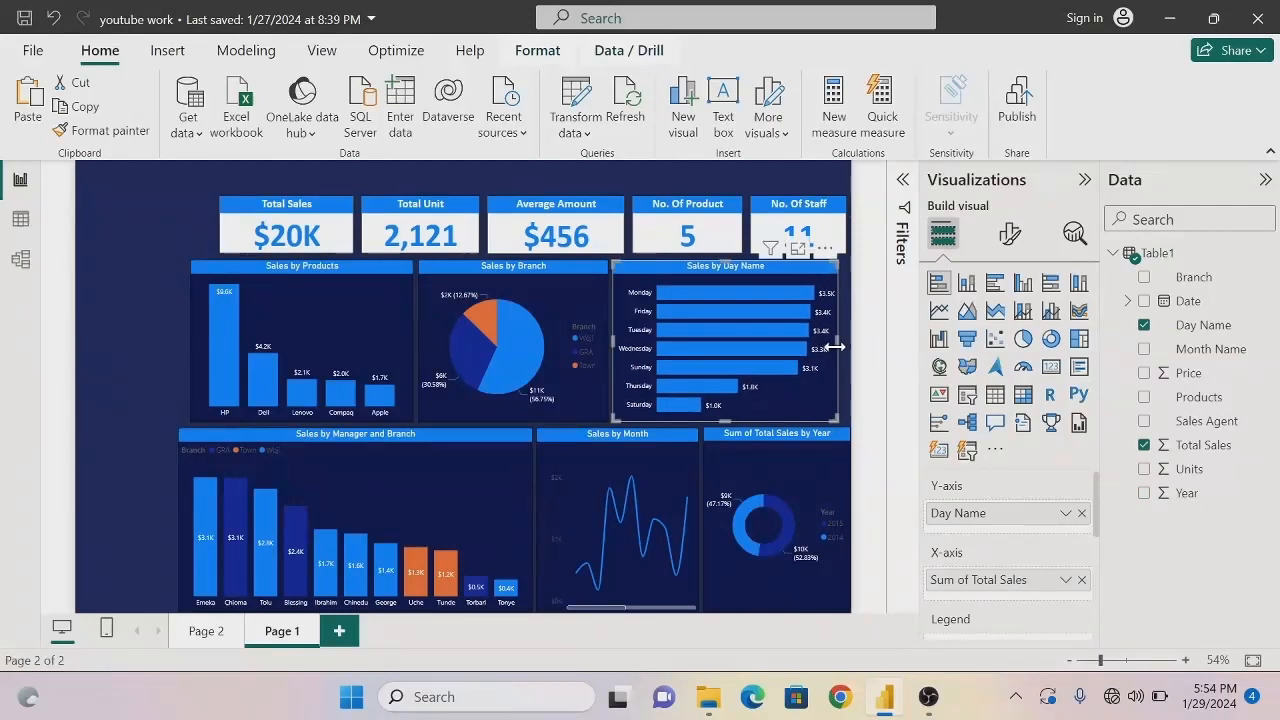
key("Right")
key("Right")
key("Right")
key("Right")
key("Right")
key("Right")
key("Right")
key("Right")
key("Right")
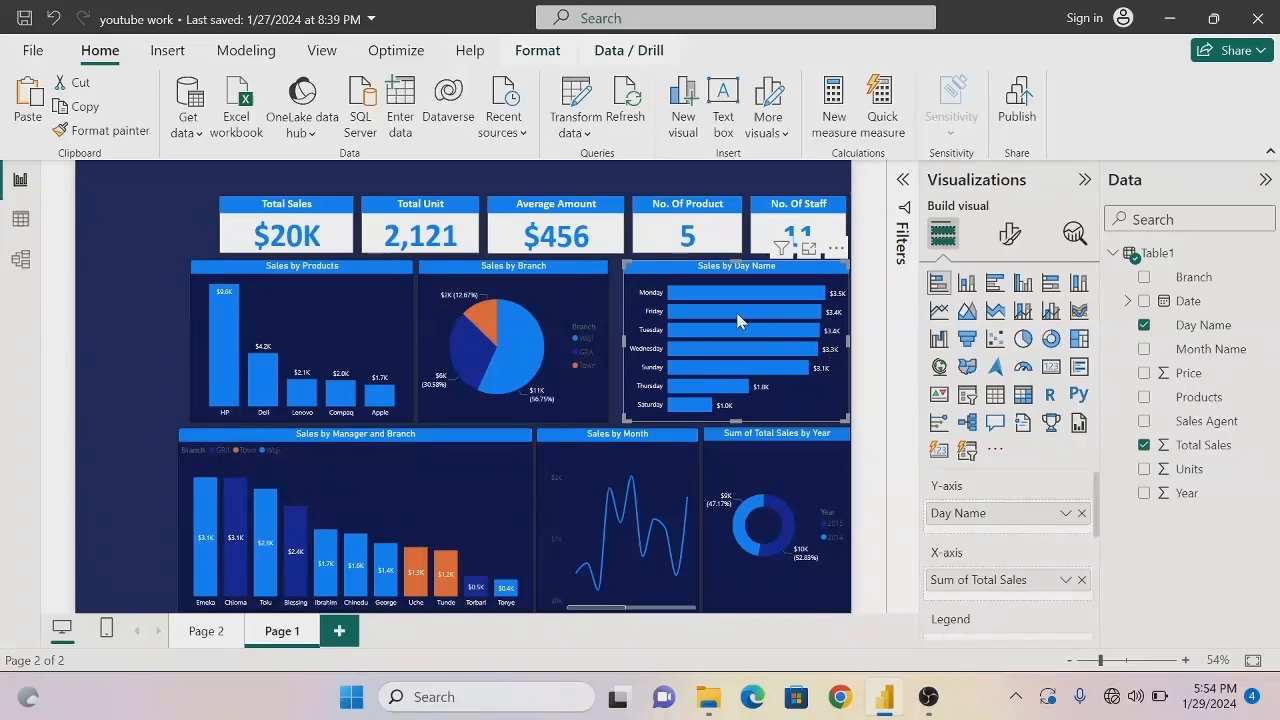
Widen the Sales by Branch pie chart toward the Sales by Day Name chart and nudge it right to close the gap
left_click(600, 276)
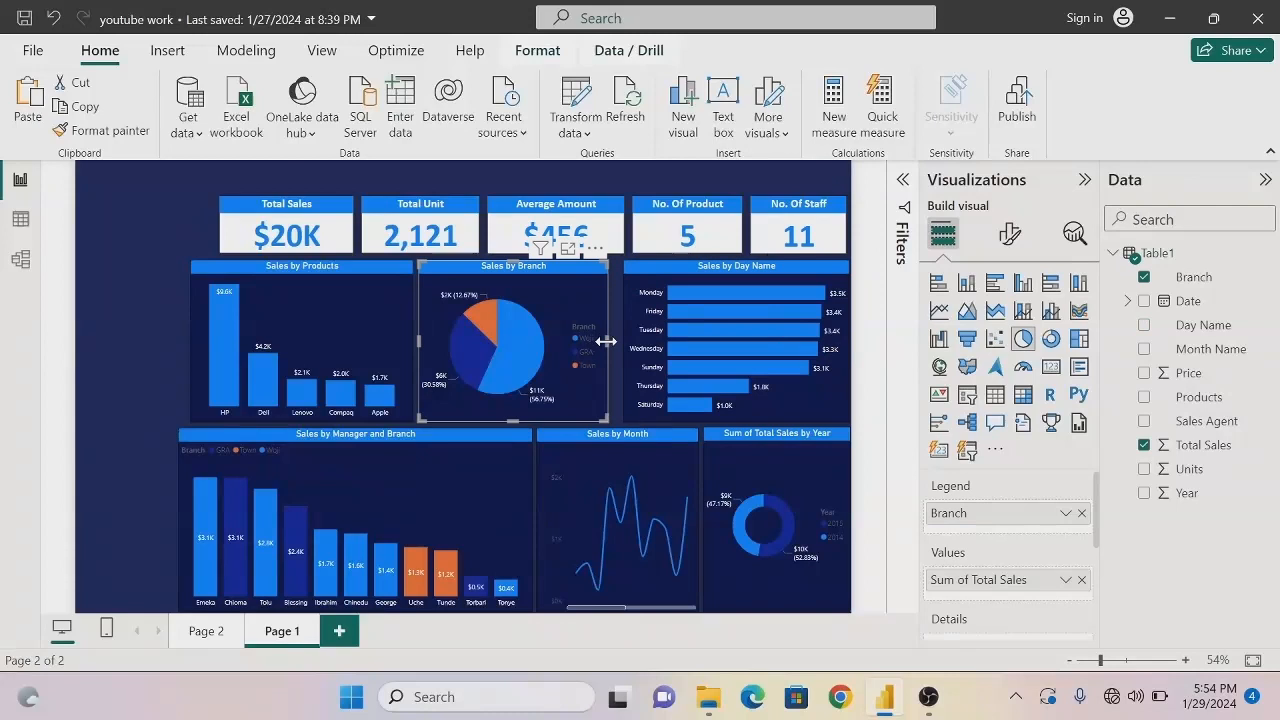
left_click_drag(606, 341, 617, 343)
key("Right")
key("Right")
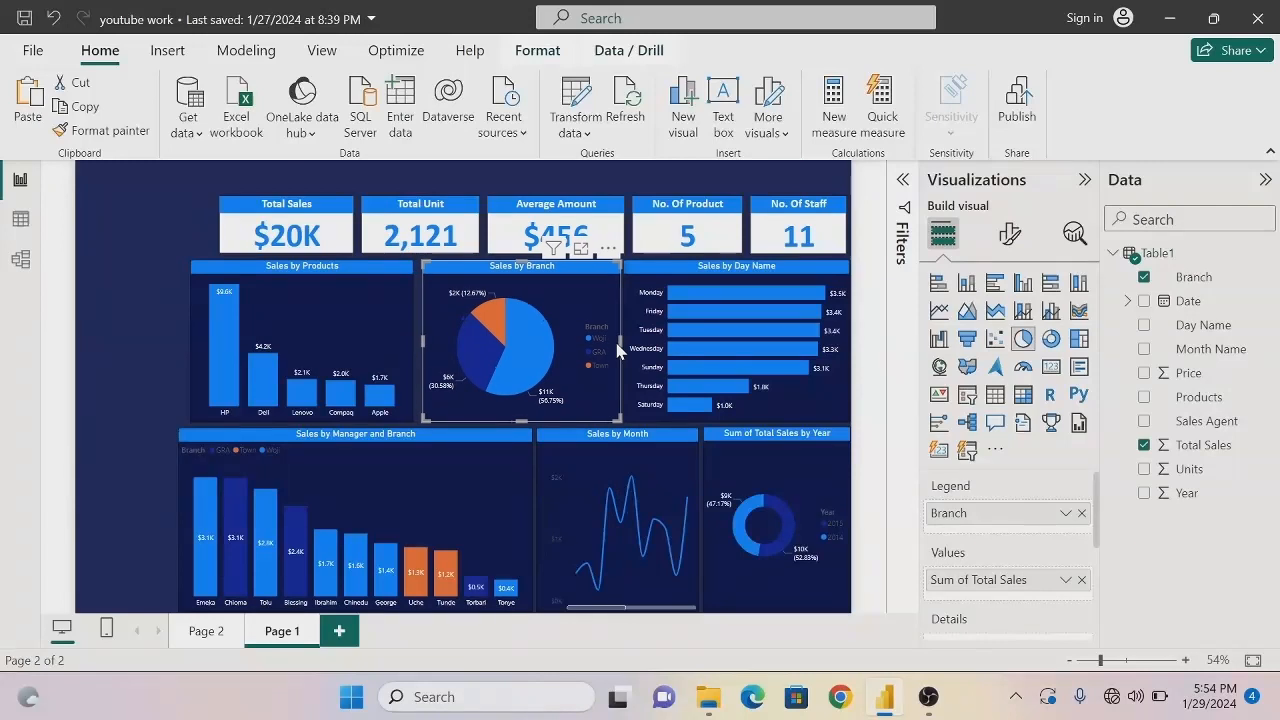
Widen the Sales by Products chart on both sides to meet the Sales by Branch chart and align with the Sales by Manager and Branch chart's outer edge
left_click(390, 312)
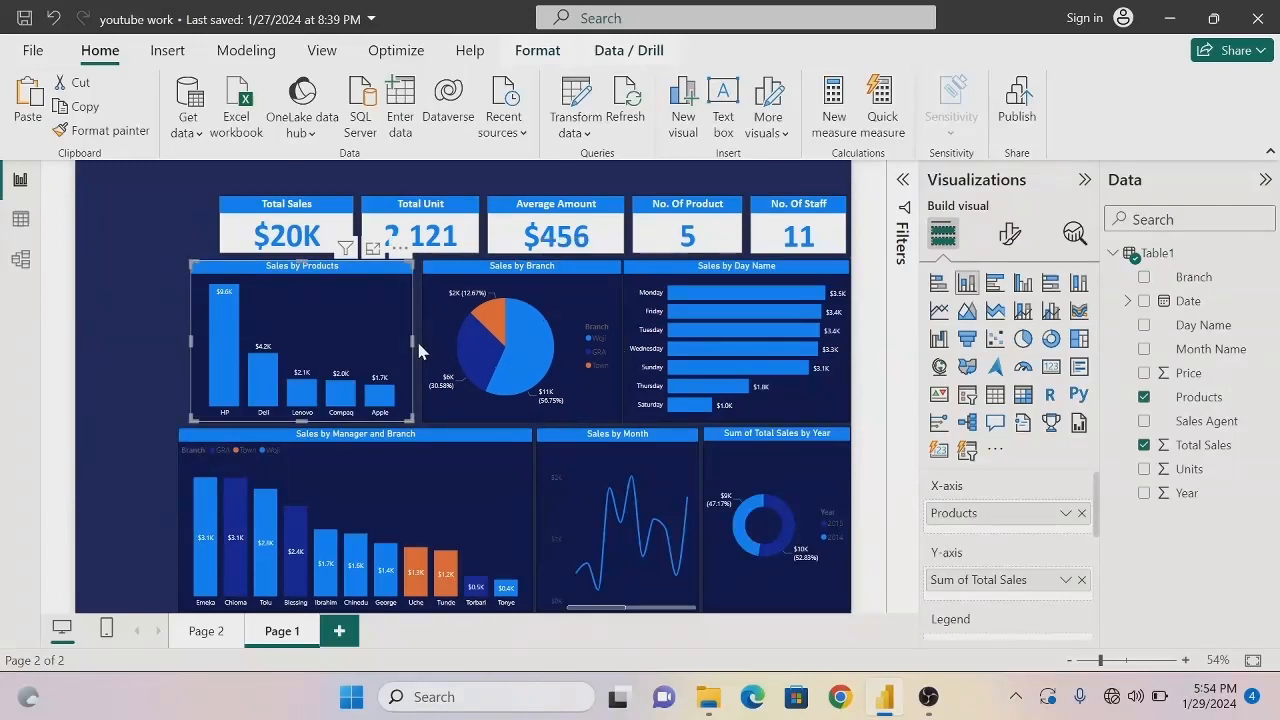
left_click_drag(416, 339, 420, 350)
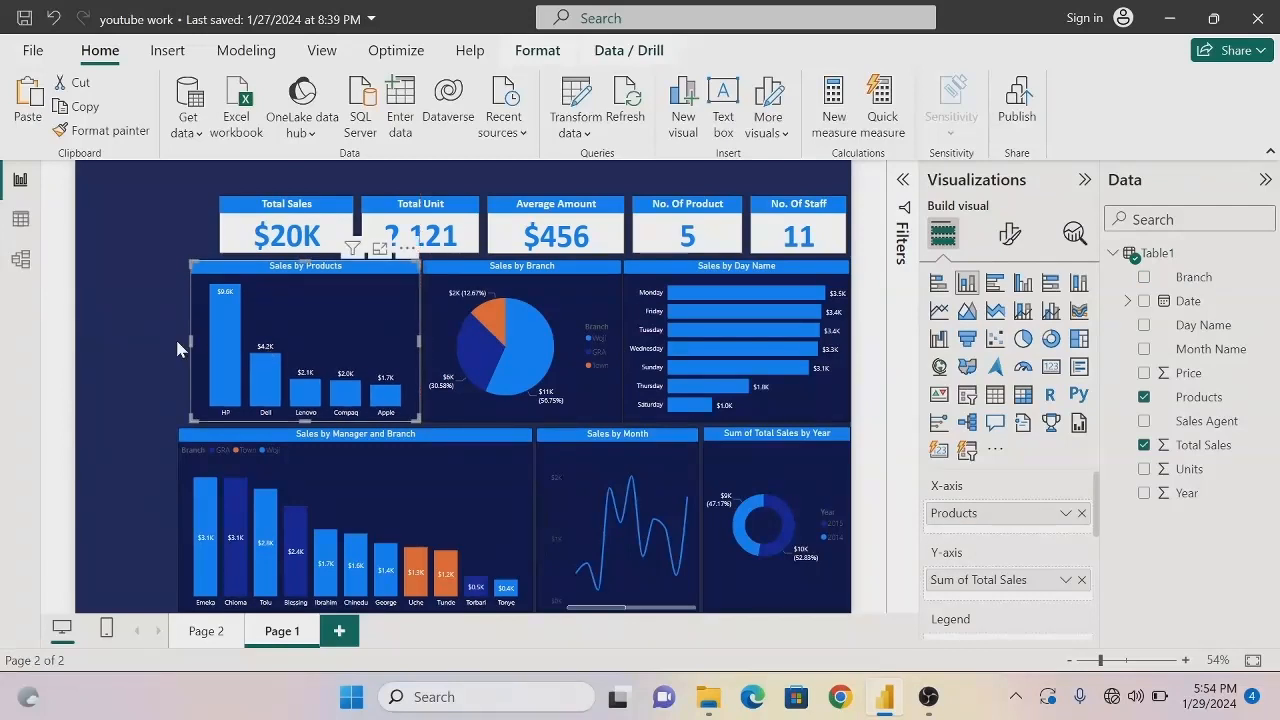
left_click(175, 348)
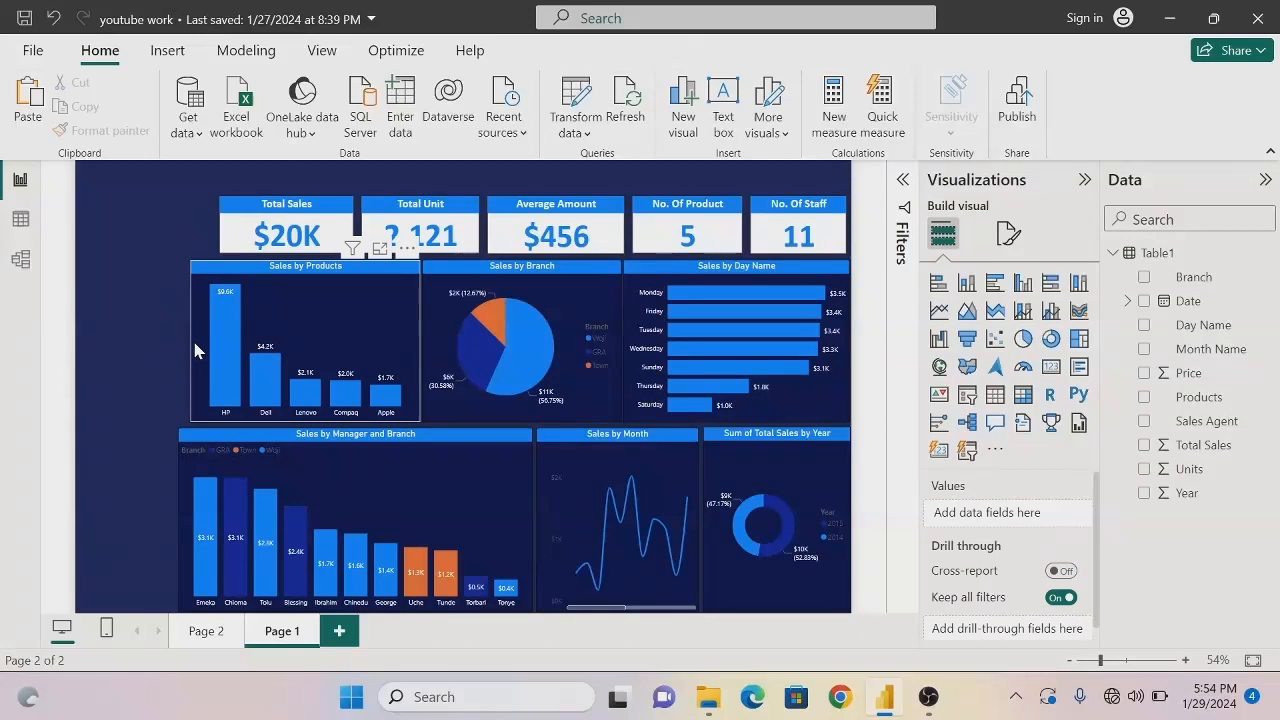
left_click(196, 350)
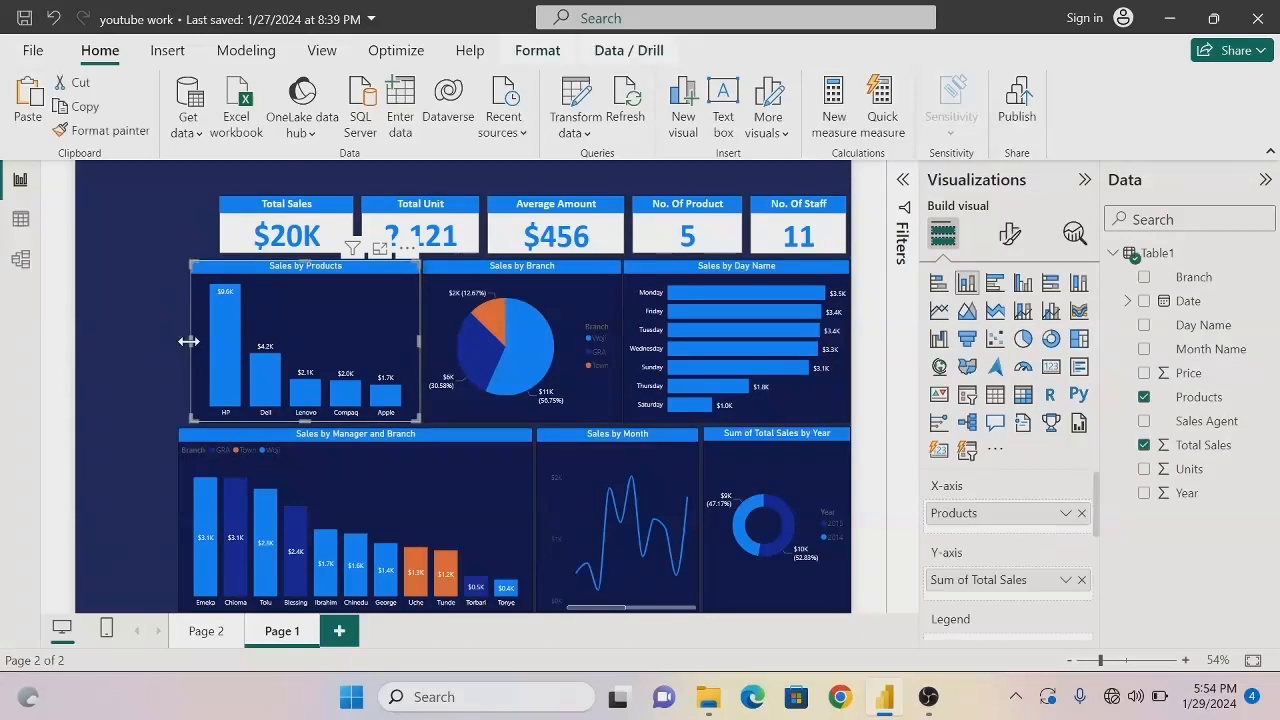
left_click_drag(188, 341, 185, 349)
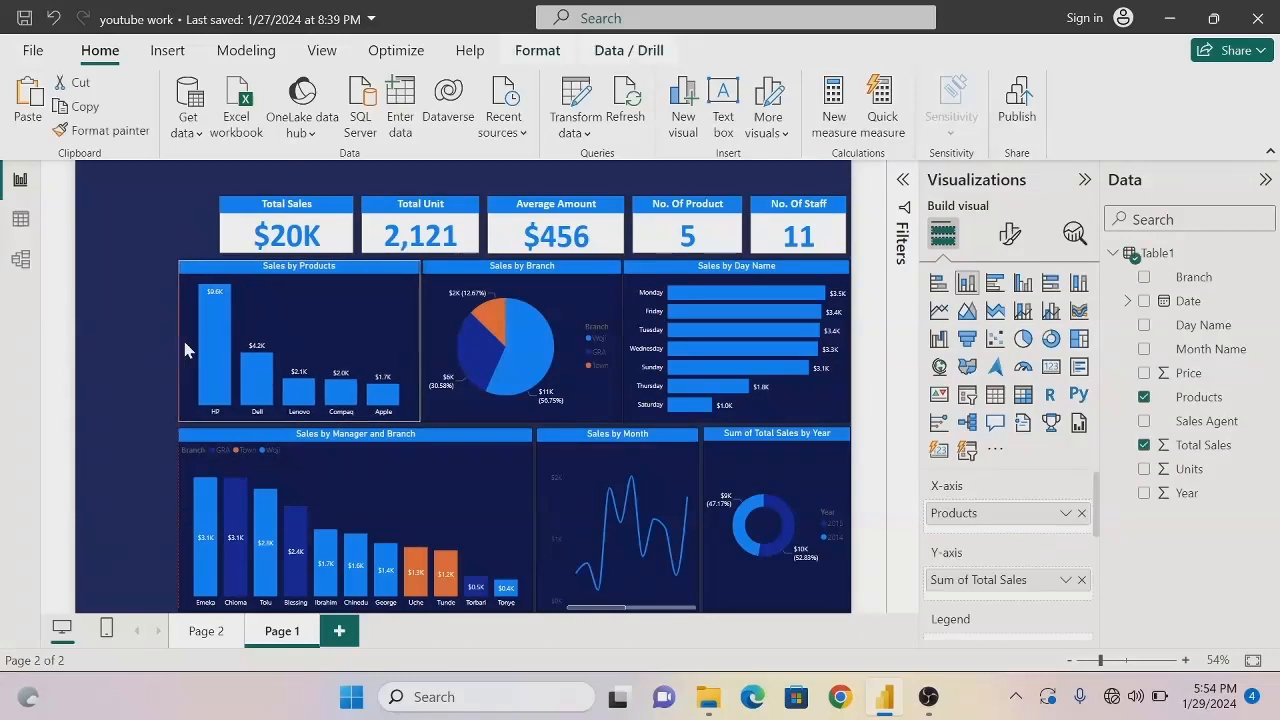
Extend the Total Sales card to the Sales by Products chart's outer edge and trim its side facing the Total Unit card
left_click(222, 230)
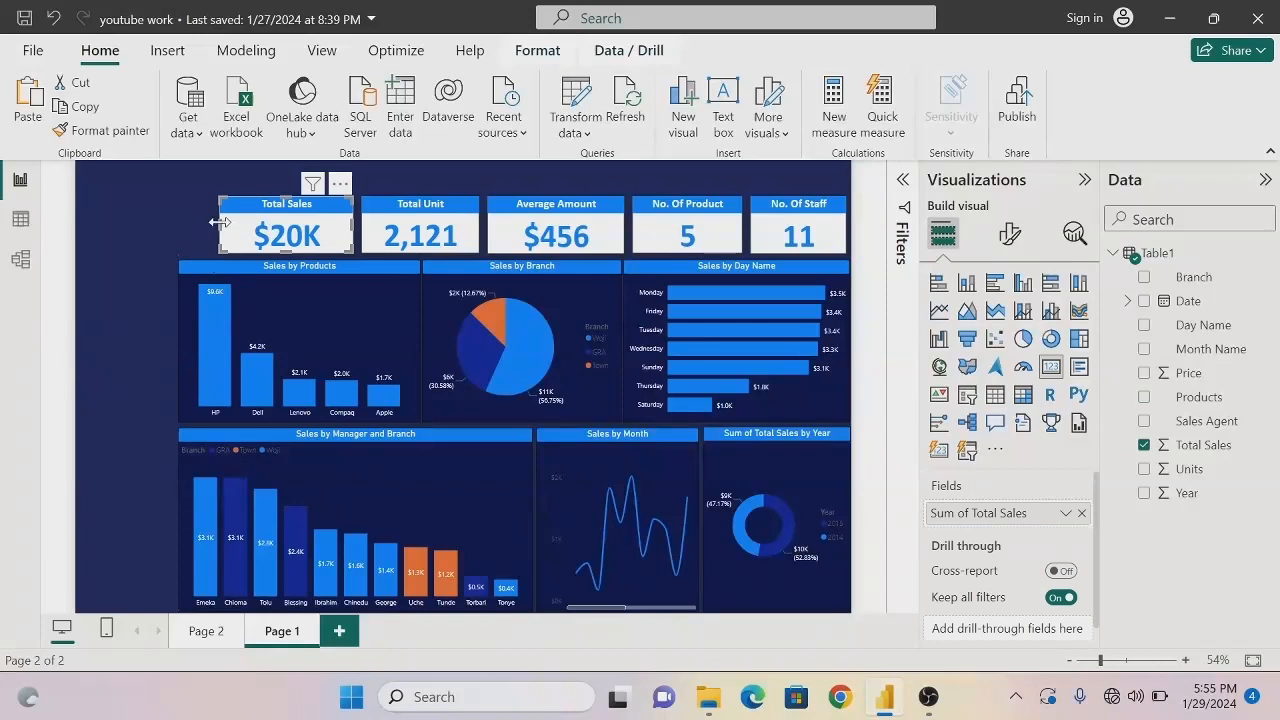
left_click_drag(214, 229, 181, 230)
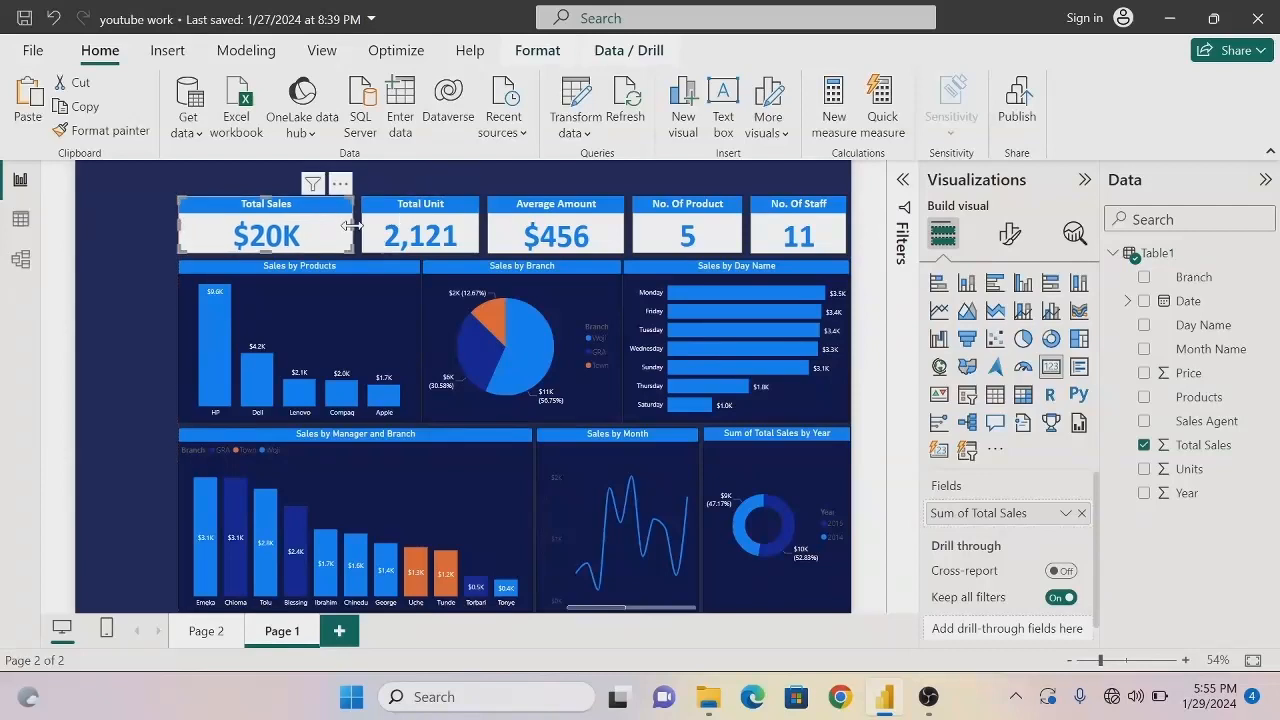
left_click_drag(345, 232, 336, 232)
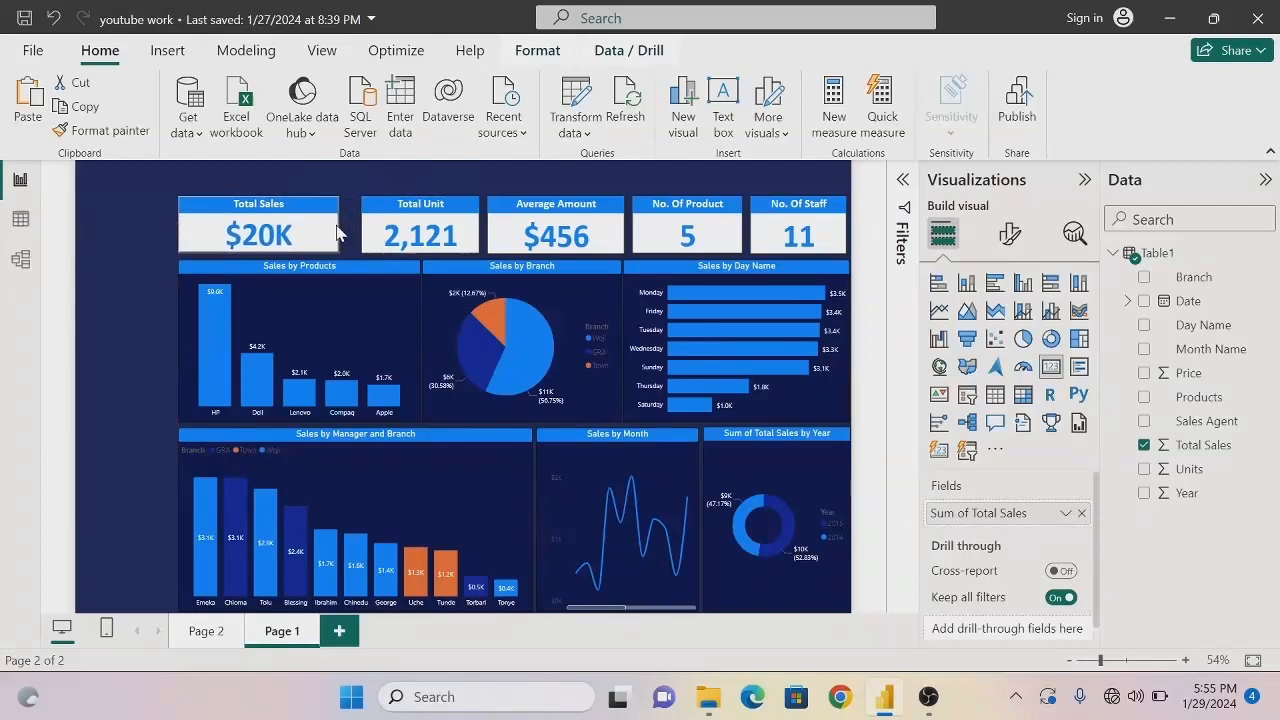
Widen the Total Unit card toward the Total Sales card and nudge it left to narrow the gap between them
left_click(372, 232)
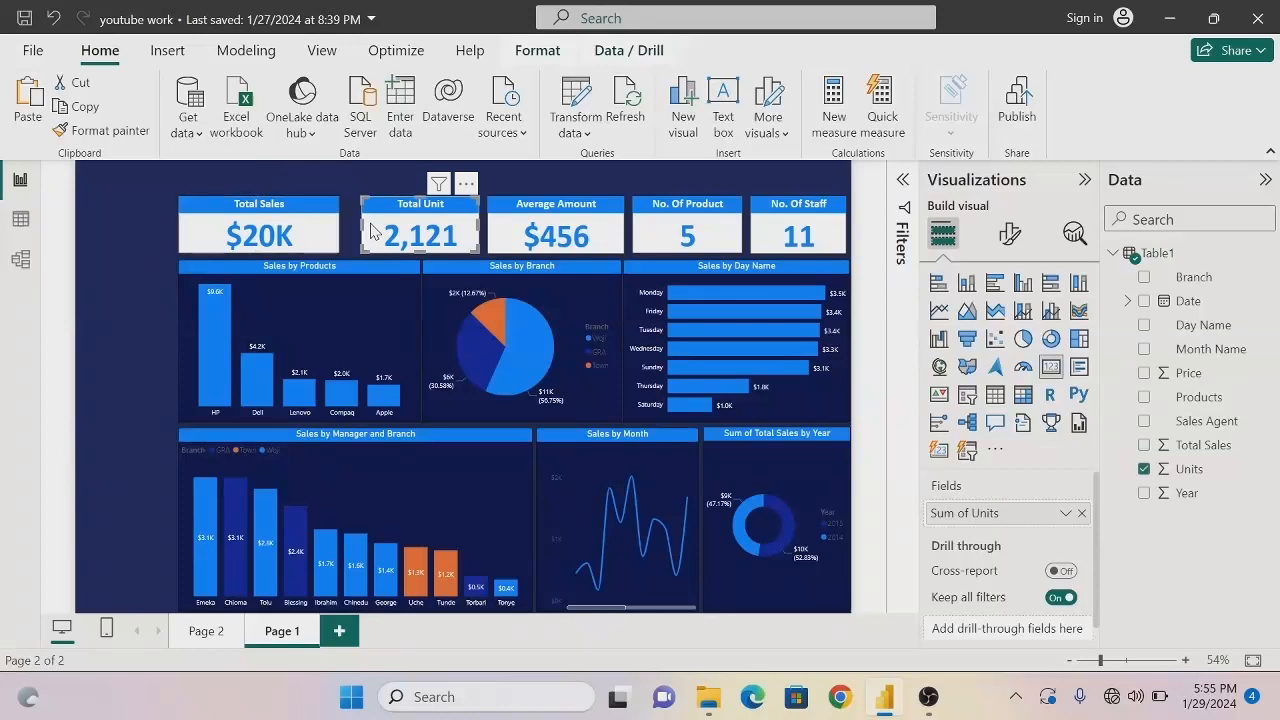
left_click_drag(362, 226, 350, 236)
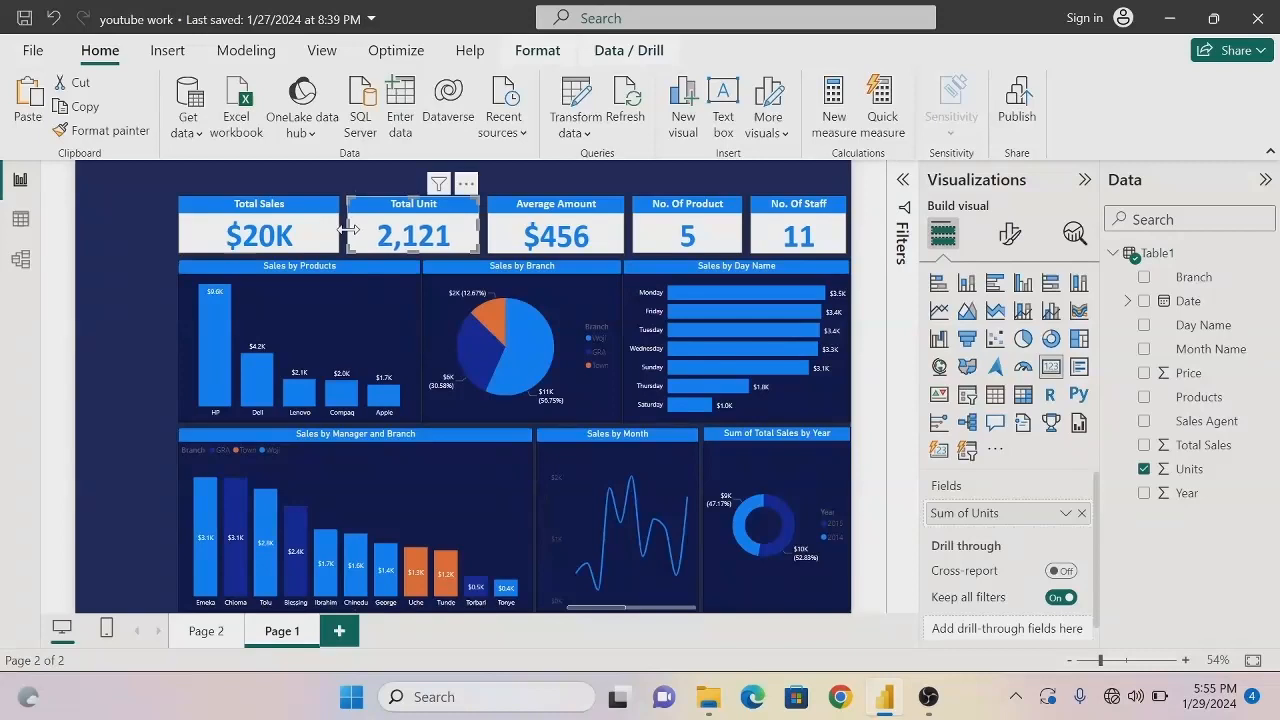
key("Left")
key("Left")
key("Left")
key("Left")
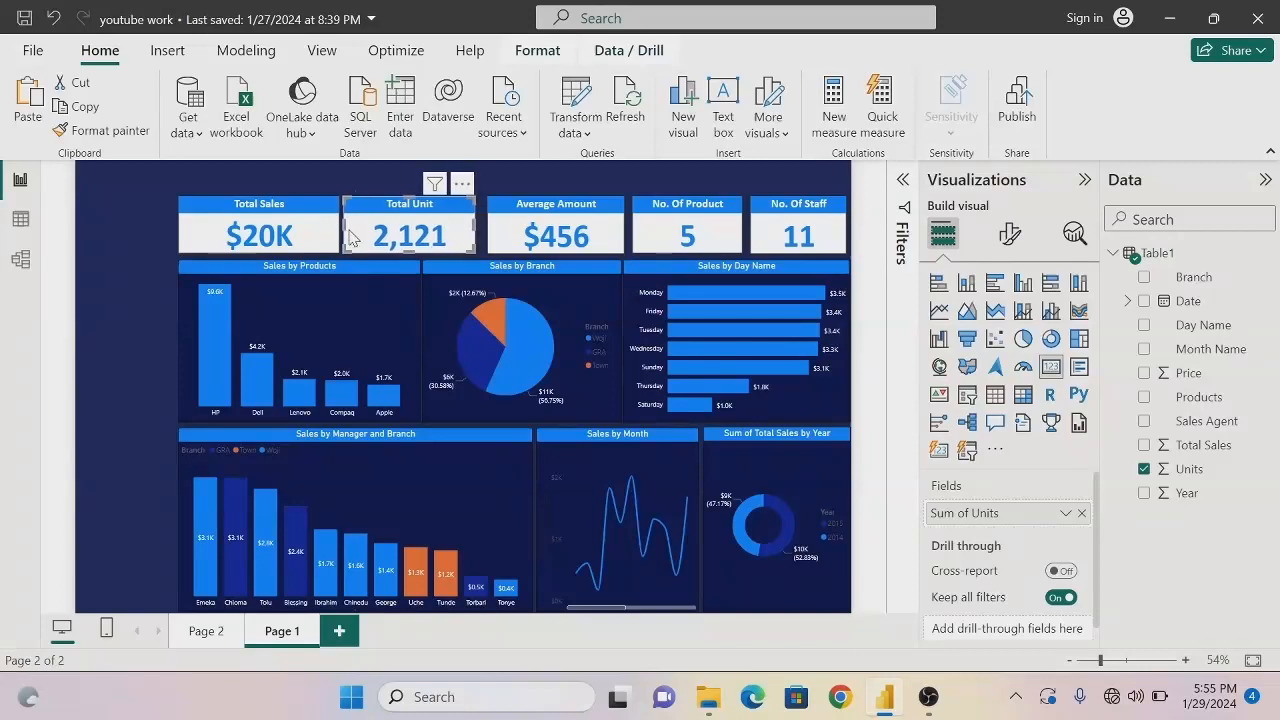
Widen the Average Amount card slightly and nudge it left, close to the Total Unit card
left_click(500, 228)
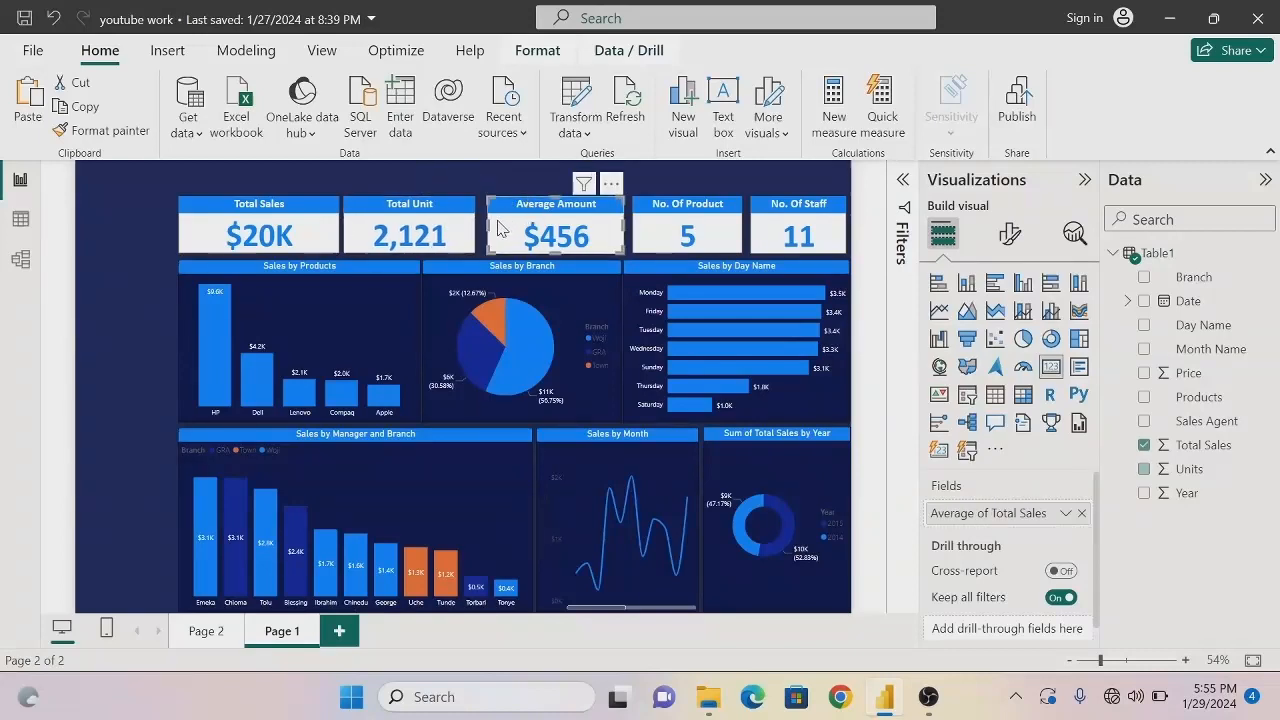
left_click_drag(487, 222, 484, 220)
key("Right")
key("Right")
key("Right")
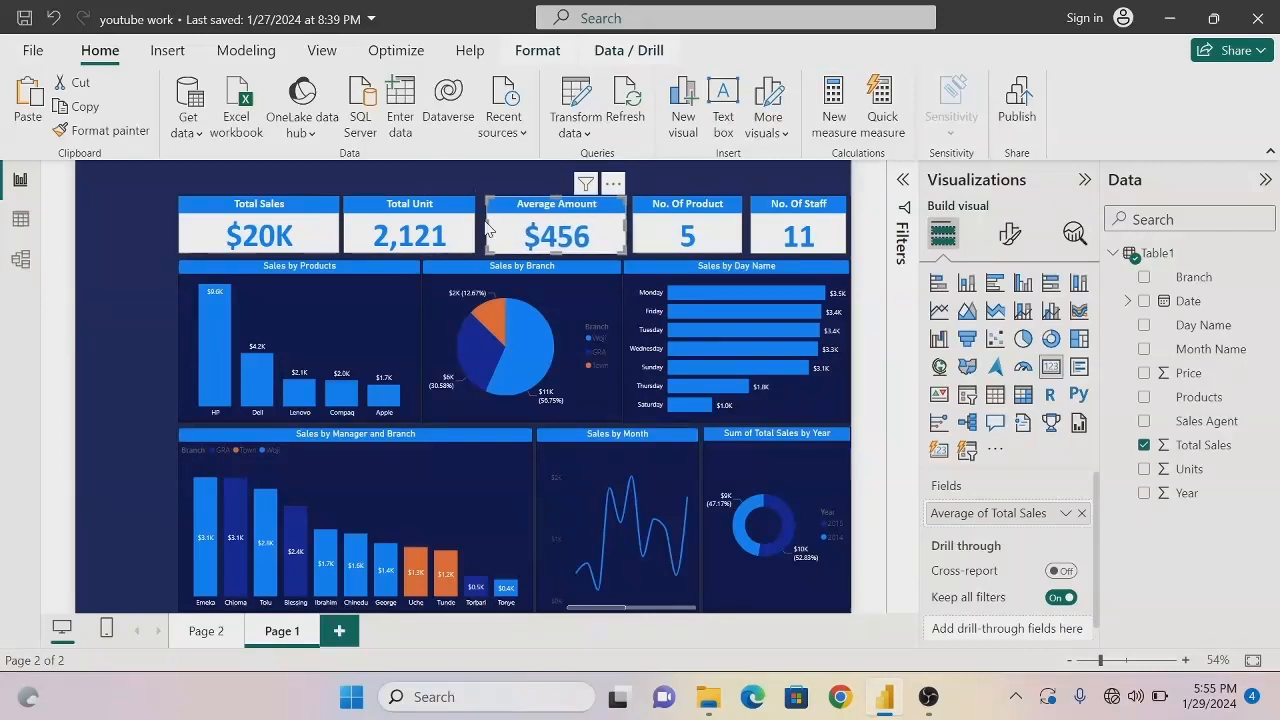
key("Left")
key("Left")
key("Left")
key("Left")
key("Left")
key("Left")
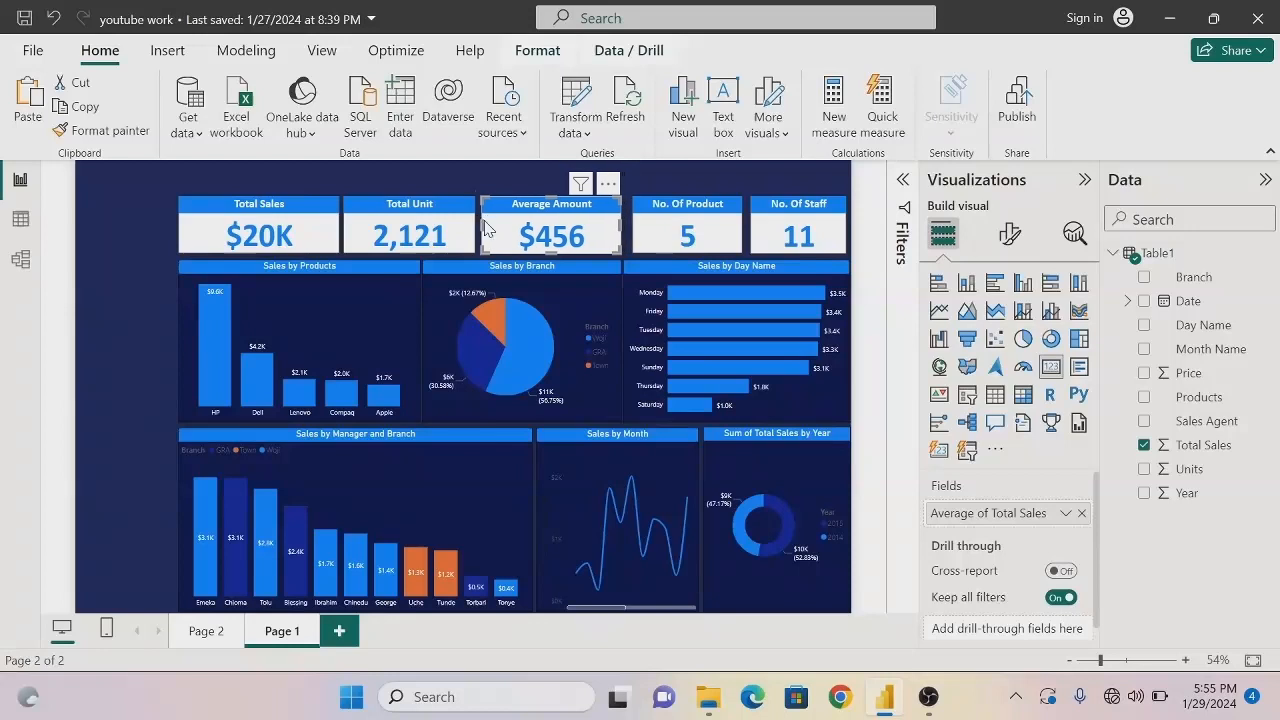
Widen the No. Of Product and No. Of Staff cards leftward to close their gaps, and nudge the No. Of Staff card right
left_click(636, 234)
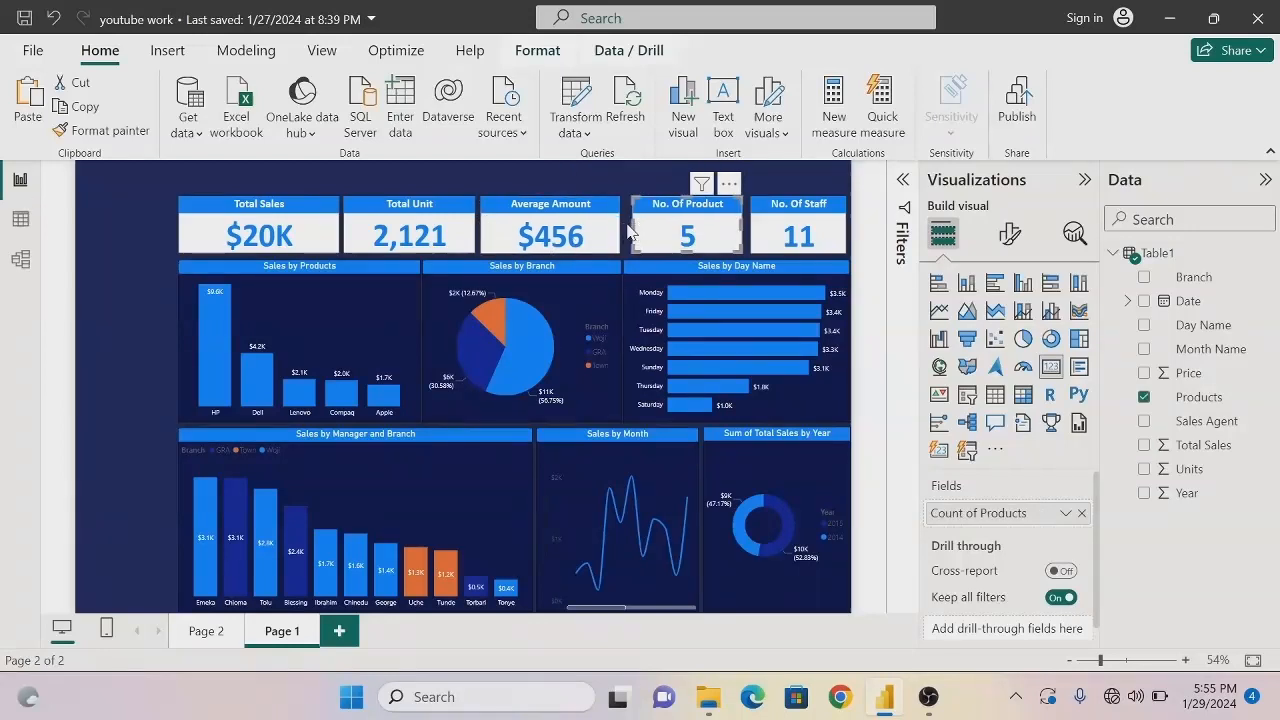
left_click_drag(632, 234, 624, 234)
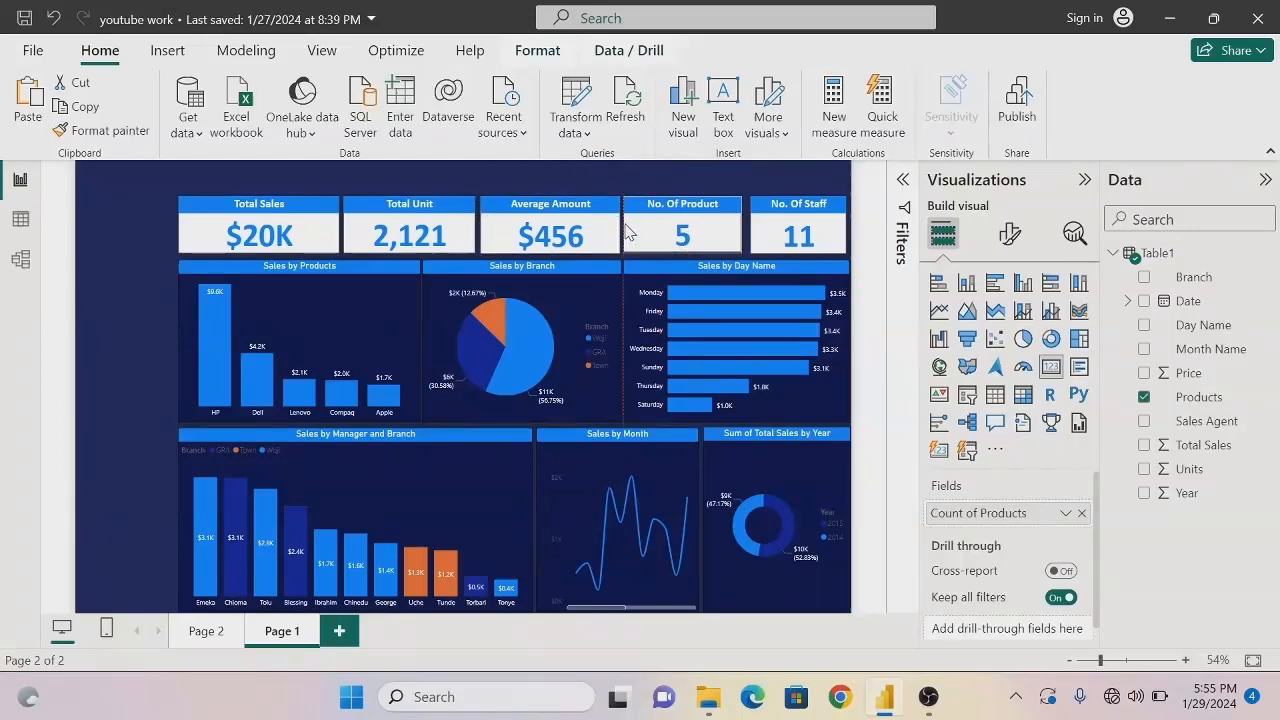
left_click(769, 232)
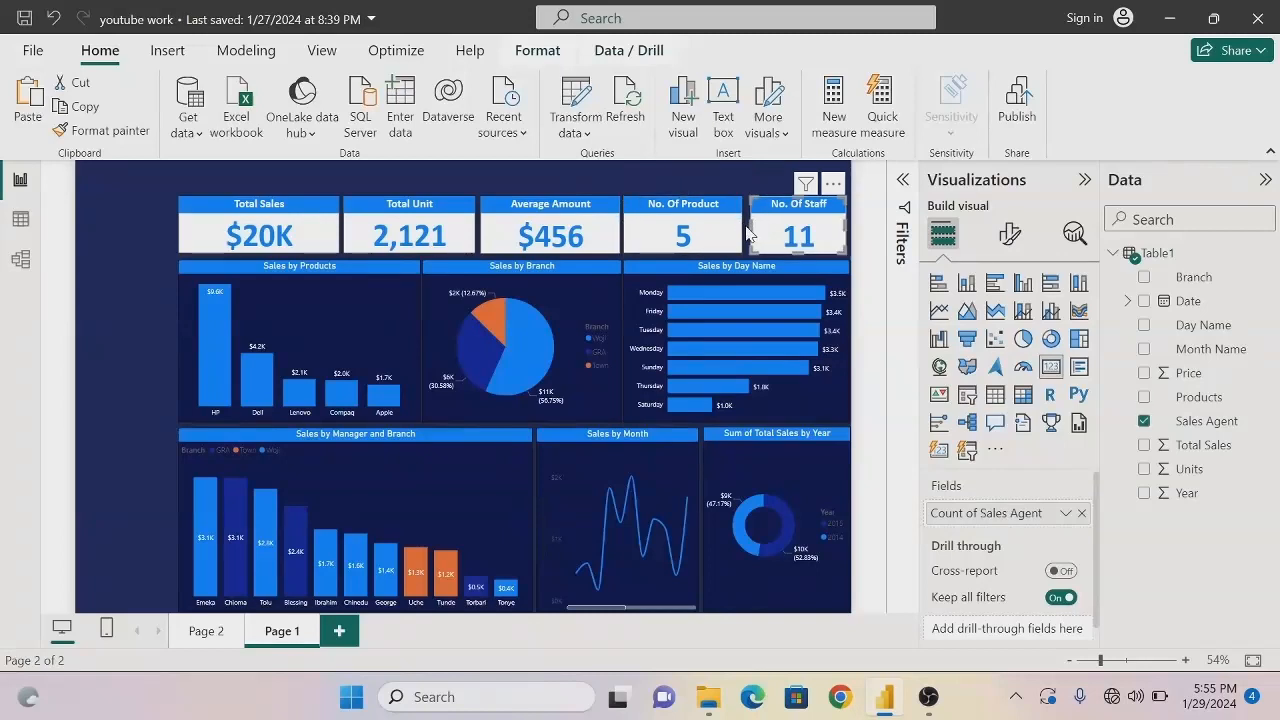
left_click_drag(748, 226, 745, 232)
key("Right")
key("Right")
key("Right")
key("Right")
key("Right")
key("Right")
key("Right")
key("Right")
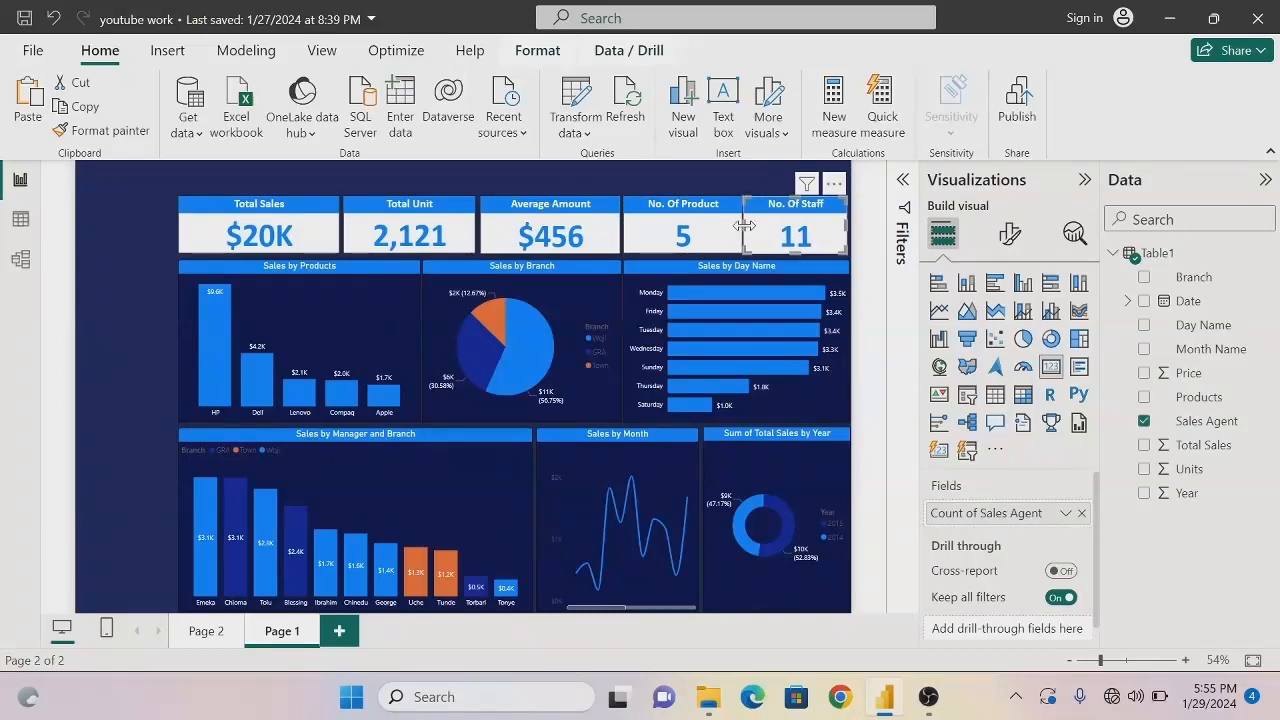